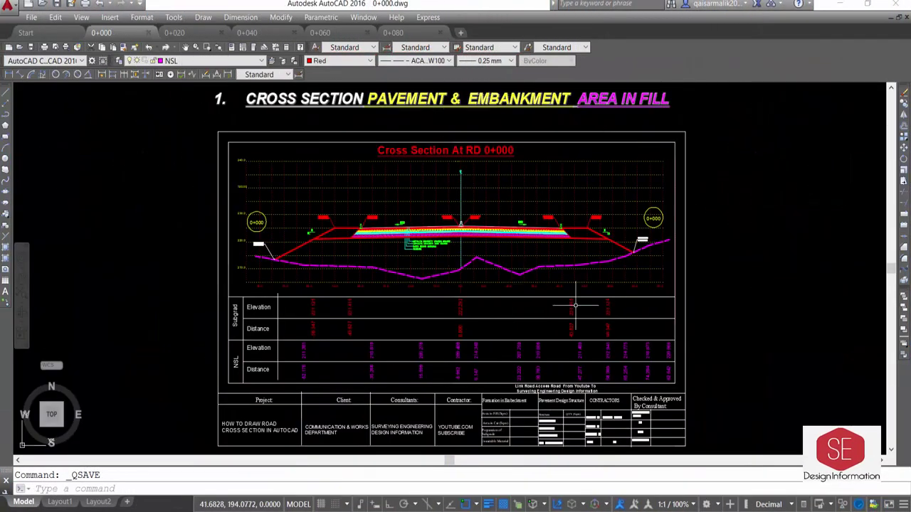
- Cycle through the 0+020, 0+040, 0+060 and 0+080 cross-section drawings
key(ctrl+Tab)
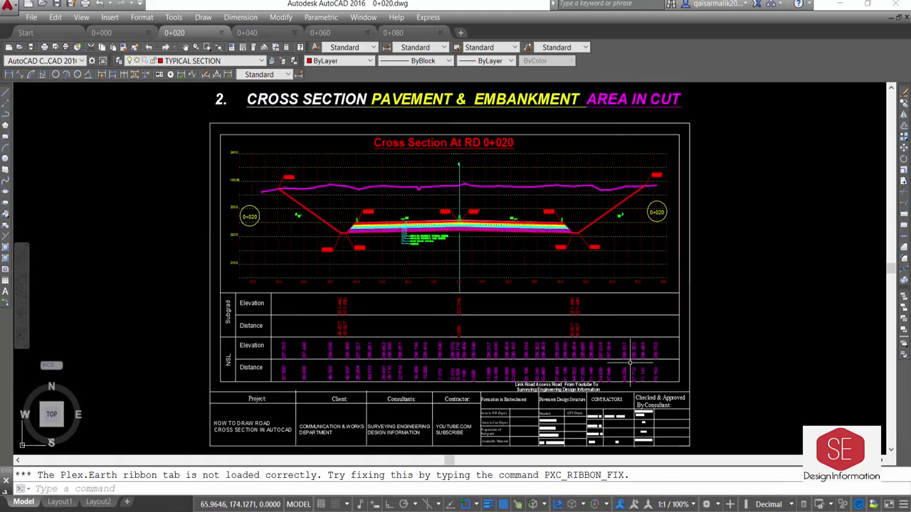
key(ctrl+Tab)
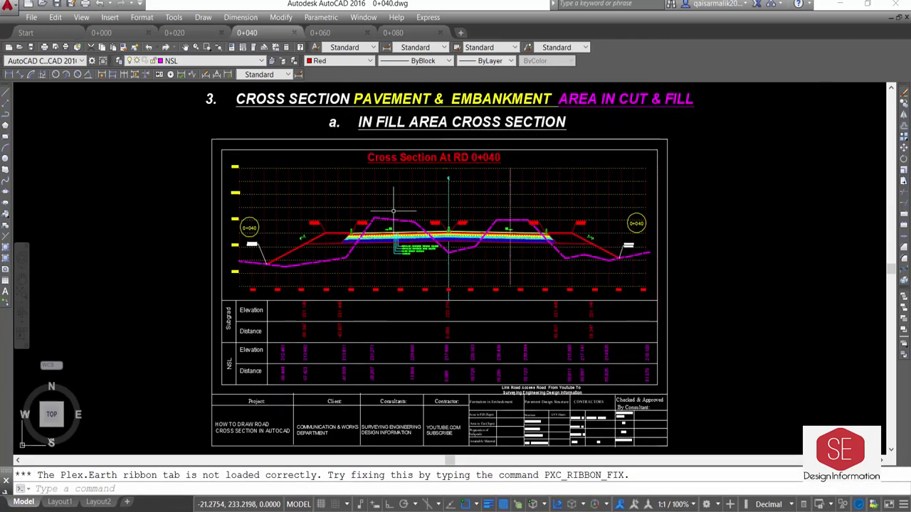
key(ctrl+Tab)
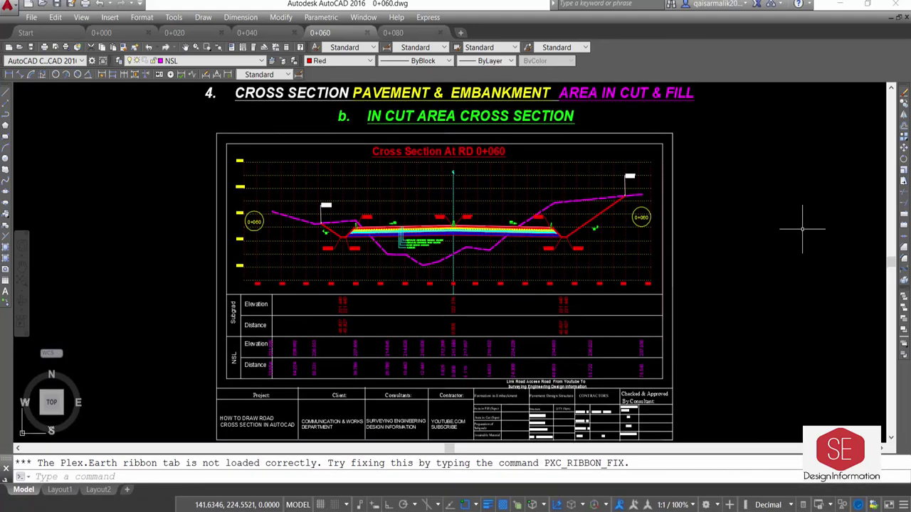
key(ctrl+Tab)
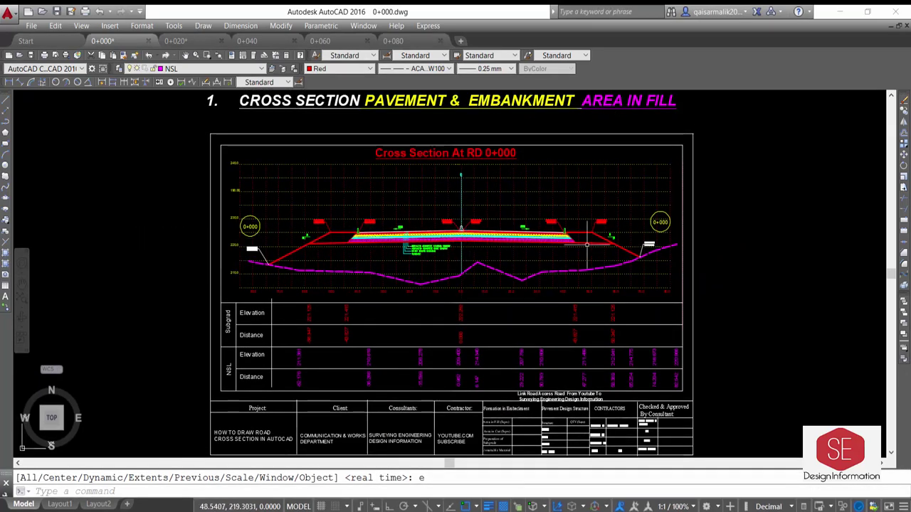
- Zoom in and out around the 0+000 cross-section and its red embankment slope line
scroll(403, 251, up, 2)
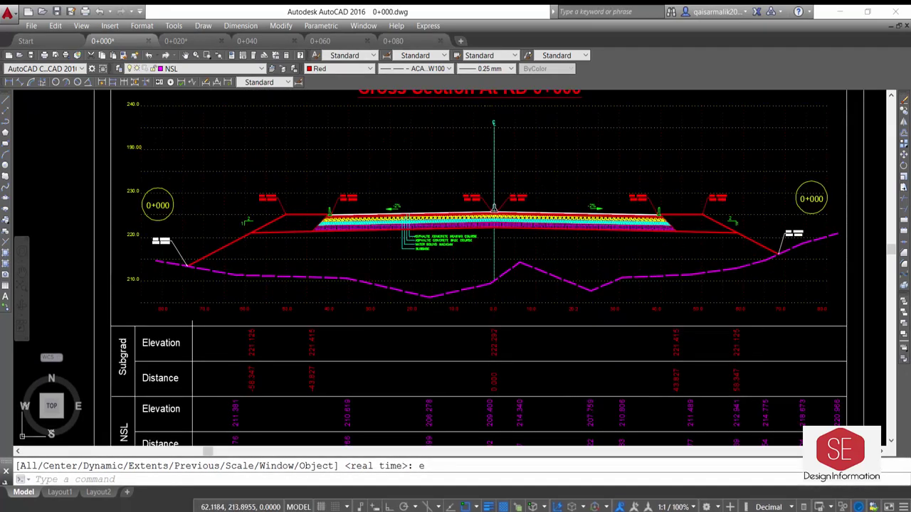
key(Return)
click(741, 234)
scroll(399, 222, up, 5)
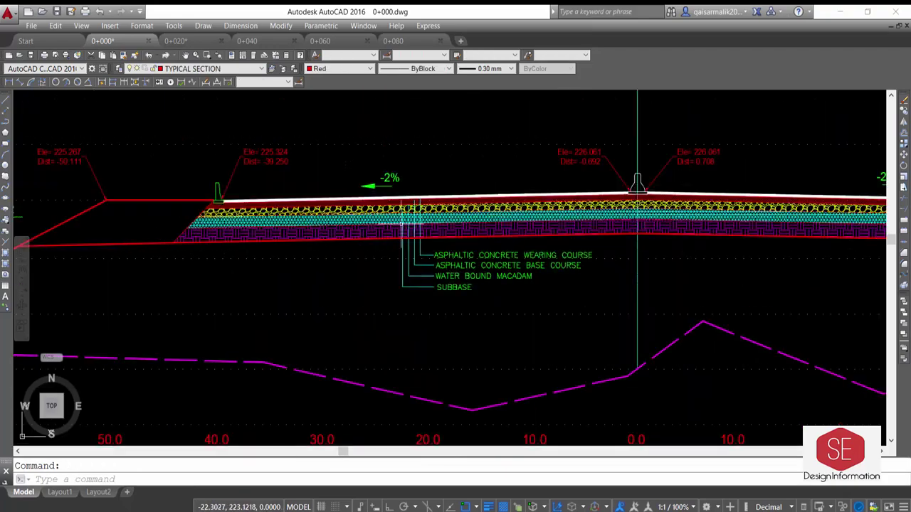
scroll(355, 241, down, 2)
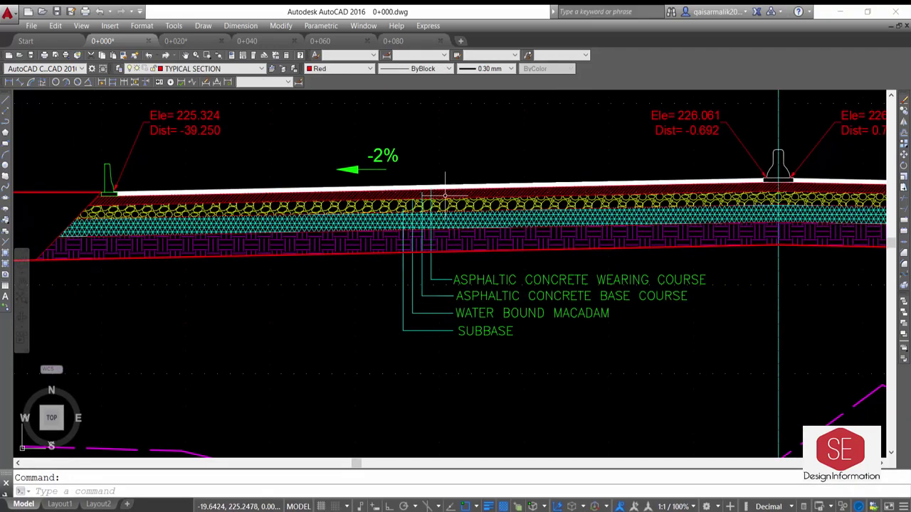
scroll(431, 242, down, 1)
scroll(261, 244, down, 2)
scroll(325, 285, down, 2)
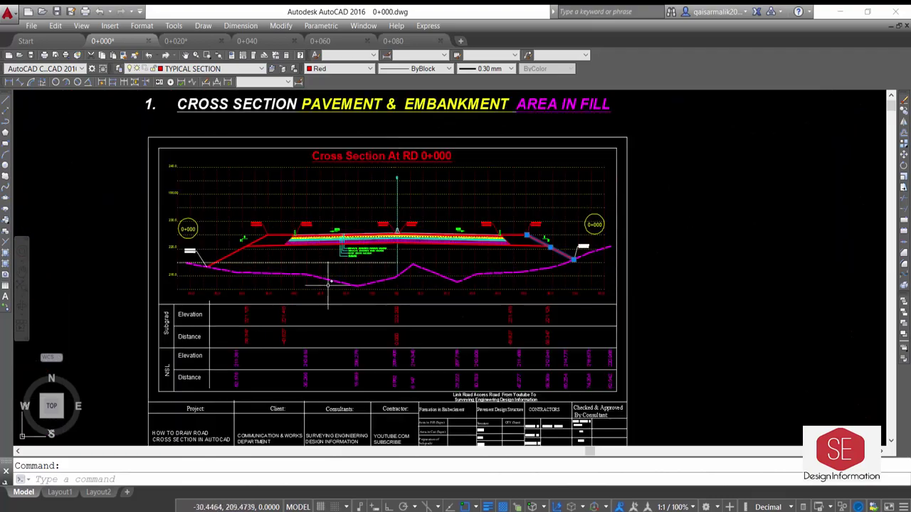
scroll(455, 398, up, 3)
scroll(455, 397, up, 2)
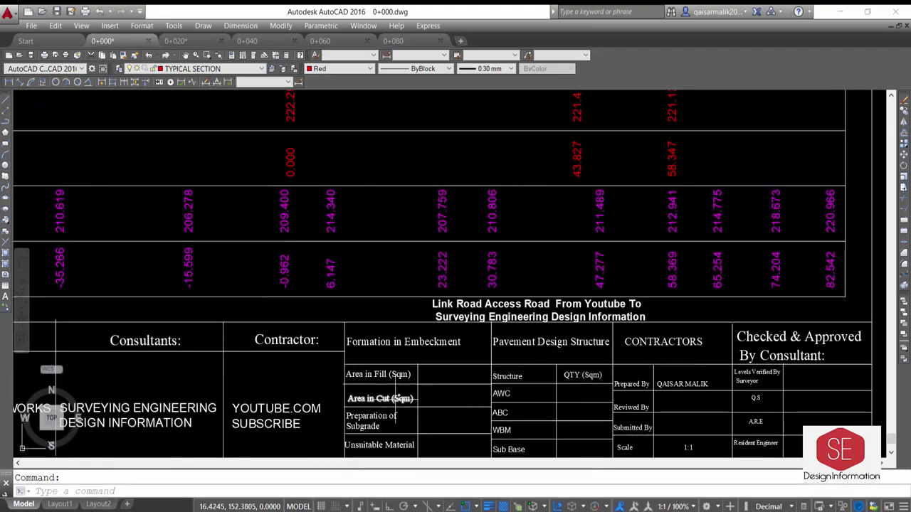
scroll(558, 360, down, 2)
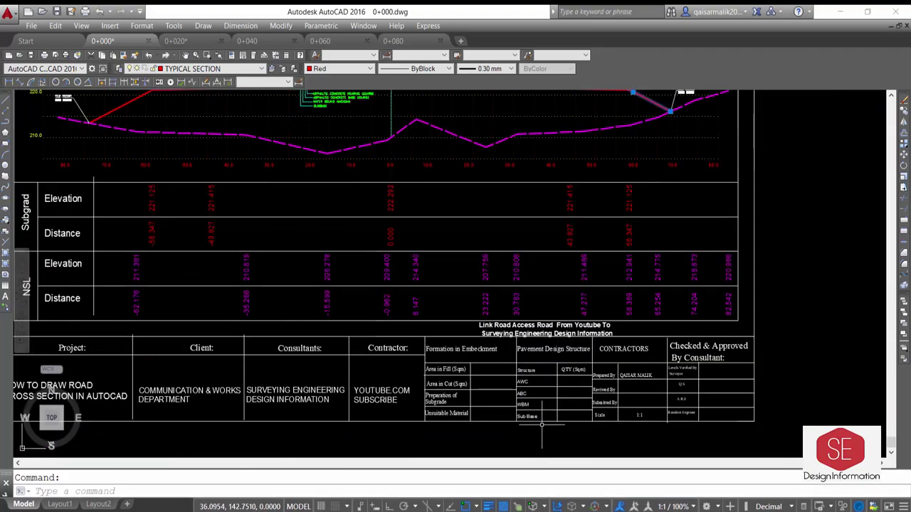
scroll(552, 353, up, 2)
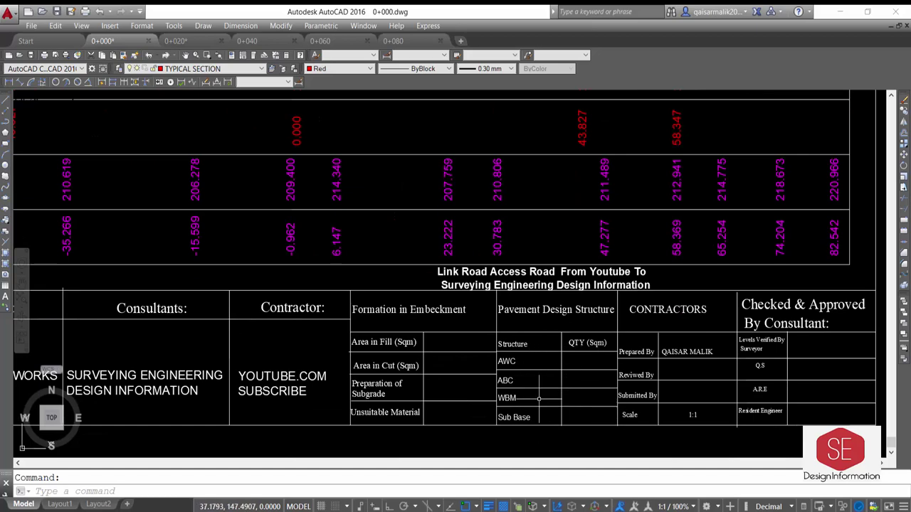
scroll(521, 364, down, 3)
scroll(520, 363, down, 4)
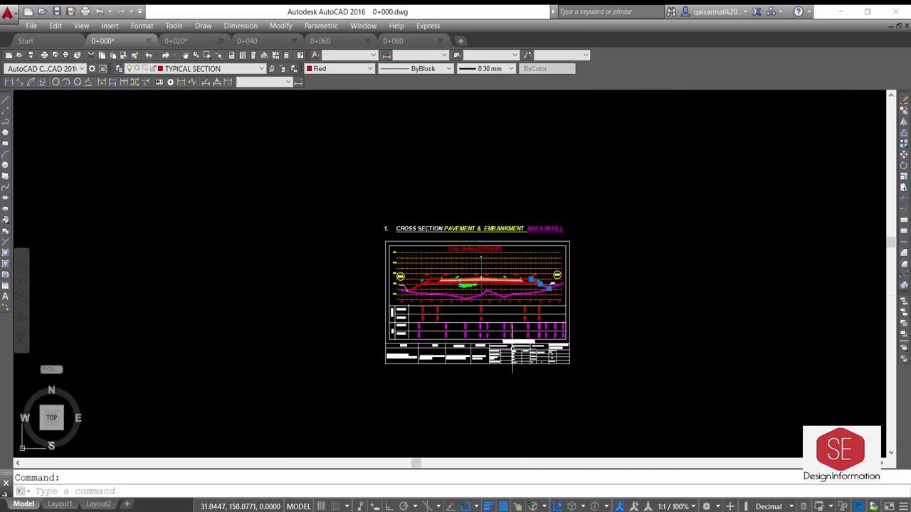
scroll(504, 256, up, 2)
- Zoom to extents and turn off the Grids line V layer
text(z)
key(Return)
text(e)
key(Return)
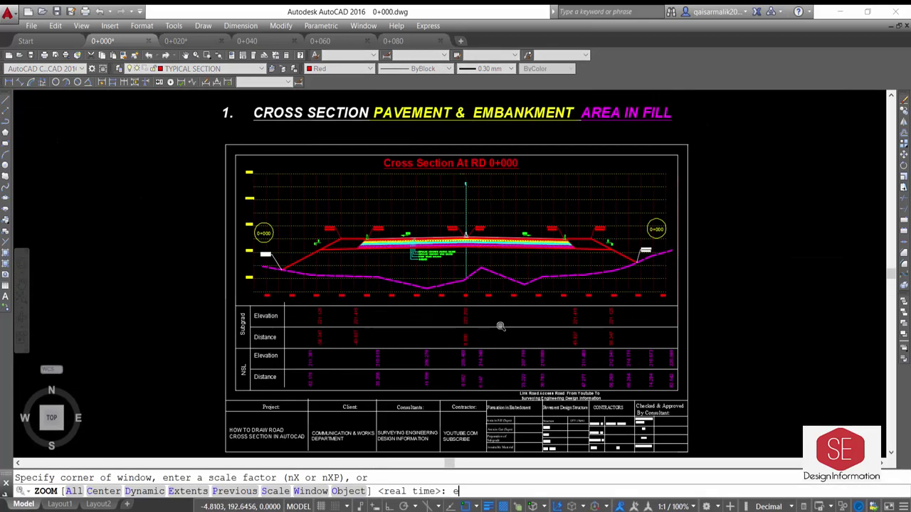
scroll(428, 246, up, 2)
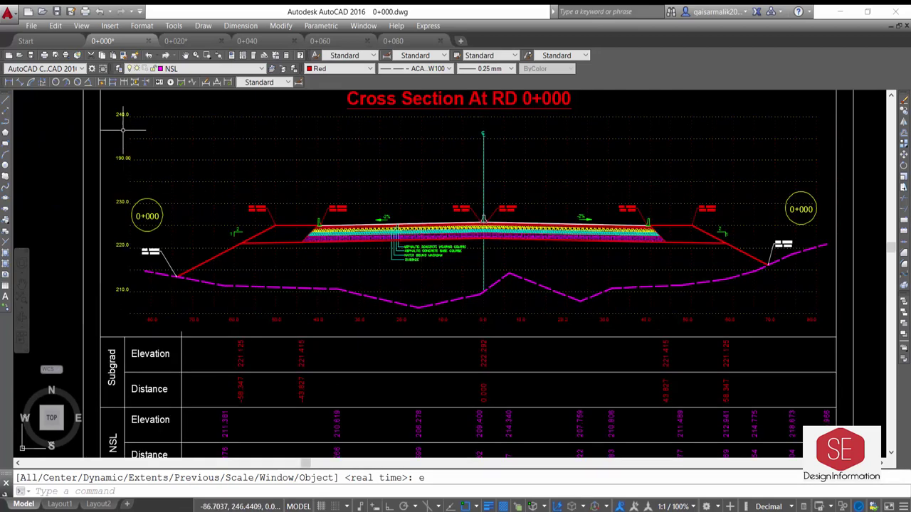
click(178, 69)
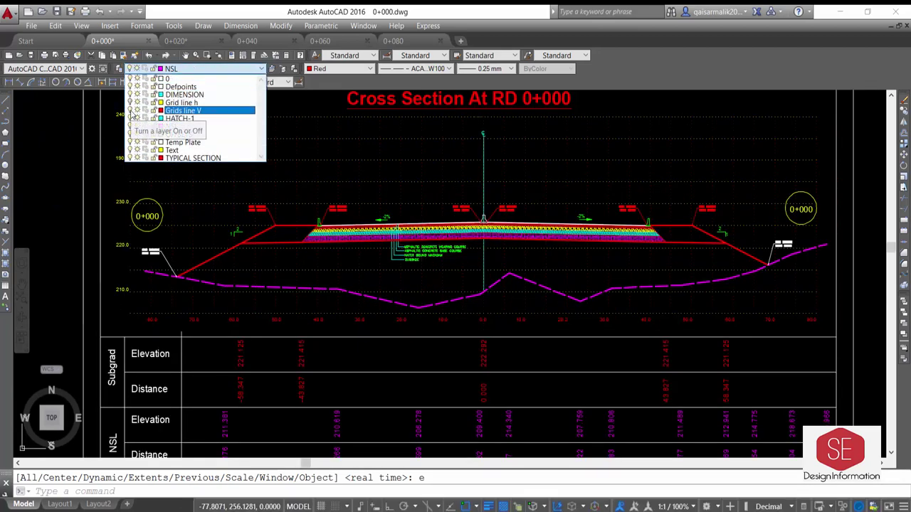
click(130, 111)
scroll(470, 331, down, 2)
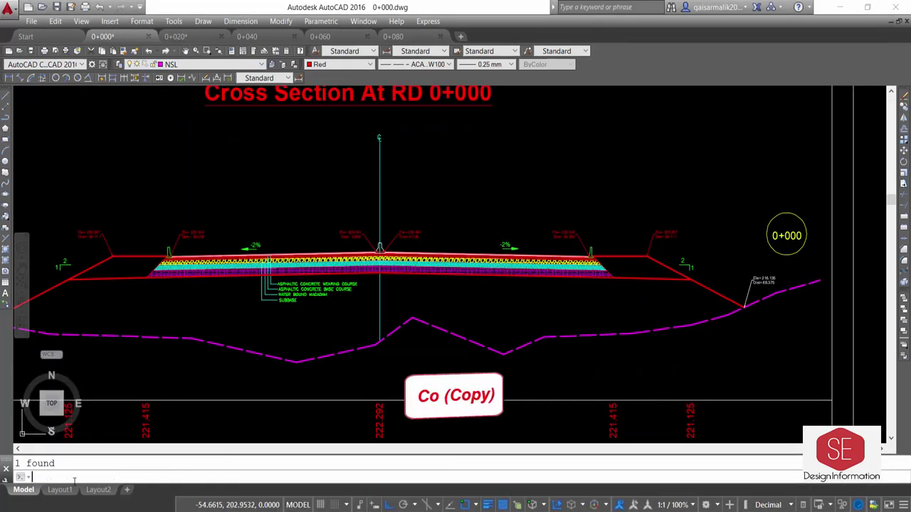
- Copy the 0+000 pavement and embankment objects left of the sheet, then select a stray object in the copy
text(co)
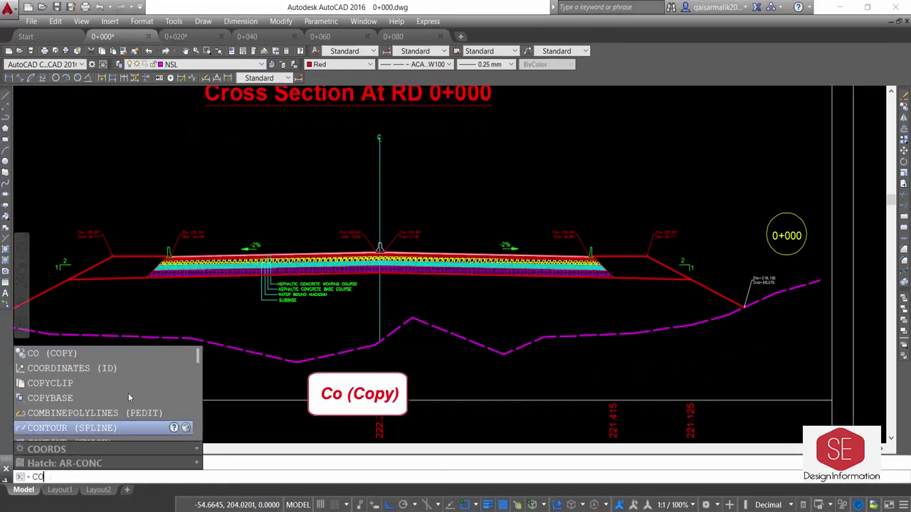
key(Return)
click(691, 213)
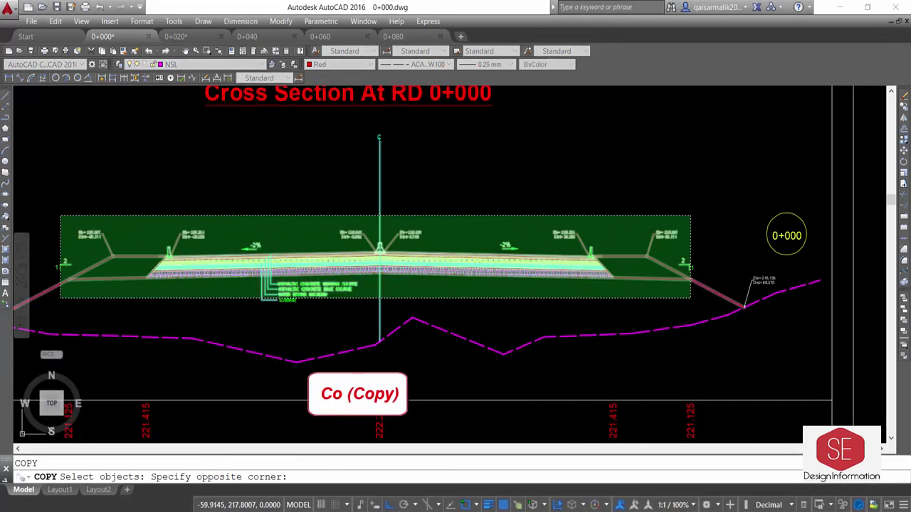
click(54, 305)
scroll(567, 222, down, 3)
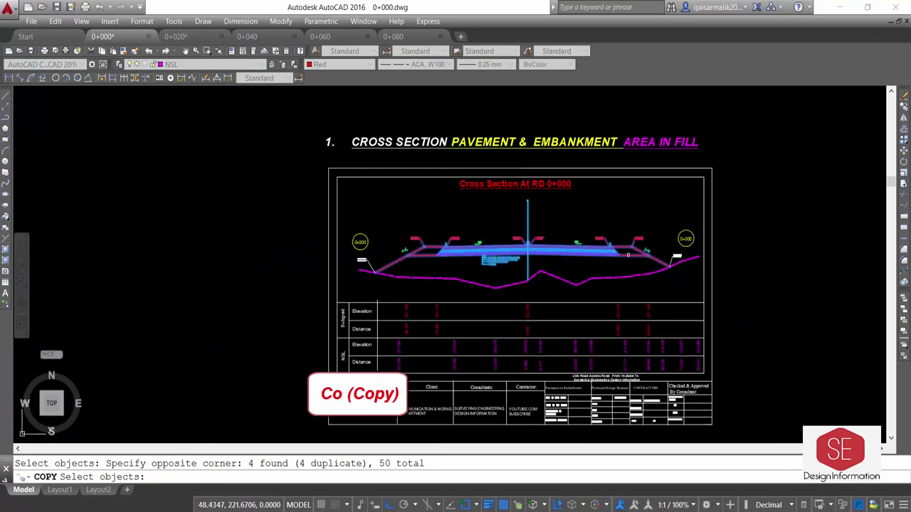
key(Return)
click(530, 213)
click(323, 217)
key(Escape)
scroll(257, 289, up, 2)
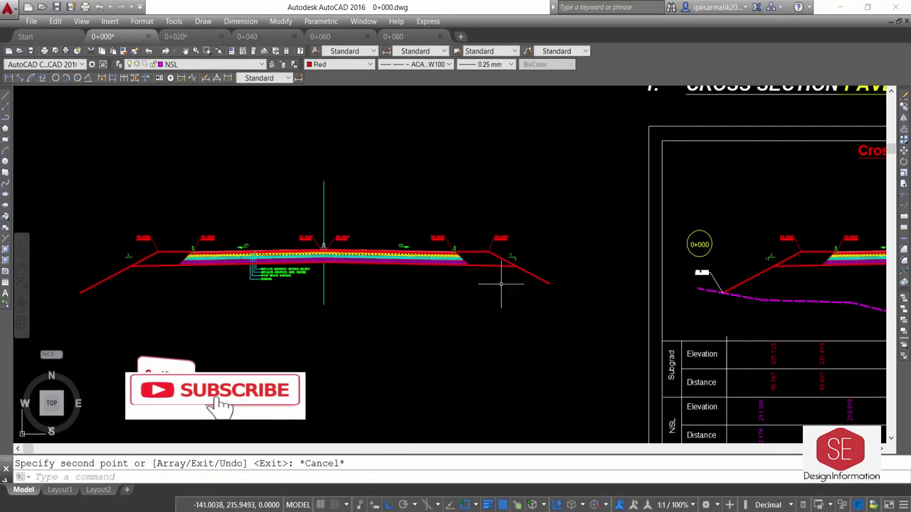
scroll(257, 288, up, 3)
click(269, 303)
- Erase the stray object and the right- and left-side elevation labels
text(e)
key(Return)
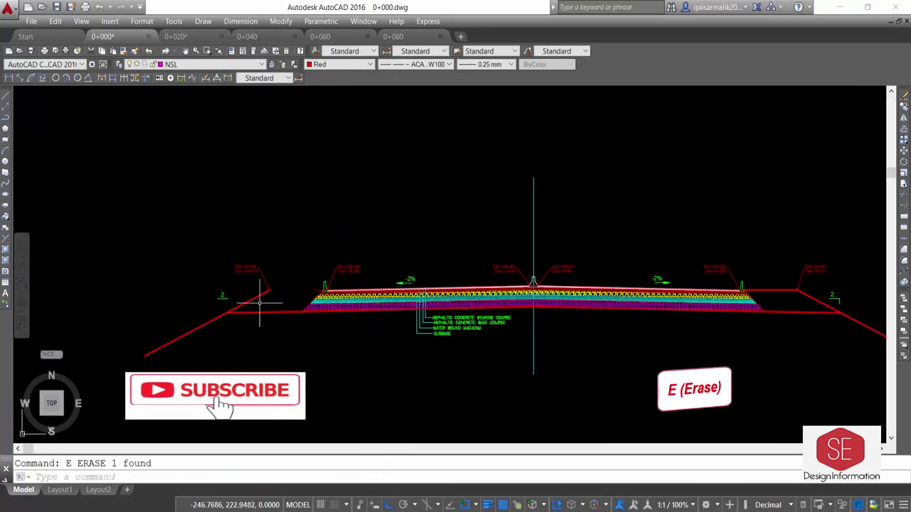
scroll(806, 292, up, 4)
click(836, 335)
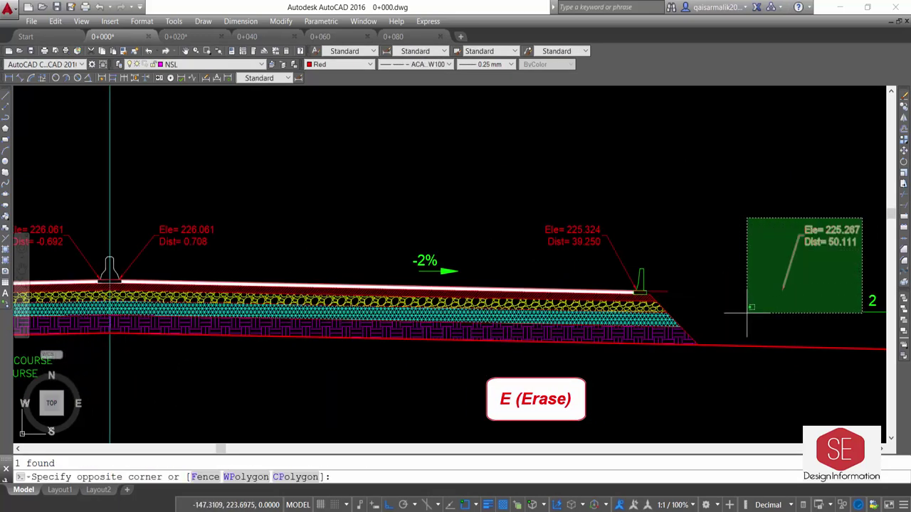
click(747, 218)
key(Return)
scroll(561, 254, down, 3)
click(569, 267)
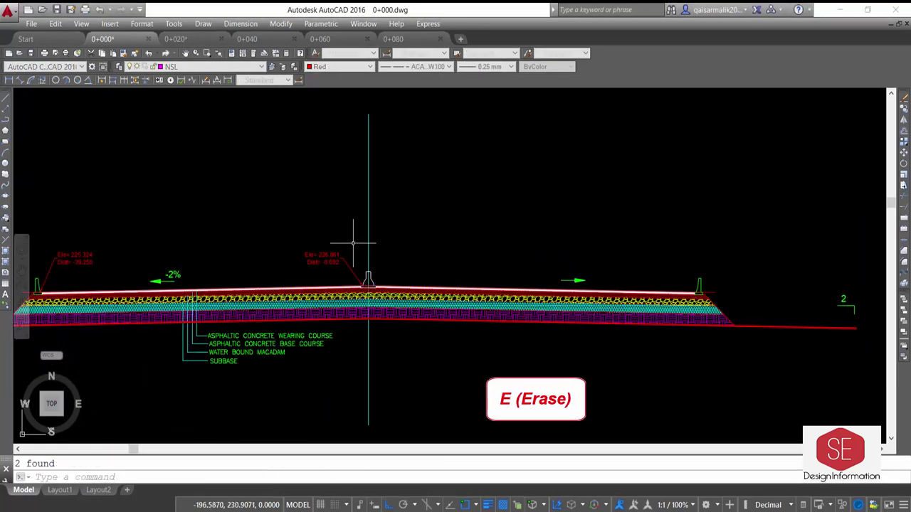
scroll(587, 249, down, 3)
scroll(398, 256, up, 4)
click(489, 220)
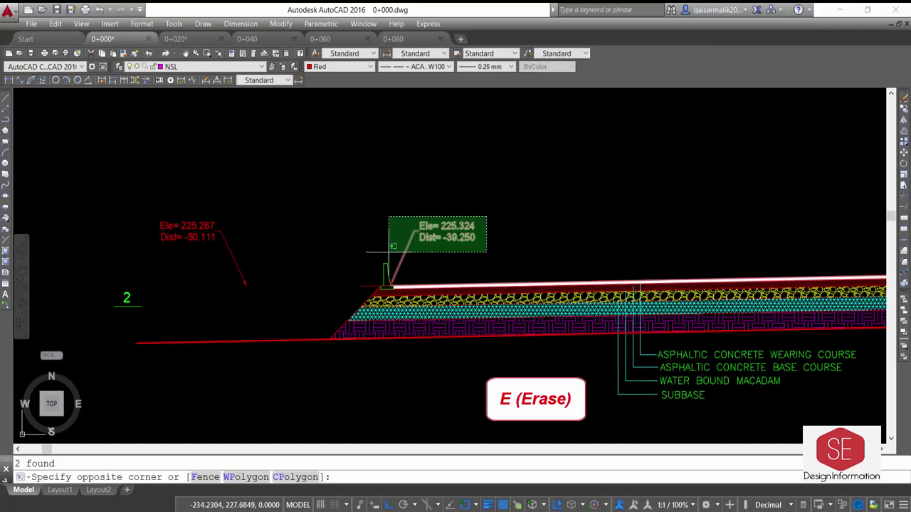
click(203, 249)
key(Delete)
- Delete the purple subbase hatch and the bottom red line of the section
middle_drag(388, 269, 160, 180)
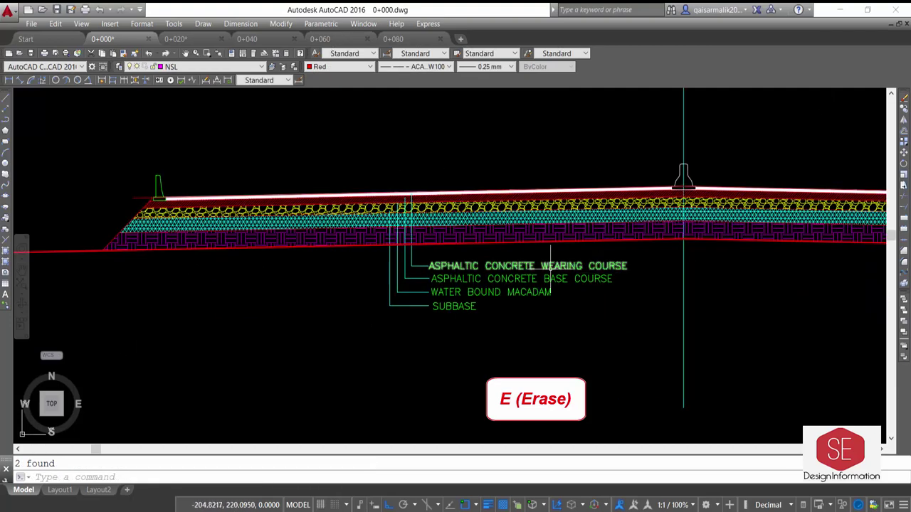
click(354, 239)
text(e)
key(Return)
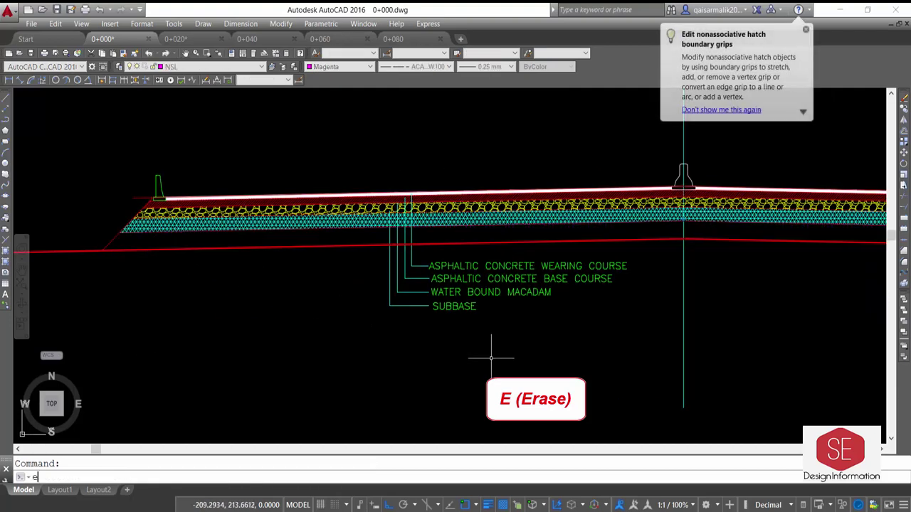
scroll(489, 366, down, 3)
click(745, 320)
key(e)
key(Return)
scroll(754, 317, up, 3)
- Start trimming the section edges, then cancel the trim
text(tr)
key(Return)
key(Return)
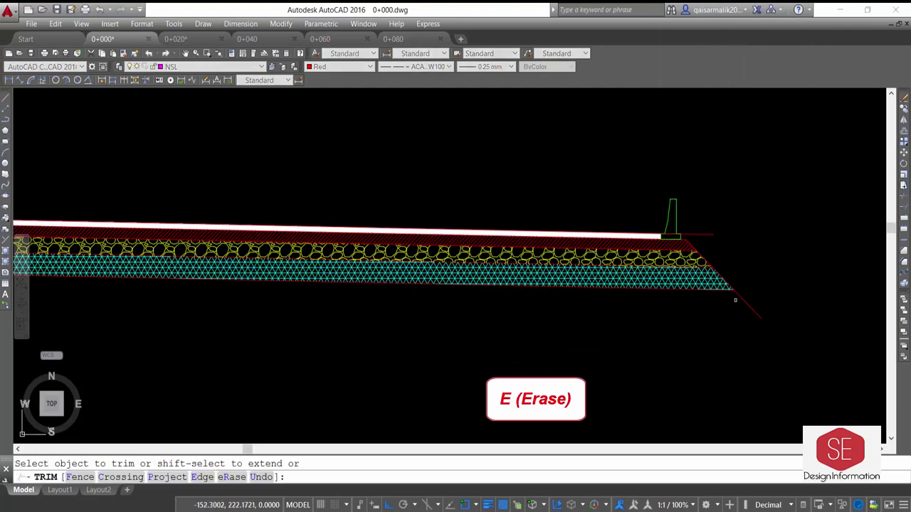
scroll(712, 299, down, 4)
scroll(502, 274, up, 4)
scroll(570, 274, down, 3)
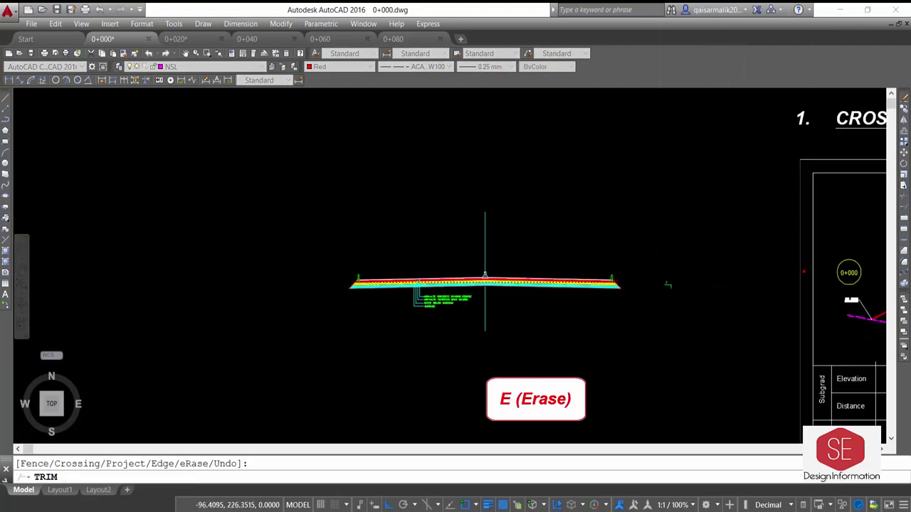
scroll(539, 285, up, 2)
scroll(356, 257, up, 2)
scroll(427, 256, down, 3)
key(Escape)
- Window-select the pavement layer hatch patterns and erase them
click(475, 257)
click(443, 290)
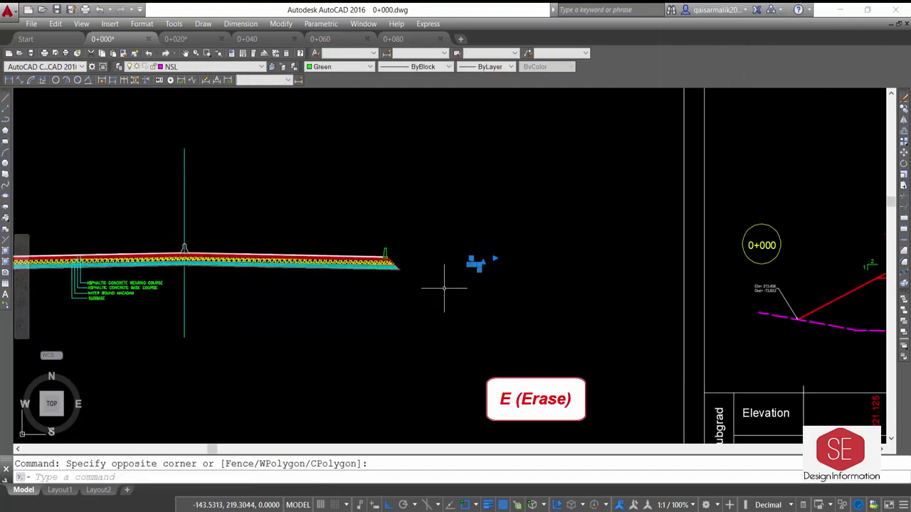
scroll(444, 290, up, 3)
scroll(425, 193, up, 3)
key(Escape)
click(428, 271)
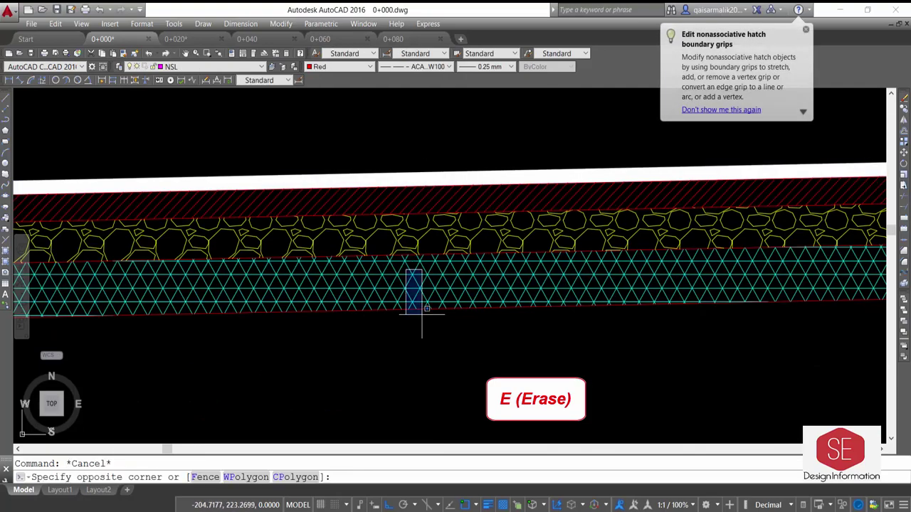
click(413, 306)
scroll(413, 306, down, 2)
key(e)
key(Return)
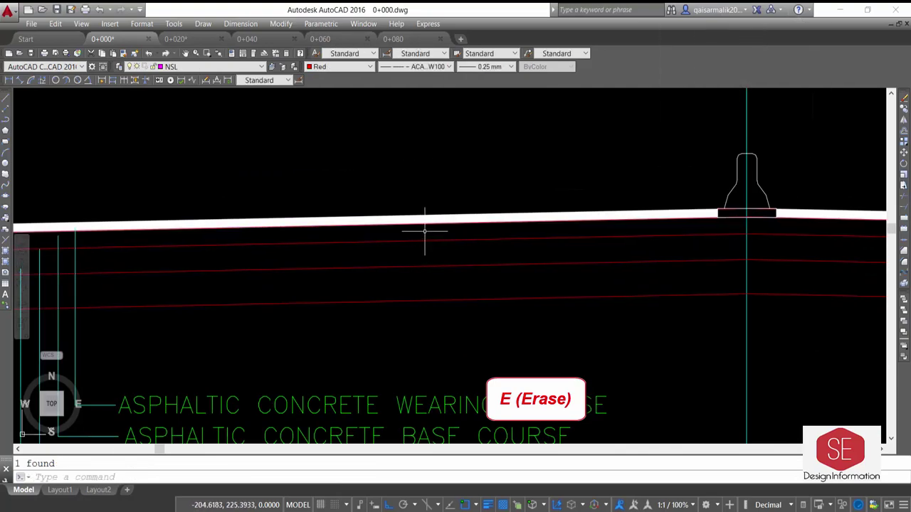
- Crossing-select and erase the vertical cyan centre line
scroll(427, 224, up, 3)
scroll(448, 220, down, 8)
scroll(399, 234, down, 3)
scroll(319, 235, up, 2)
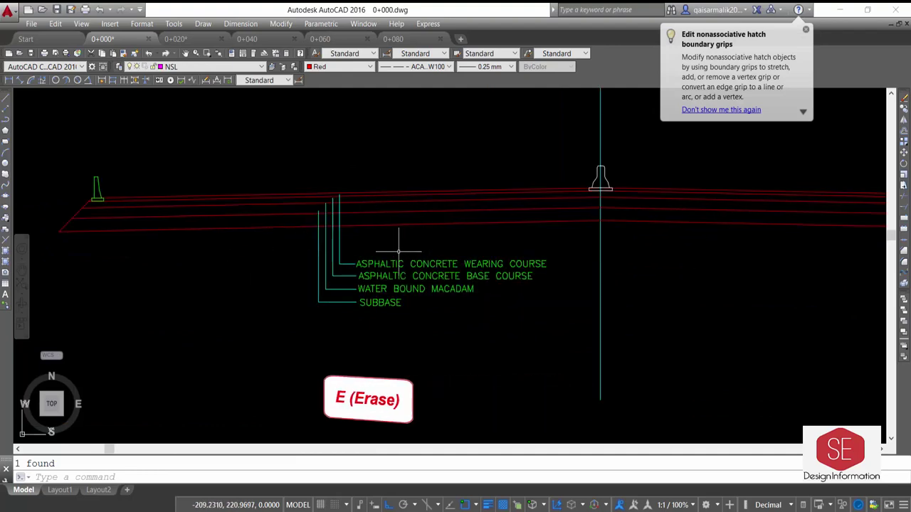
scroll(305, 354, down, 2)
click(505, 334)
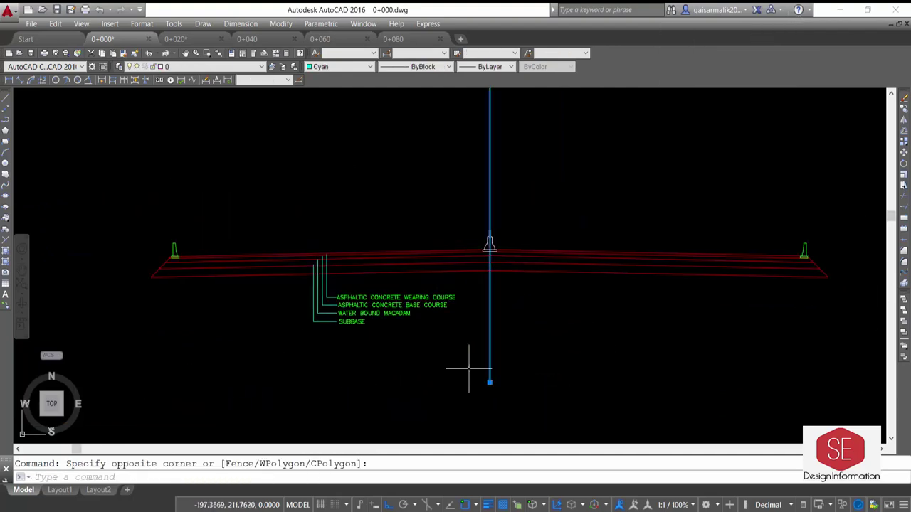
click(472, 366)
key(e)
key(Return)
scroll(576, 235, up, 2)
scroll(584, 235, up, 6)
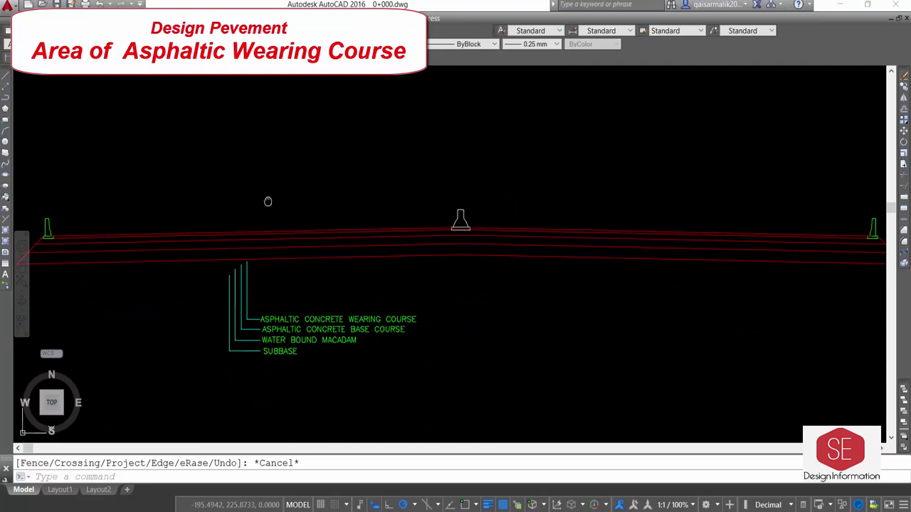
middle_drag(268, 201, 360, 198)
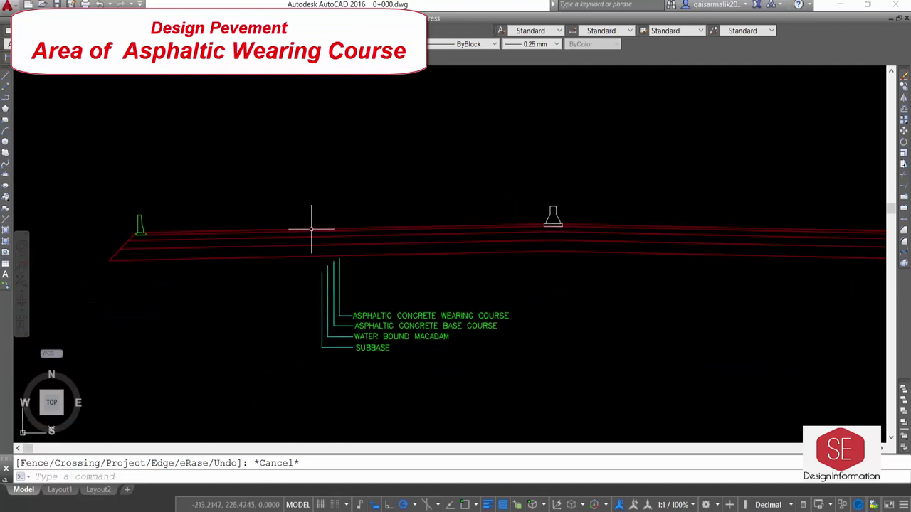
- Create a boundary polyline inside the left half of the wearing course
text(bo)
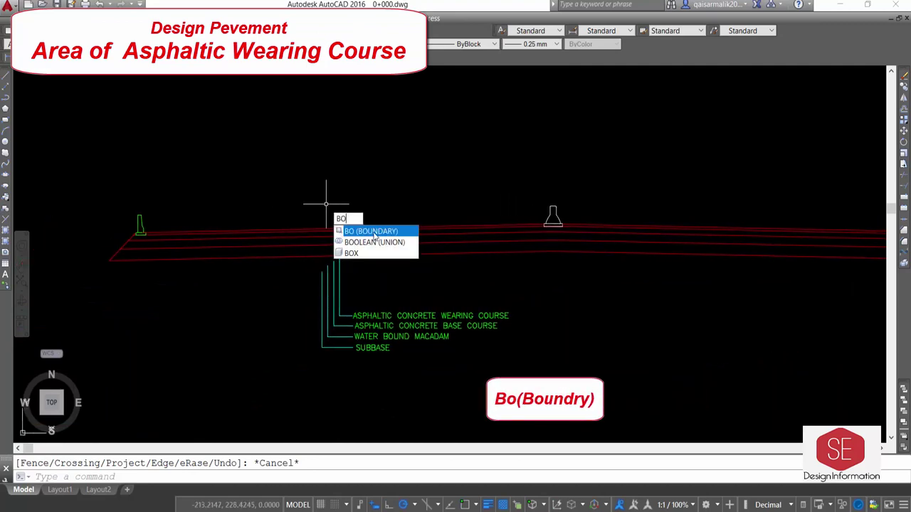
click(371, 232)
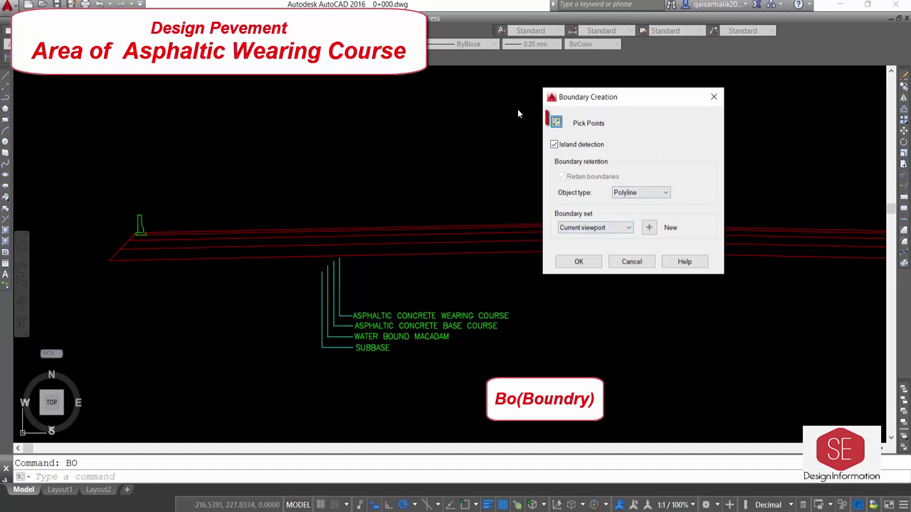
click(555, 123)
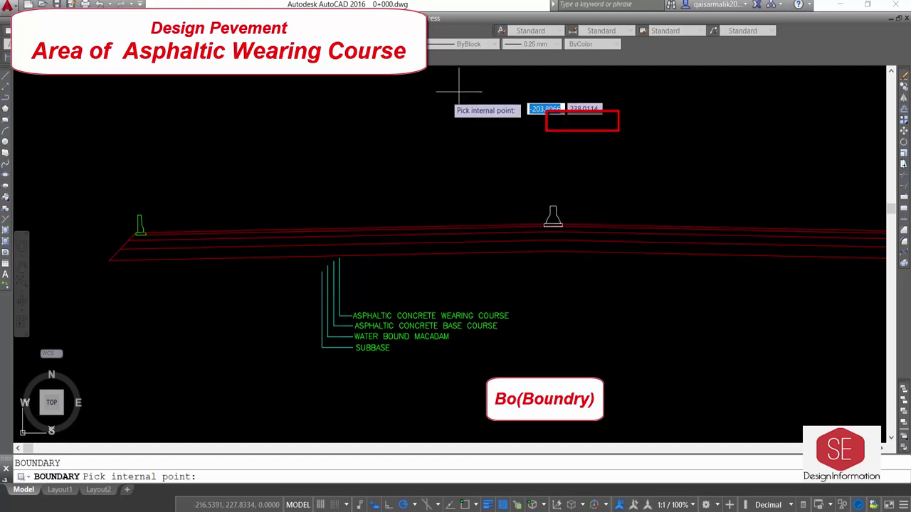
click(357, 229)
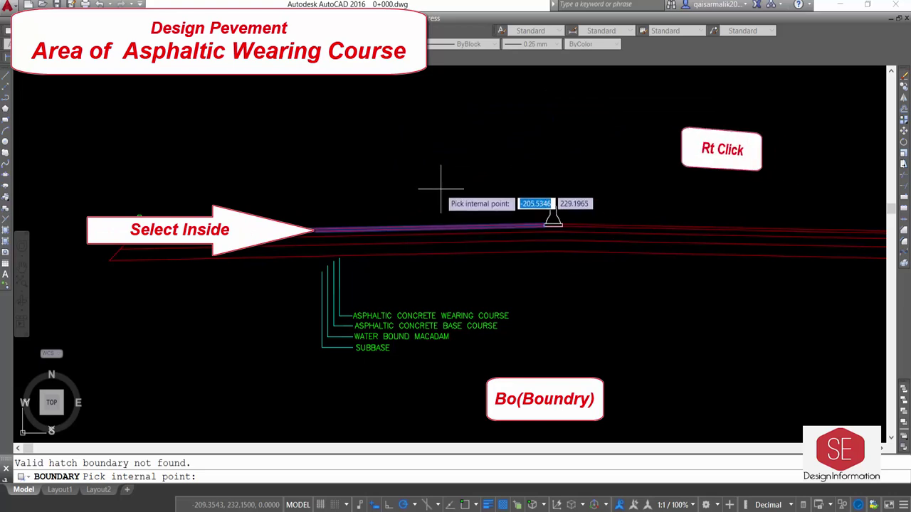
right_click(445, 192)
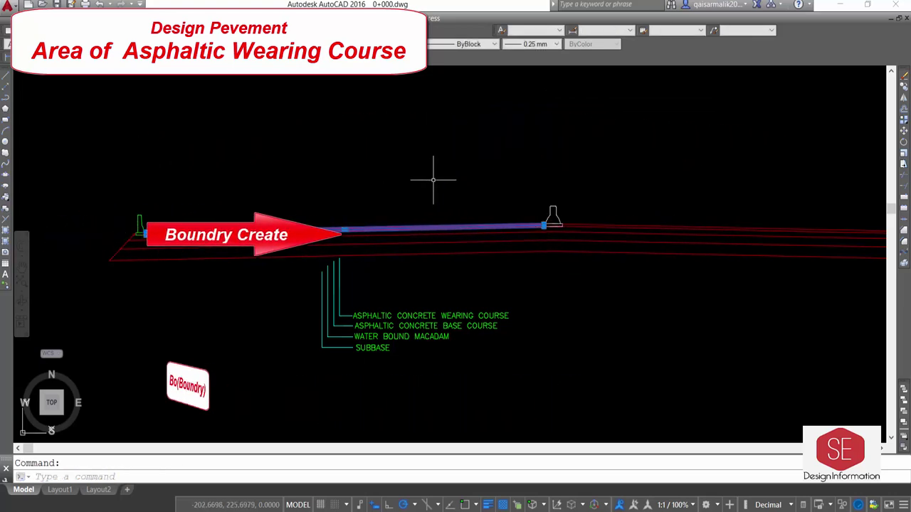
- Copy the left wearing-course boundary to above the section
text(co)
key(Return)
click(432, 179)
click(436, 128)
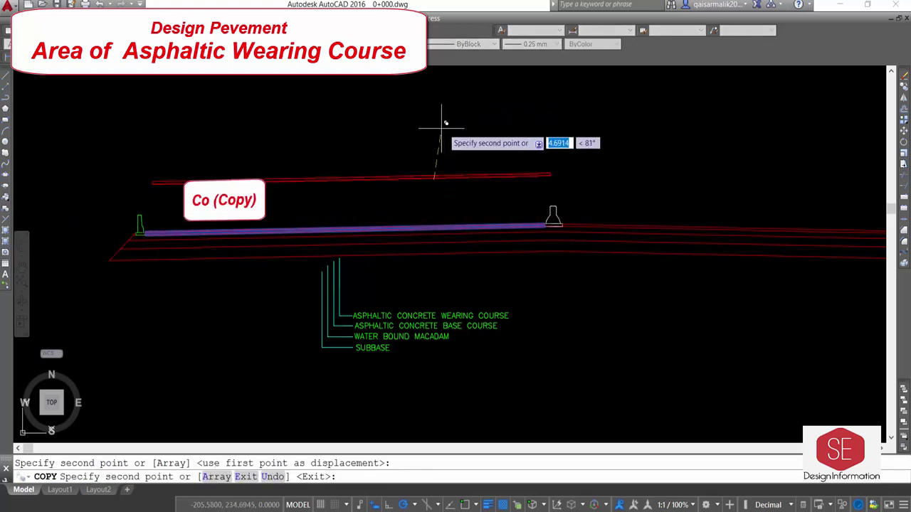
key(Escape)
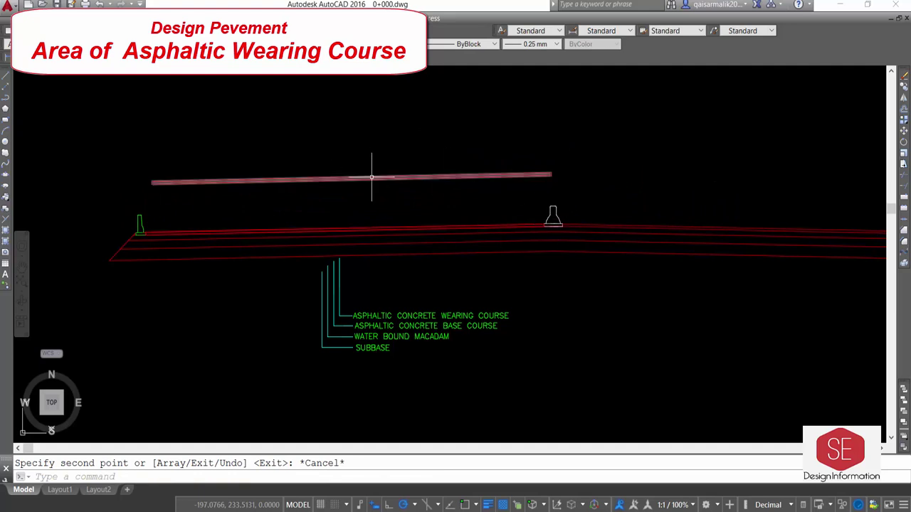
scroll(472, 209, down, 3)
scroll(720, 237, up, 3)
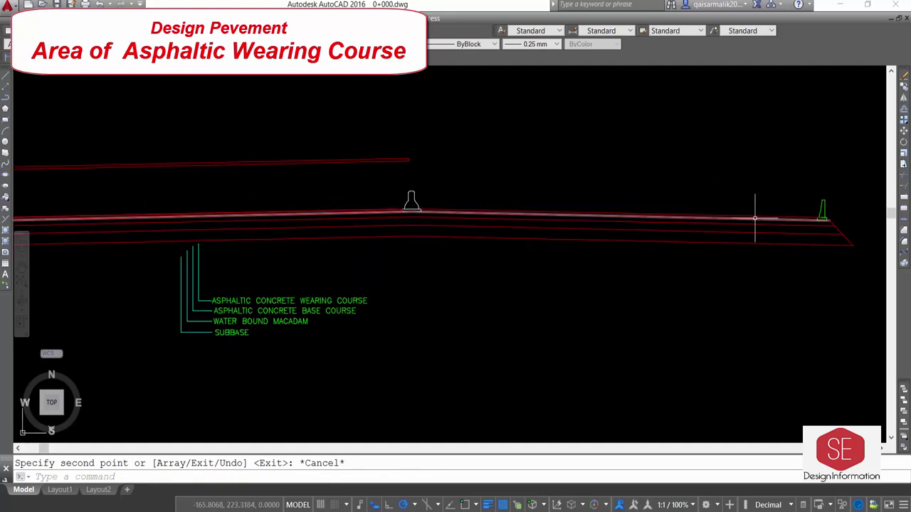
- Create a boundary polyline inside the right half of the wearing course
text(bo)
key(Return)
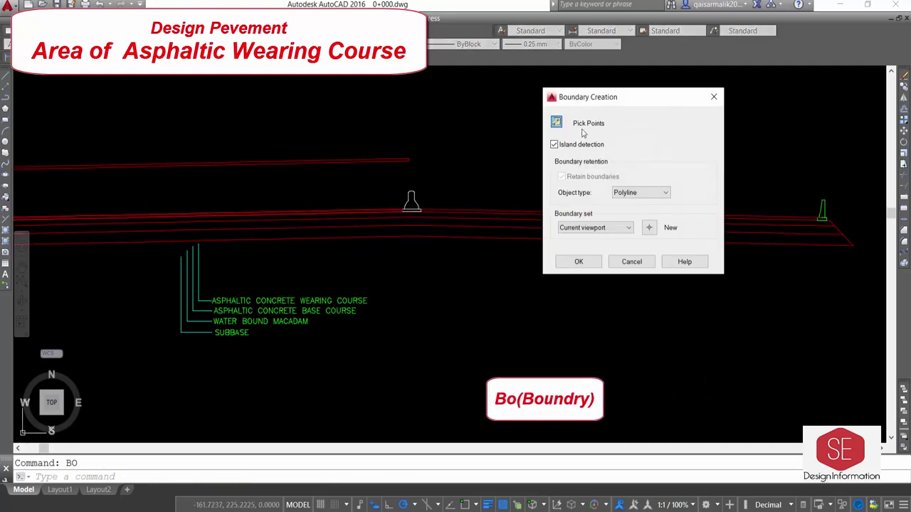
click(558, 121)
click(532, 214)
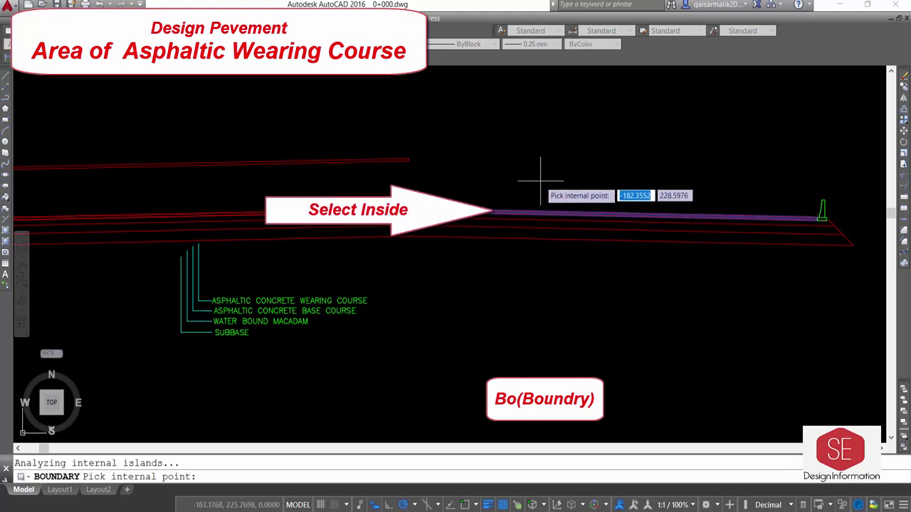
right_click(541, 181)
text(c)
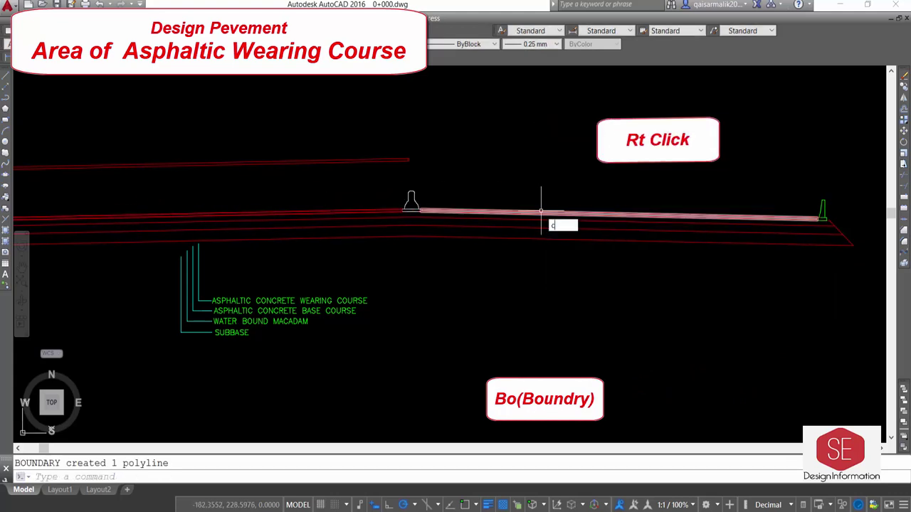
- Copy the right-half wearing-course boundary above the section
key(Escape)
click(541, 211)
key(Return)
click(545, 189)
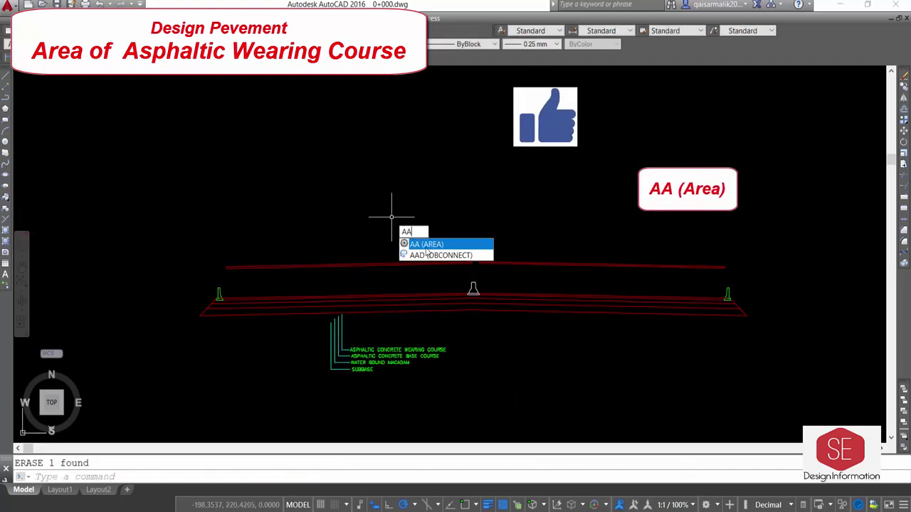
- Measure the copied left boundary's area: 9.0669, perimeter 76.8121
click(440, 247)
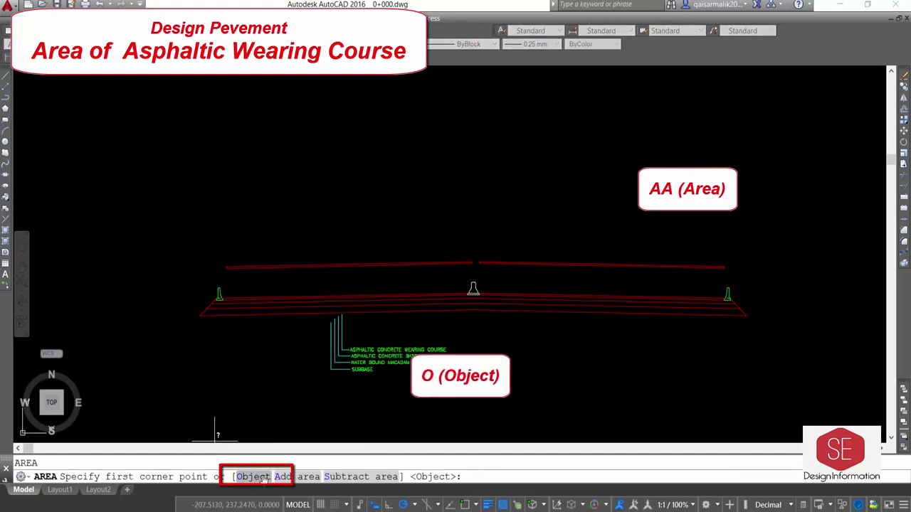
text(o)
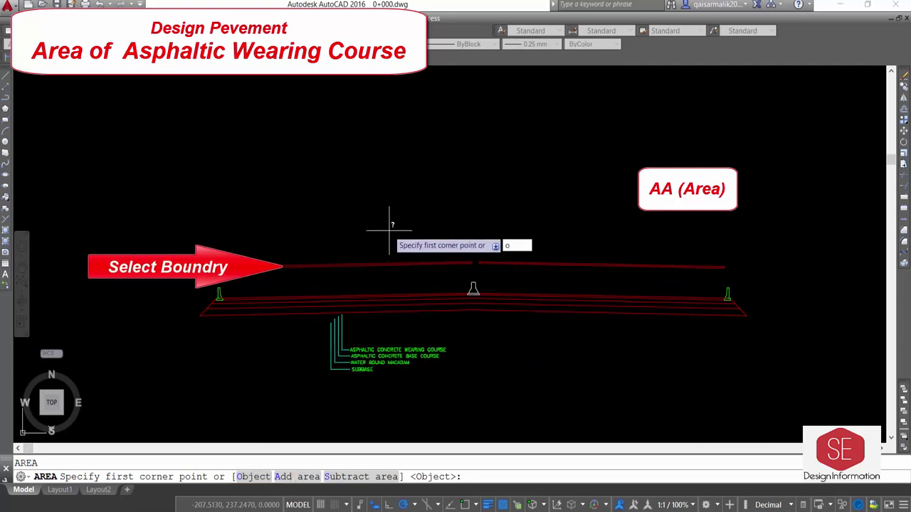
key(Return)
click(427, 264)
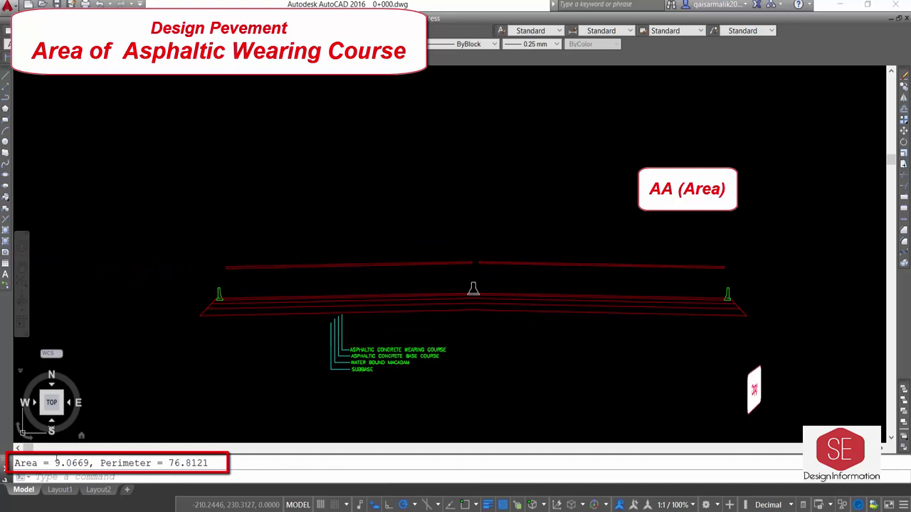
drag(15, 463, 86, 463)
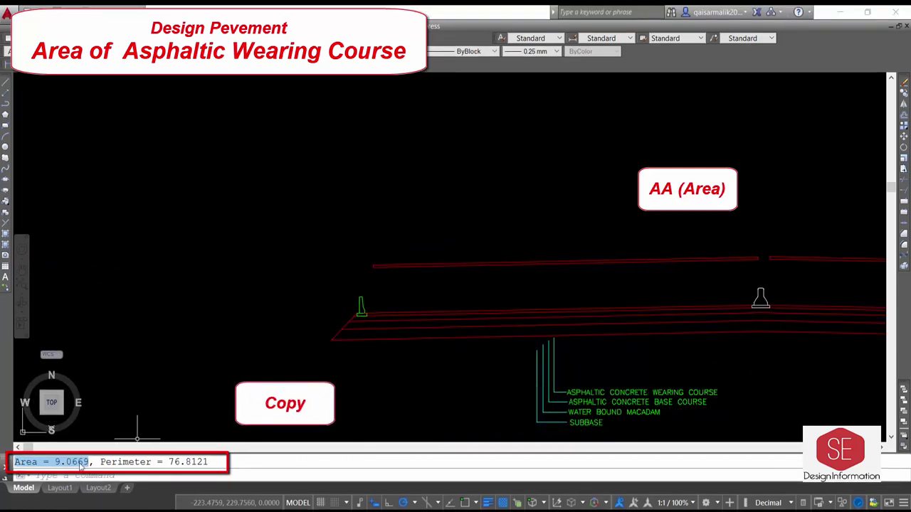
- Paste the 'Area = 9.0669' text from the command history above the copied left boundary
right_click(82, 463)
click(136, 393)
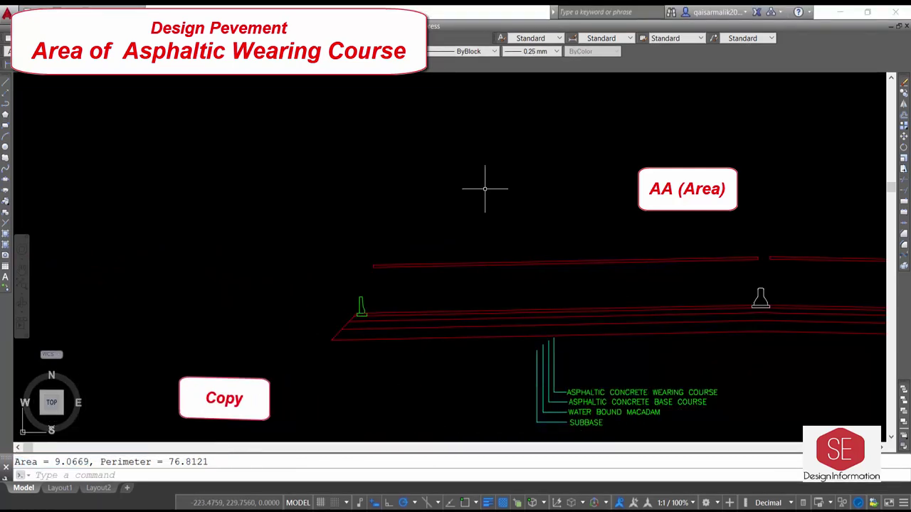
right_click(476, 175)
click(663, 242)
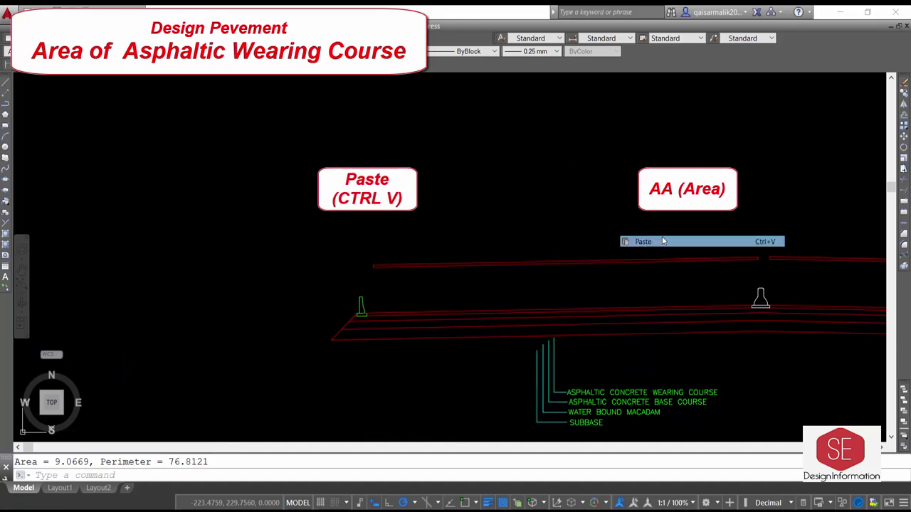
click(463, 252)
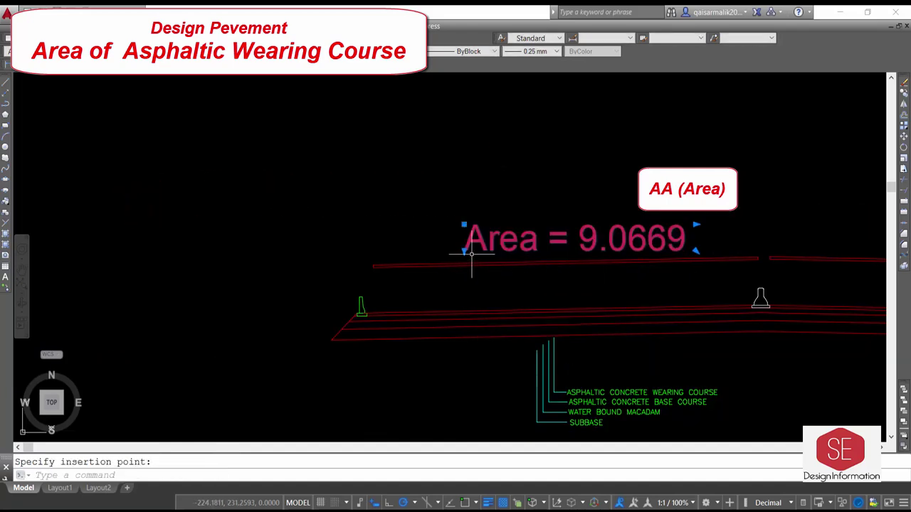
scroll(471, 263, down, 2)
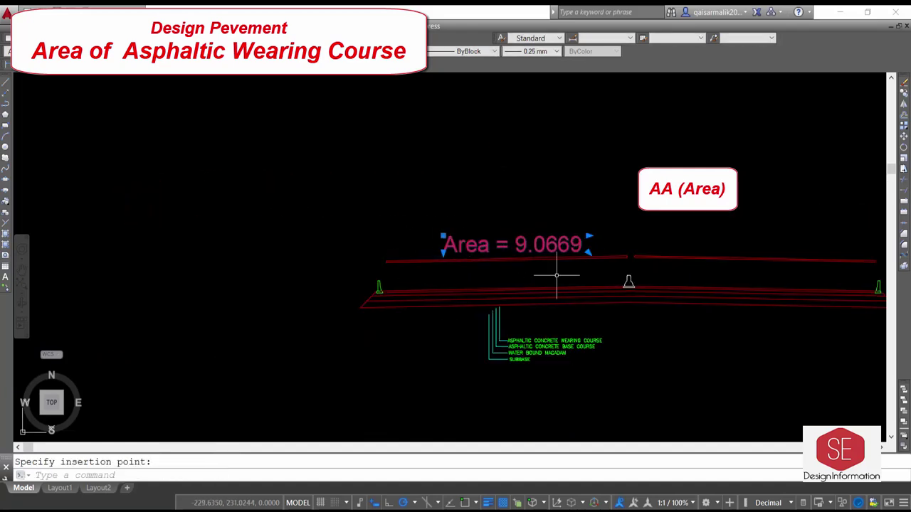
scroll(421, 246, down, 2)
scroll(314, 252, up, 2)
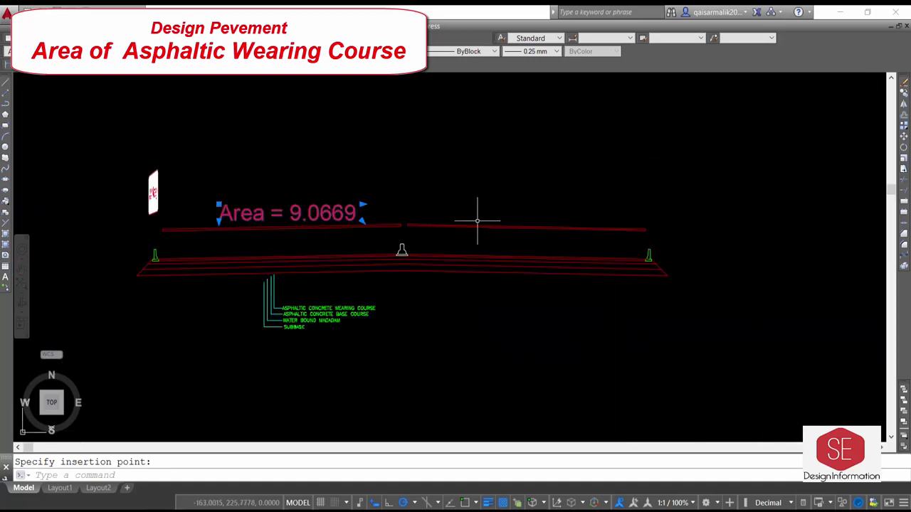
click(491, 228)
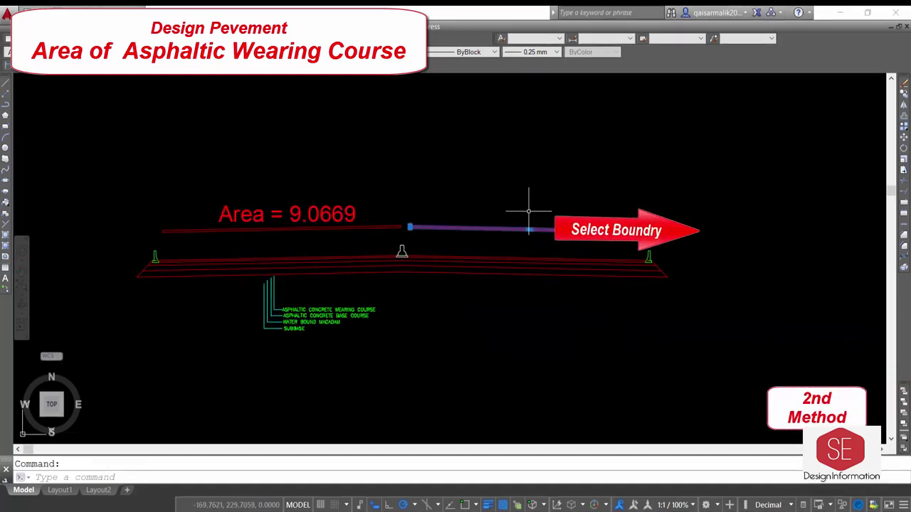
- List the right wearing-course boundary and paste 'area 9.0669' as a label beside the section
text(i)
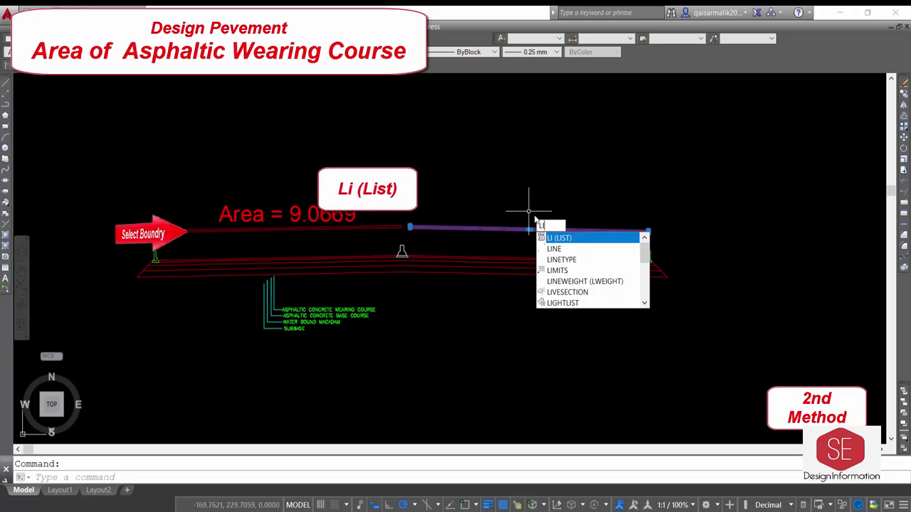
click(561, 239)
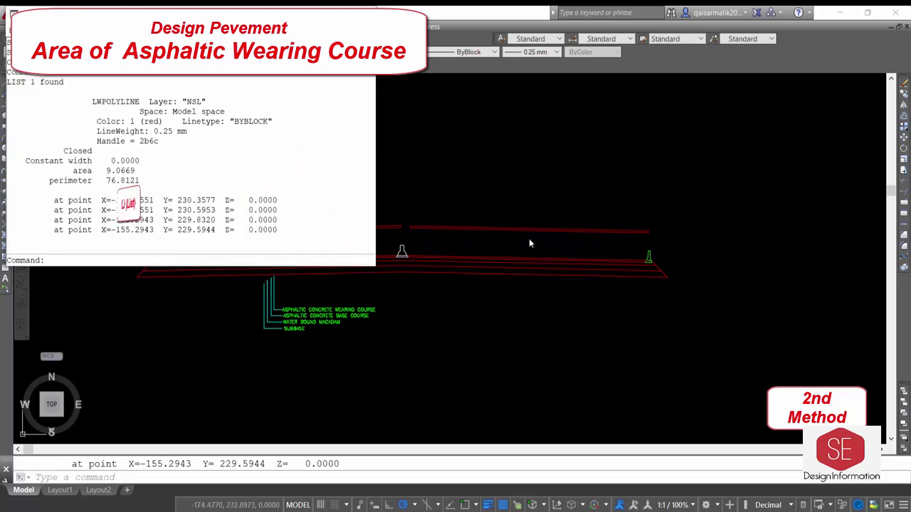
drag(71, 171, 136, 172)
right_click(145, 182)
click(160, 208)
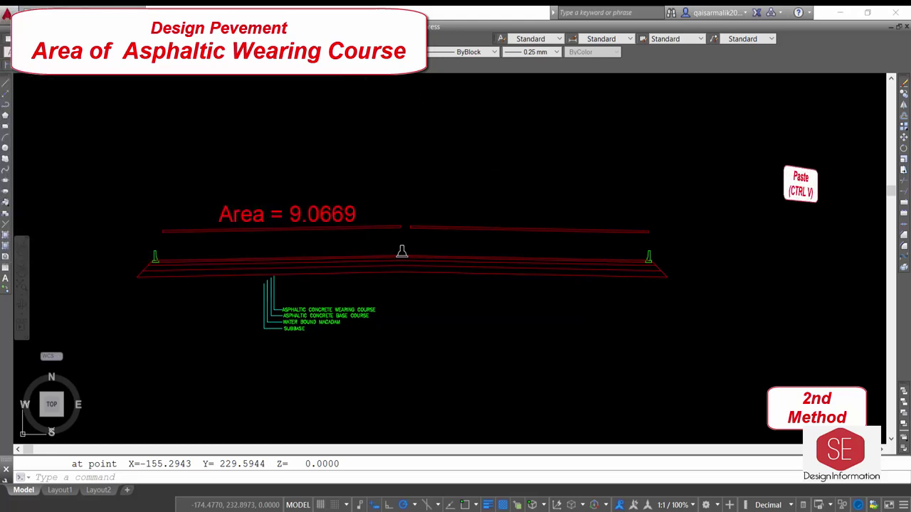
key(ctrl+v)
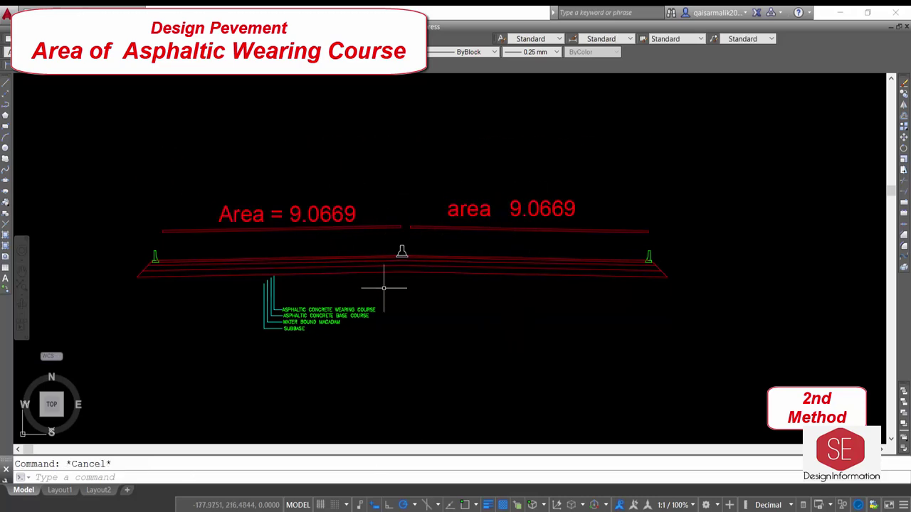
- Double the area in Windows Calculator: 9.0669 × 2 = 18.1338
drag(492, 109, 600, 129)
click(617, 412)
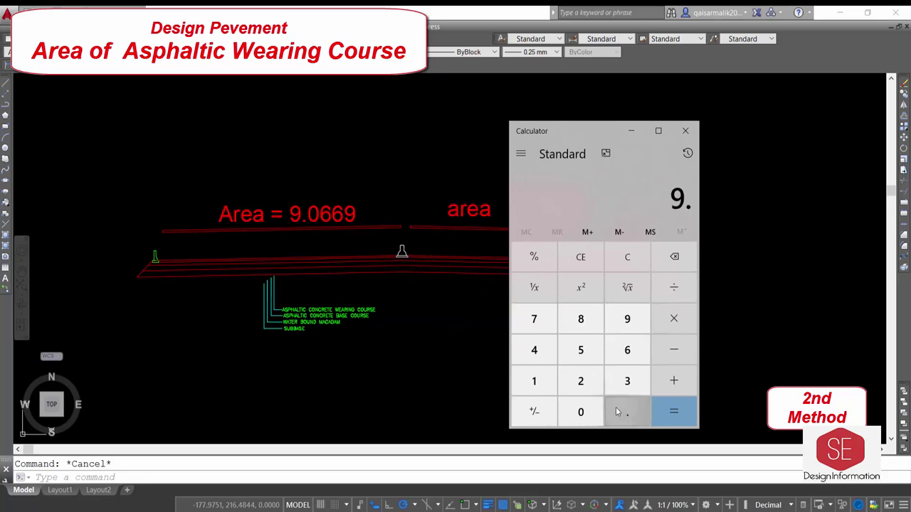
double_click(627, 350)
click(627, 319)
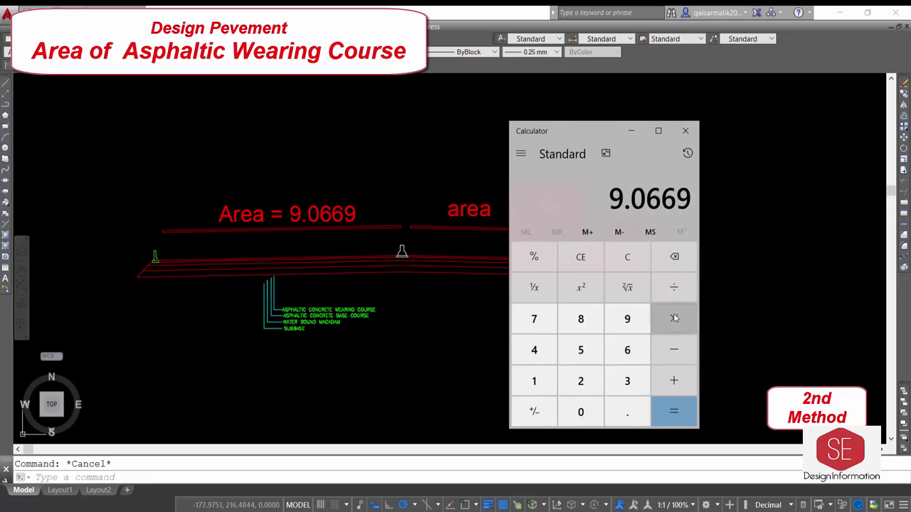
click(674, 318)
click(580, 381)
click(679, 414)
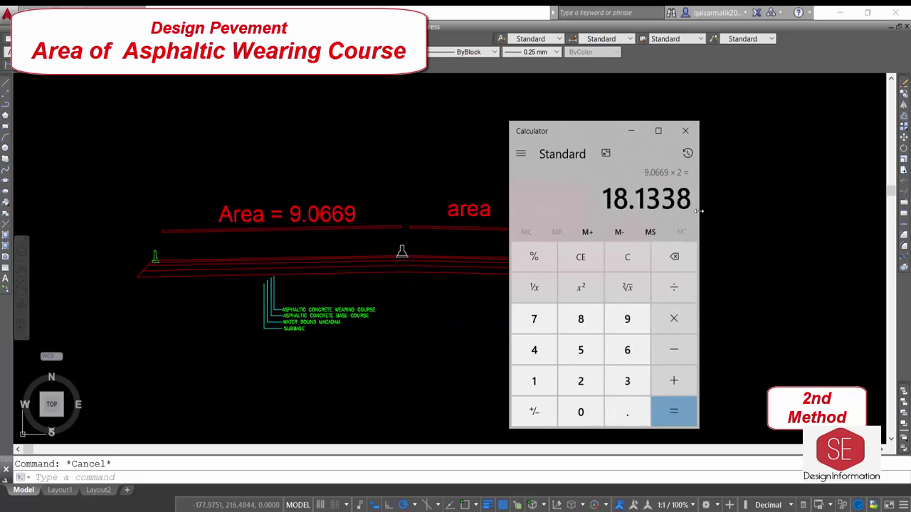
click(631, 131)
- Change the right label's value from 9.0669 to 18.1338 and widen it to fit one line
double_click(482, 209)
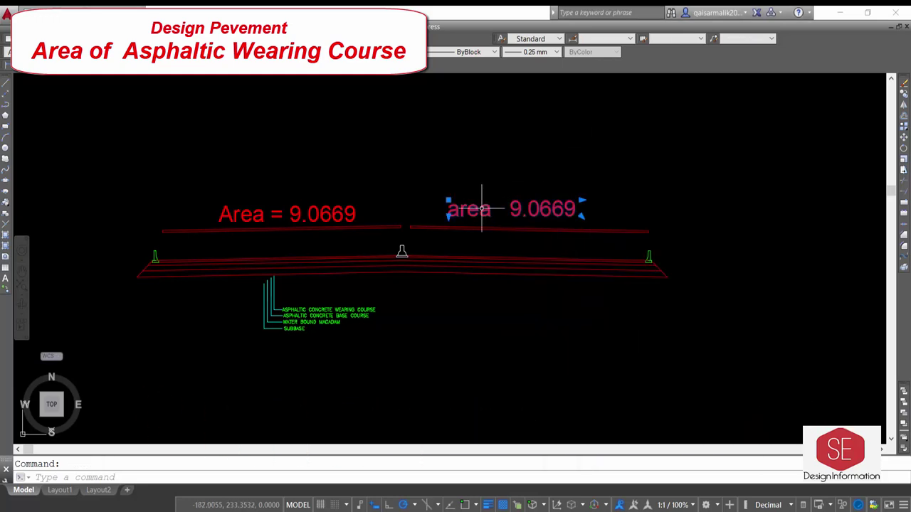
text(18)
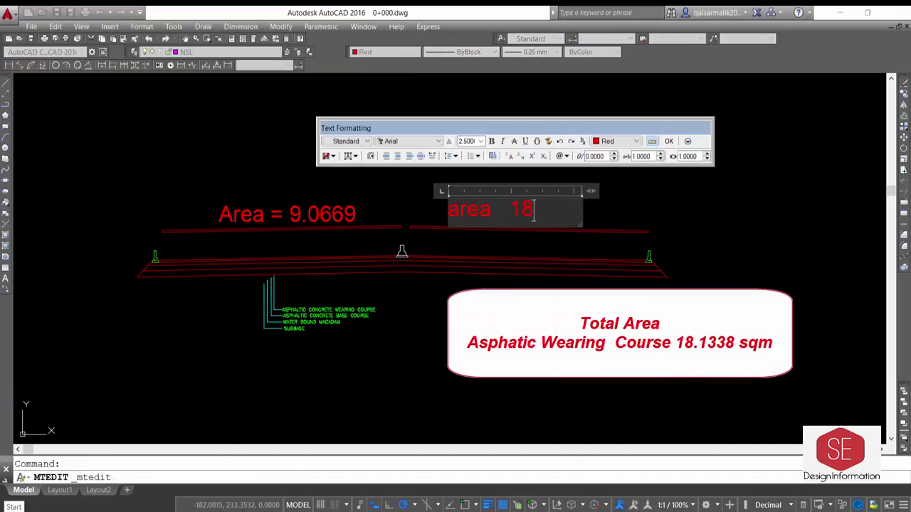
text(.1338)
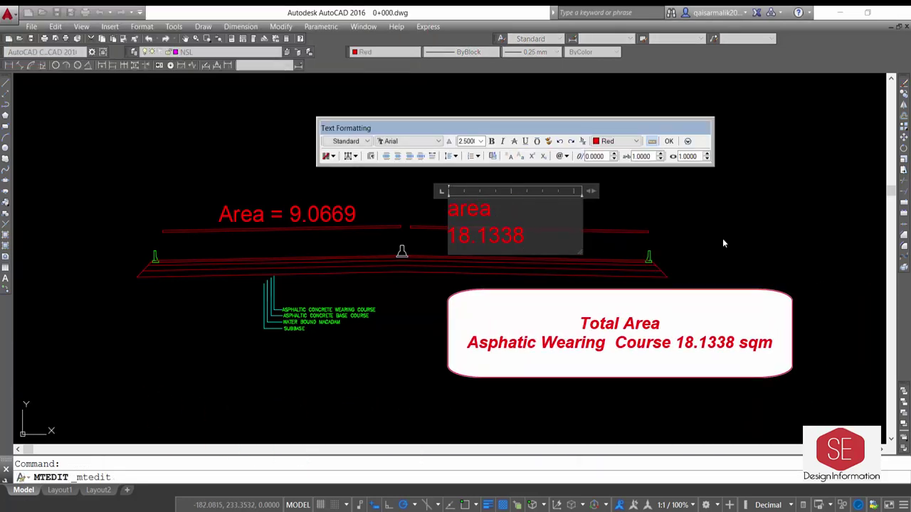
drag(590, 192, 616, 182)
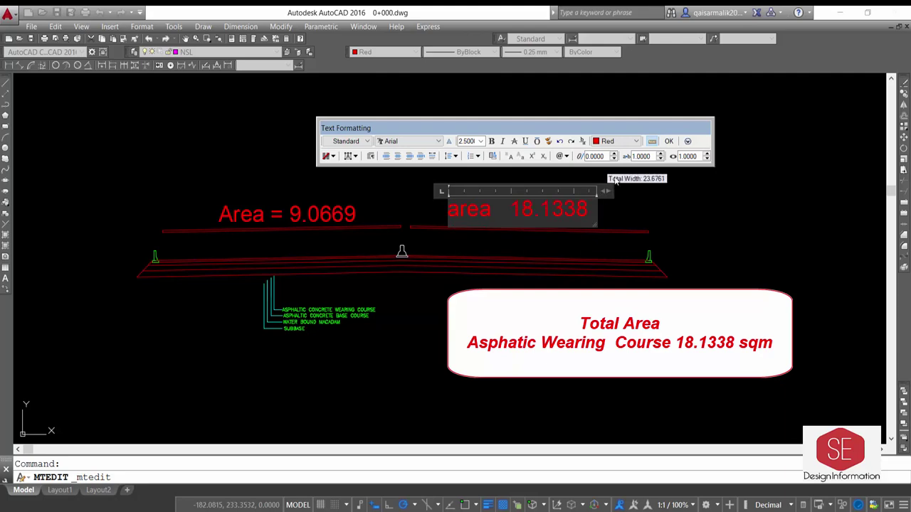
click(669, 142)
key(Return)
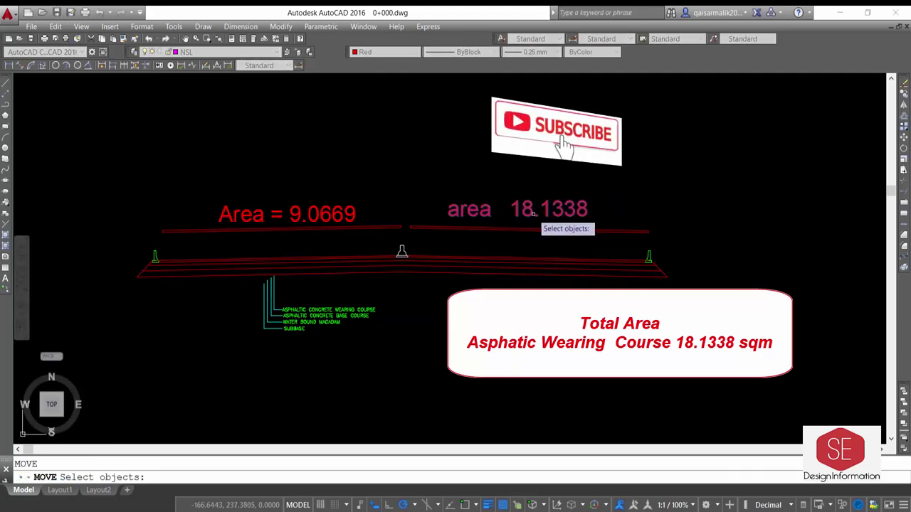
click(562, 208)
- Copy the 'area 18.1338' label down into the pavement design quantities table
key(Escape)
scroll(403, 188, down, 5)
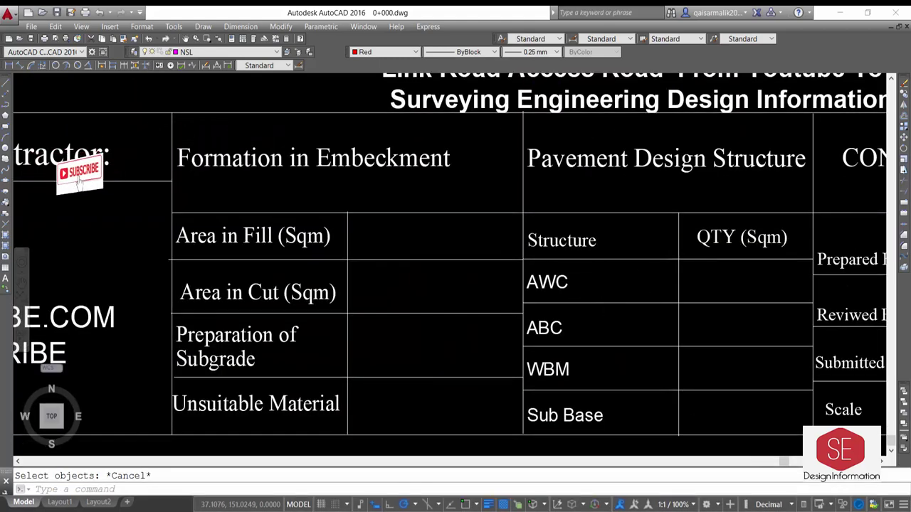
scroll(576, 287, down, 8)
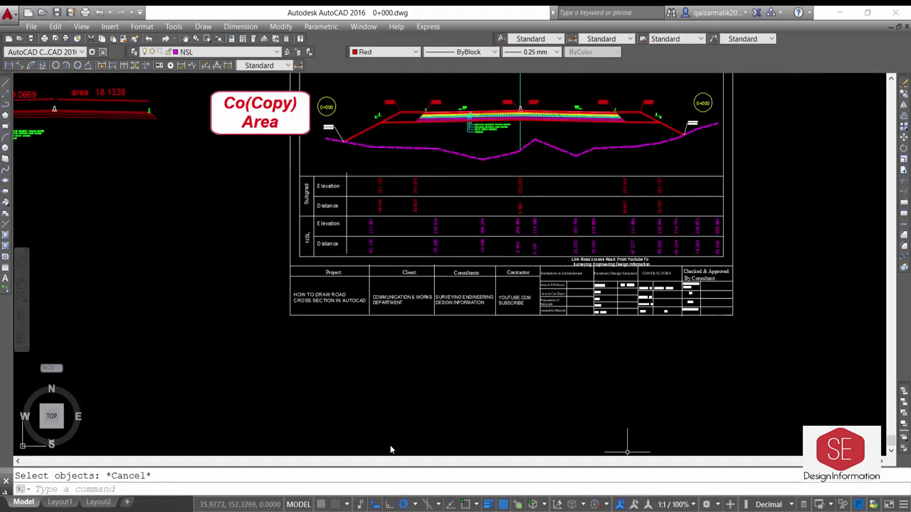
text(co)
key(Return)
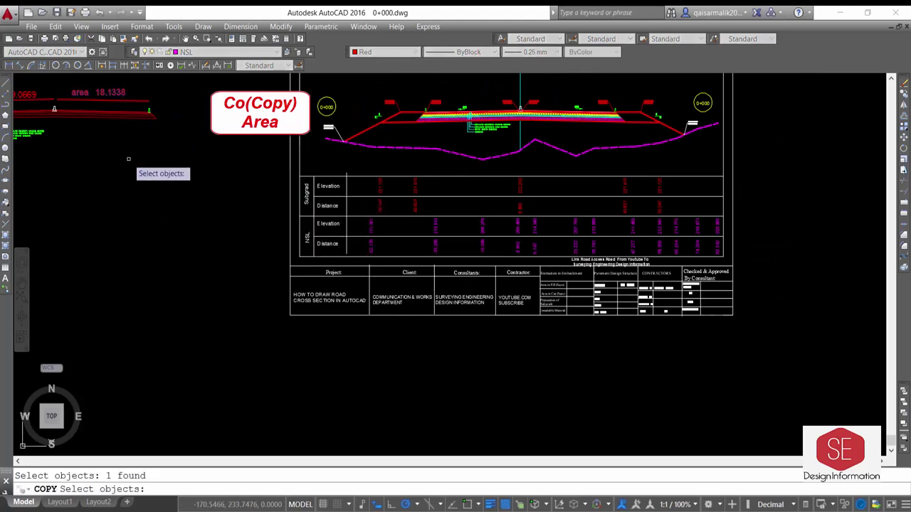
key(Return)
click(128, 158)
scroll(683, 357, up, 2)
scroll(588, 423, down, 2)
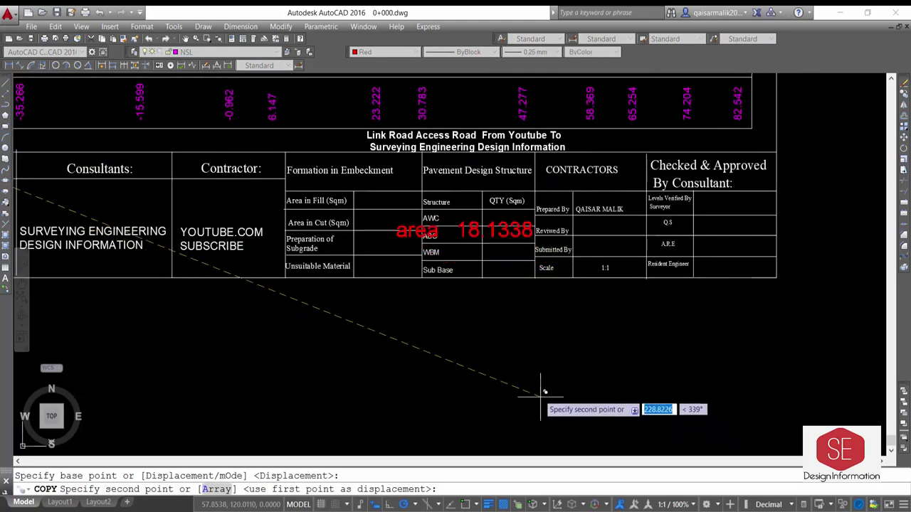
click(508, 361)
key(Escape)
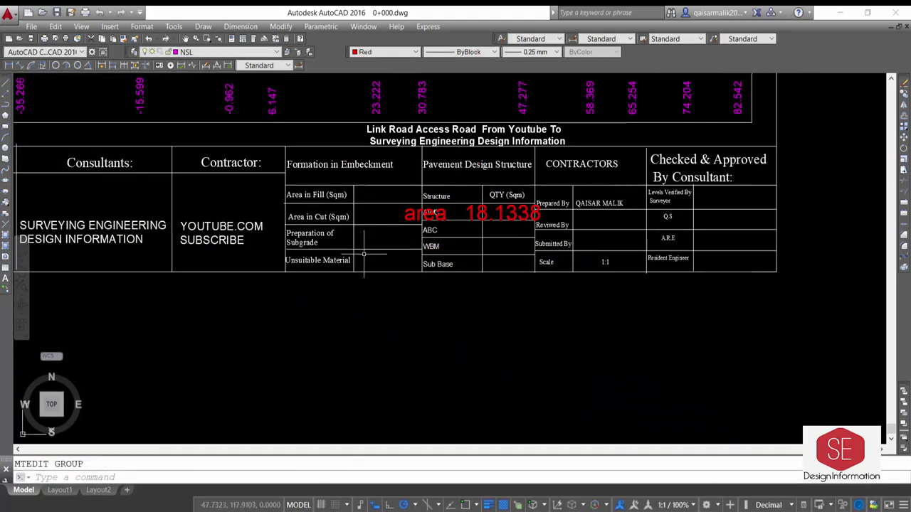
- Strip 'area' from the copied label and move 18.1338 into the AWC row's QTY cell
double_click(409, 214)
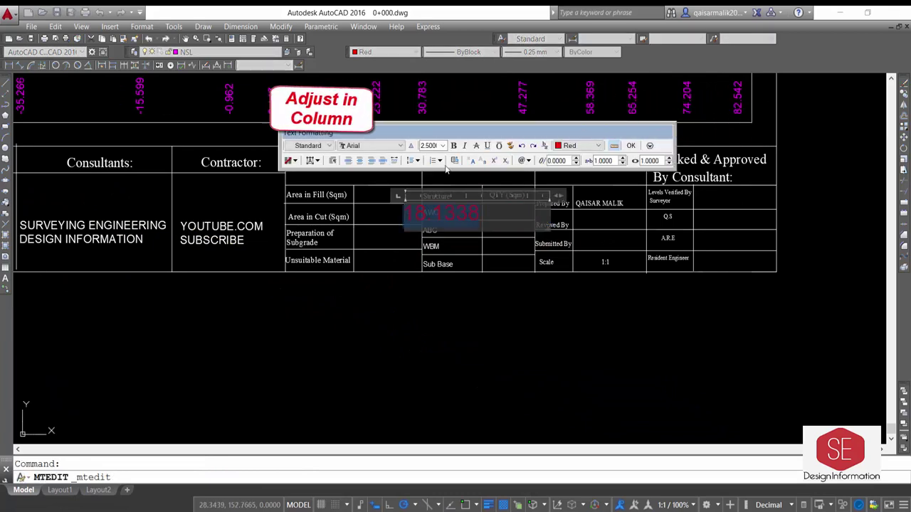
key(Delete)
click(630, 145)
key(ctrl+z)
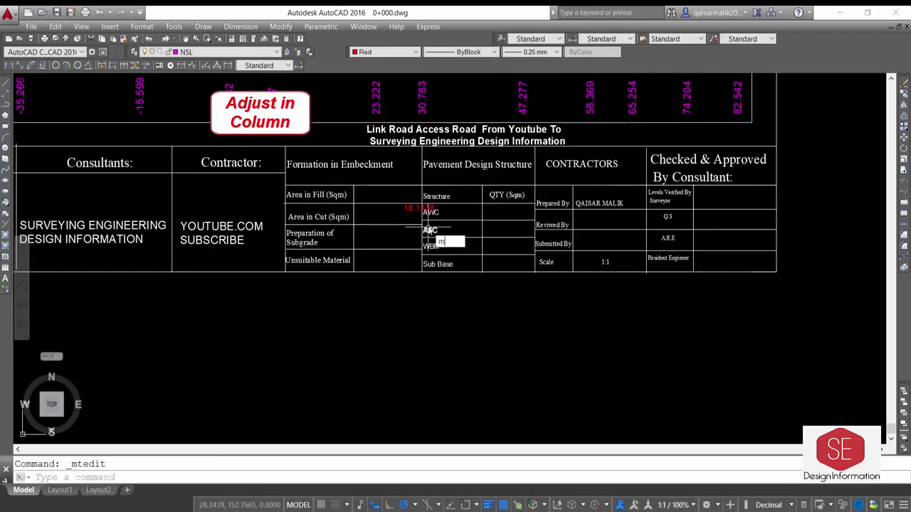
text(m)
key(Return)
click(418, 208)
key(Return)
click(484, 310)
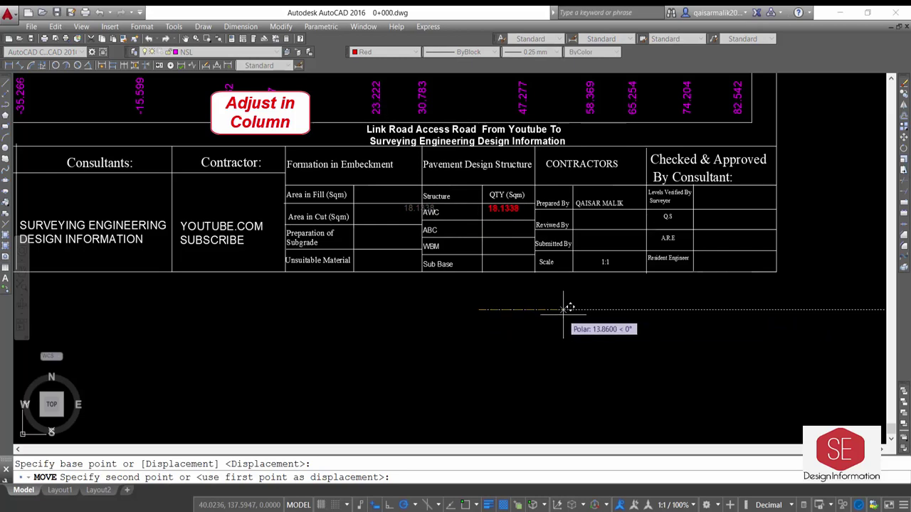
click(502, 212)
- Select the temporary area labels beside the section
scroll(502, 212, down, 2)
scroll(498, 213, up, 3)
scroll(498, 214, down, 8)
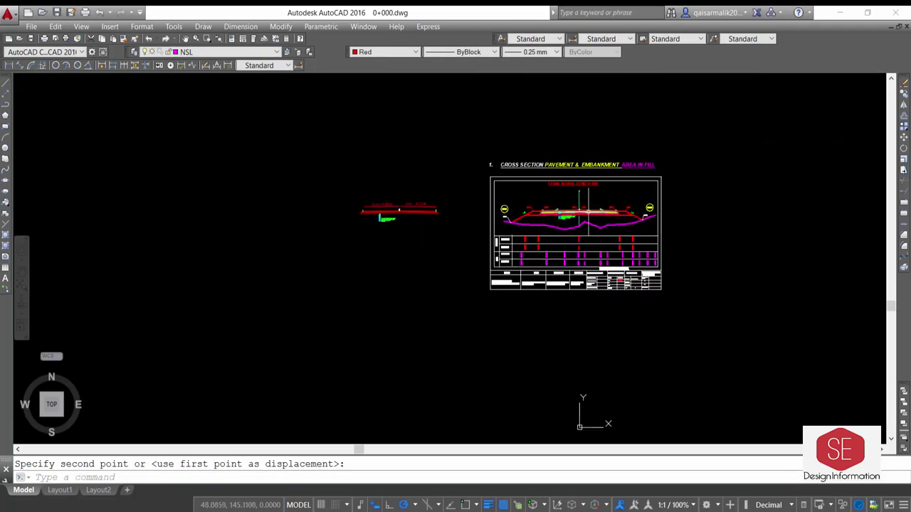
scroll(446, 200, up, 6)
click(319, 192)
- Erase the temporary area labels beside the section
click(277, 227)
click(494, 193)
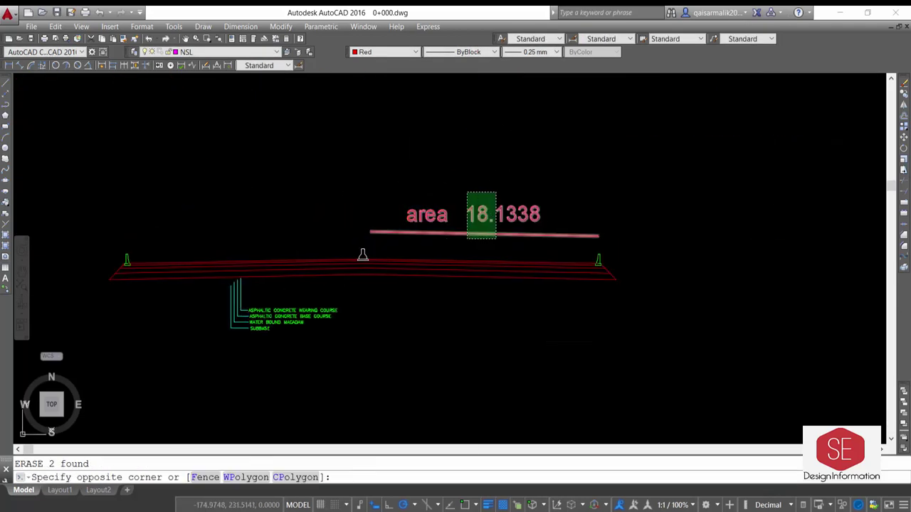
click(466, 238)
key(Delete)
- Erase the selected base-course line and keep Green as the current colour
scroll(426, 199, up, 2)
scroll(425, 199, up, 3)
click(514, 199)
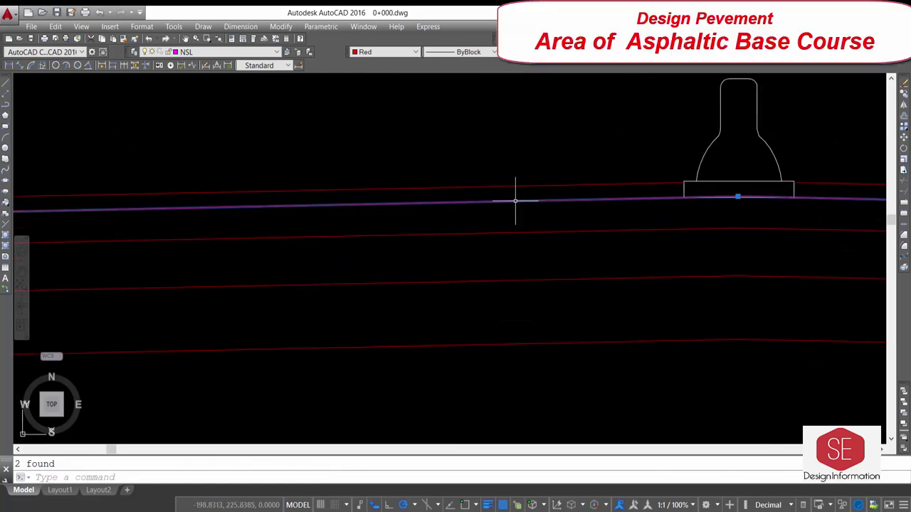
scroll(515, 204, down, 3)
click(496, 227)
scroll(178, 220, up, 3)
scroll(179, 220, down, 3)
scroll(626, 229, up, 3)
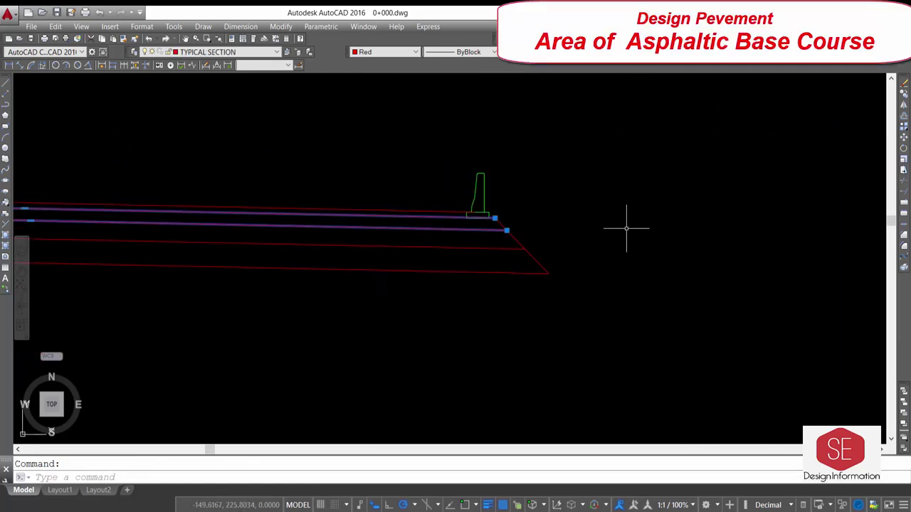
key(Delete)
scroll(626, 230, down, 3)
click(390, 51)
click(341, 76)
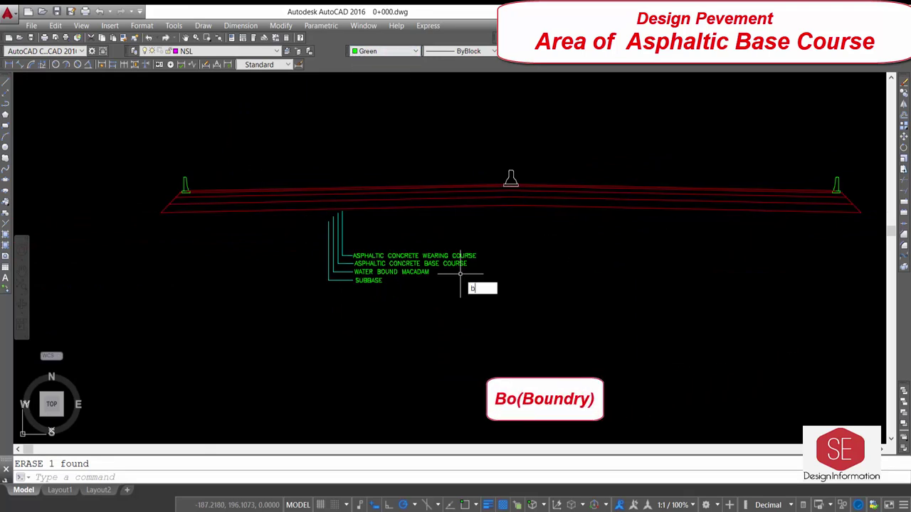
- Create a closed boundary by picking inside the asphaltic base course layer
key(Return)
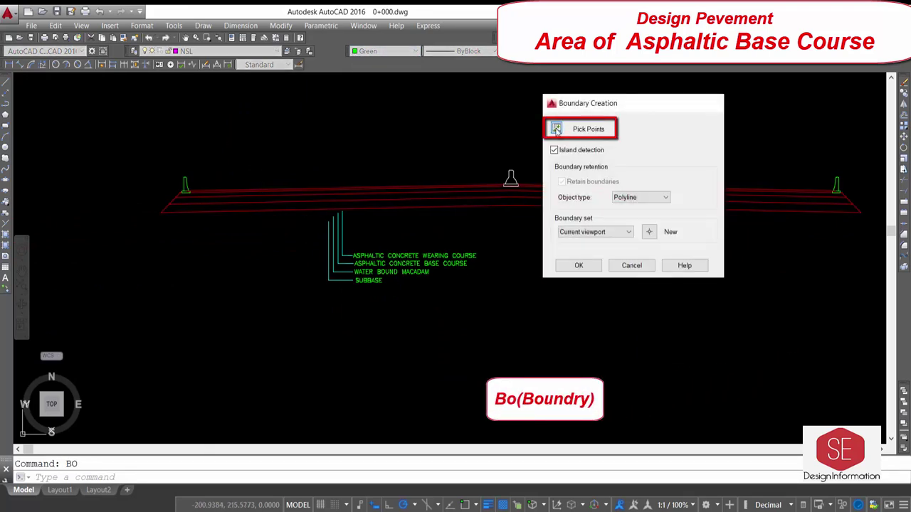
click(556, 129)
click(492, 191)
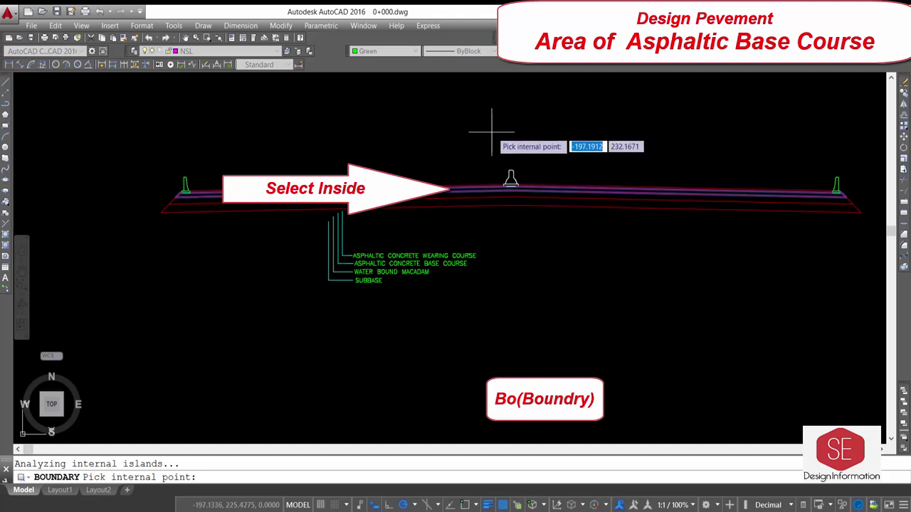
right_click(489, 130)
- Copy the new base-course boundary above the section
text(co)
key(Return)
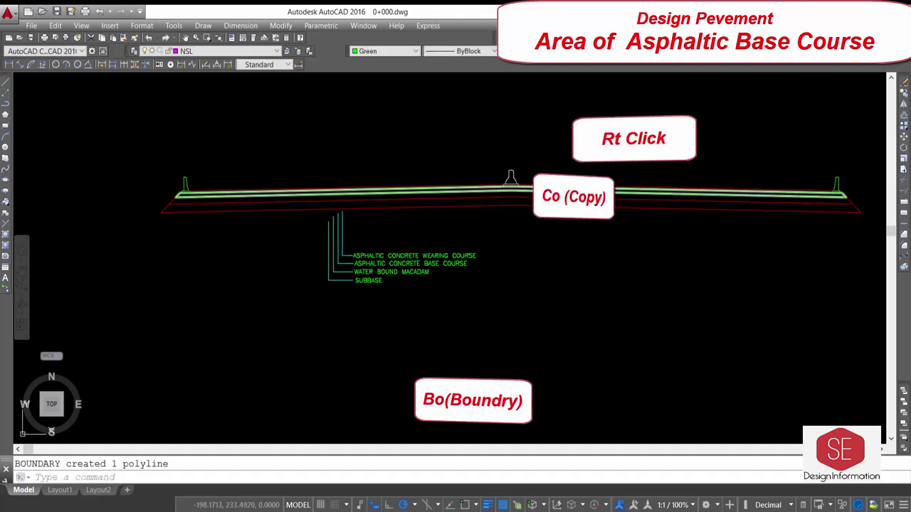
click(501, 192)
key(Return)
click(508, 259)
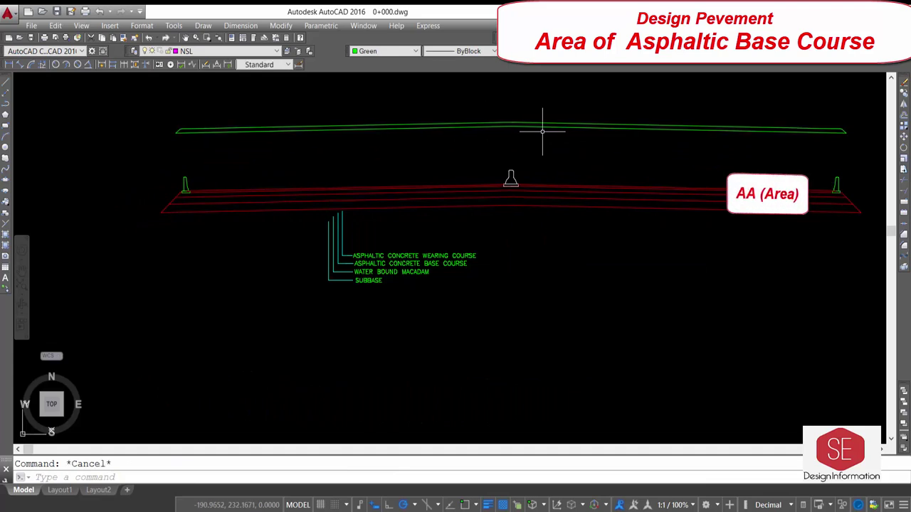
- Measure the green base-course boundary with AA Object: area 40.4930, perimeter 163.5543
text(AA)
key(Return)
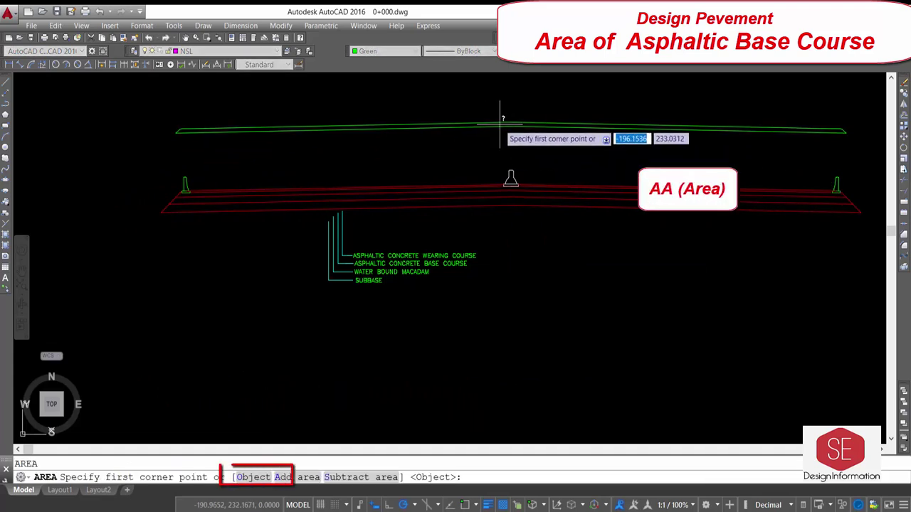
text(o)
key(Return)
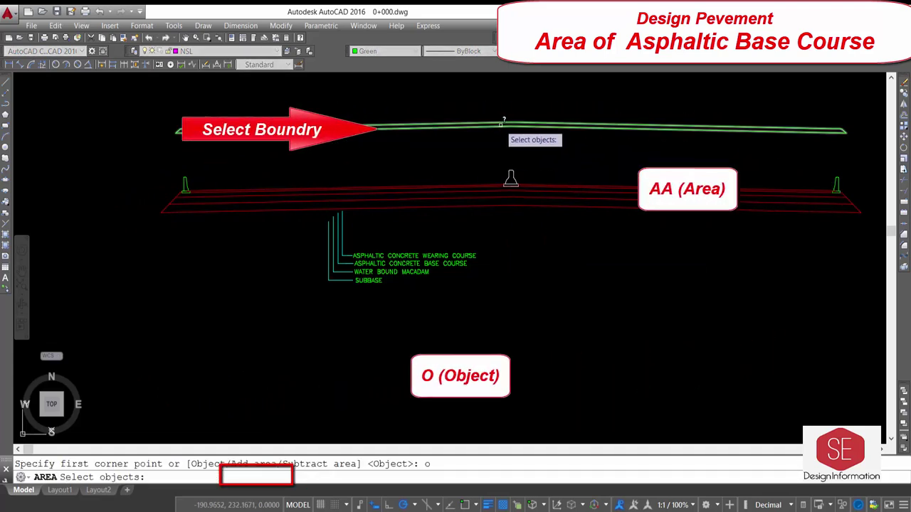
click(501, 123)
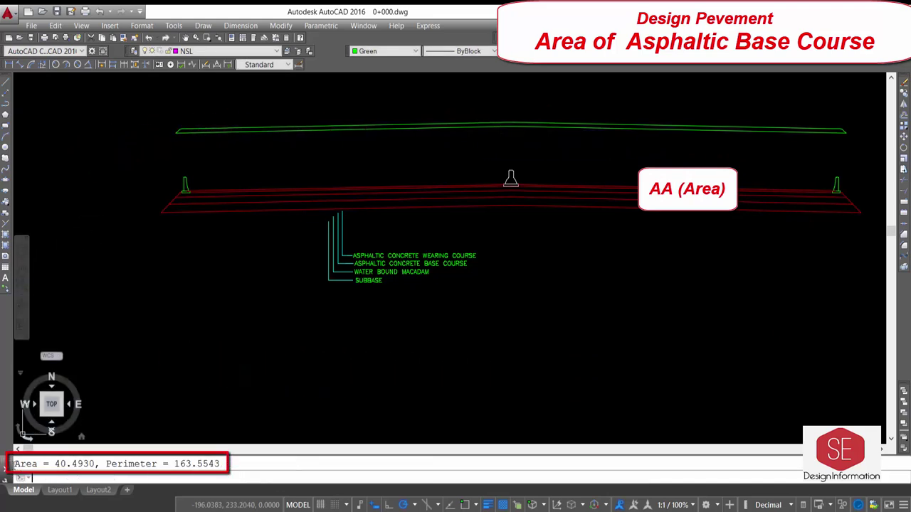
- Paste 'Area = 40.4930' as a label above the green boundary
drag(97, 464, 85, 463)
right_click(14, 464)
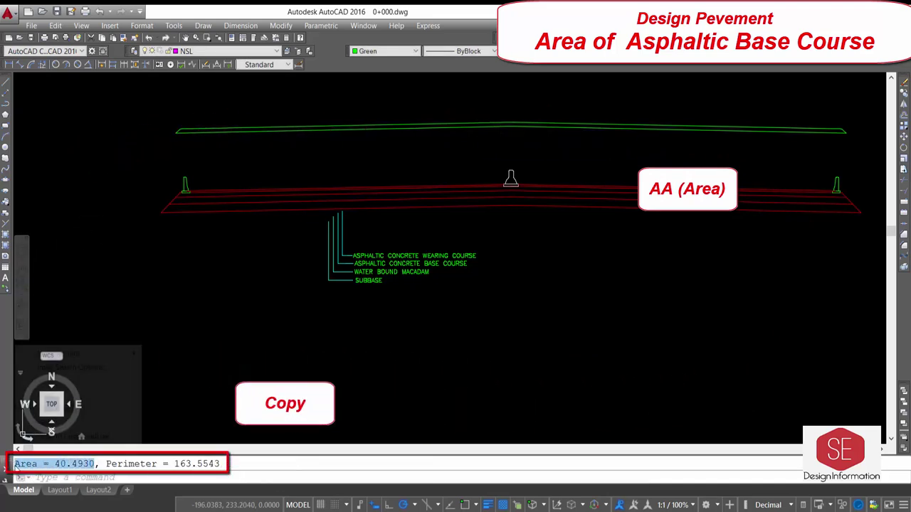
click(49, 393)
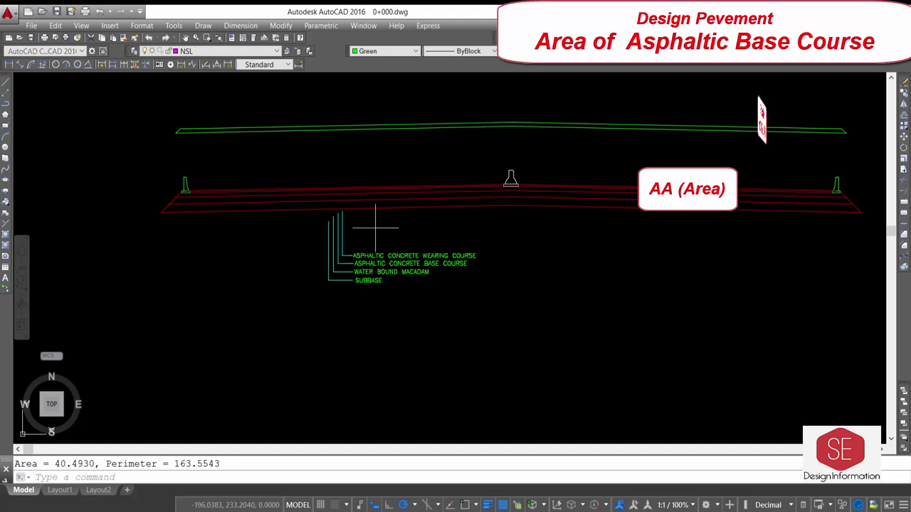
key(ctrl+v)
click(370, 102)
- List the green boundary and paste its listed area text above the boundary
key(Escape)
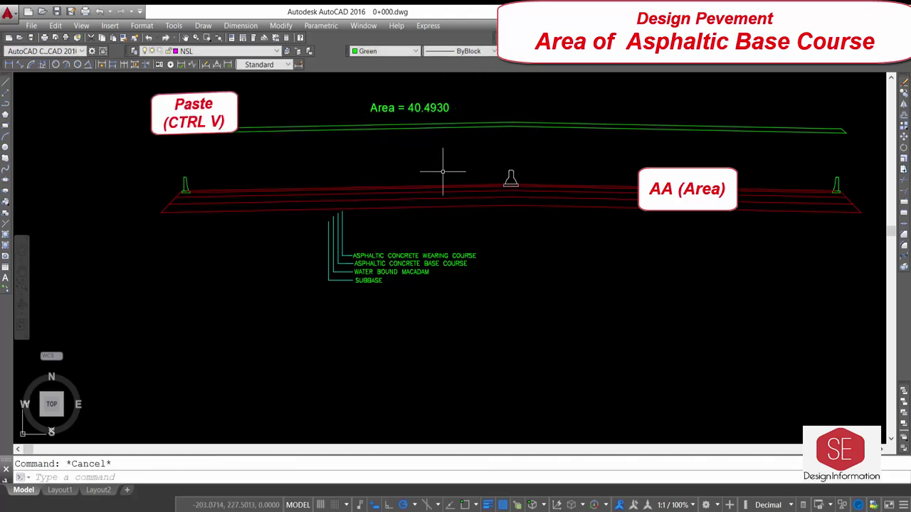
click(454, 127)
text(li)
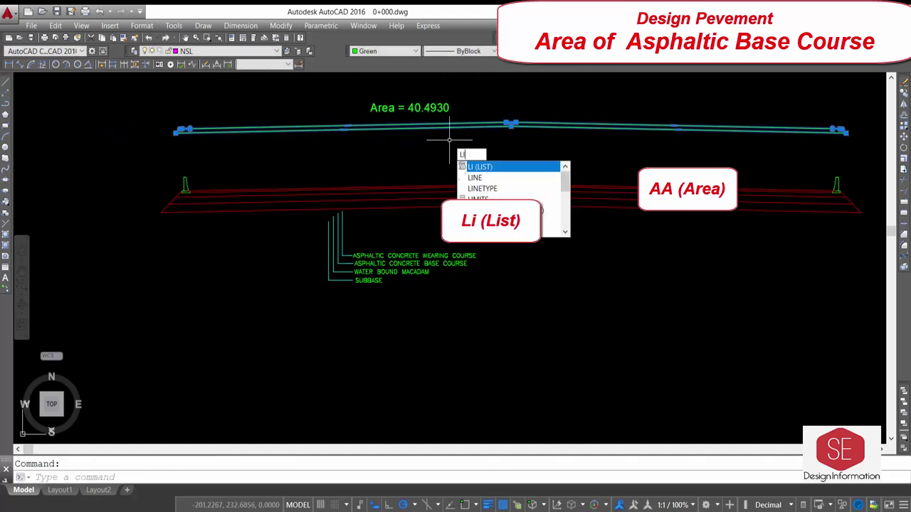
key(Return)
drag(74, 130, 131, 120)
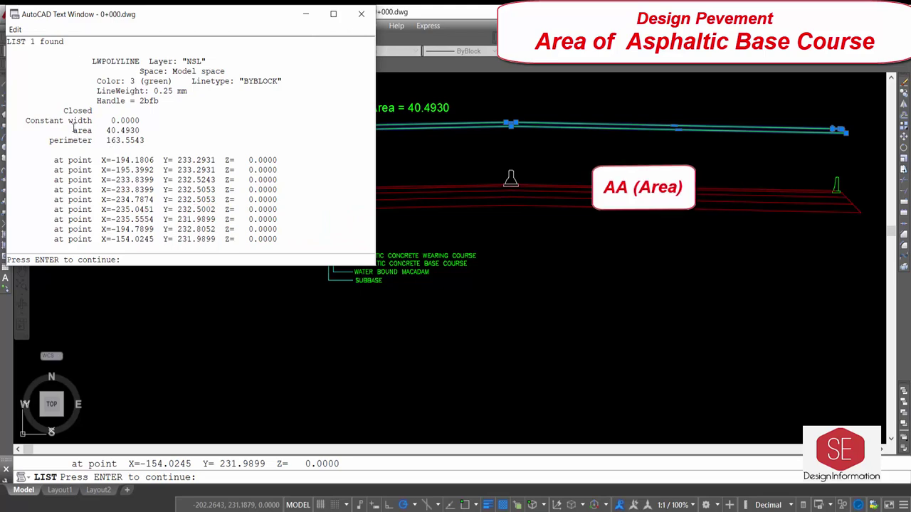
right_click(127, 130)
click(152, 166)
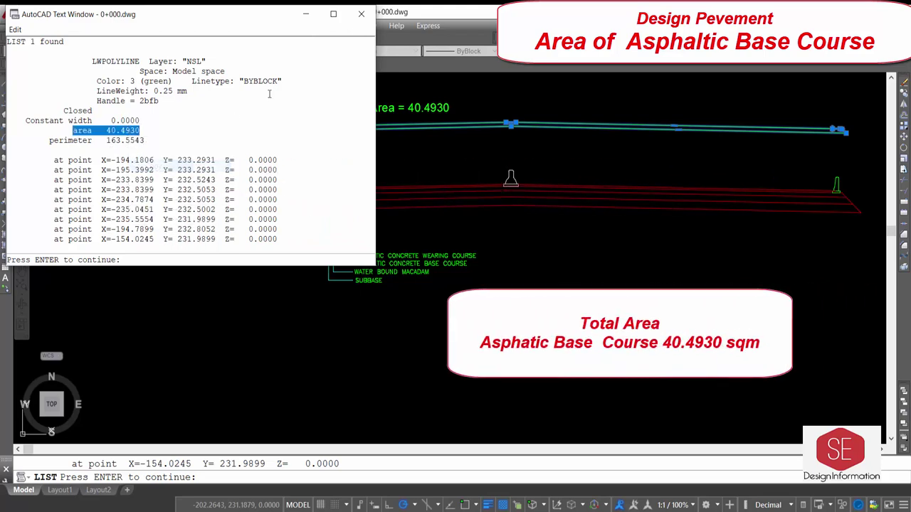
click(371, 16)
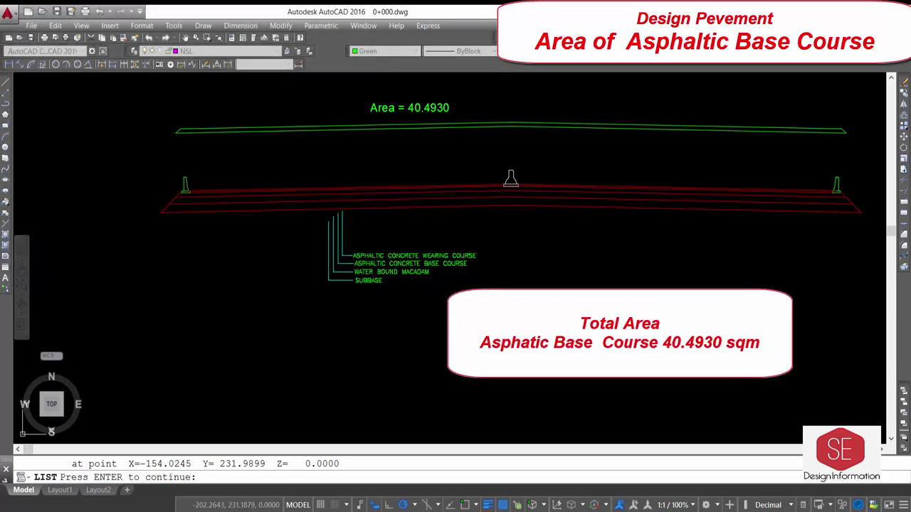
key(Escape)
key(ctrl+v)
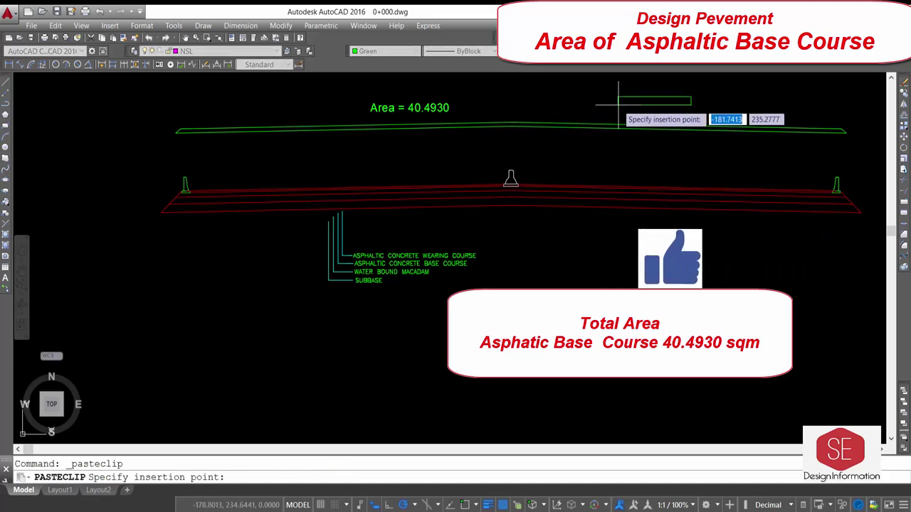
click(618, 104)
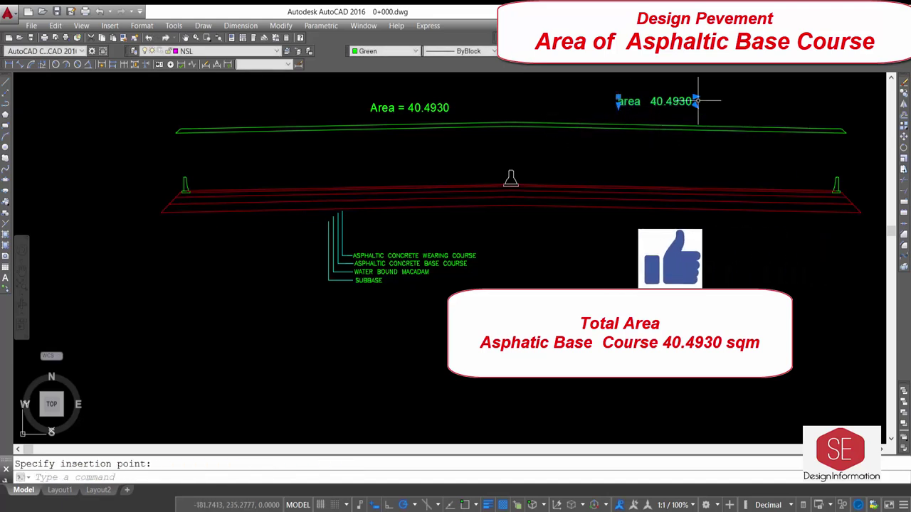
- Copy 40.4930 from the pasted text and paste it into the ABC QTY cell
double_click(654, 101)
right_click(687, 101)
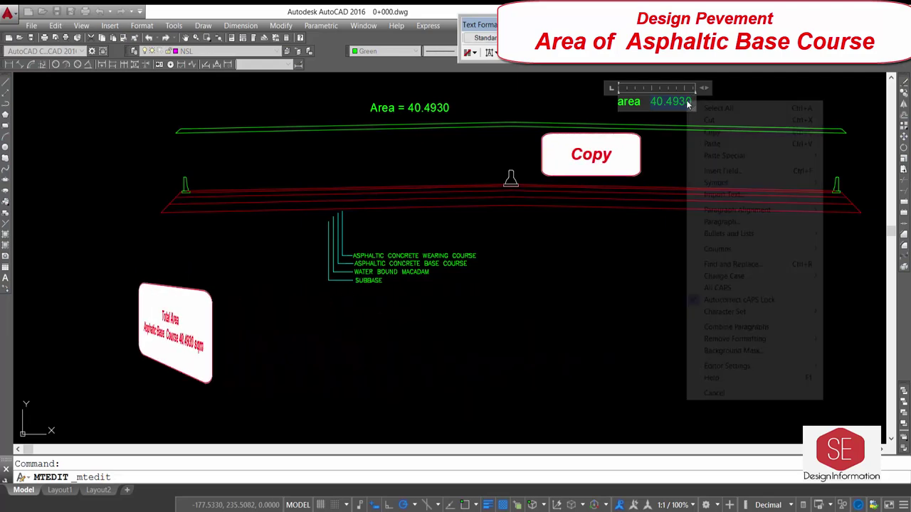
click(715, 133)
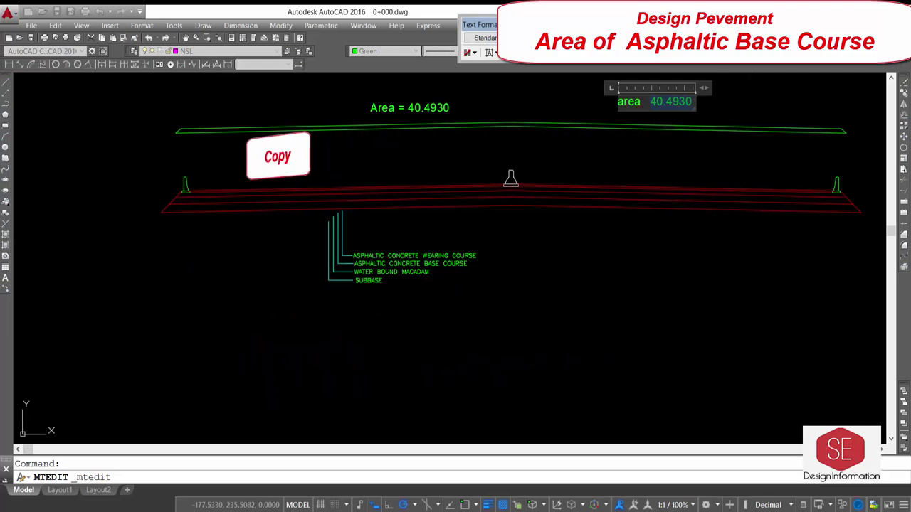
click(514, 171)
scroll(427, 384, down, 5)
scroll(506, 370, up, 10)
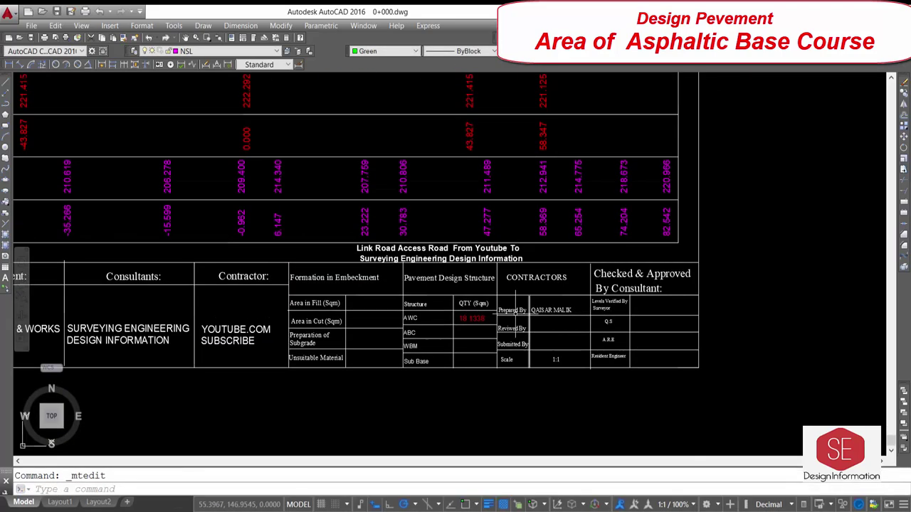
key(ctrl+v)
click(429, 360)
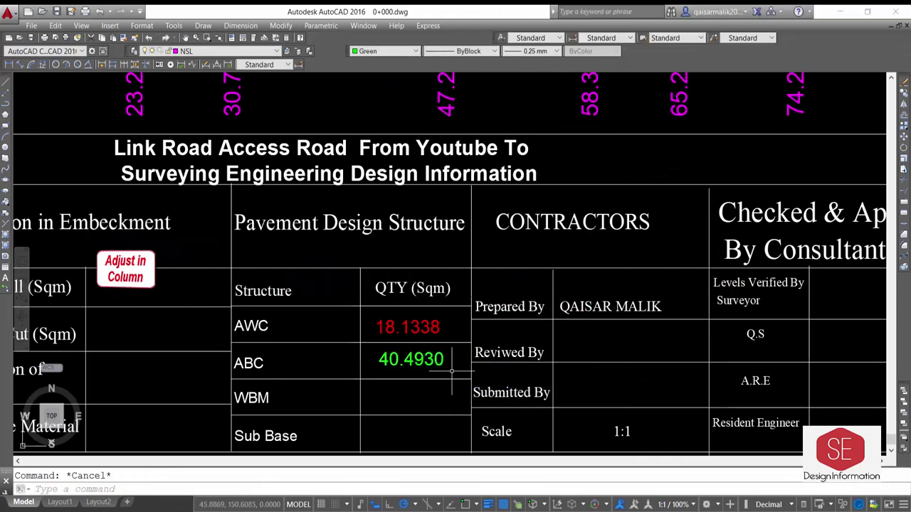
scroll(467, 385, down, 5)
scroll(147, 263, up, 6)
- Erase the old green boundary and its area labels from the section
click(309, 193)
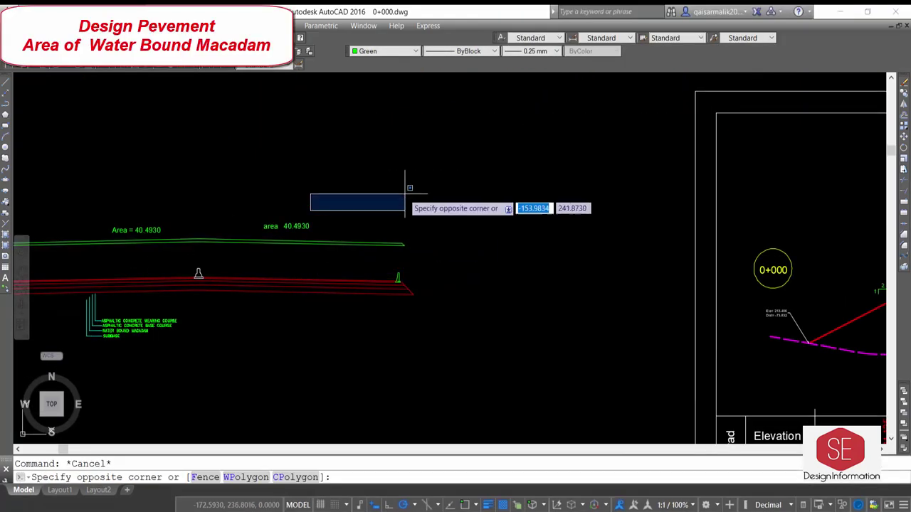
click(264, 261)
key(Delete)
click(136, 230)
key(Delete)
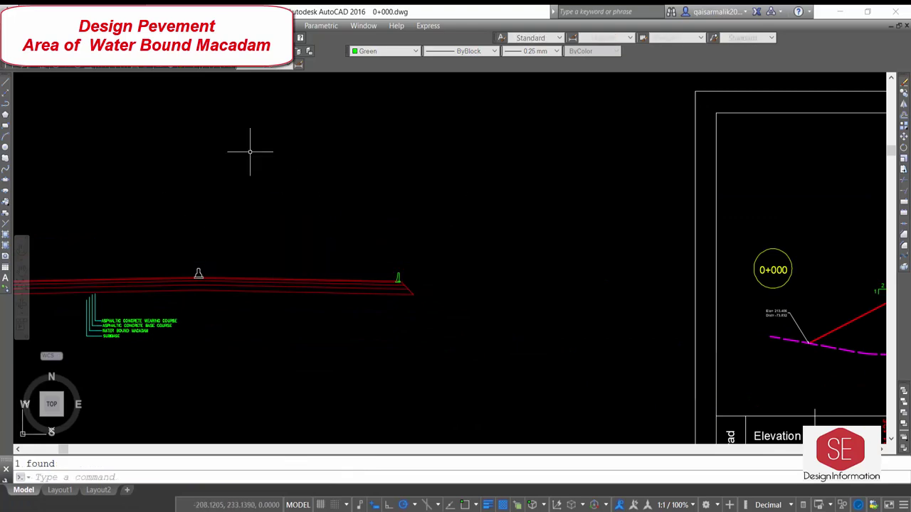
- Make yellow the current drawing colour
click(363, 52)
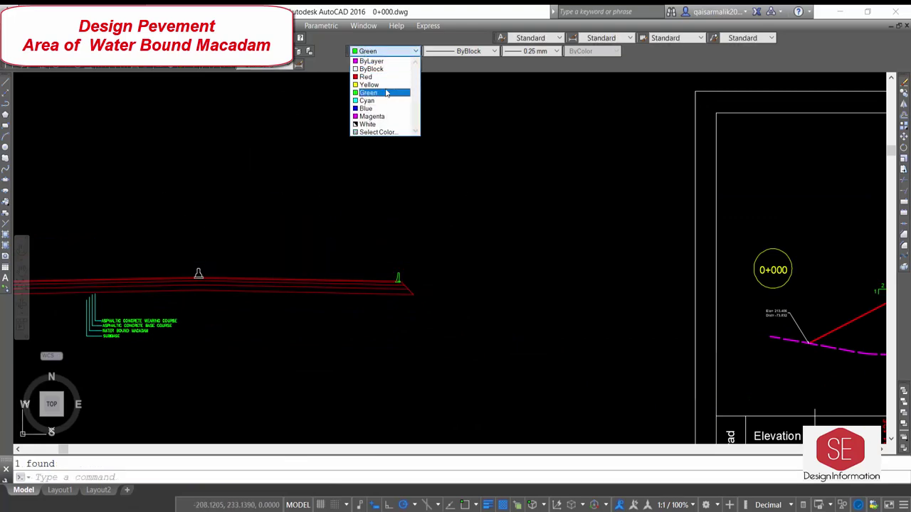
click(369, 85)
scroll(585, 183, down, 2)
scroll(392, 230, up, 3)
scroll(364, 242, up, 3)
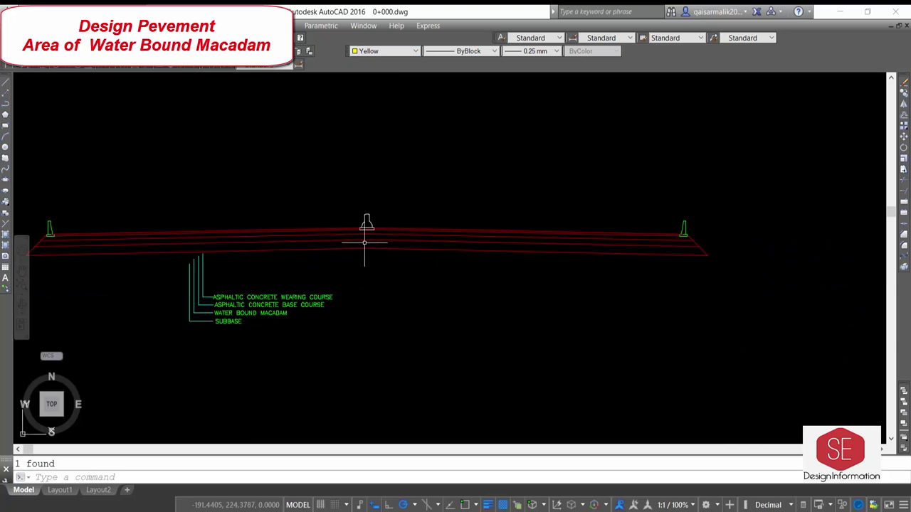
key(Escape)
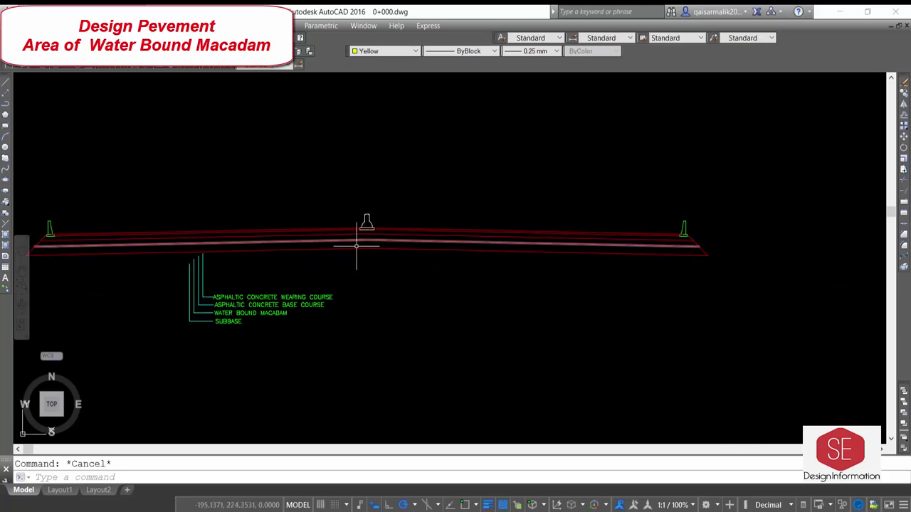
- Create a boundary around the water bound macadam layer and move it above the road section
text(bo)
key(Return)
click(558, 129)
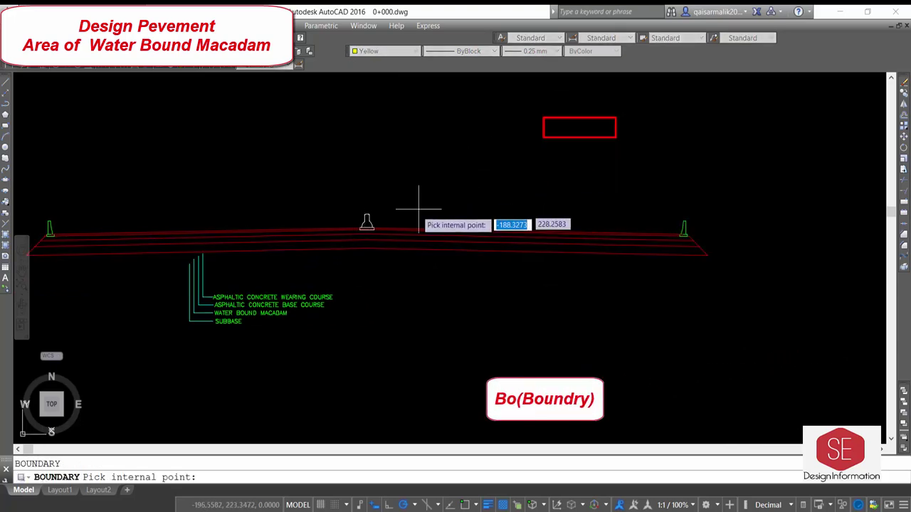
click(423, 242)
key(Return)
text(m)
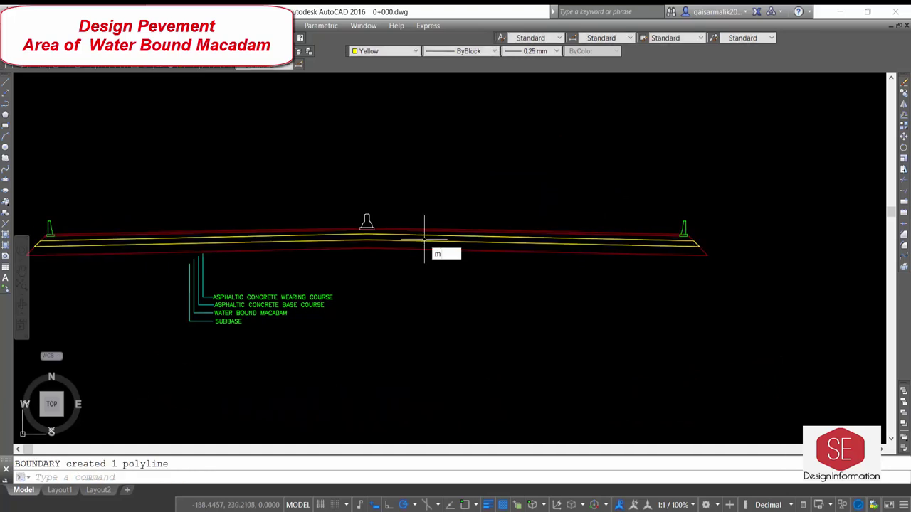
key(Return)
click(423, 242)
key(Return)
click(427, 242)
click(427, 188)
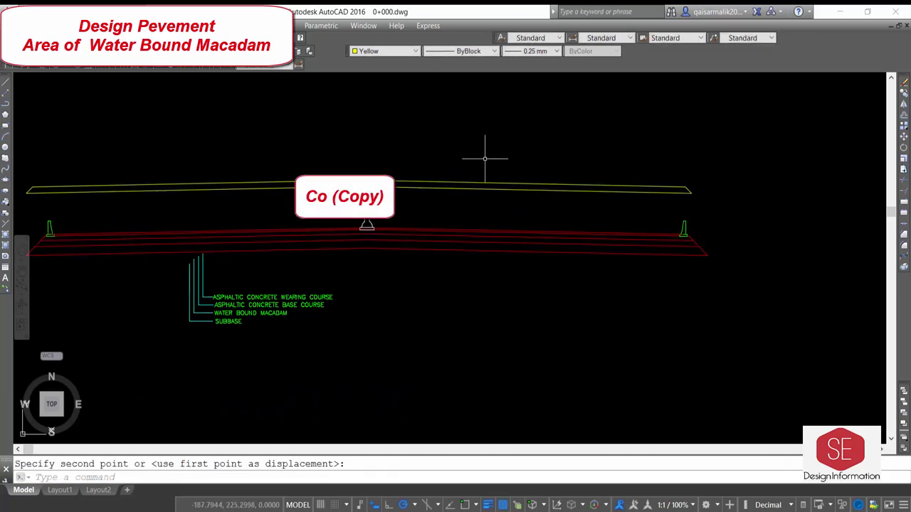
key(Escape)
- List the yellow boundary's properties and copy its area value 61.7346
double_click(448, 189)
key(Escape)
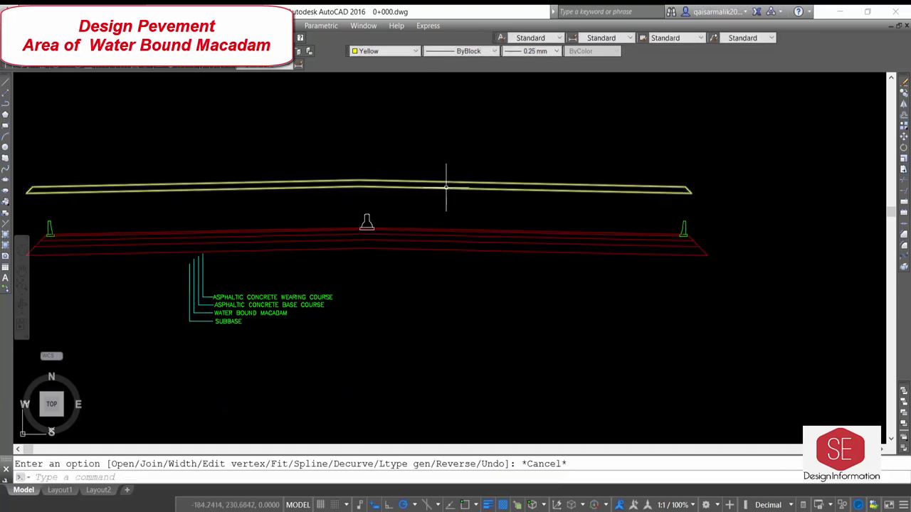
text(i)
key(Return)
click(447, 188)
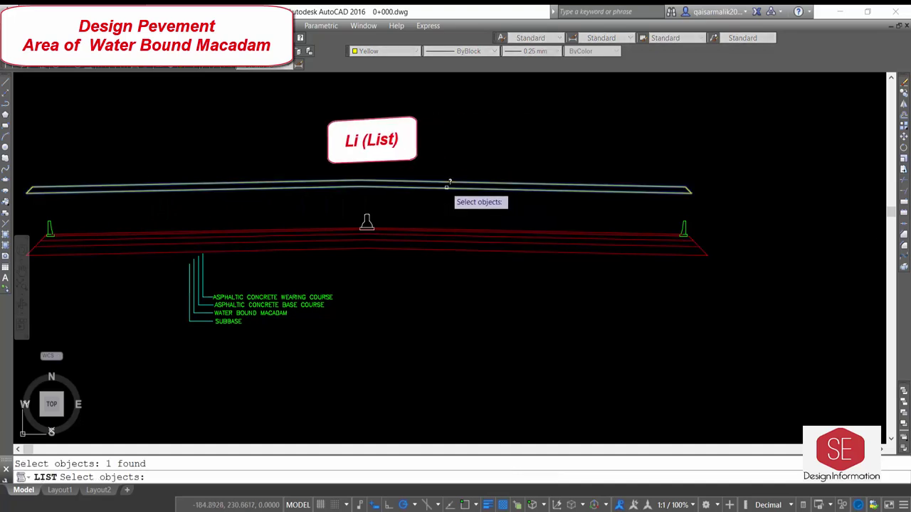
key(Return)
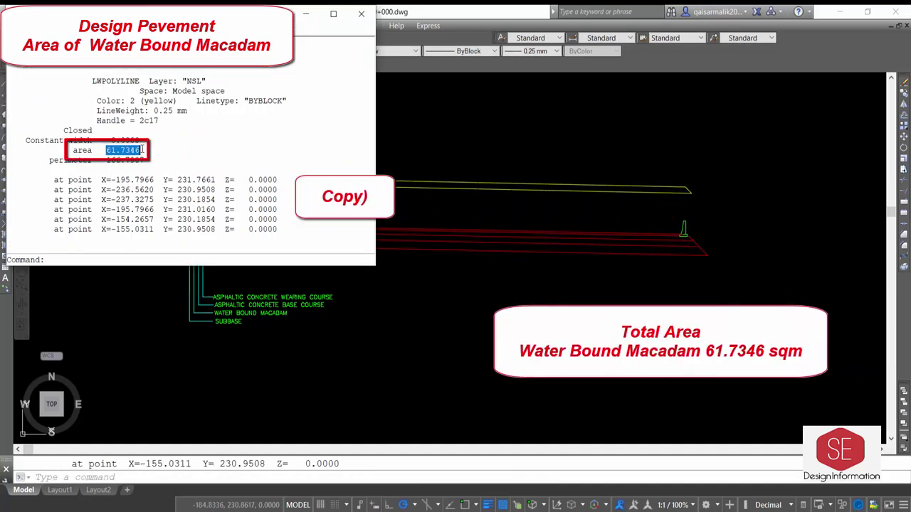
right_click(142, 149)
click(151, 183)
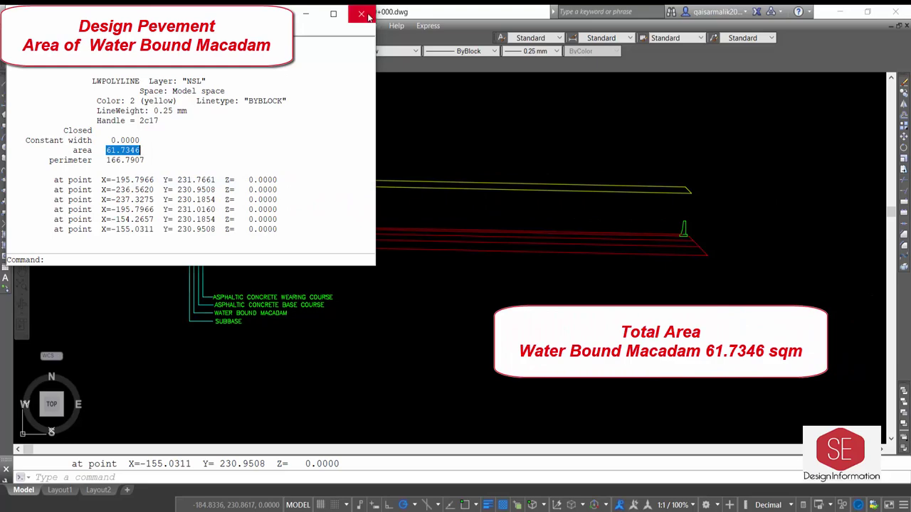
click(362, 15)
- Paste 61.7346 into the WBM QTY (Sqm) cell and zoom back to the cross-section
scroll(427, 213, down, 5)
scroll(468, 260, up, 5)
scroll(494, 199, up, 2)
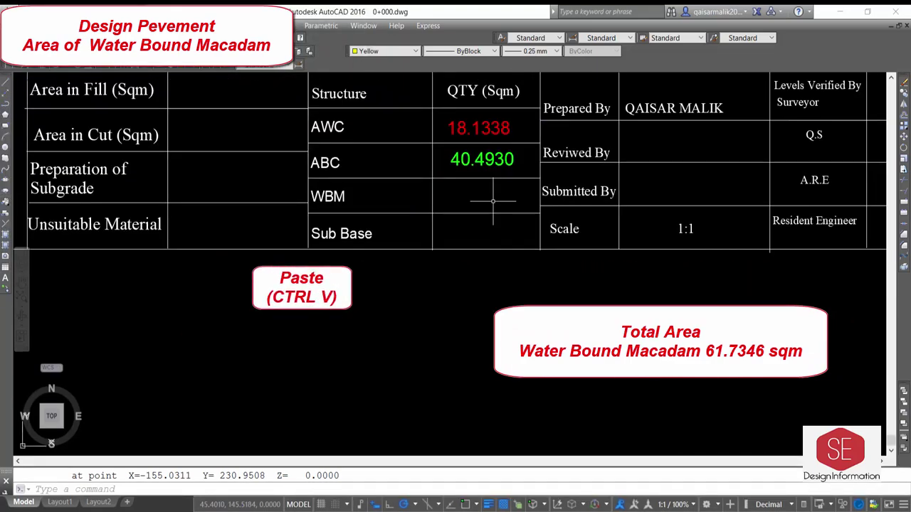
key(ctrl+v)
click(456, 201)
key(Escape)
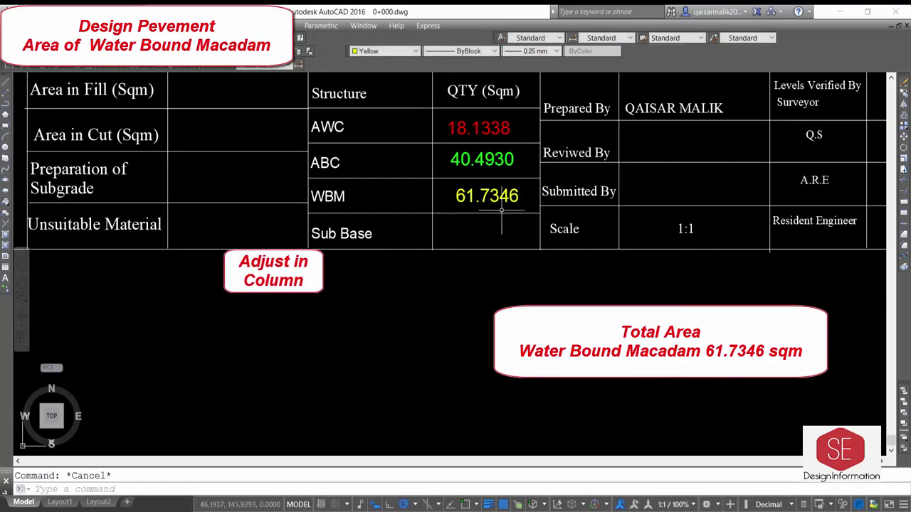
scroll(491, 242, down, 2)
scroll(123, 267, down, 3)
scroll(214, 142, down, 2)
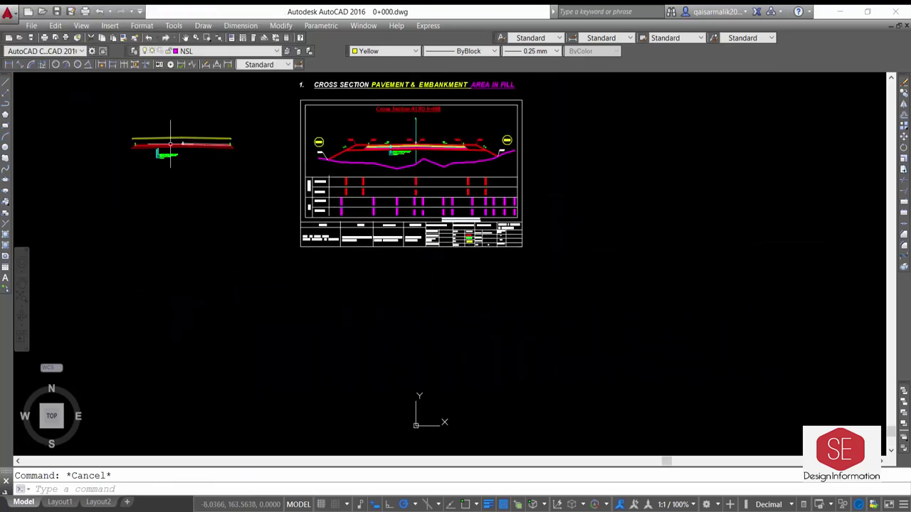
scroll(193, 97, up, 4)
click(183, 125)
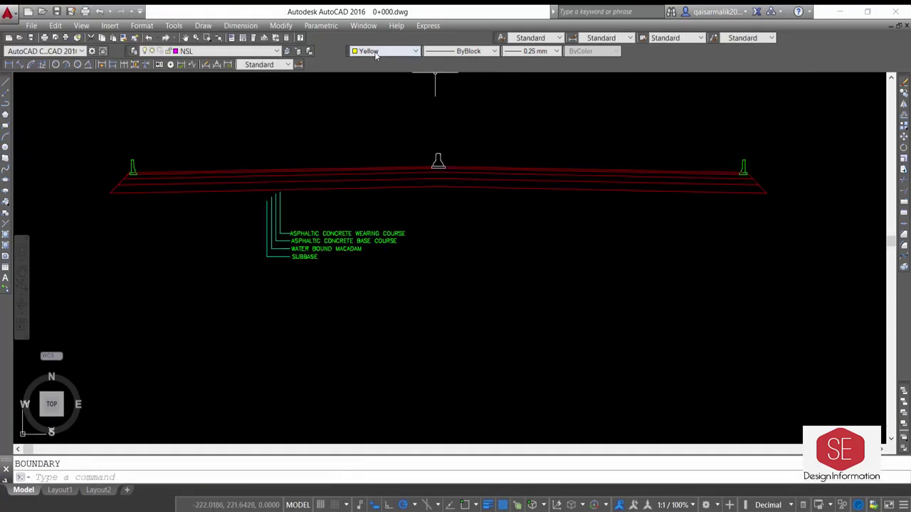
- Switch the current colour to Magenta and create a boundary inside the subbase layer
click(385, 52)
click(382, 117)
text(bo)
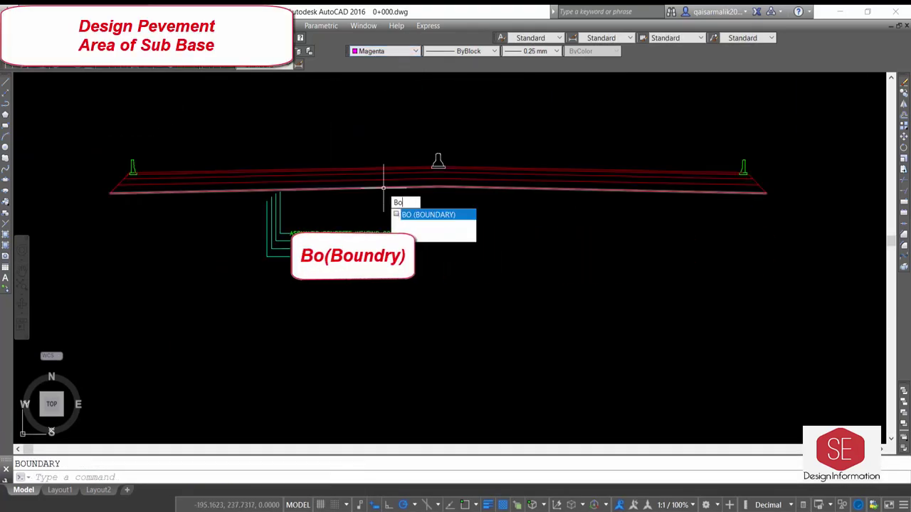
key(Return)
click(569, 127)
click(465, 179)
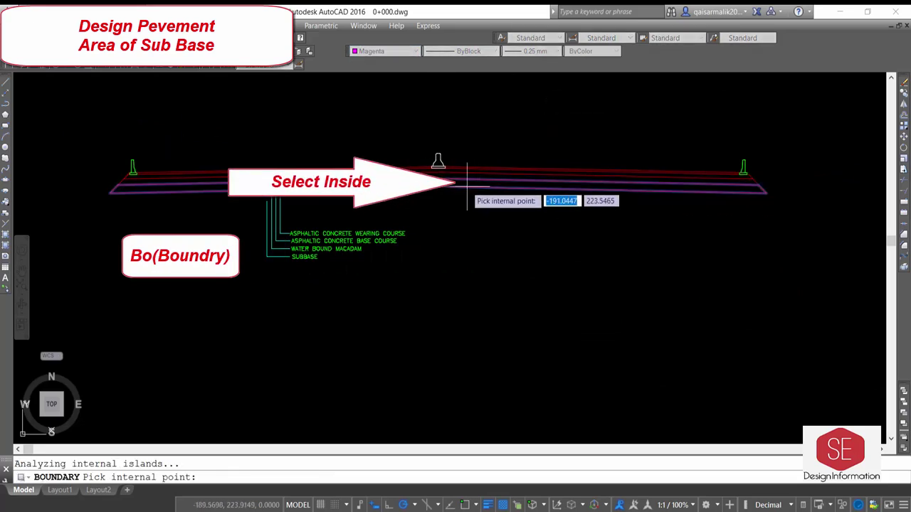
key(Return)
- Copy the subbase boundary outline to a spot above the cross-section
text(co)
key(Return)
click(514, 189)
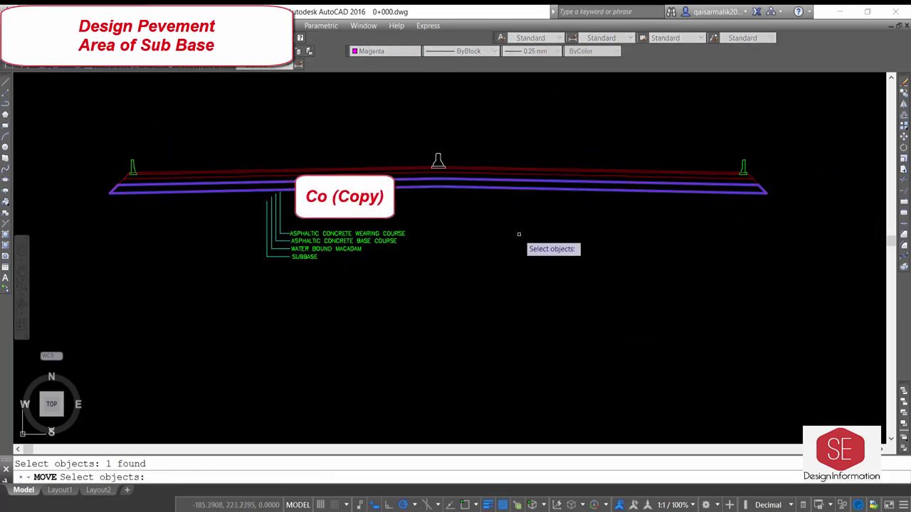
key(Return)
click(513, 232)
click(501, 158)
- List the copied outline and copy its area value 84.0993
text(li)
key(Return)
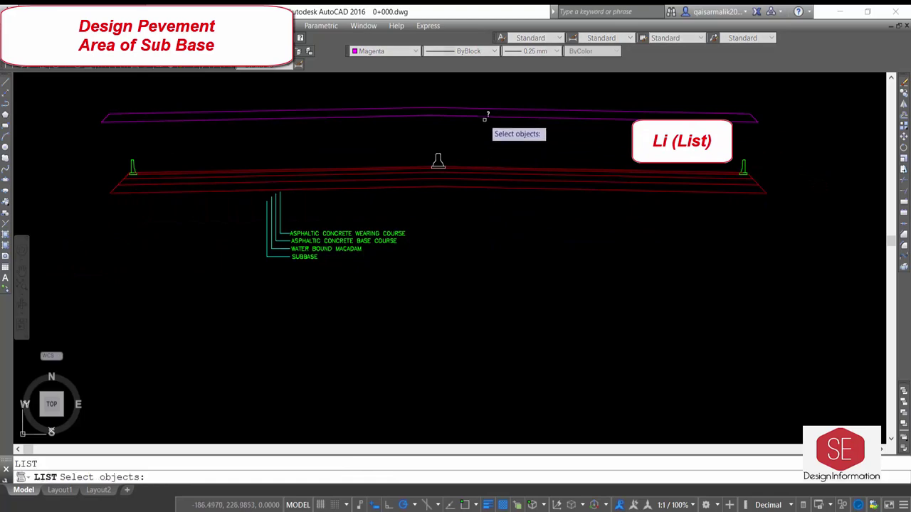
click(488, 116)
key(Return)
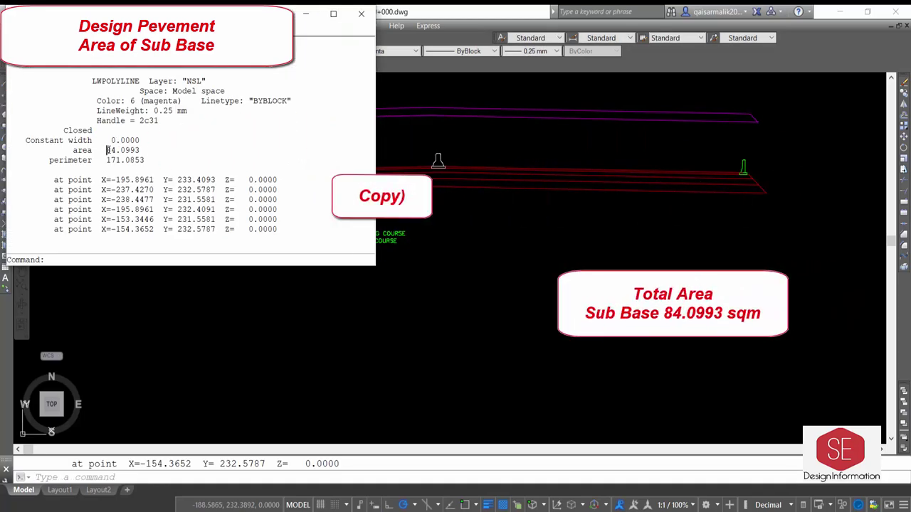
right_click(143, 151)
click(199, 184)
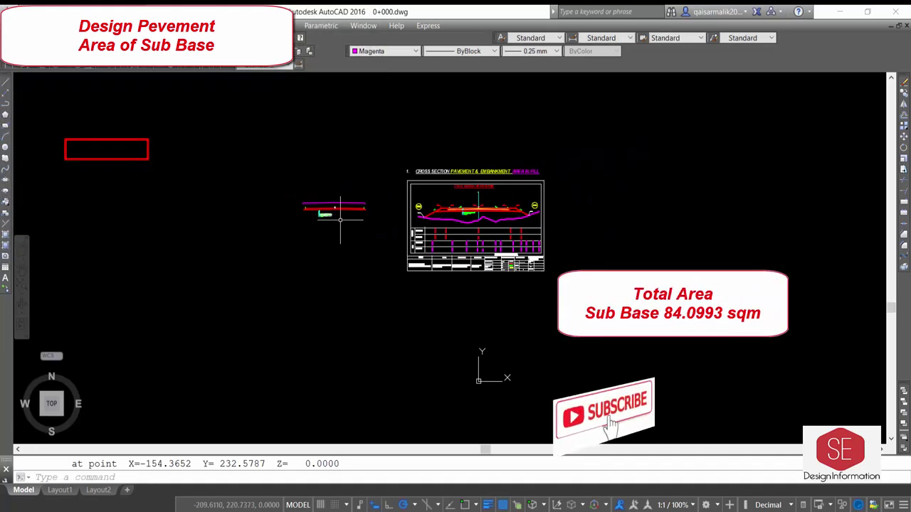
- Paste 84.0993 into the Sub Base QTY (Sqm) cell of the table
scroll(393, 218, up, 4)
key(ctrl+v)
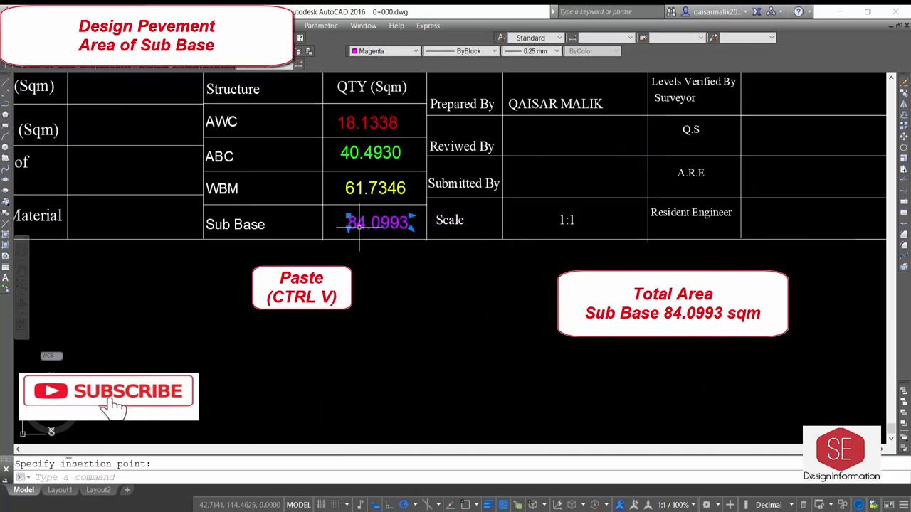
click(349, 227)
scroll(371, 235, down, 3)
scroll(415, 258, up, 3)
key(Escape)
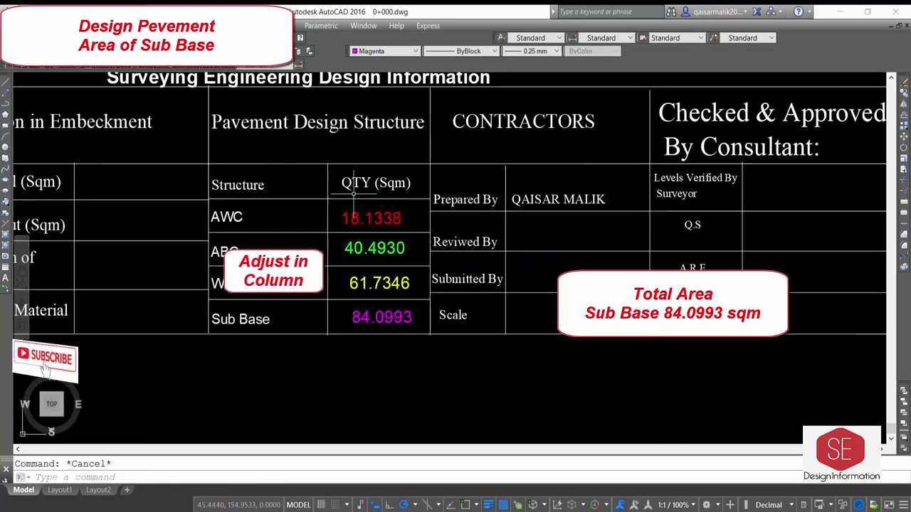
scroll(415, 258, down, 3)
scroll(299, 139, up, 3)
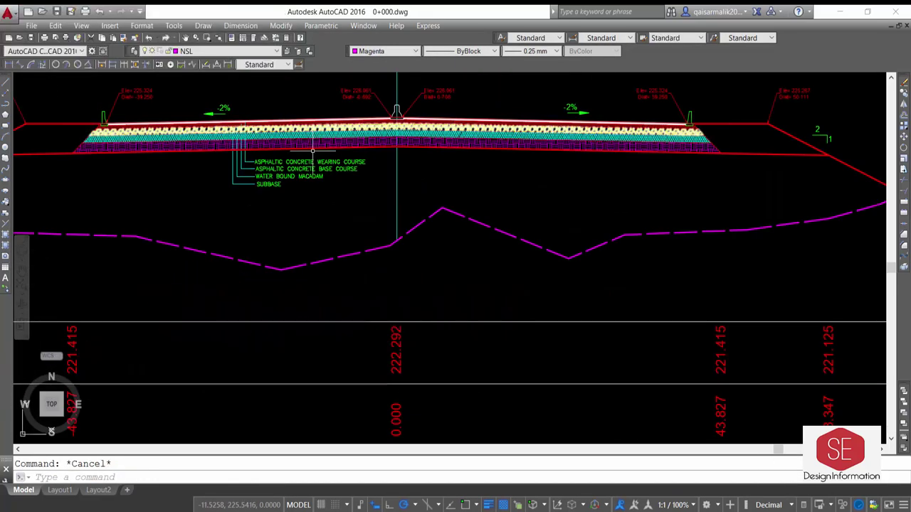
scroll(306, 128, down, 3)
scroll(431, 269, up, 5)
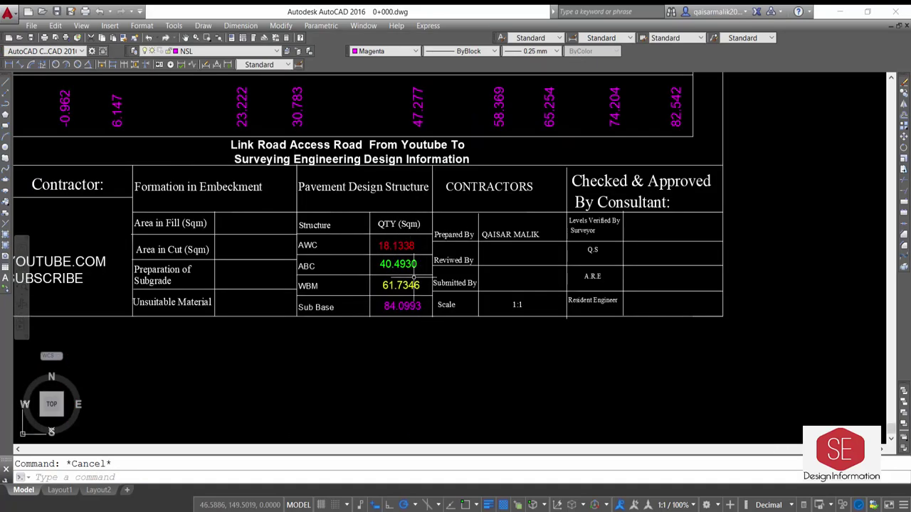
scroll(400, 310, up, 2)
- Shift the 84.0993 and 61.7346 values slightly left to align the quantity column
click(389, 299)
key(Return)
click(431, 352)
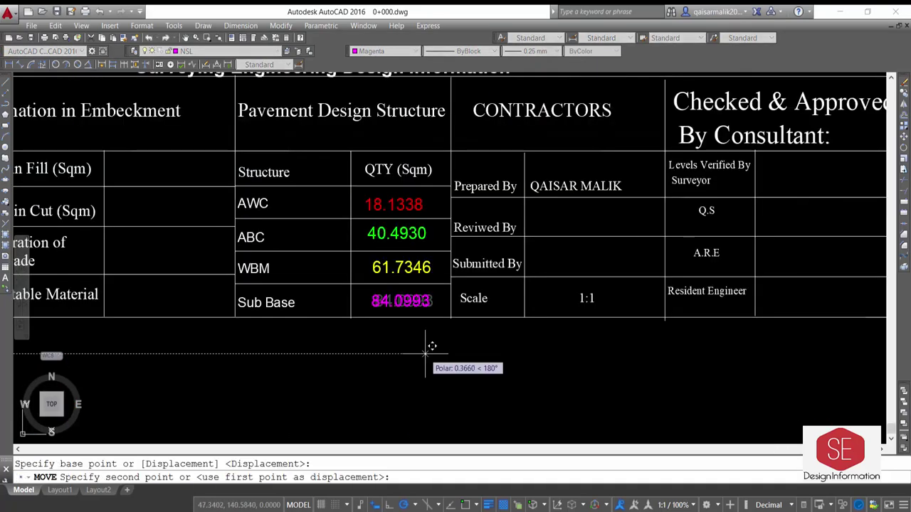
click(426, 351)
key(Return)
click(393, 268)
key(Return)
click(490, 382)
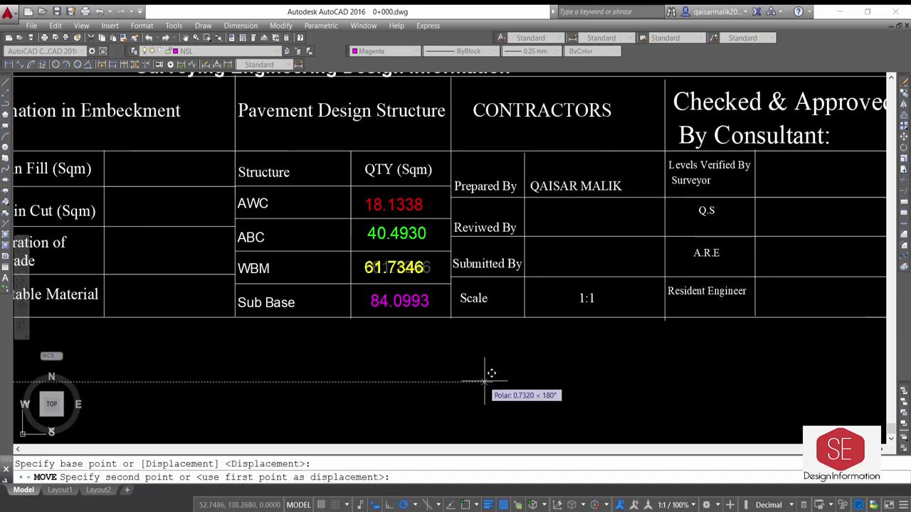
click(487, 382)
scroll(438, 325, down, 2)
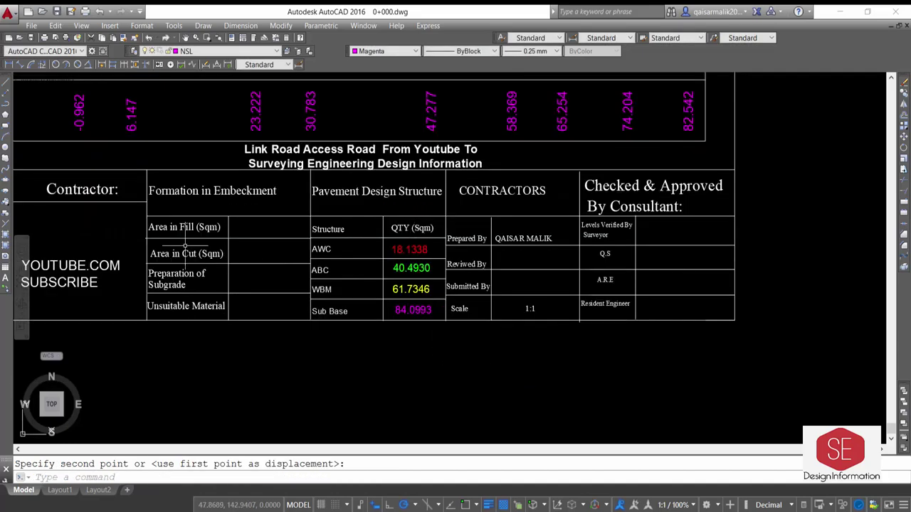
scroll(432, 340, down, 10)
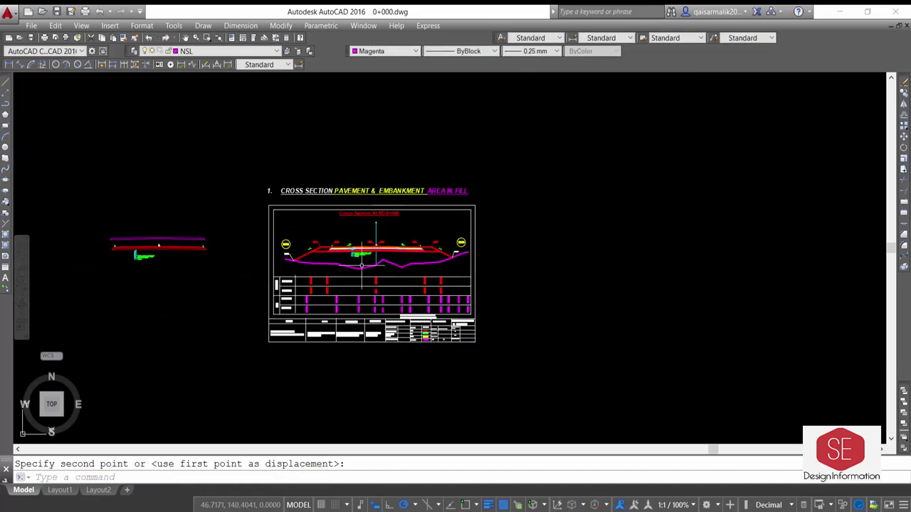
- Crossing-select and erase the two copied outlines beside the sheet, then zoom back
middle_drag(214, 249, 320, 260)
scroll(316, 235, up, 6)
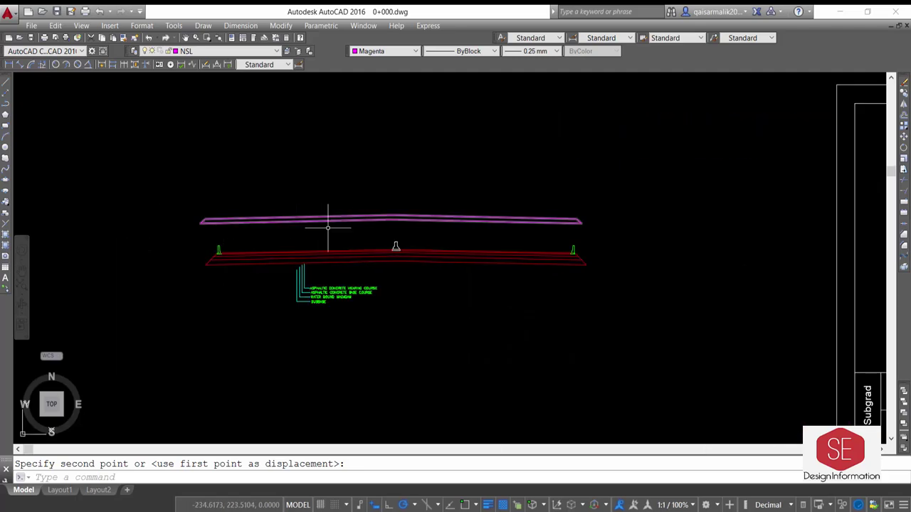
click(484, 168)
click(205, 320)
key(Delete)
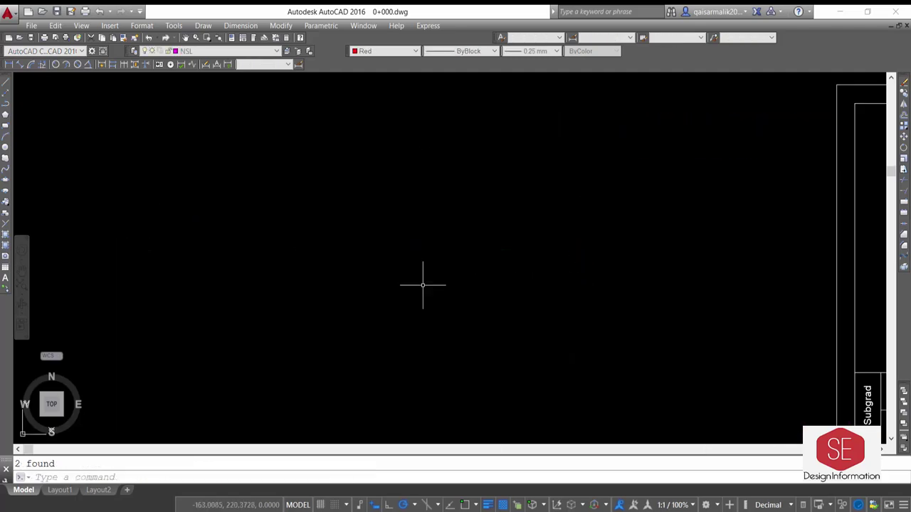
scroll(423, 285, down, 4)
scroll(423, 284, down, 2)
scroll(508, 264, up, 6)
scroll(509, 264, down, 4)
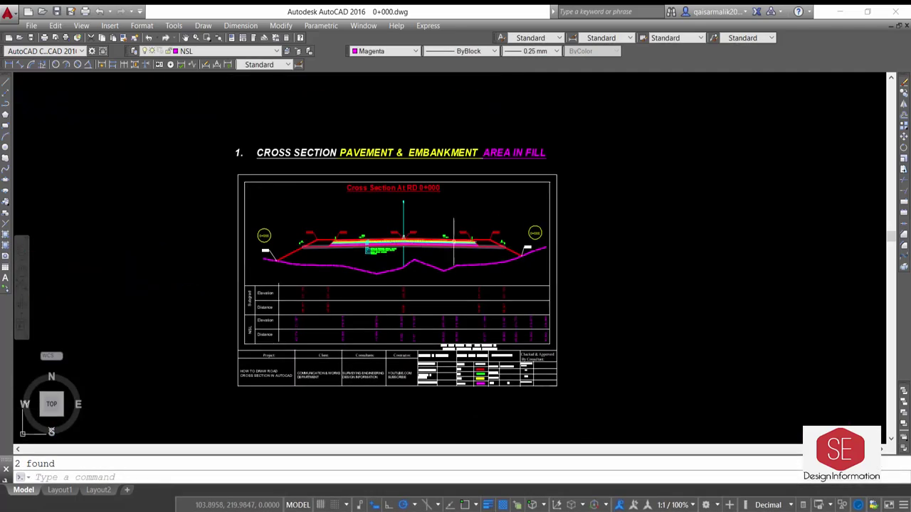
scroll(497, 245, up, 2)
scroll(497, 245, up, 4)
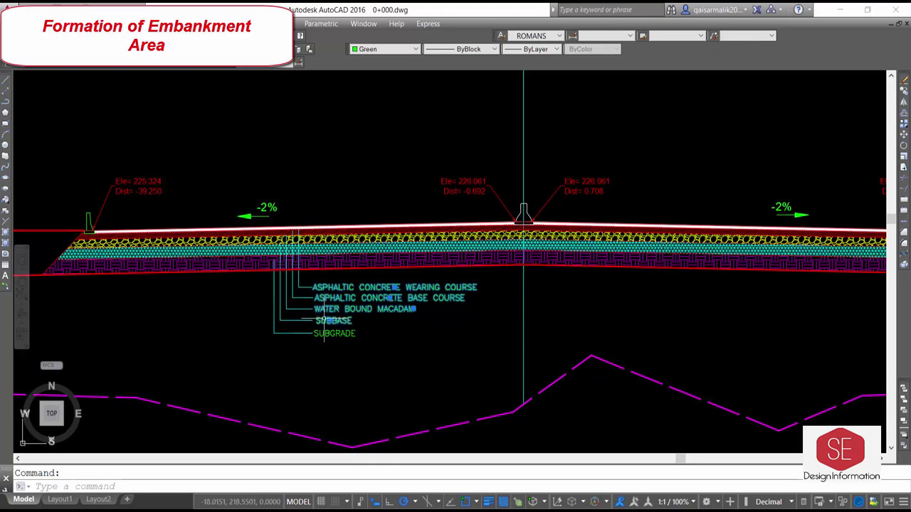
scroll(423, 318, down, 2)
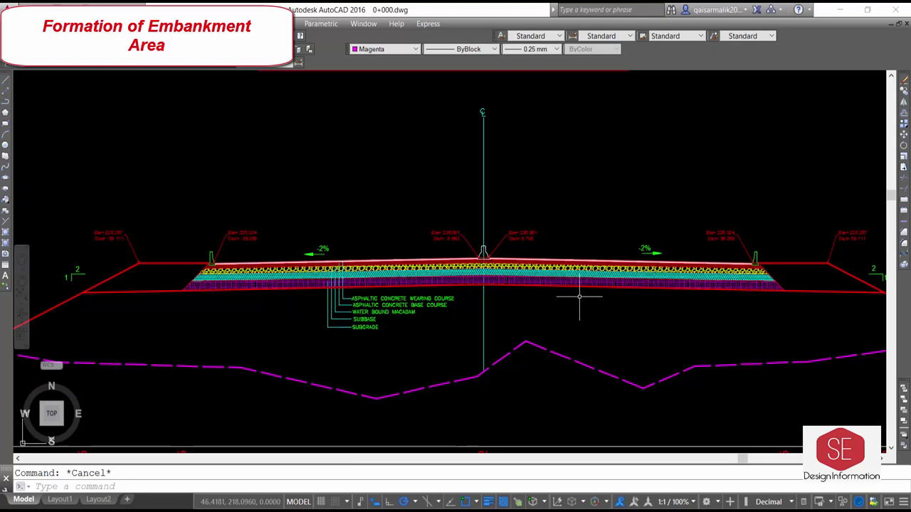
click(814, 291)
scroll(454, 244, down, 2)
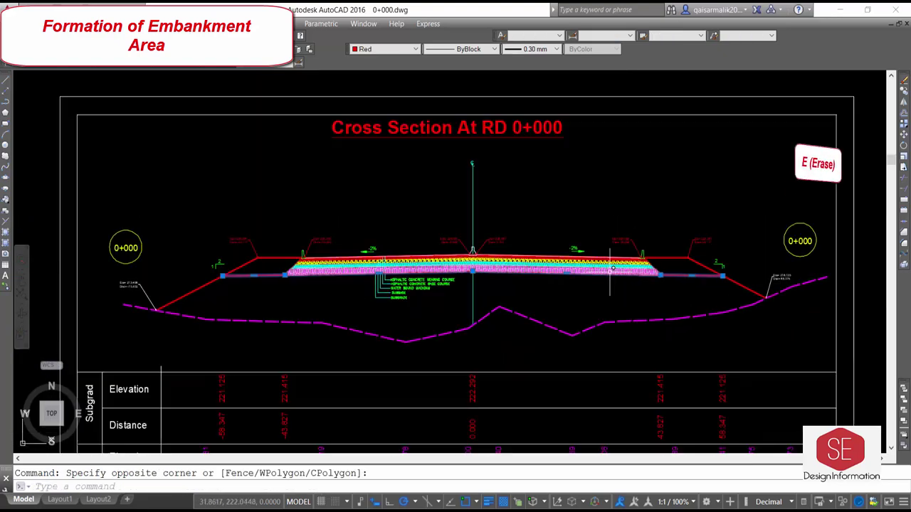
- Erase the magenta hatch of the lowest pavement layer
click(619, 302)
scroll(619, 303, up, 3)
key(Return)
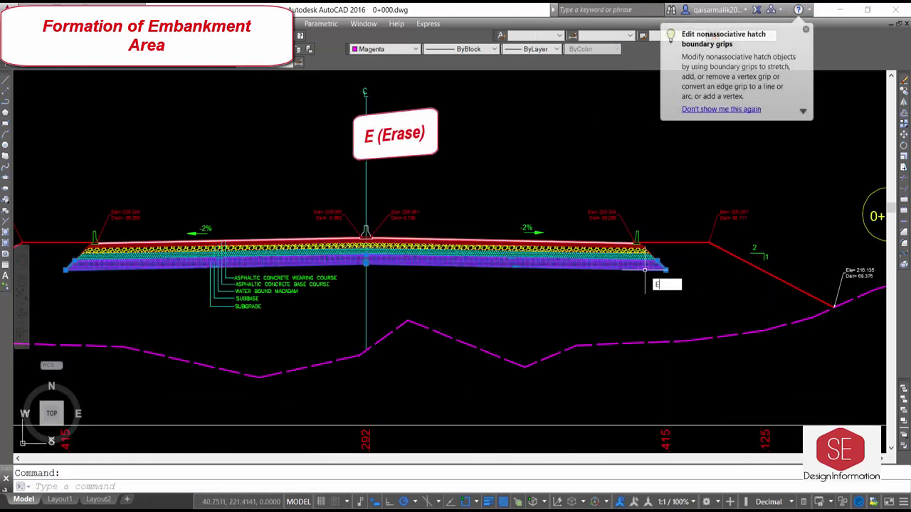
- Start a trim with TR and cancel it without trimming anything
text(tr)
key(Return)
key(Return)
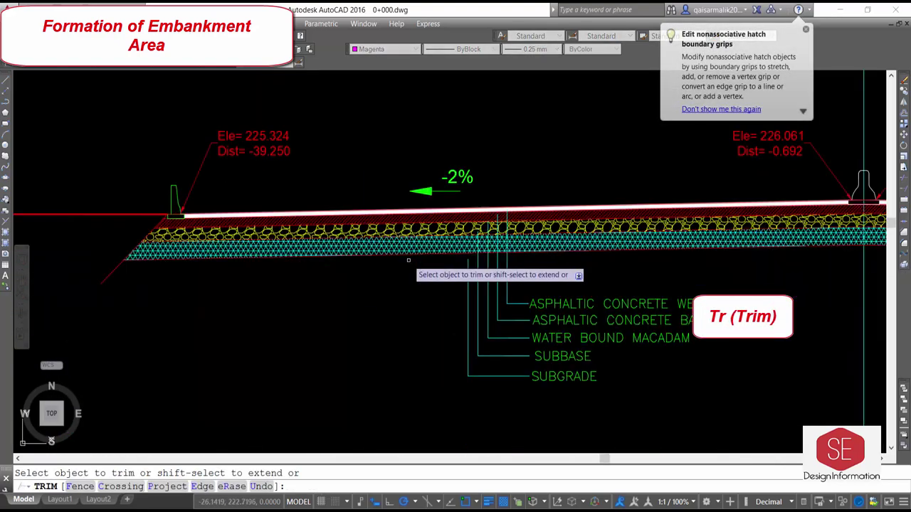
key(Escape)
click(116, 280)
scroll(393, 315, down, 3)
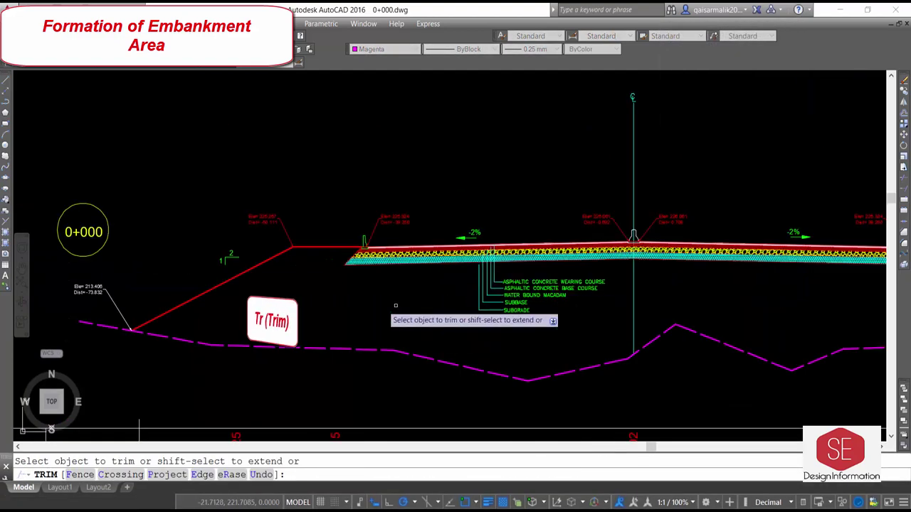
key(Escape)
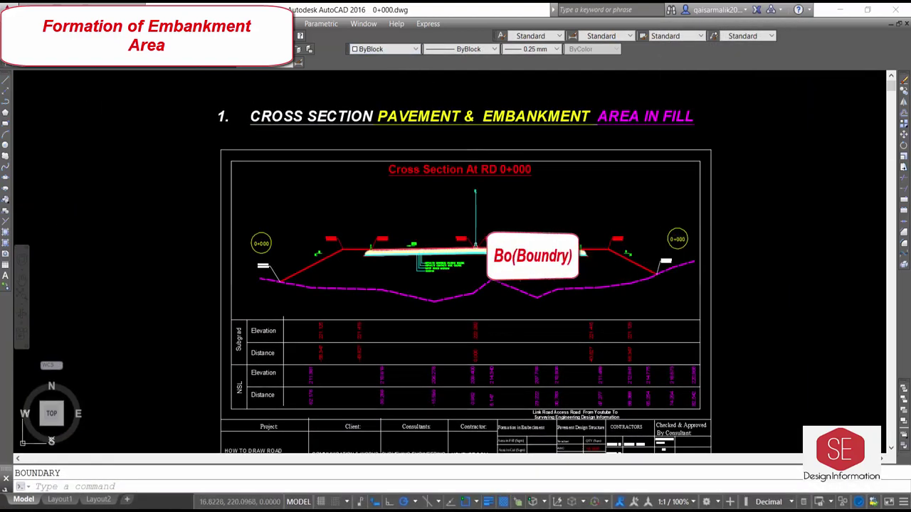
- Create a BO boundary inside the embankment fill area and select it to check along the slopes
text(bo)
key(Return)
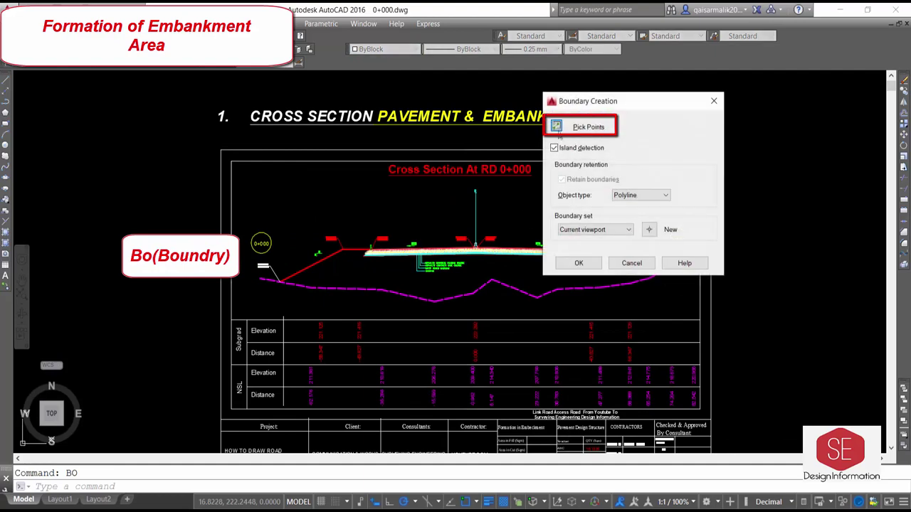
click(557, 123)
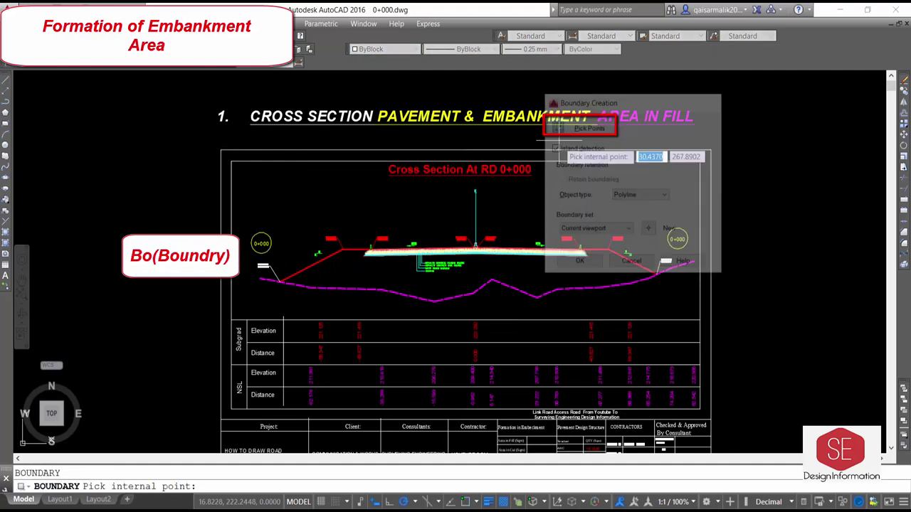
right_click(529, 268)
click(546, 291)
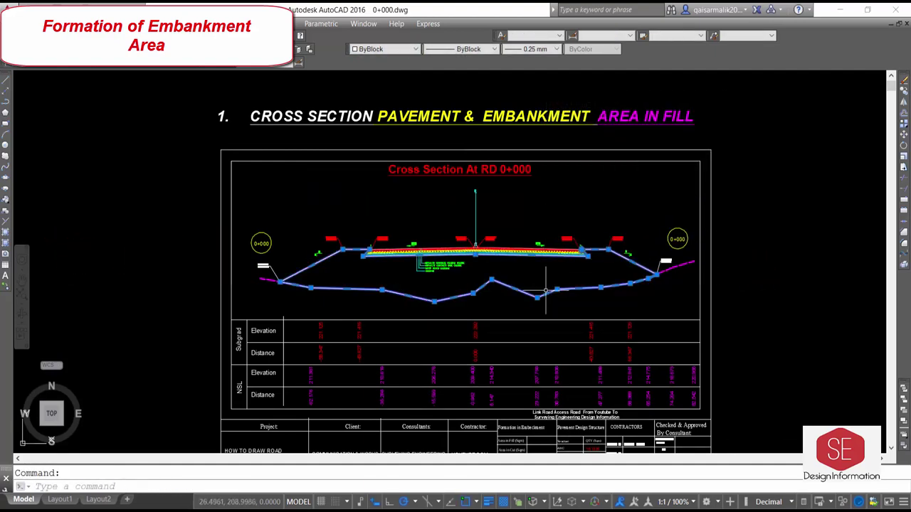
scroll(323, 249, up, 5)
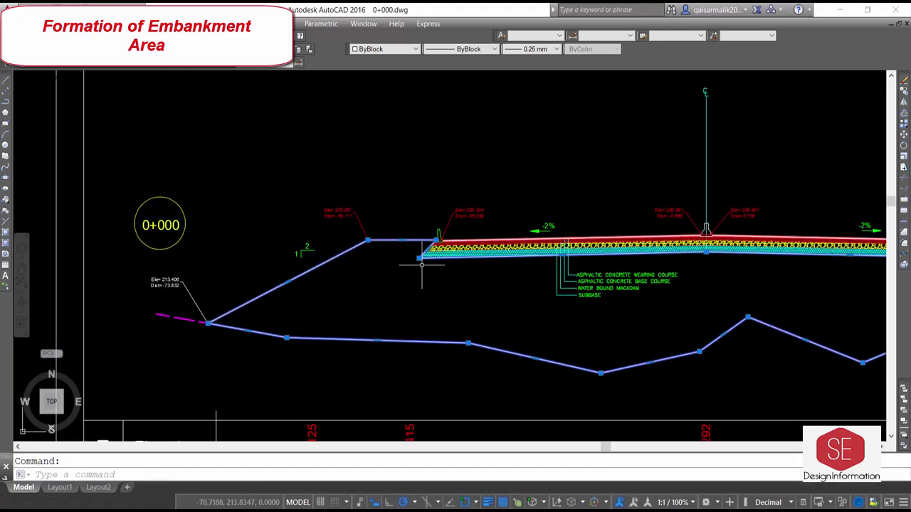
scroll(427, 267, down, 5)
scroll(606, 276, up, 6)
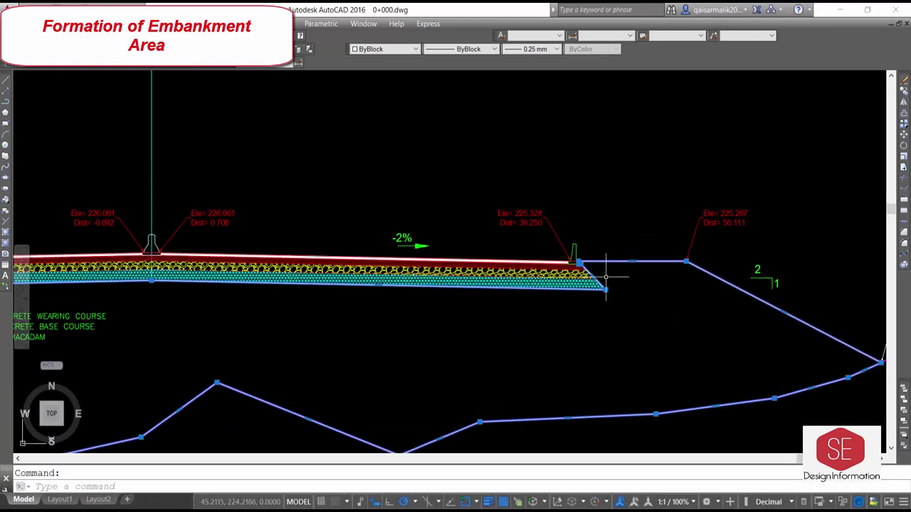
scroll(613, 218, down, 4)
scroll(632, 250, down, 2)
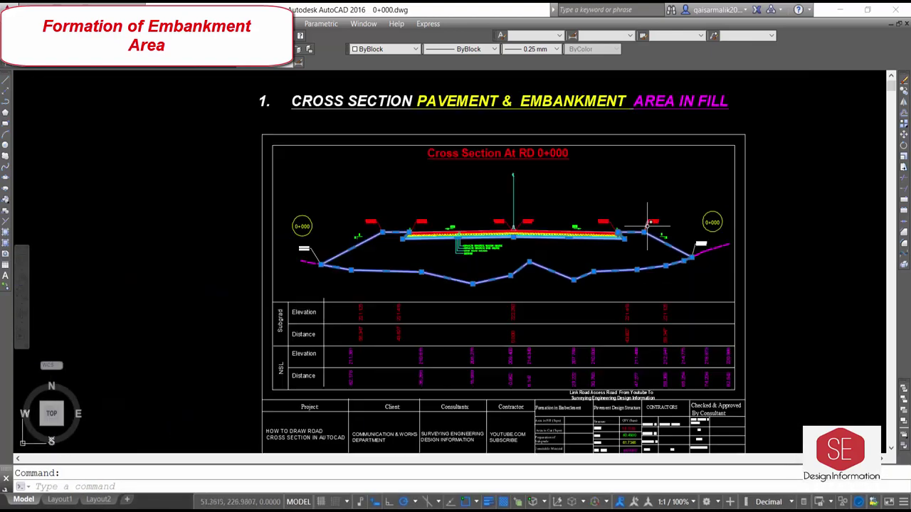
- Move the fill outline to the left of the cross-section
text(m)
key(Return)
click(614, 185)
scroll(614, 185, down, 2)
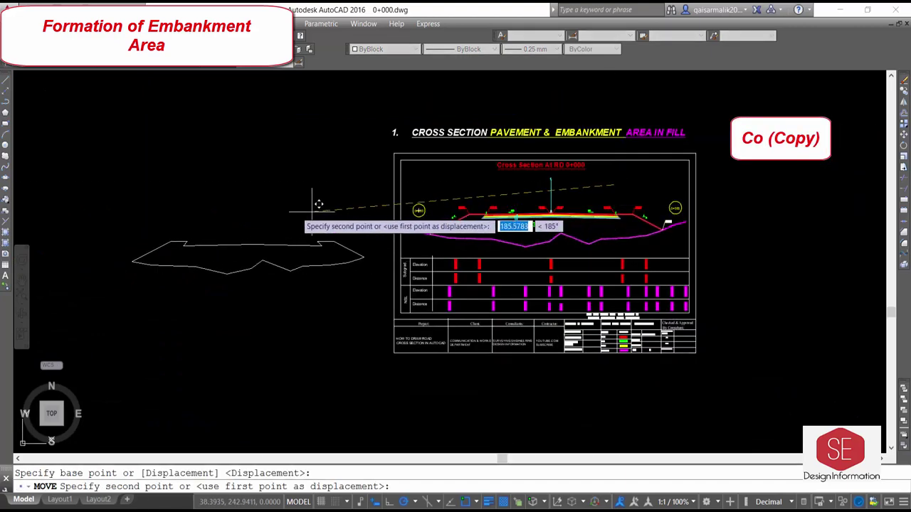
click(322, 191)
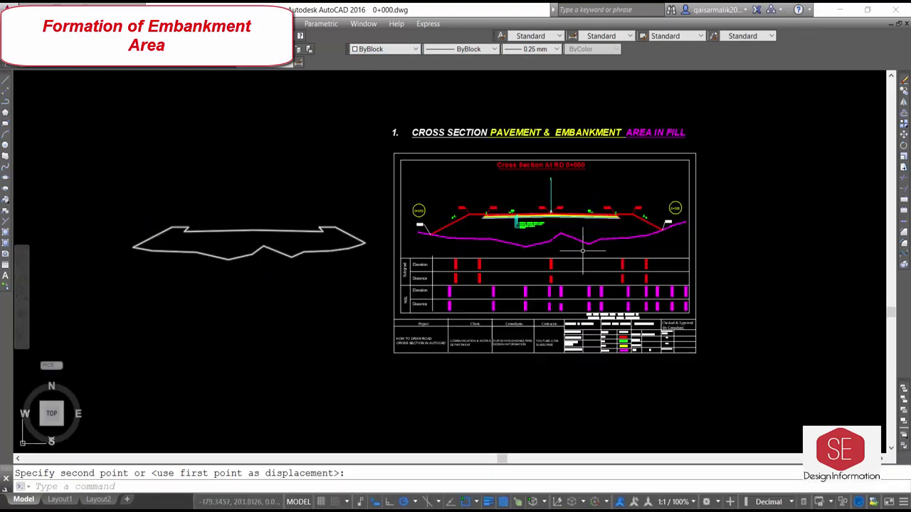
click(229, 223)
key(Escape)
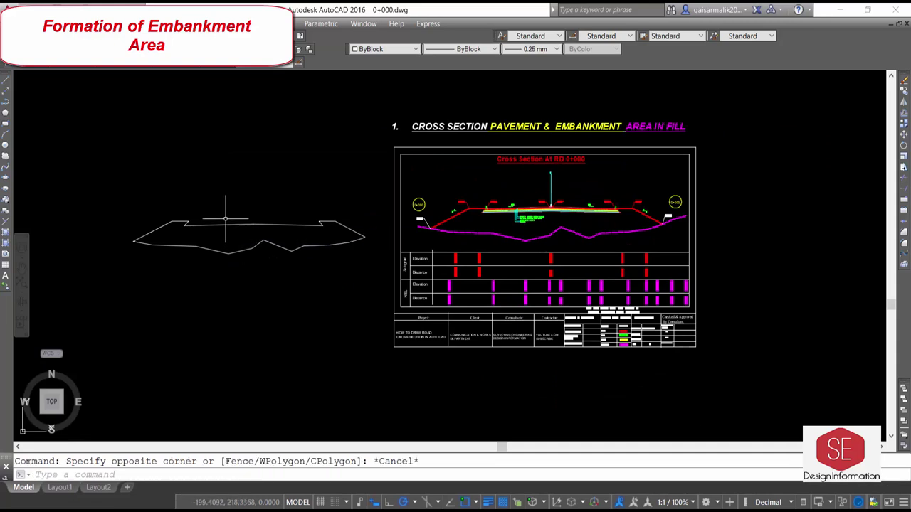
- Measure the fill outline's area with AA Object and copy the reported area
text(aa)
key(Return)
text(o)
key(Return)
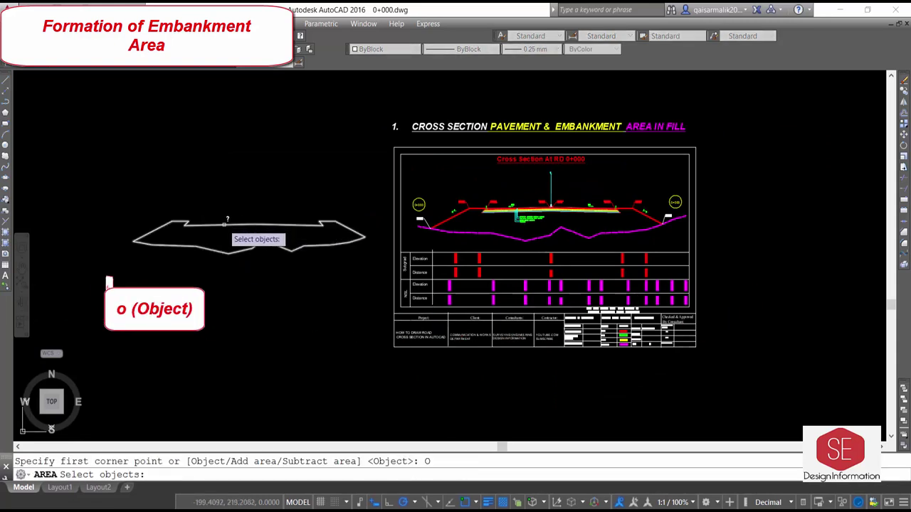
click(228, 225)
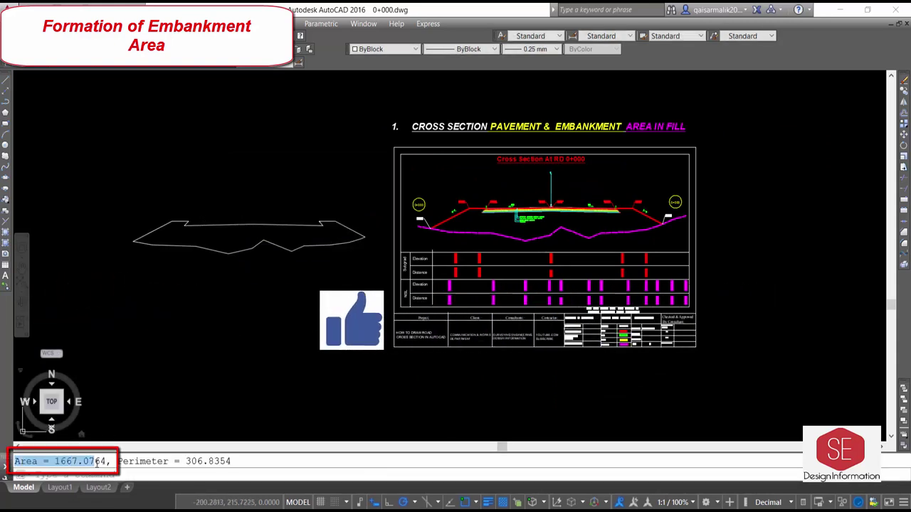
right_click(96, 462)
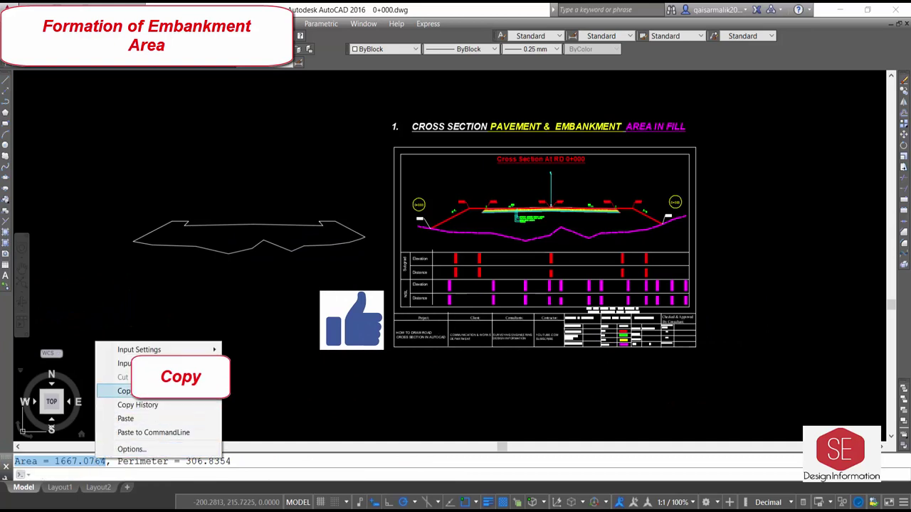
click(135, 388)
- Place an "Area = 1667.0764" label on the fill outline
key(Return)
text(1667.0764)
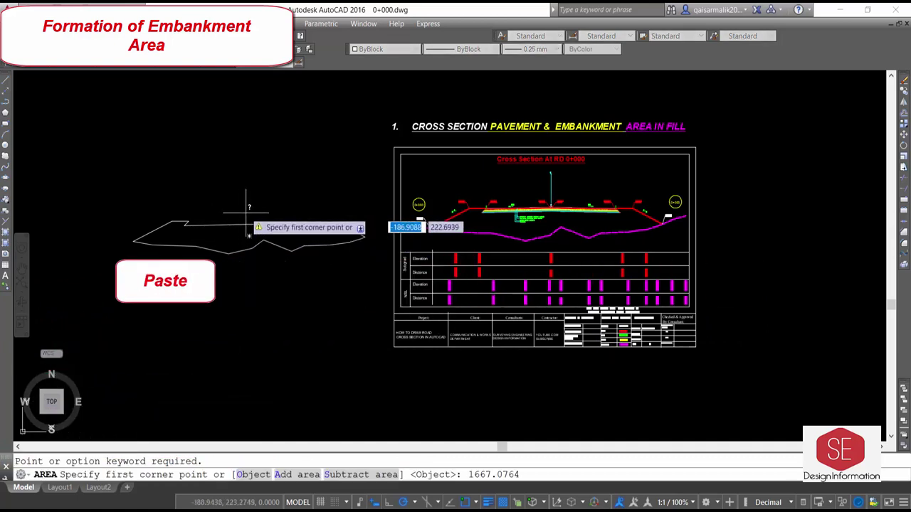
key(Escape)
key(ctrl+v)
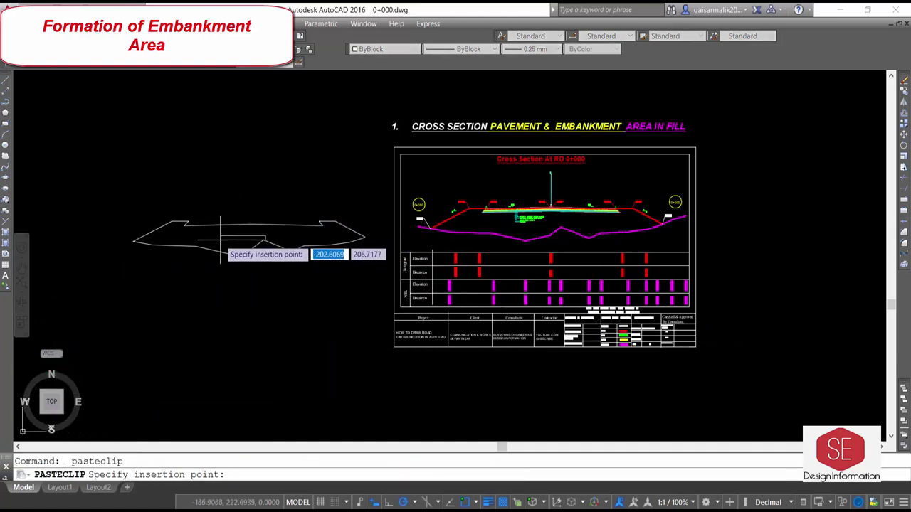
click(246, 235)
scroll(256, 234, up, 2)
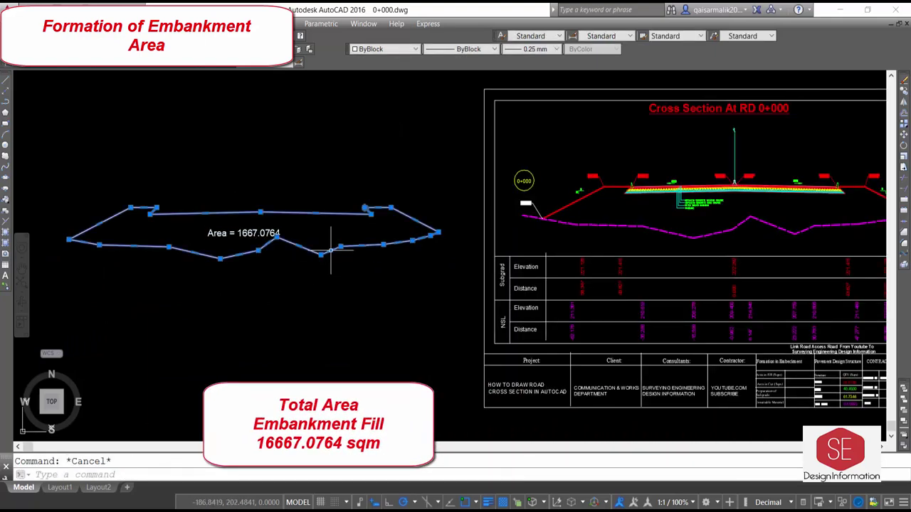
- List the fill outline with LI and copy its area value 1667.0764
text(li)
key(Return)
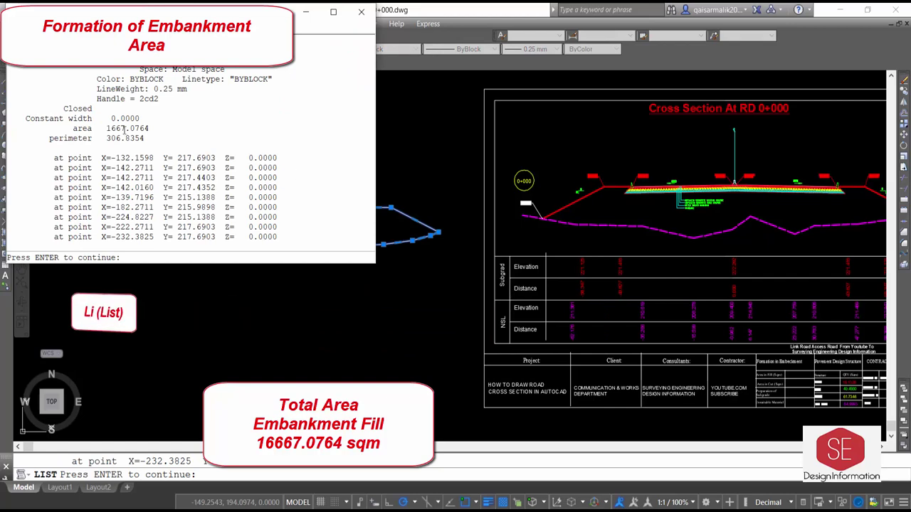
right_click(143, 127)
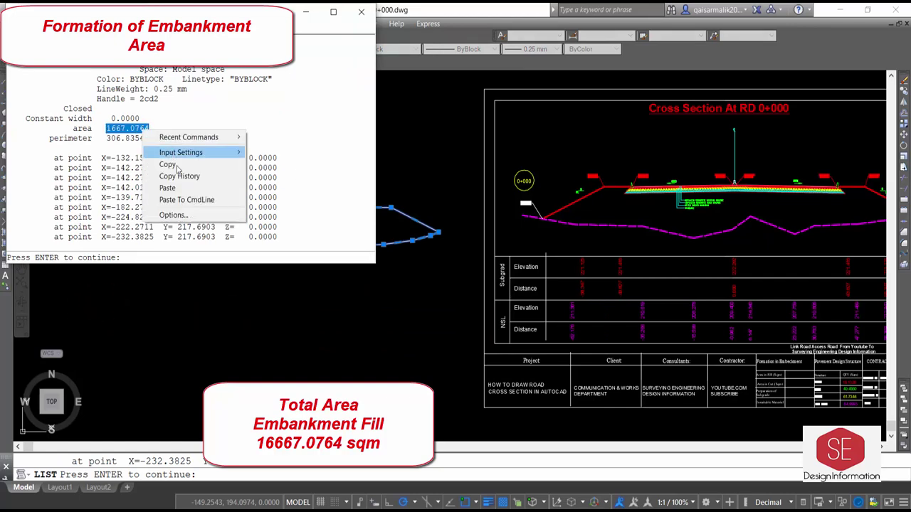
click(164, 164)
click(368, 11)
- Paste 1667.0764 into the Area in Fill cell with text height 1.25 and colour Red
scroll(361, 178, down, 2)
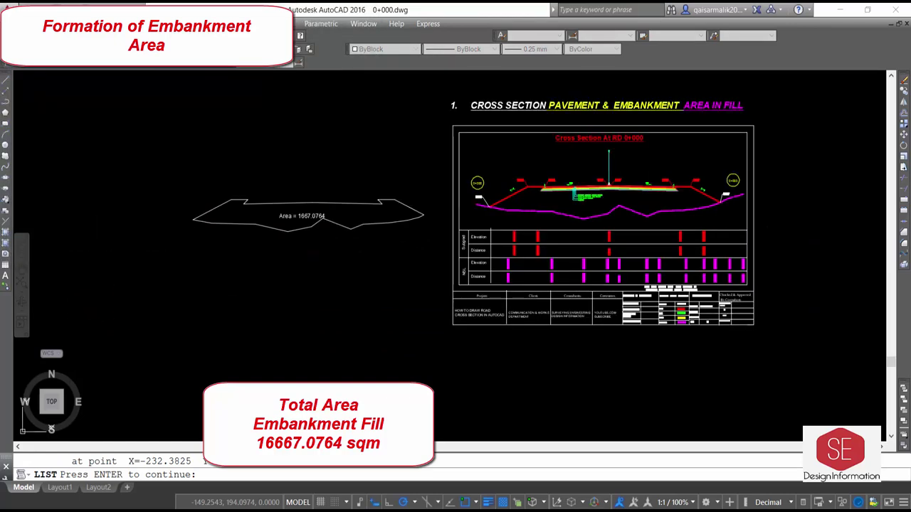
scroll(658, 299, up, 3)
scroll(665, 307, up, 3)
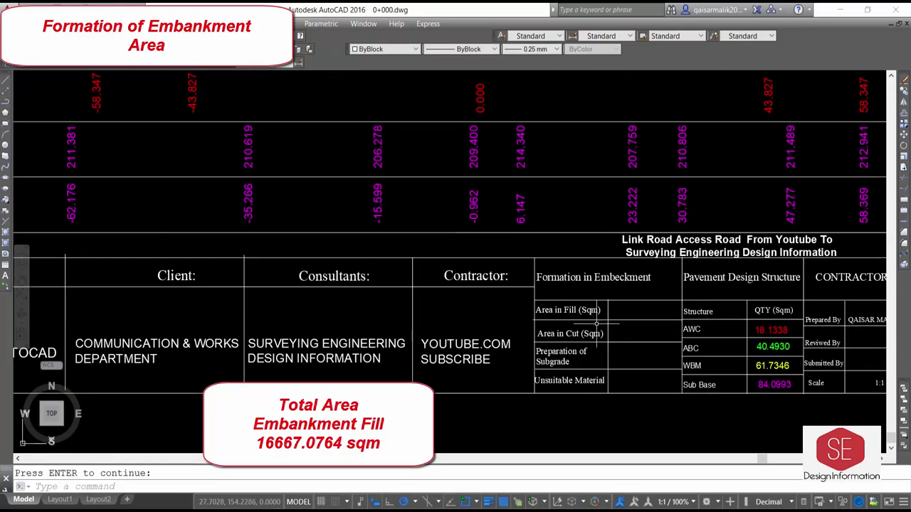
key(ctrl+v)
click(638, 311)
double_click(640, 311)
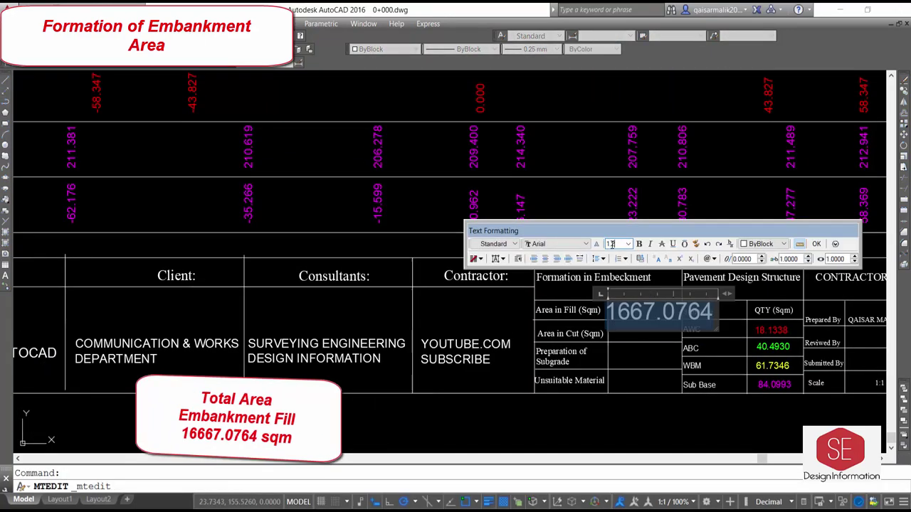
text(1.25)
click(820, 244)
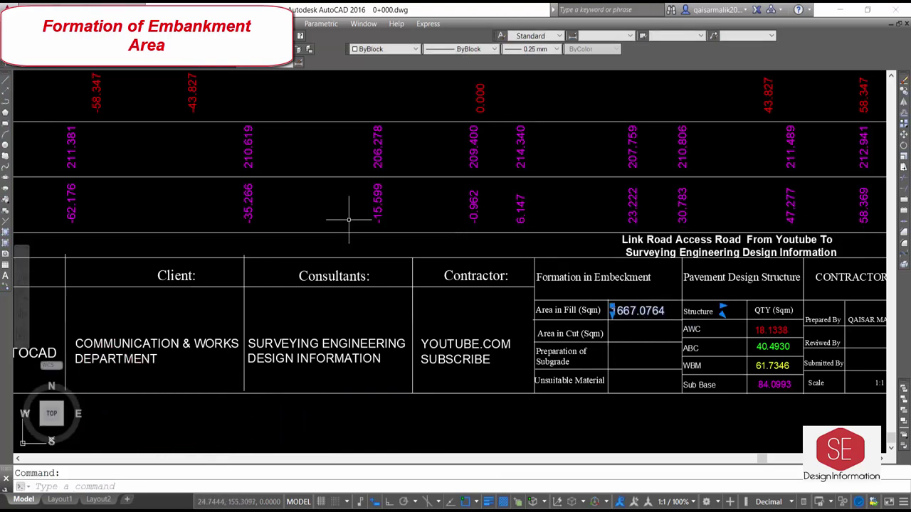
click(365, 49)
click(366, 76)
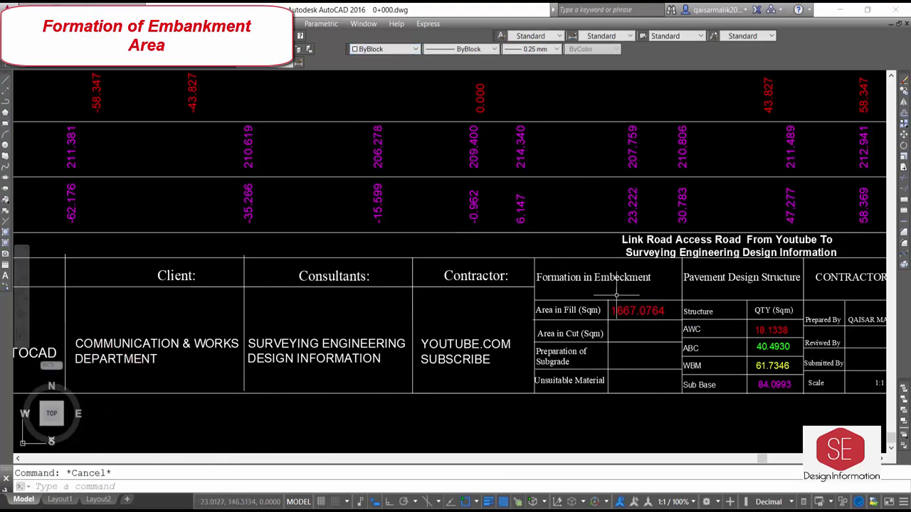
- Copy the Scale text into the Area in Cut cell
scroll(616, 295, down, 3)
scroll(582, 347, down, 3)
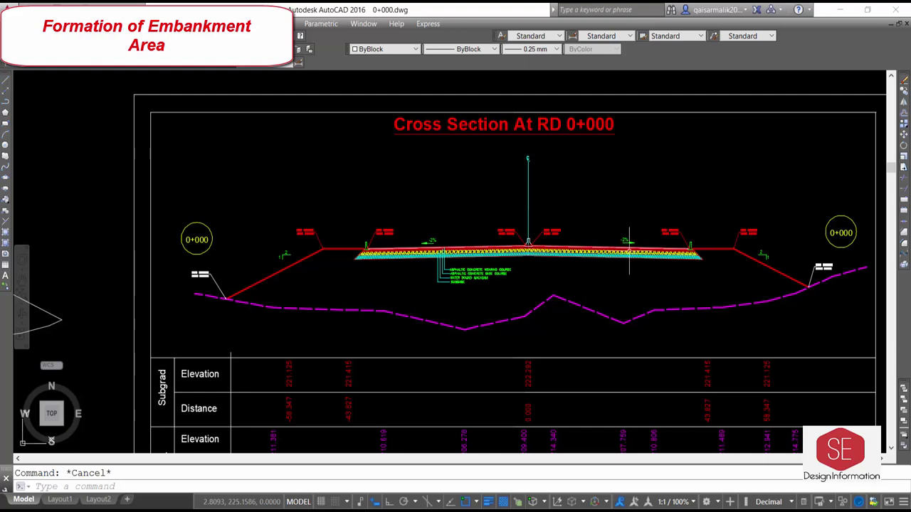
scroll(418, 325, down, 3)
scroll(423, 281, up, 4)
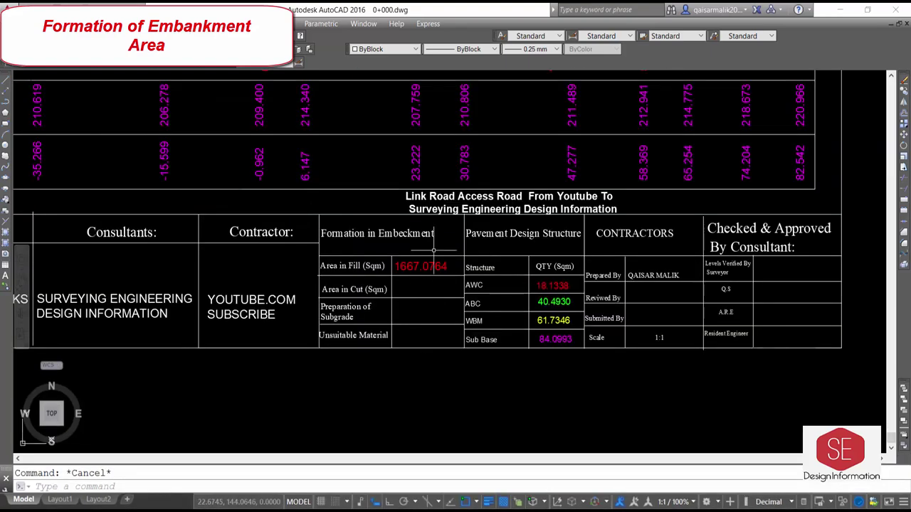
text(co)
key(Return)
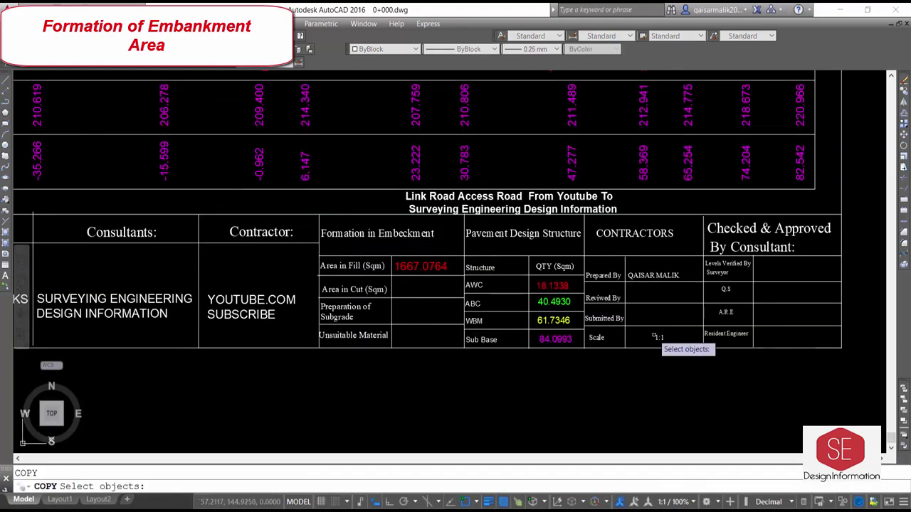
click(598, 339)
key(Return)
click(607, 367)
click(432, 311)
key(Escape)
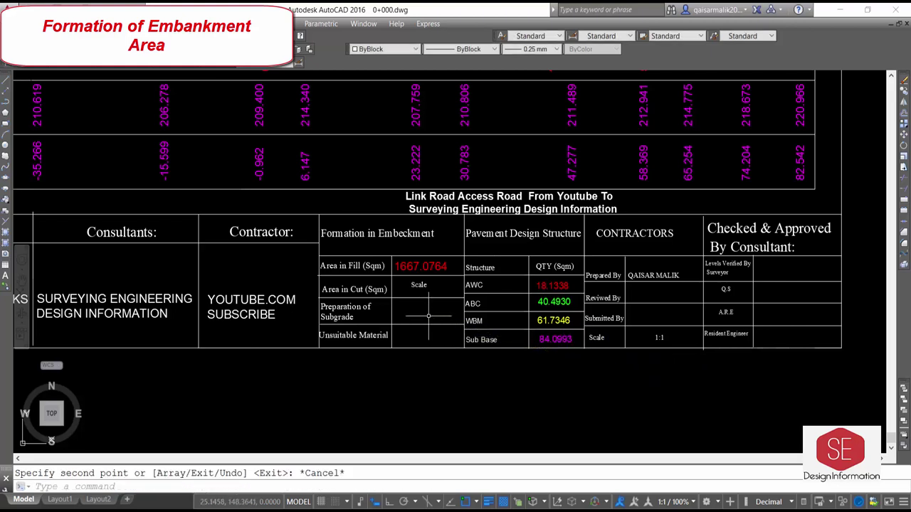
- Edit the copied Area in Cut text so it reads Nil
double_click(430, 287)
text(Nil)
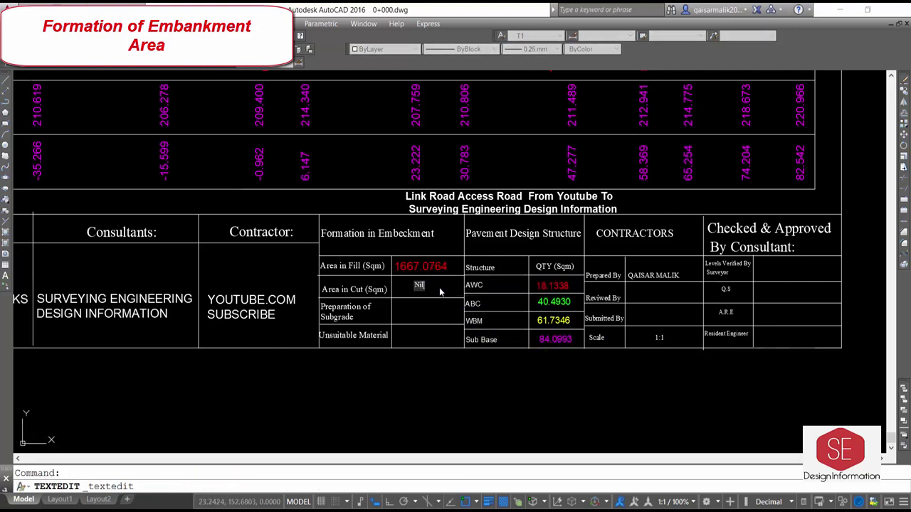
key(Escape)
text(co)
key(Return)
- Zoom to extents and turn on the Grid line h layer in the 0+000 drawing
key(Escape)
key(z)
key(Return)
key(e)
key(Return)
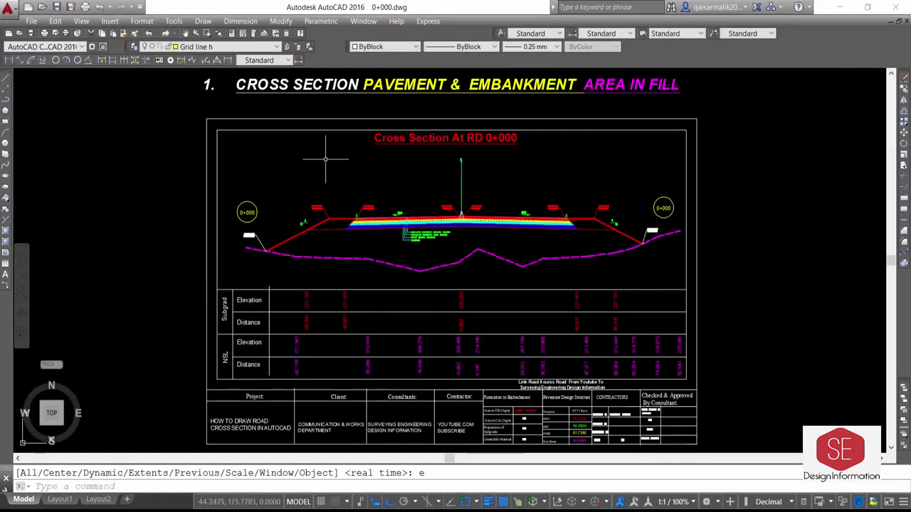
click(173, 47)
click(146, 85)
click(550, 223)
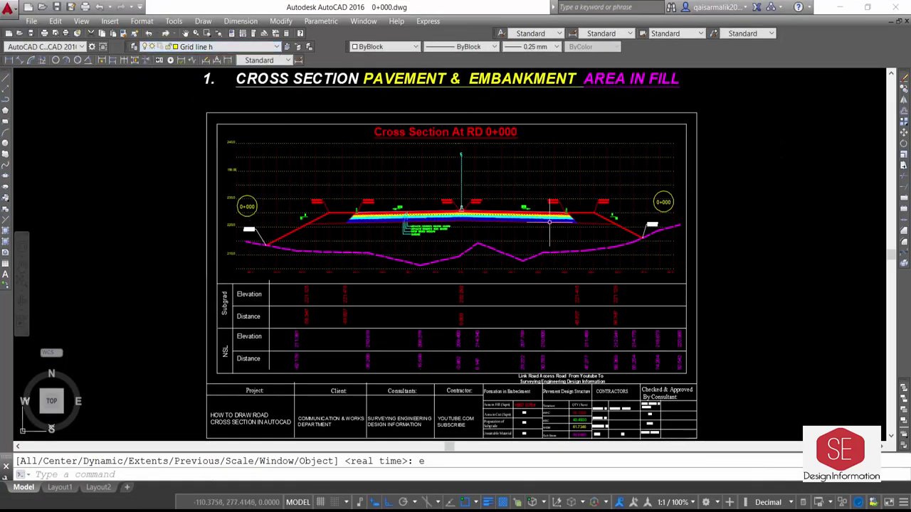
scroll(591, 411, up, 5)
scroll(361, 340, down, 5)
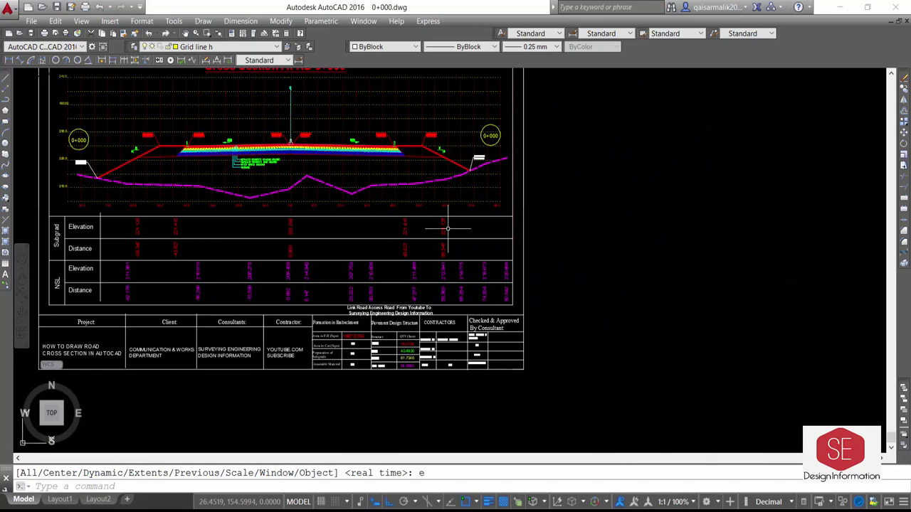
key(Return)
key(Escape)
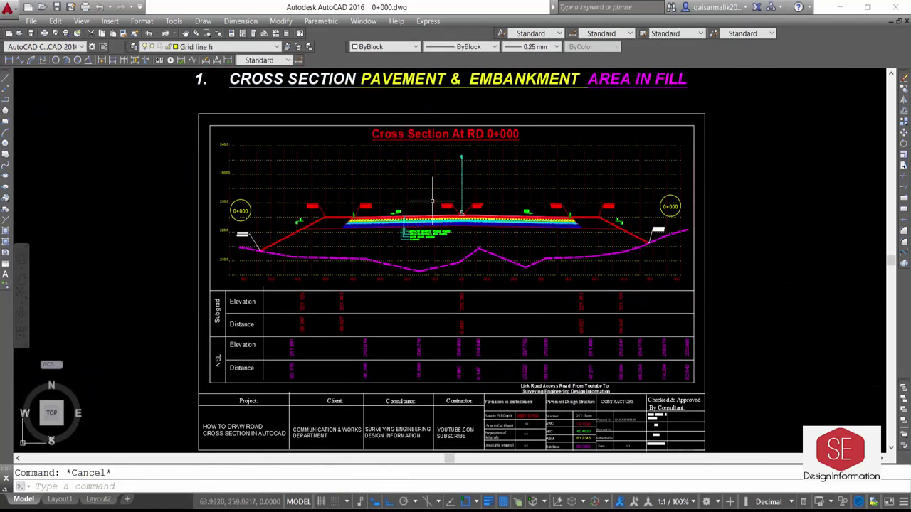
- Switch to the 0+020 drawing and zoom to extents to review the cut section
key(ctrl+Tab)
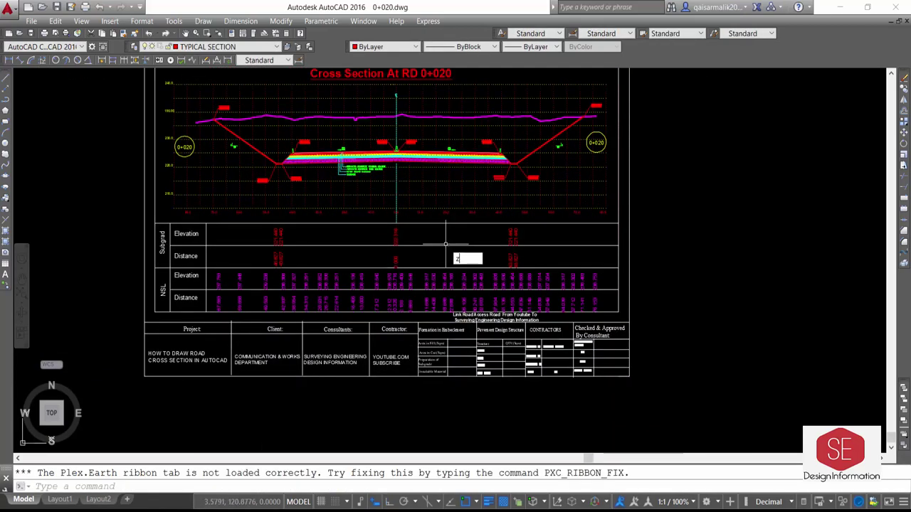
text(z)
key(Return)
text(e)
key(Return)
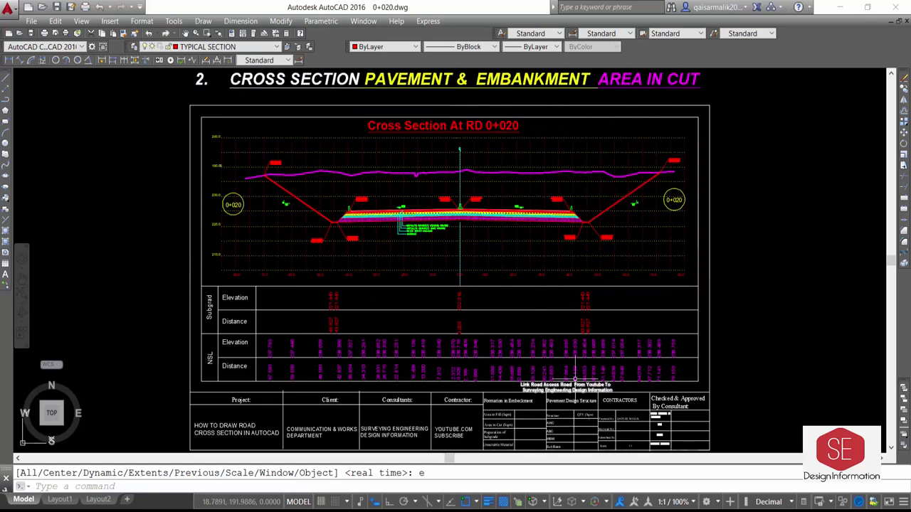
scroll(406, 219, up, 2)
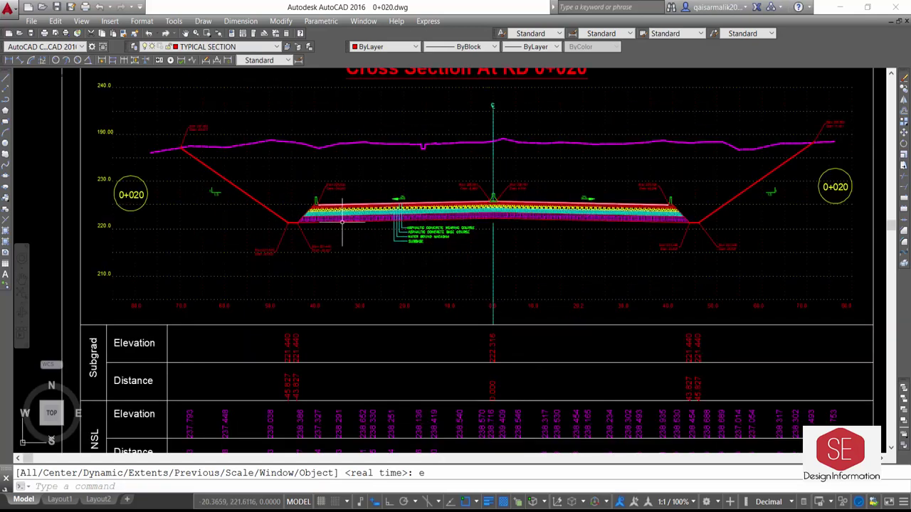
key(Return)
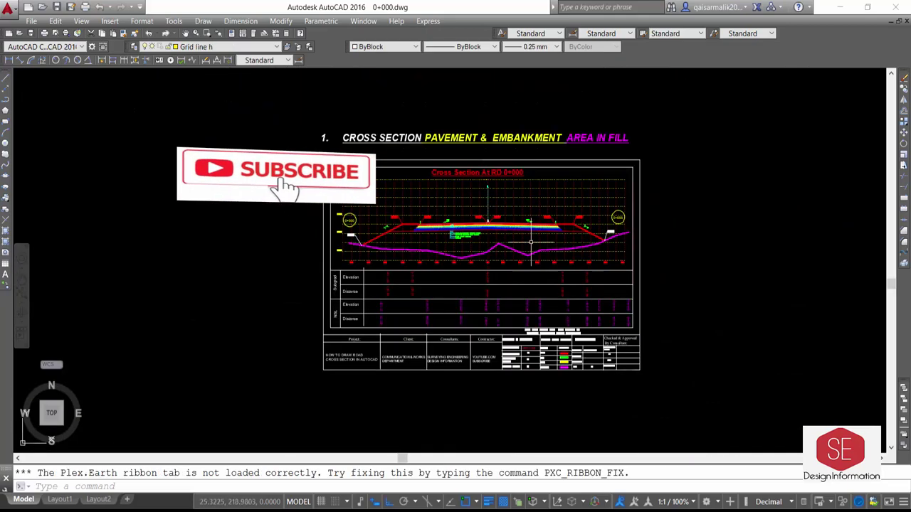
scroll(536, 381, up, 5)
- Copy the four pavement layer quantity values from the 0+000 table to the clipboard
click(566, 323)
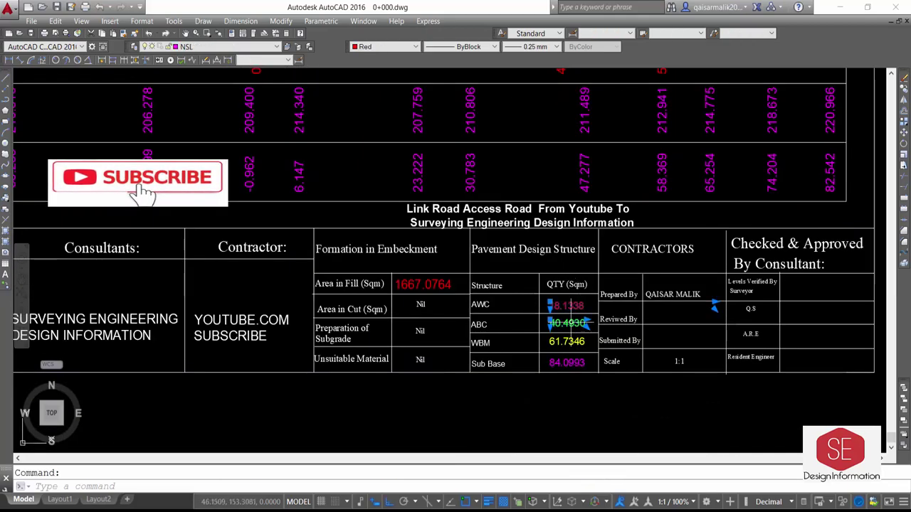
click(567, 363)
right_click(575, 97)
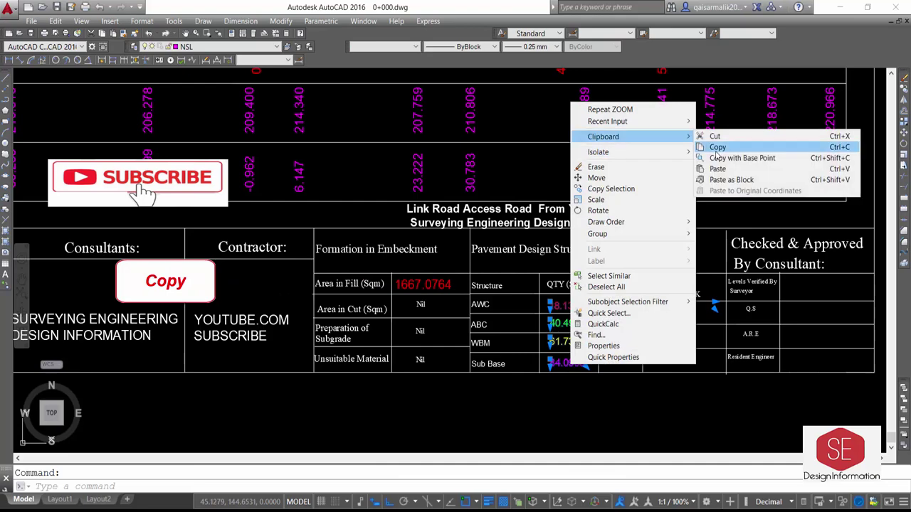
click(726, 146)
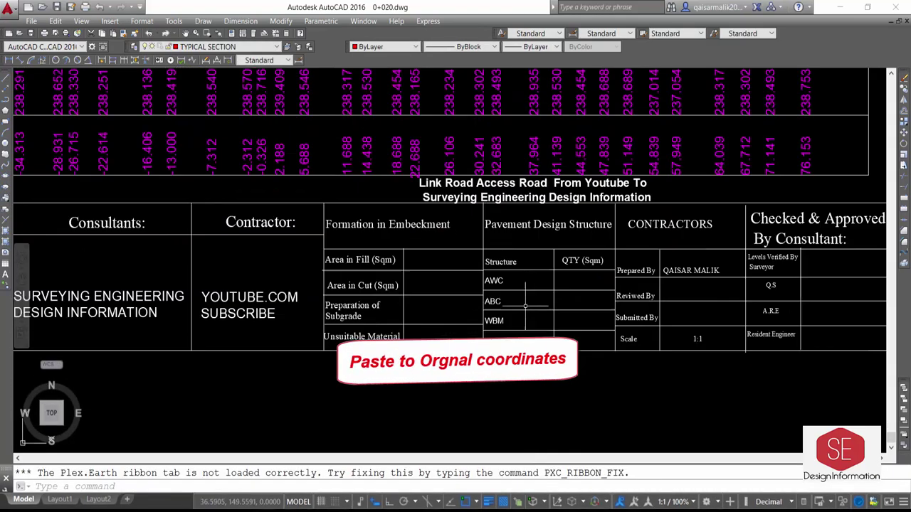
- Paste the quantities into the 0+020 drawing at their original coordinates
right_click(526, 285)
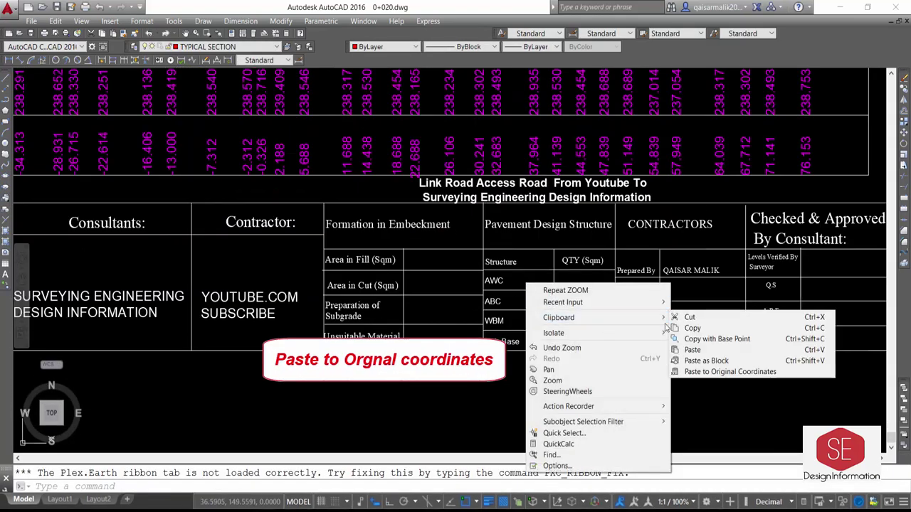
click(709, 372)
scroll(576, 289, down, 5)
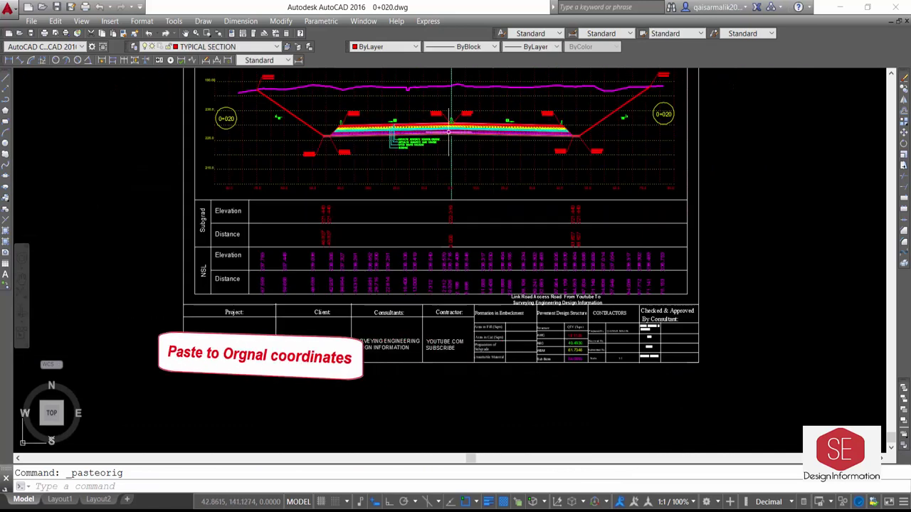
scroll(541, 319, down, 1)
scroll(539, 283, up, 1)
scroll(533, 253, down, 2)
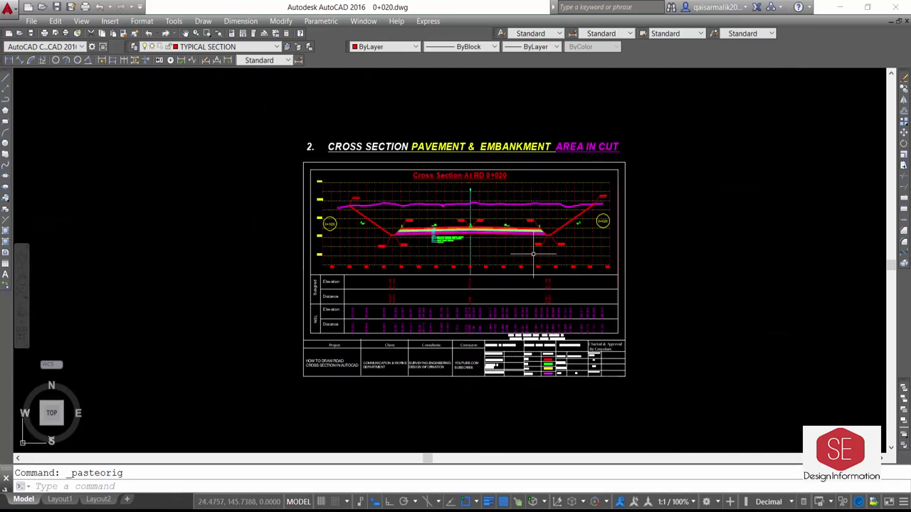
click(220, 46)
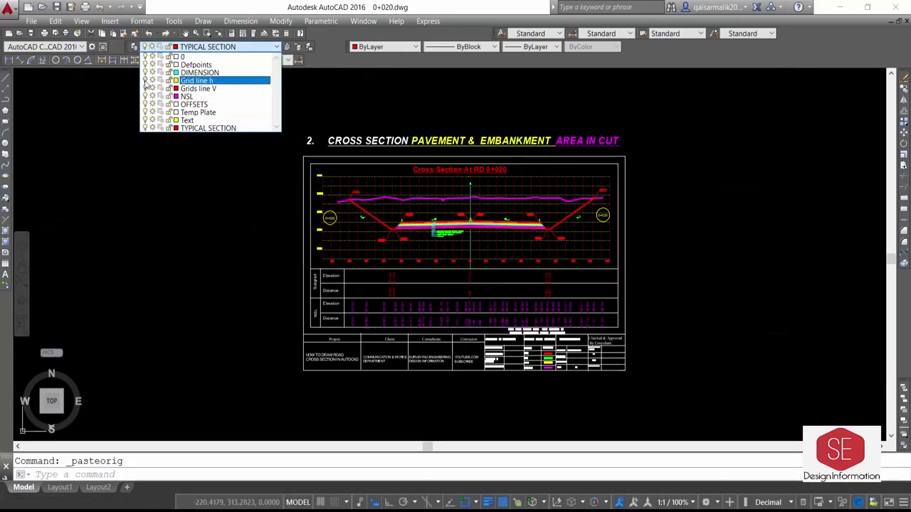
- Copy the 0+020 cross-section with CO and place it to the left of the sheet
click(189, 183)
scroll(497, 227, up, 4)
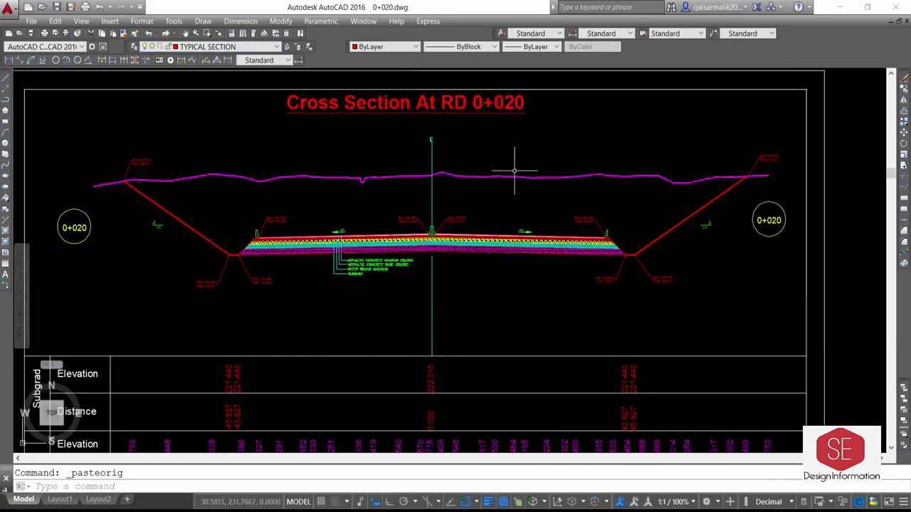
text(co)
key(Return)
scroll(663, 167, down, 2)
click(738, 149)
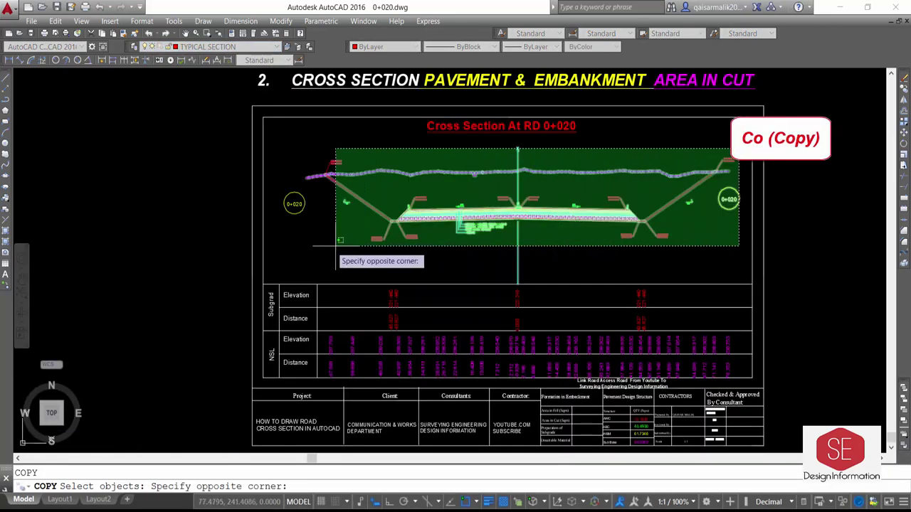
click(302, 250)
key(Return)
click(405, 196)
scroll(405, 196, down, 2)
click(80, 188)
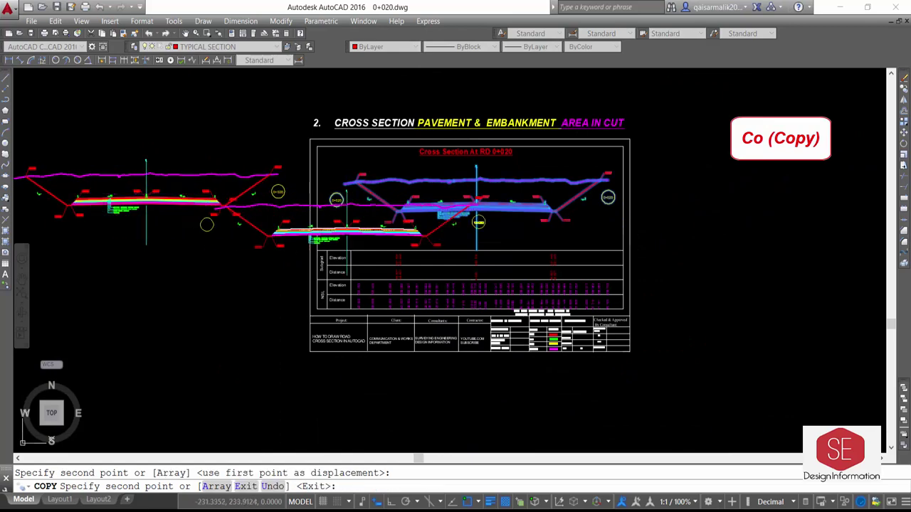
key(Escape)
- Erase the pavement hatches, small leftovers and pavement layer labels from the copied section
scroll(214, 199, up, 2)
scroll(252, 219, up, 2)
click(502, 164)
click(559, 187)
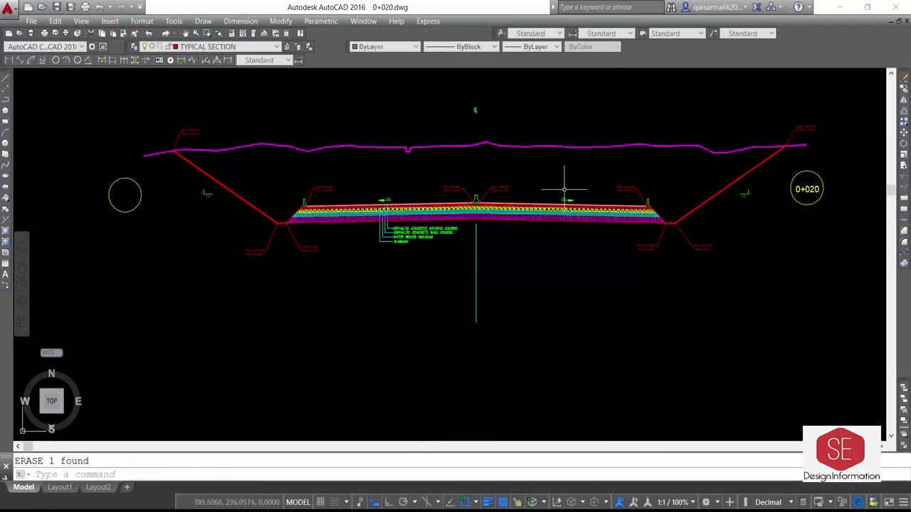
text(e)
key(Return)
click(589, 187)
click(370, 210)
key(Return)
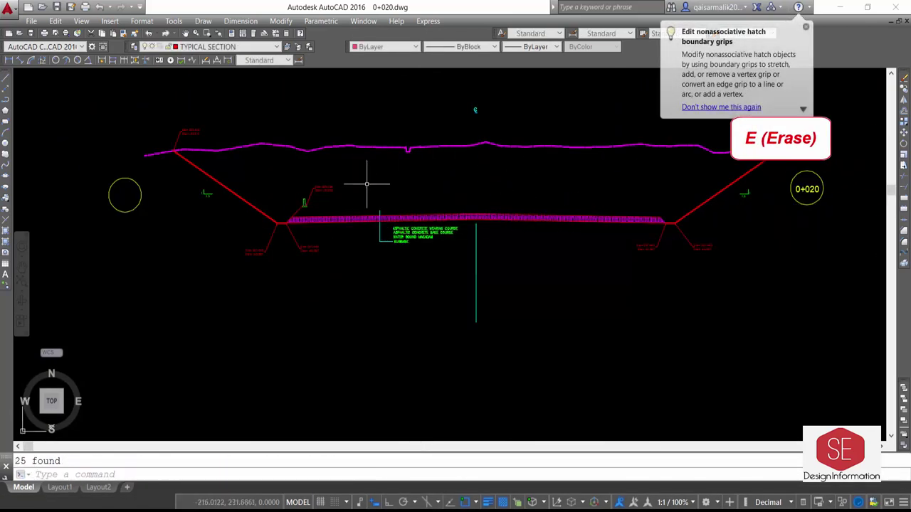
key(space)
click(376, 183)
click(358, 214)
key(Return)
- Erase the remaining left-end, right-slope and elevation labels, leaving the ground line and cut outline
scroll(406, 216, up, 3)
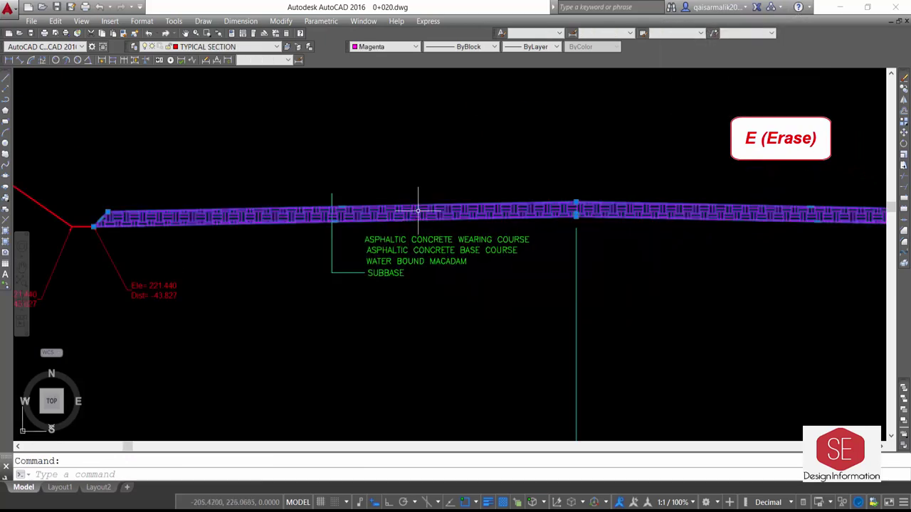
click(332, 193)
click(558, 299)
key(Return)
scroll(489, 254, down, 3)
click(324, 274)
click(140, 309)
key(Return)
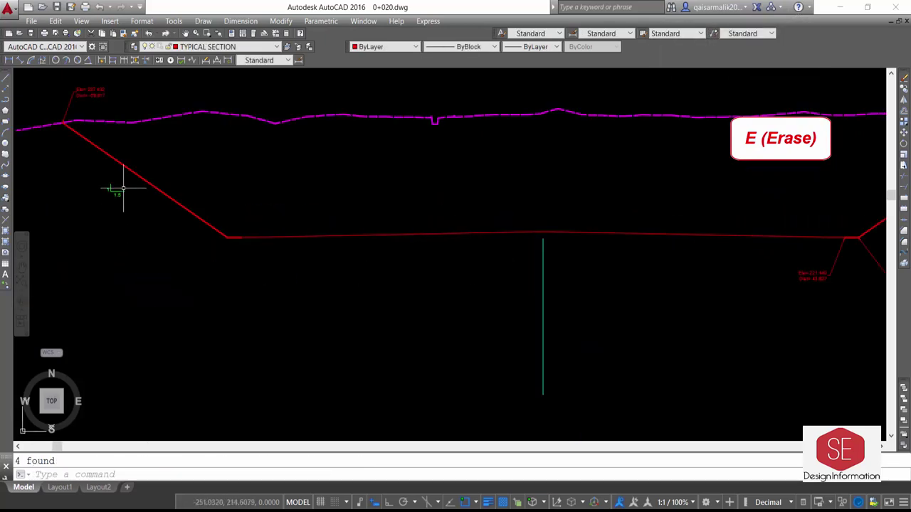
scroll(122, 187, down, 2)
click(158, 102)
click(109, 129)
key(Return)
key(space)
click(773, 107)
click(712, 127)
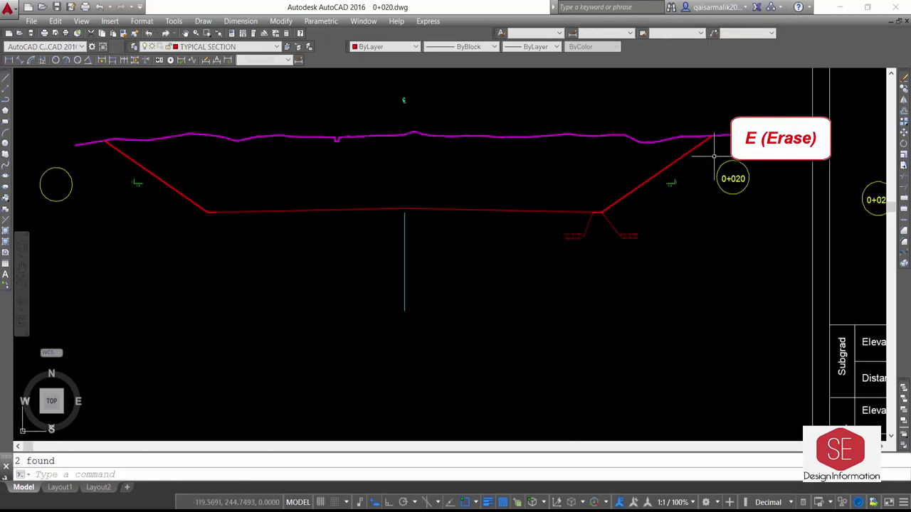
click(640, 213)
click(593, 245)
key(Return)
scroll(346, 167, down, 2)
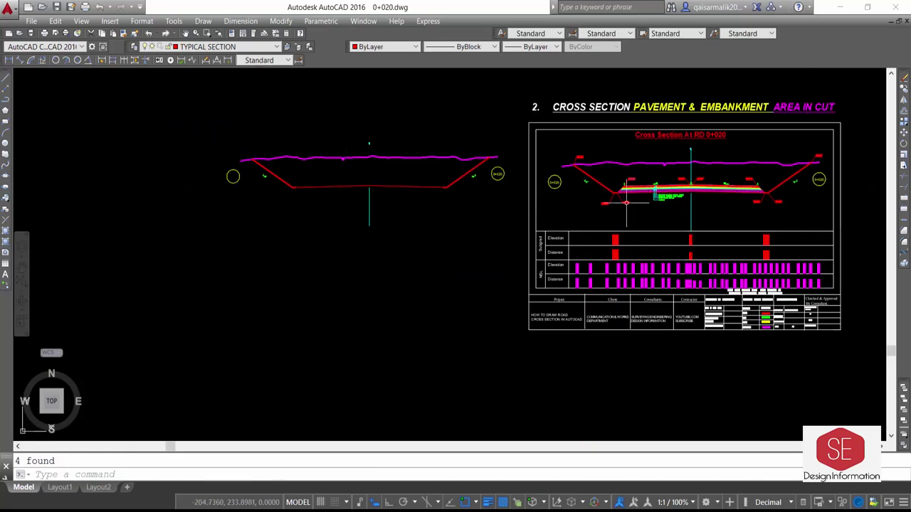
scroll(427, 199, up, 3)
scroll(455, 217, down, 3)
- Set the colour to ByBlock and create a boundary inside the cut trapezoid
click(384, 46)
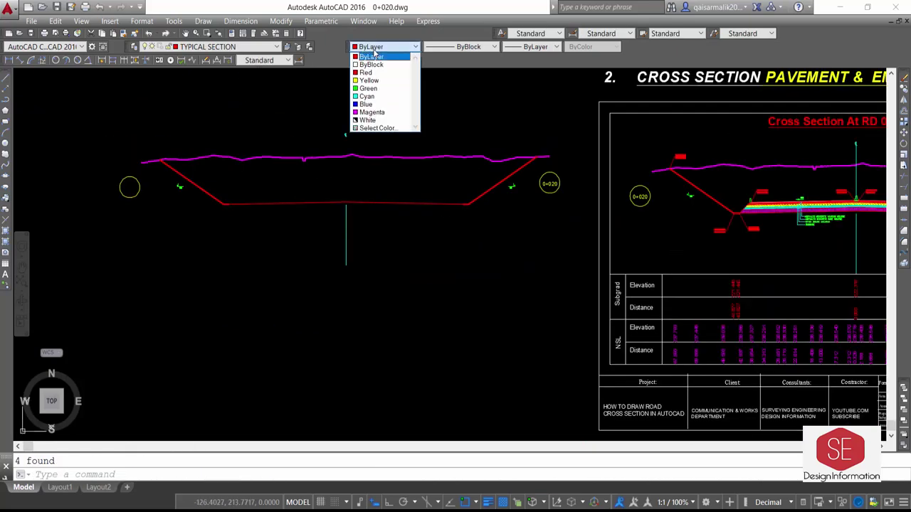
click(385, 61)
text(o)
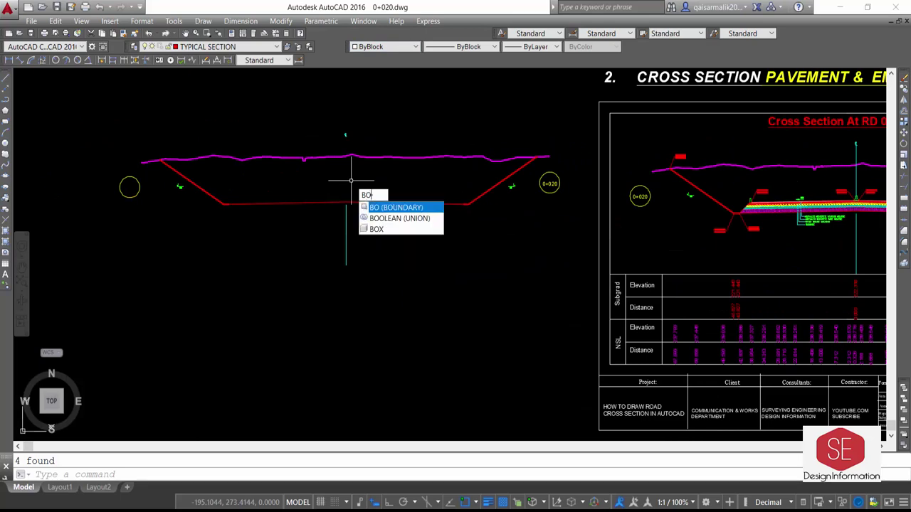
key(Return)
click(556, 125)
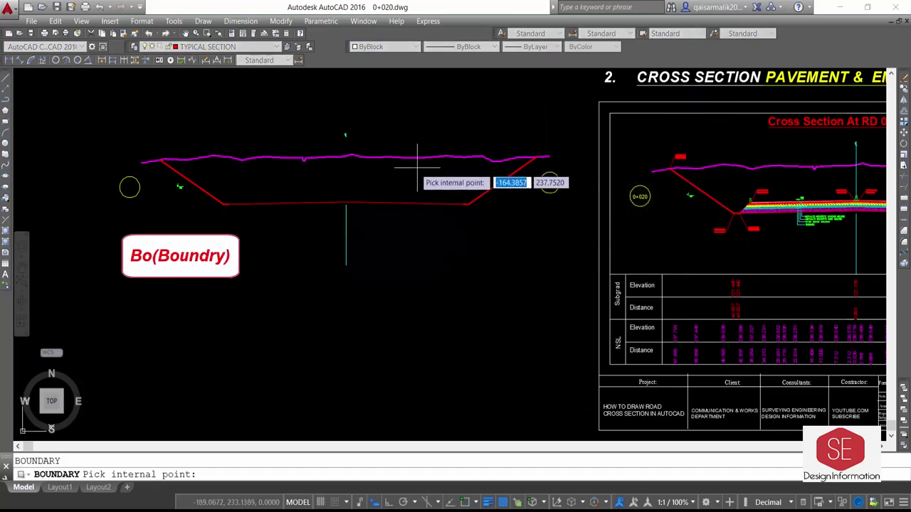
click(369, 178)
key(Return)
- Move the new cut boundary below the stripped section
text(m)
key(Return)
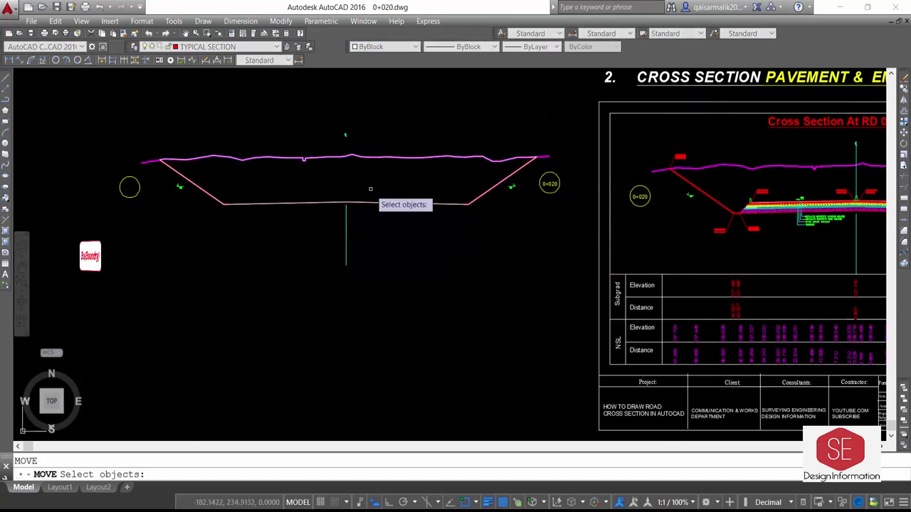
click(367, 204)
key(Return)
click(373, 208)
scroll(374, 203, down, 2)
click(340, 281)
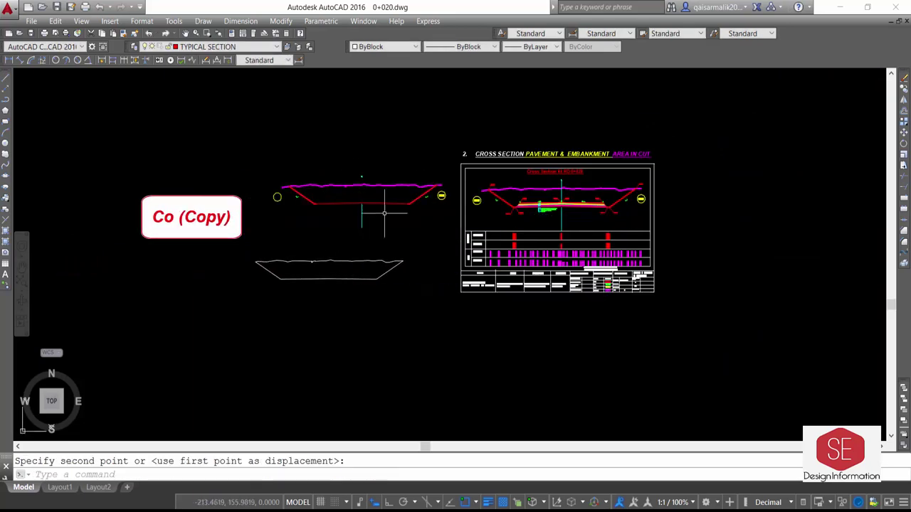
- List the moved outline and copy its area value 1929.2531
click(338, 262)
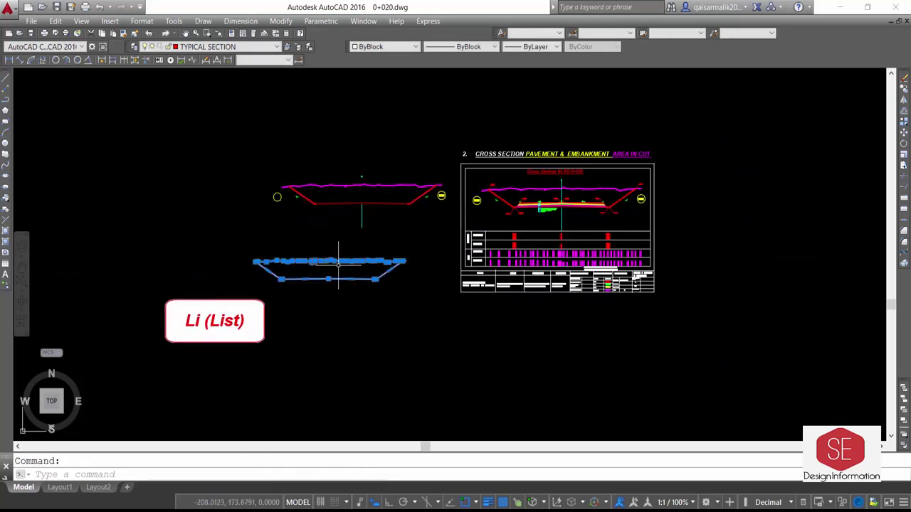
text(LI)
key(Return)
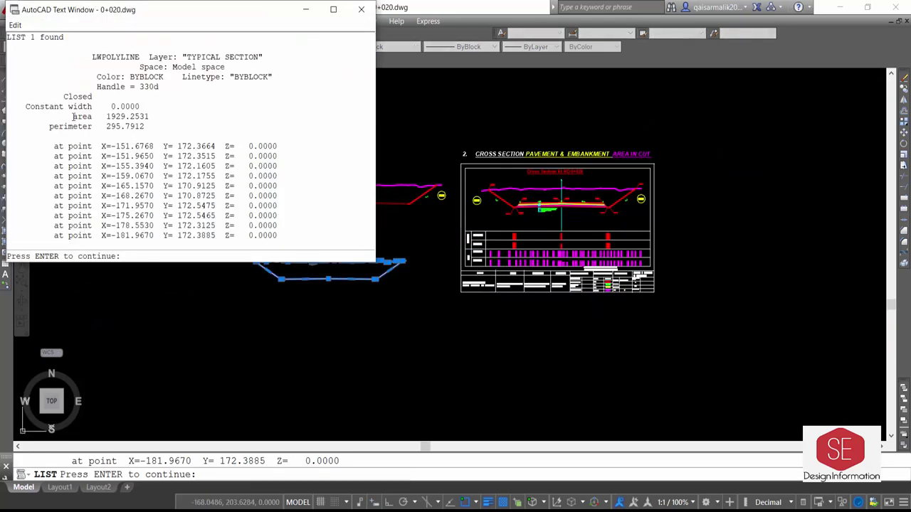
right_click(151, 116)
click(167, 149)
click(360, 10)
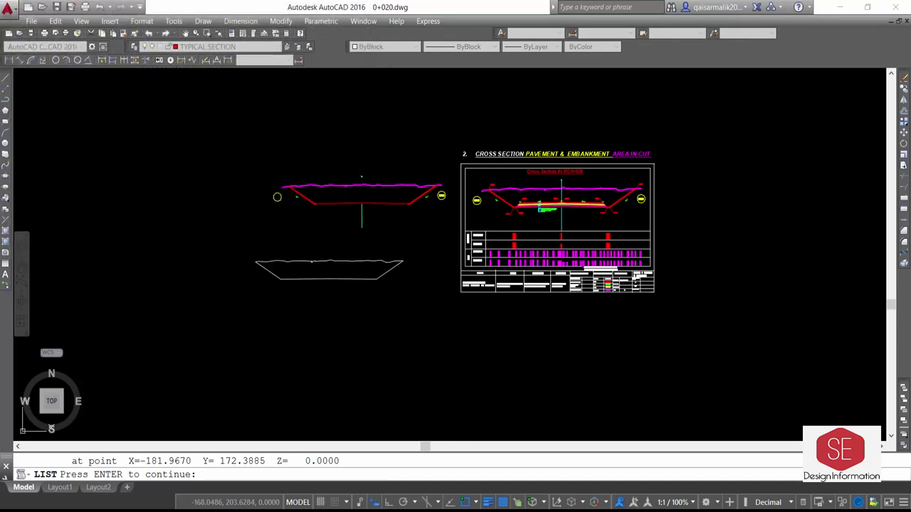
scroll(743, 189, up, 2)
key(Escape)
scroll(612, 267, up, 3)
- Paste 1929.2531 into the Area in Cut cell and set its text height to 1.25
scroll(549, 247, up, 2)
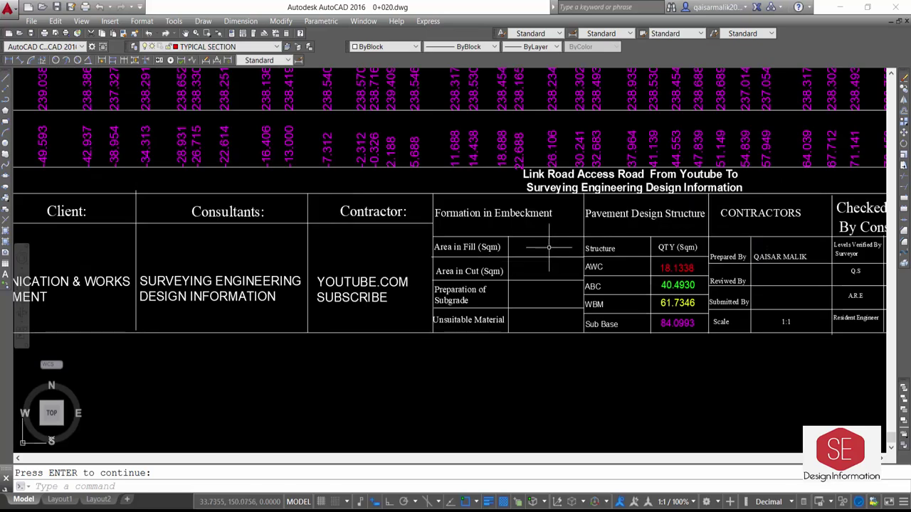
key(ctrl+v)
click(526, 267)
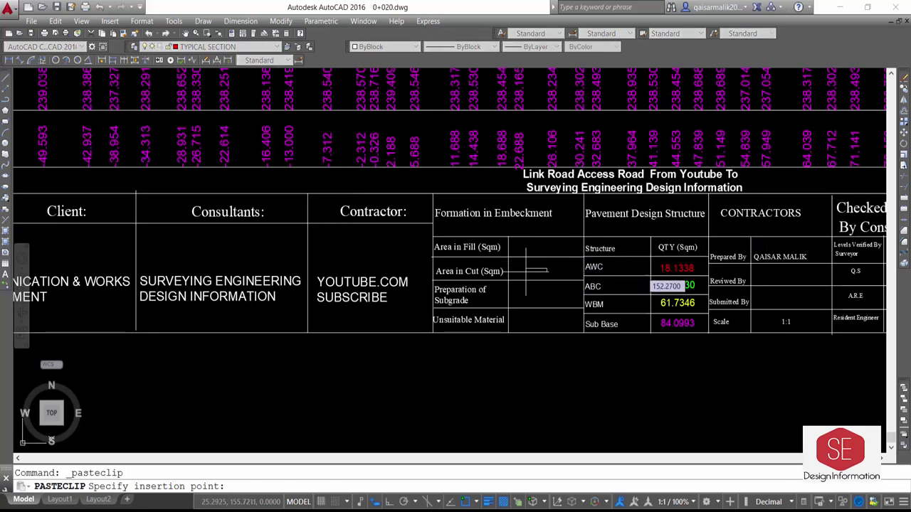
scroll(540, 271, up, 2)
double_click(539, 274)
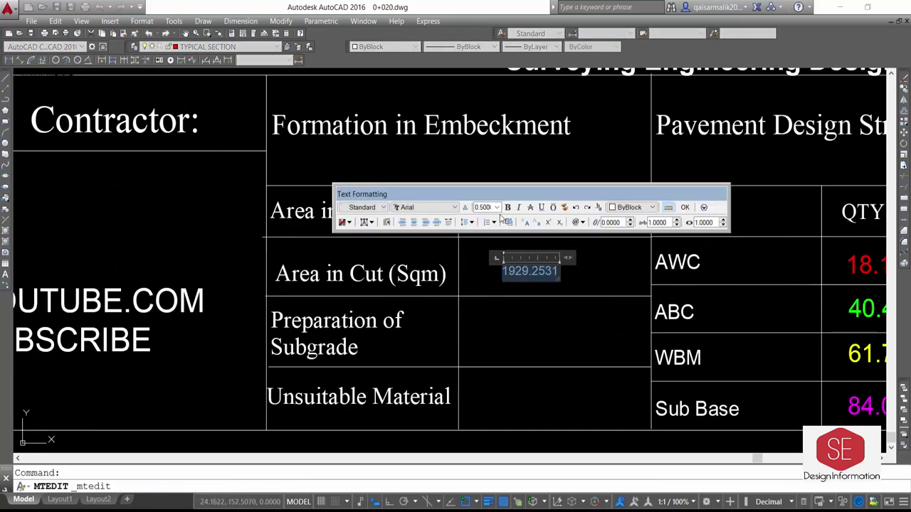
text(5)
key(Return)
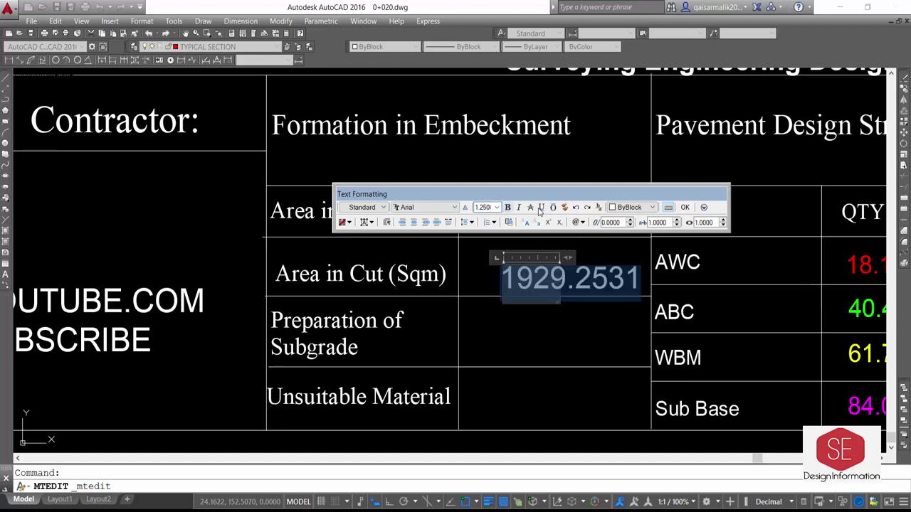
click(685, 208)
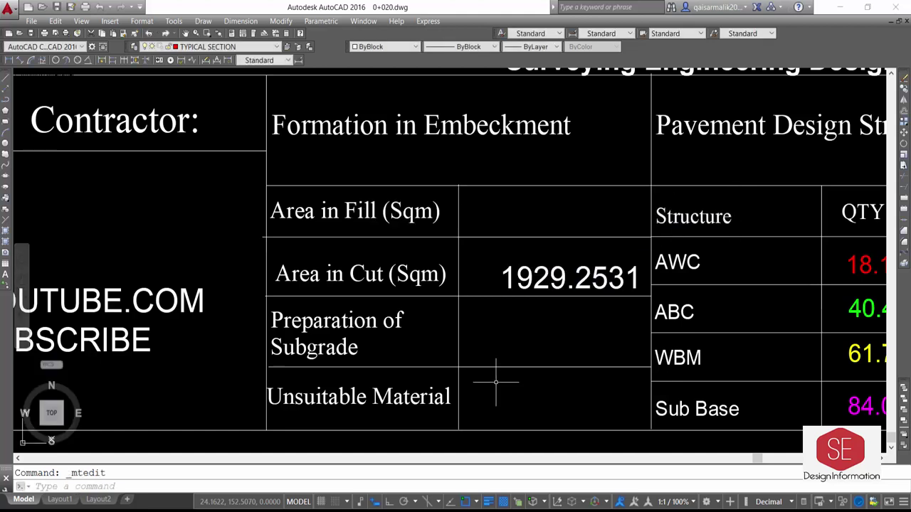
- Move the 1929.2531 text to the centre of the Area in Cut cell
text(m)
key(Return)
click(577, 281)
key(Return)
click(560, 334)
click(529, 326)
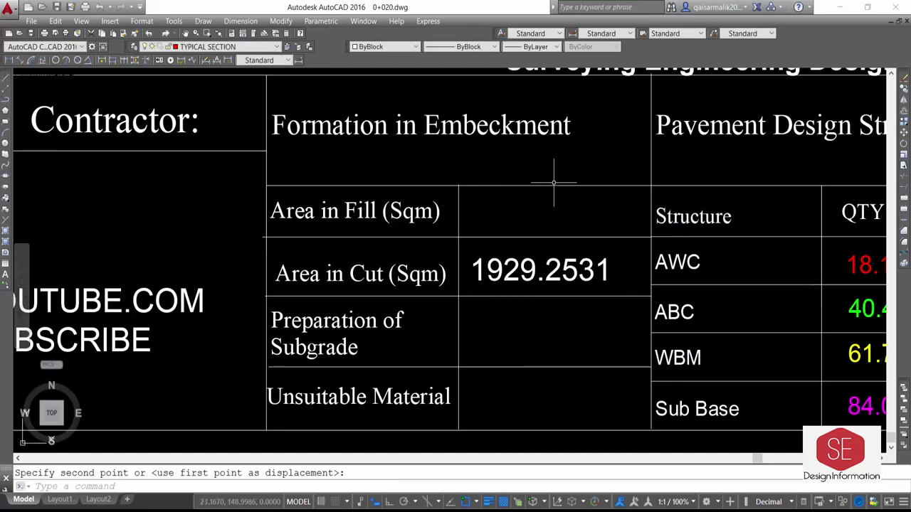
scroll(562, 208, down, 3)
scroll(555, 185, down, 5)
scroll(540, 137, up, 3)
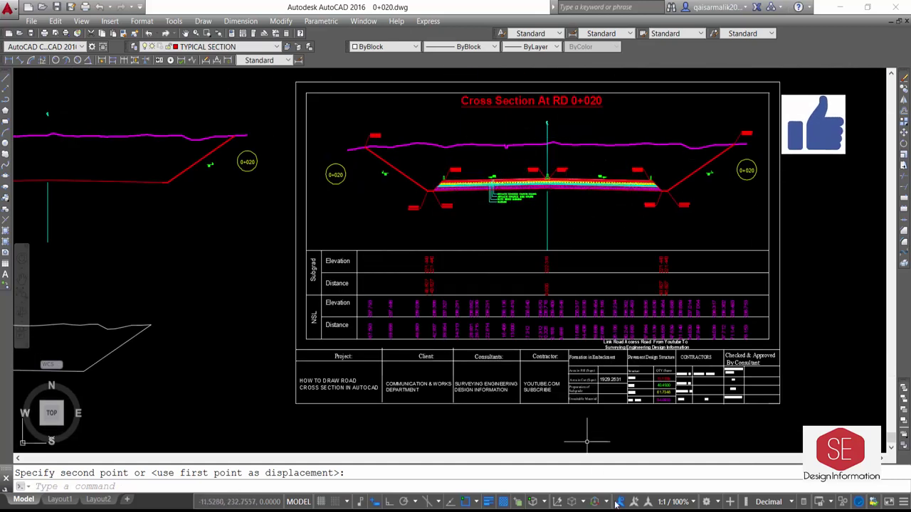
- Copy the red pavement outline to a clear spot beside the section
key(Escape)
scroll(606, 309, down, 5)
scroll(606, 309, up, 10)
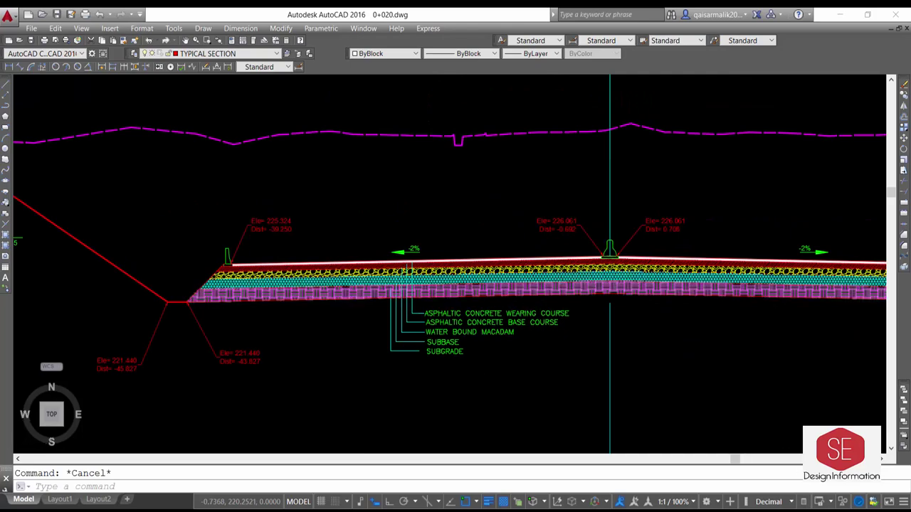
scroll(557, 296, up, 2)
click(557, 298)
scroll(546, 264, up, 4)
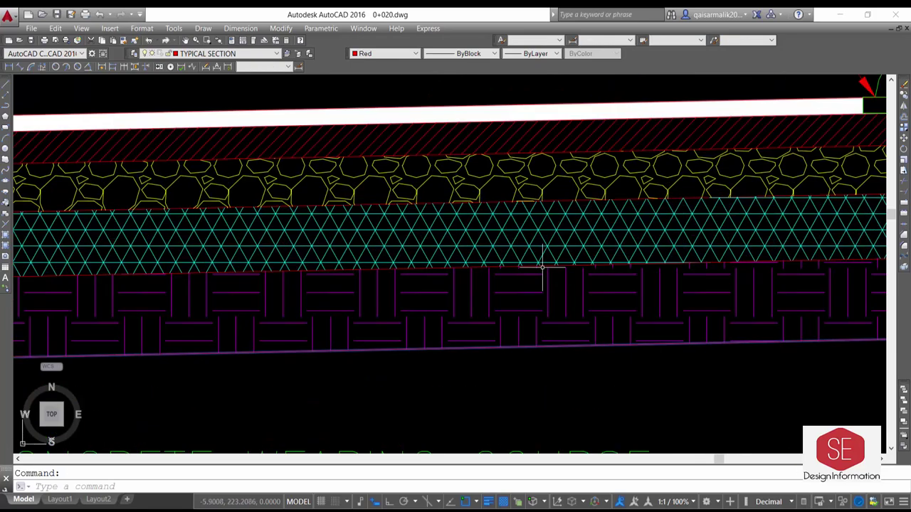
scroll(178, 270, down, 6)
scroll(175, 267, up, 2)
scroll(204, 272, up, 2)
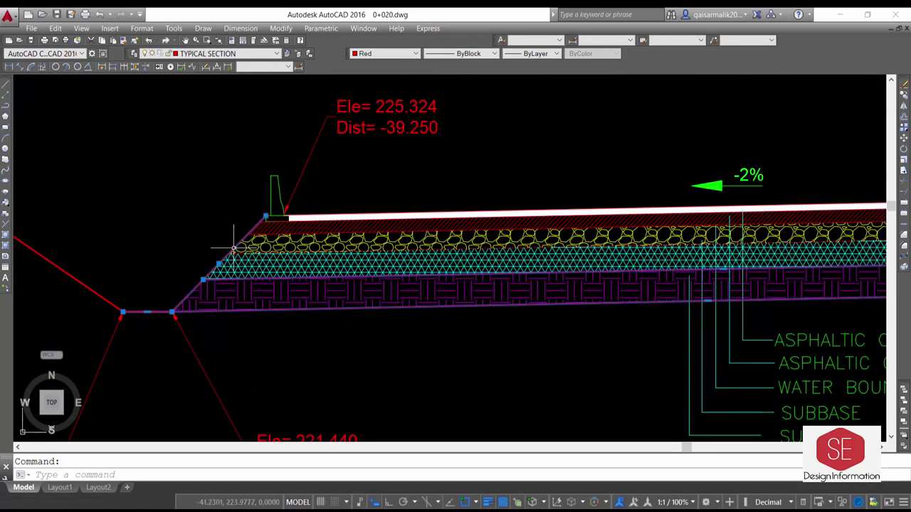
scroll(233, 249, down, 5)
scroll(292, 271, up, 4)
scroll(287, 271, up, 1)
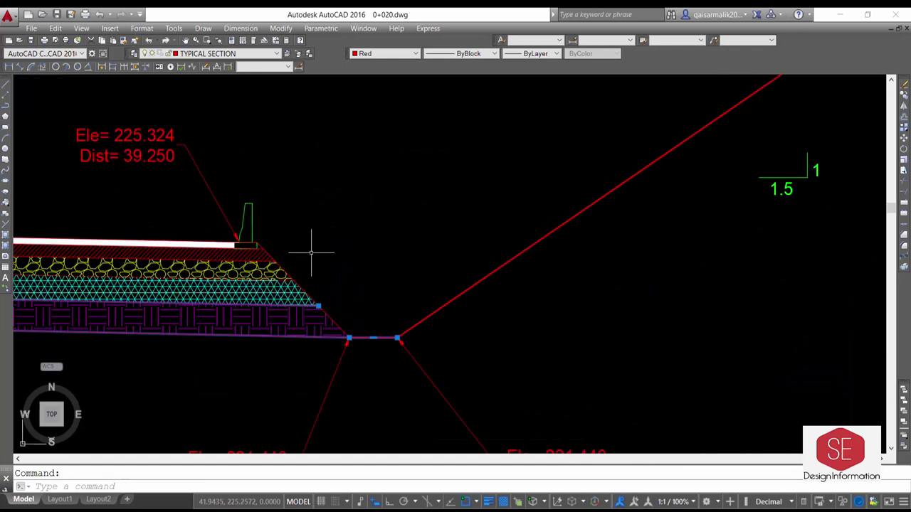
text(co)
key(Return)
click(459, 213)
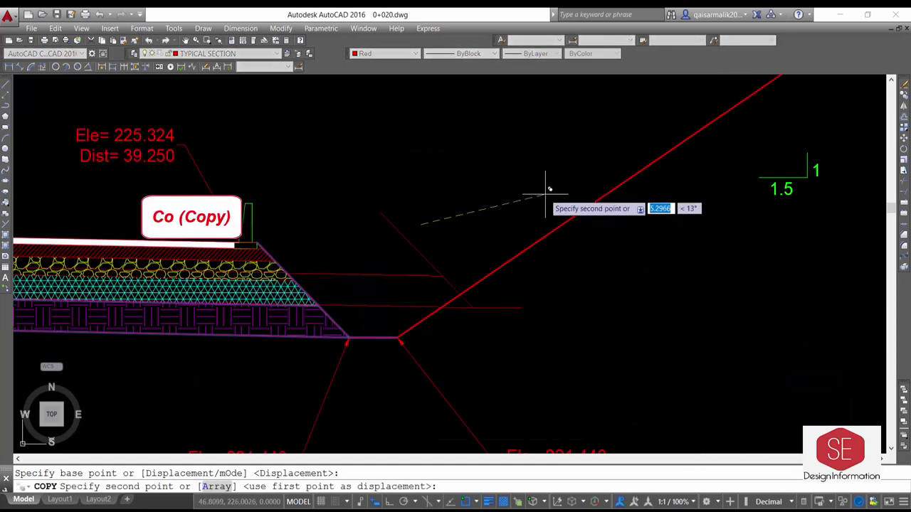
scroll(306, 313, down, 5)
click(260, 292)
key(Escape)
scroll(129, 305, up, 3)
scroll(480, 285, up, 2)
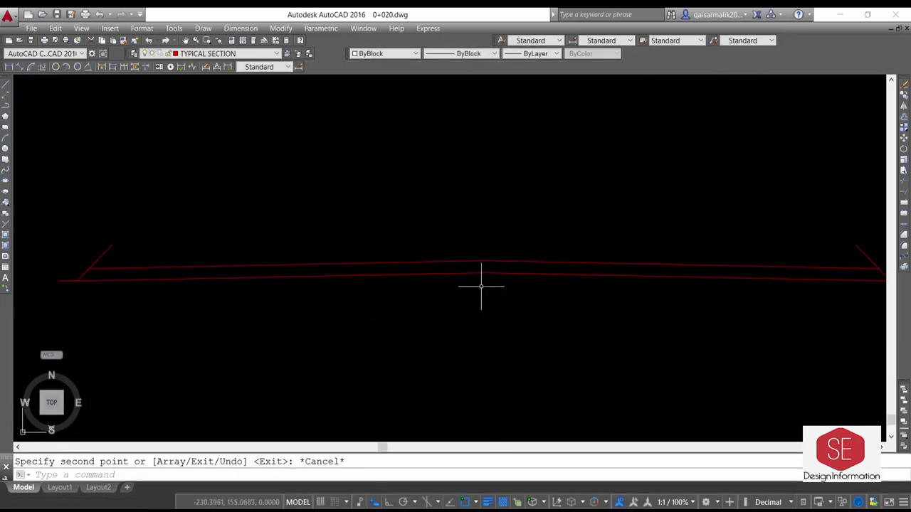
scroll(544, 296, down, 1)
- Make Yellow the current colour and create a boundary inside the copied outline
text(b)
key(Escape)
click(385, 54)
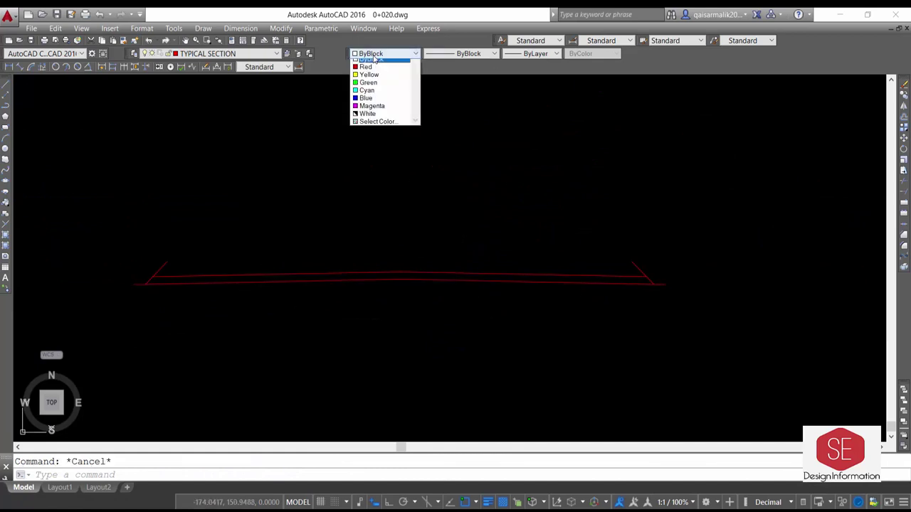
click(371, 80)
text(bo)
key(Return)
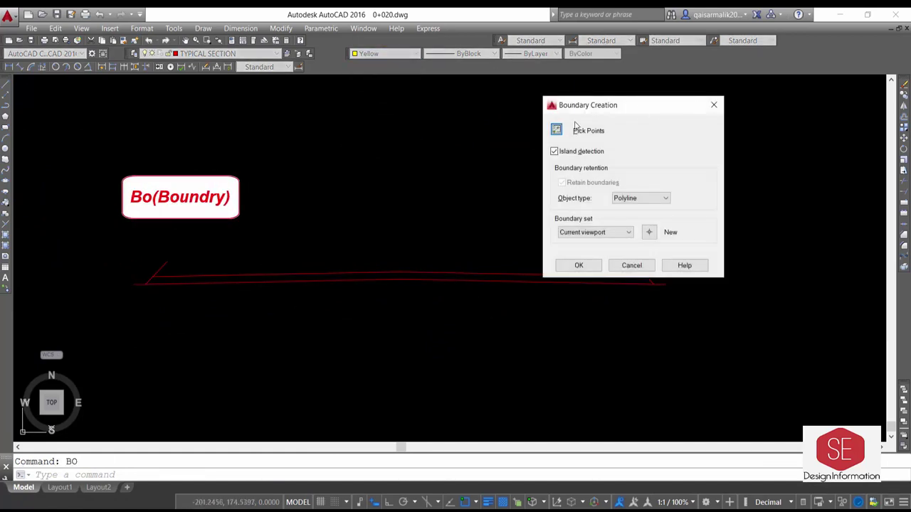
click(558, 128)
click(432, 276)
- Move the yellow boundary up above the red outline and select it
key(Return)
text(m)
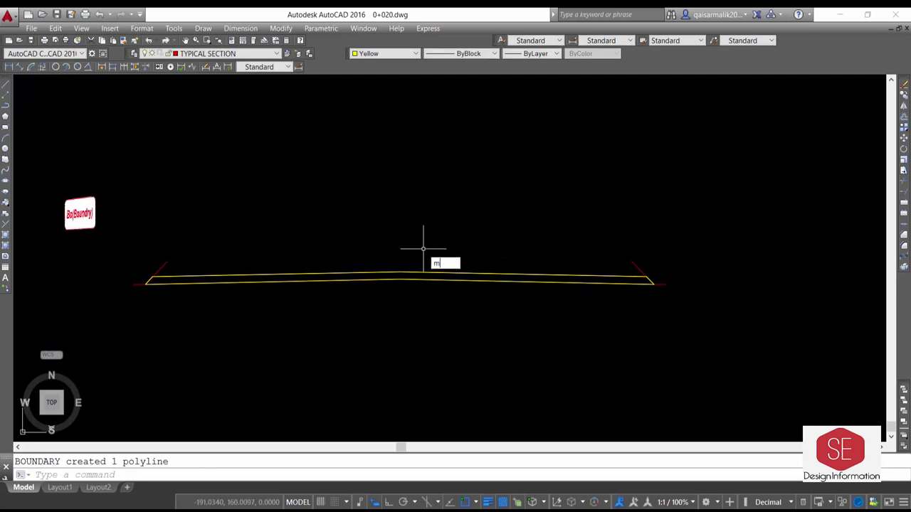
key(Return)
click(421, 272)
click(420, 262)
click(420, 203)
click(421, 179)
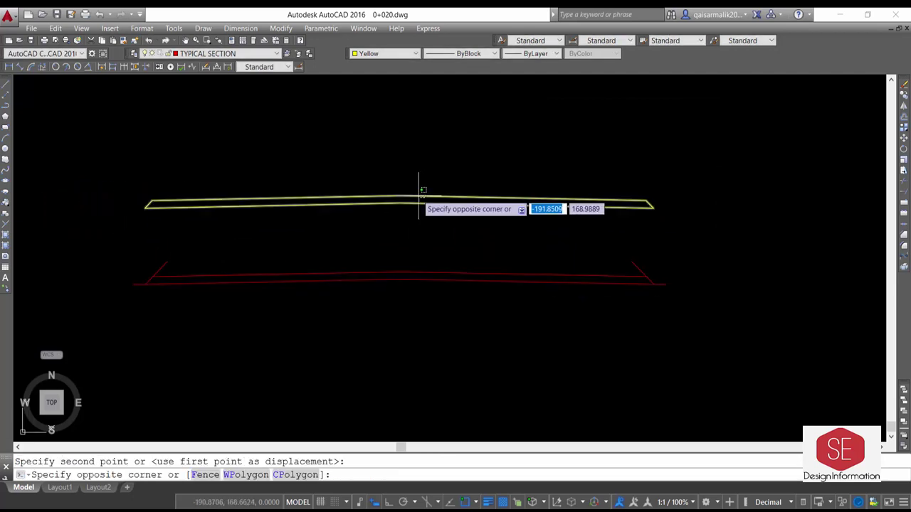
click(427, 207)
- List the boundary's properties, copy its area 107.9951, and paste it into the drawing
text(li)
key(Return)
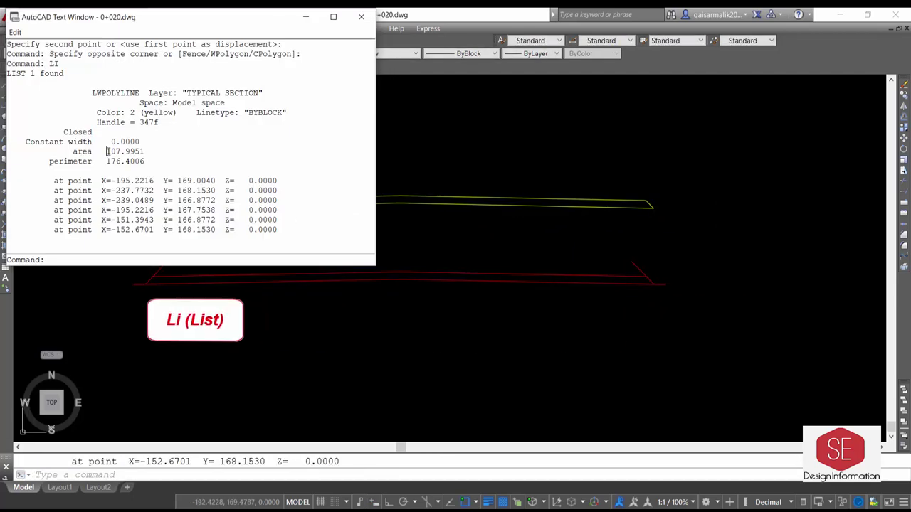
drag(106, 152, 143, 151)
right_click(143, 153)
click(173, 195)
click(361, 17)
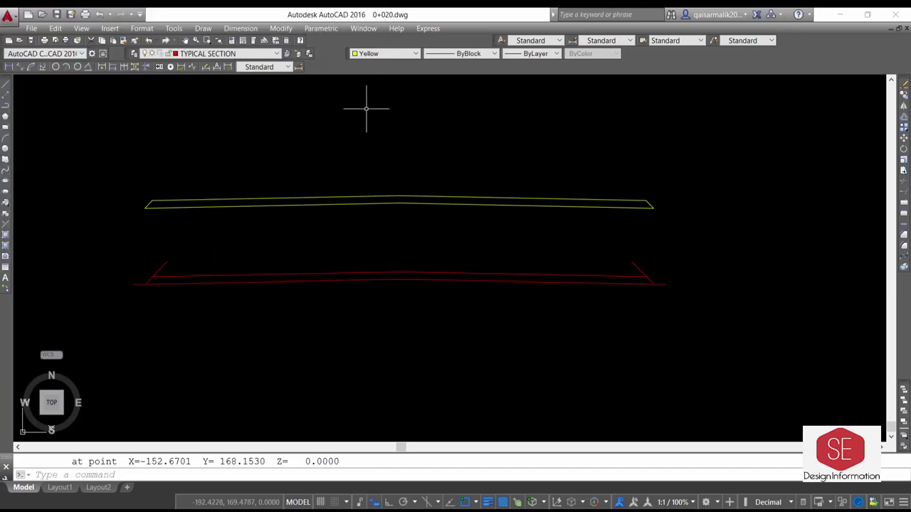
key(ctrl+v)
- Place 107.9951 and move it to the centre of the Area in Fill cell
click(664, 274)
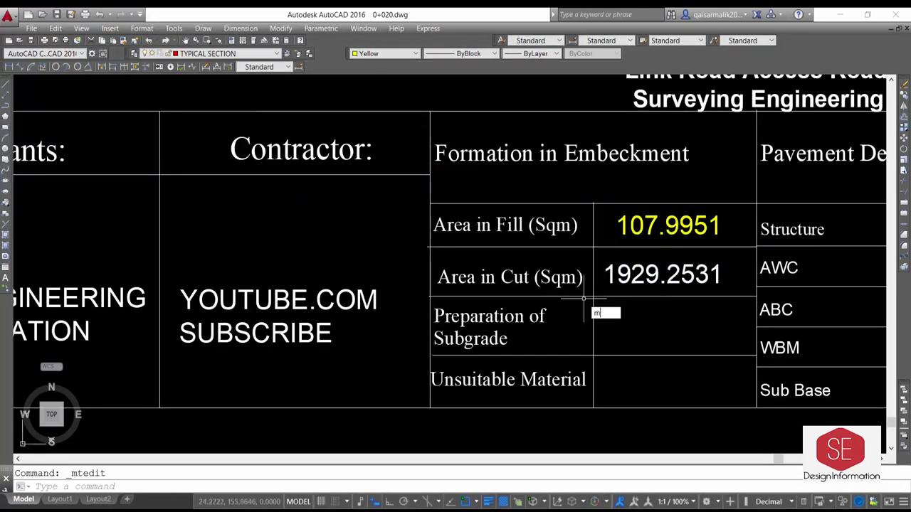
text(m)
key(Return)
click(672, 227)
key(Return)
click(653, 302)
click(652, 303)
scroll(653, 302, down, 3)
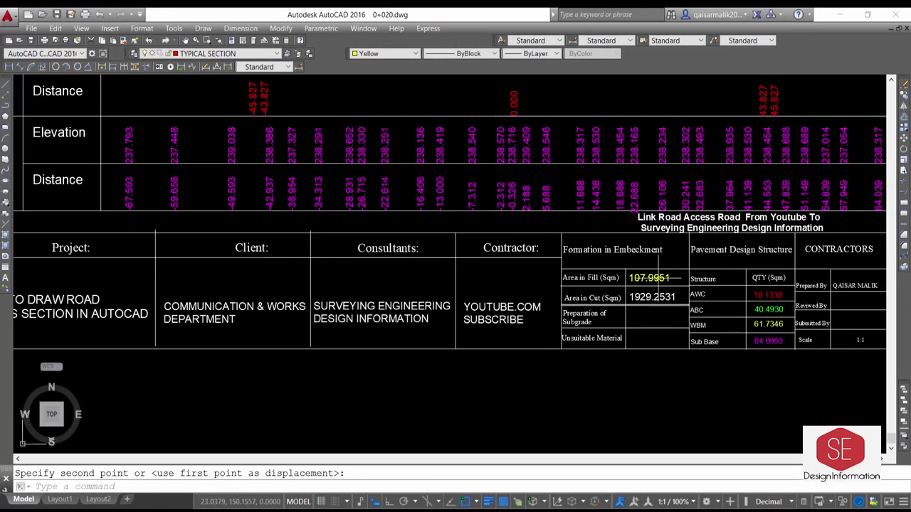
scroll(640, 285, down, 3)
scroll(627, 263, down, 3)
scroll(624, 256, up, 5)
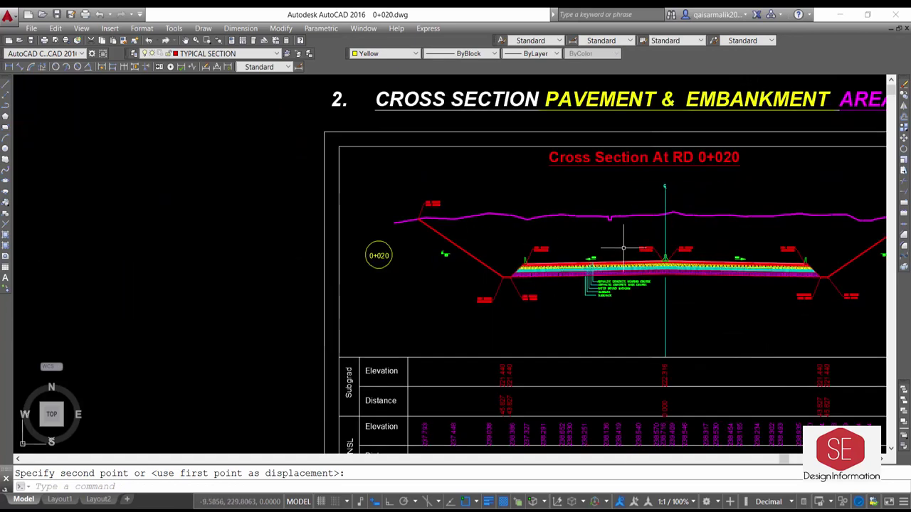
scroll(623, 248, down, 5)
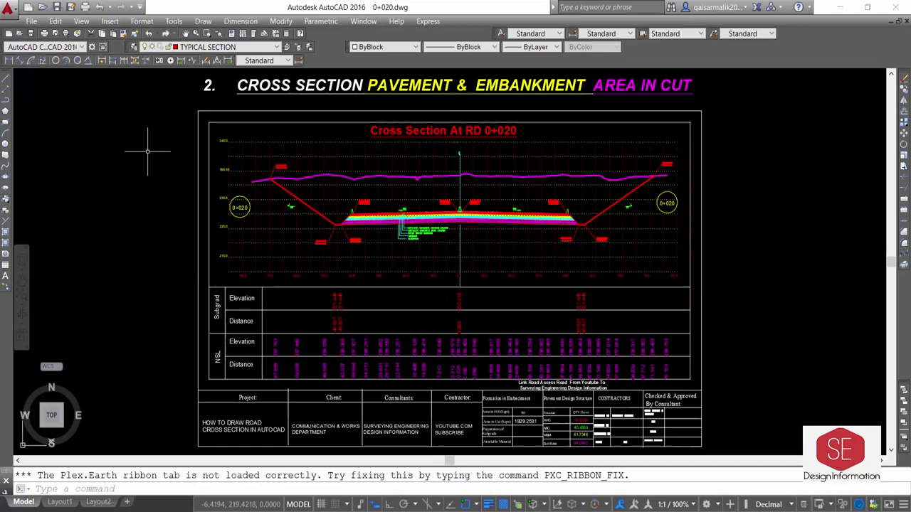
- Switch to 0+040.dwg and zoom to its extents with Z, E
key(ctrl+Tab)
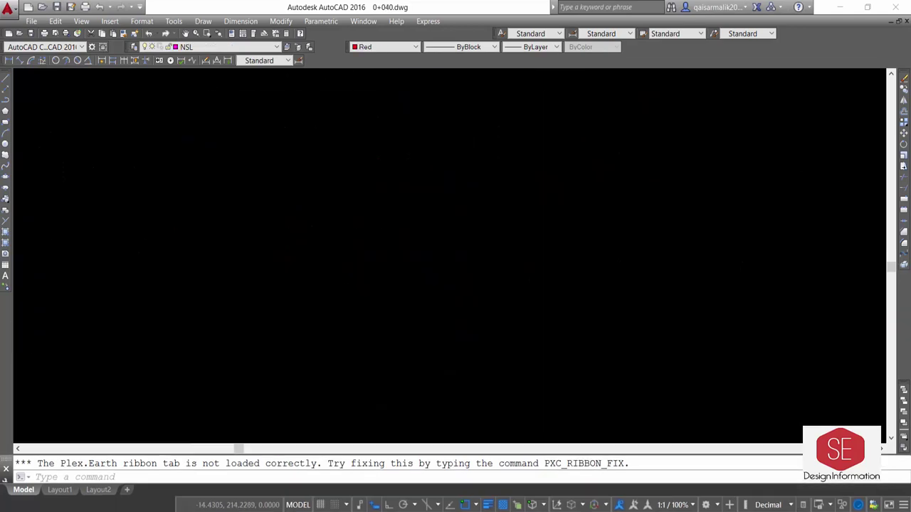
text(z)
key(Return)
text(e)
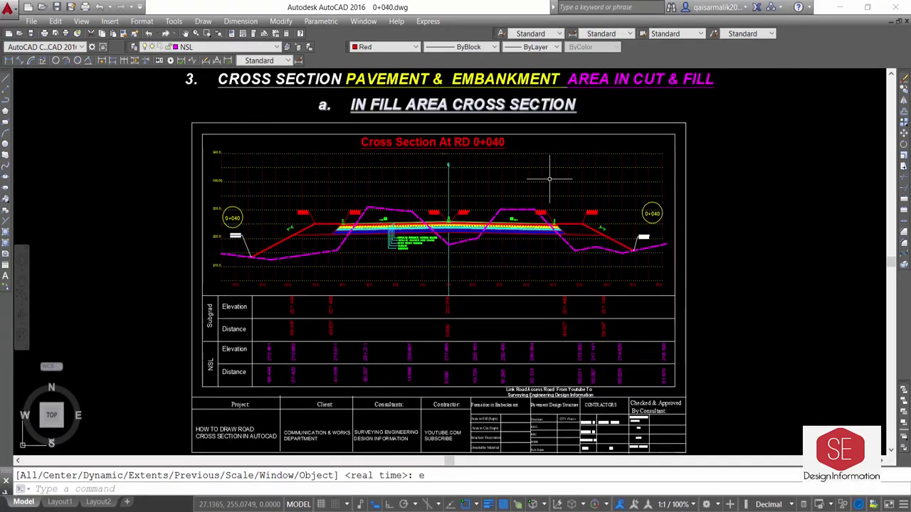
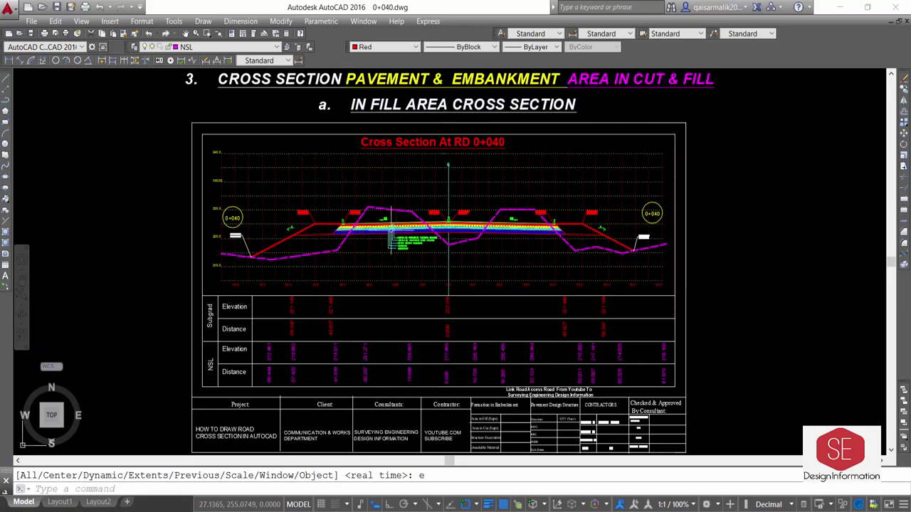
- Paste the AWC, ABC, WBM and Sub Base quantities at their original coordinates in the table
scroll(399, 231, up, 2)
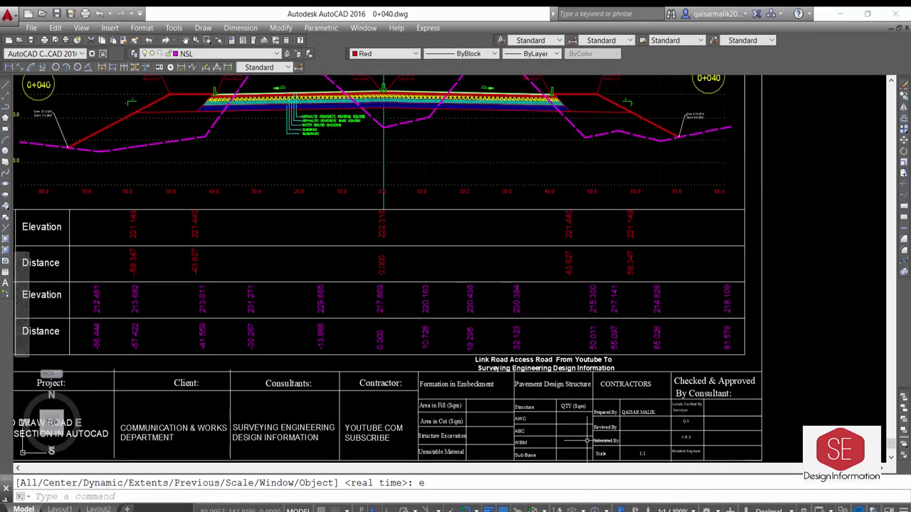
right_click(567, 240)
mouse_move(598, 273)
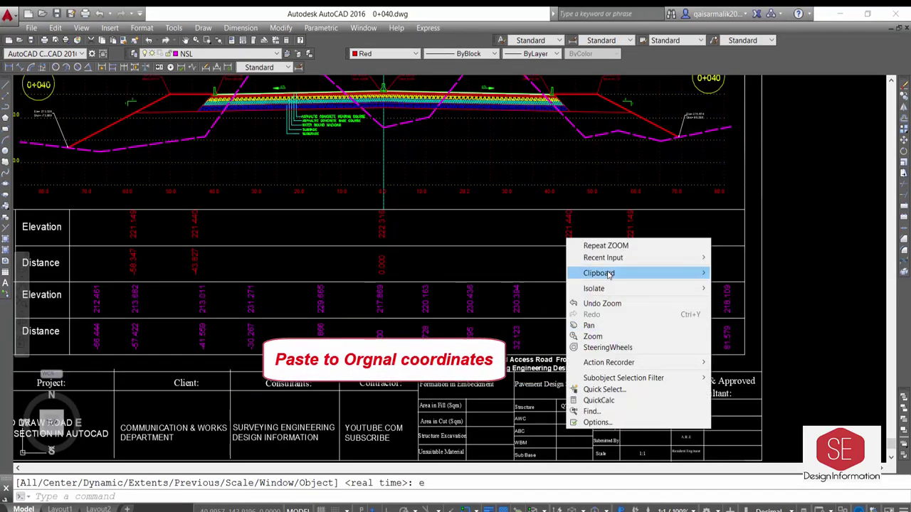
click(741, 327)
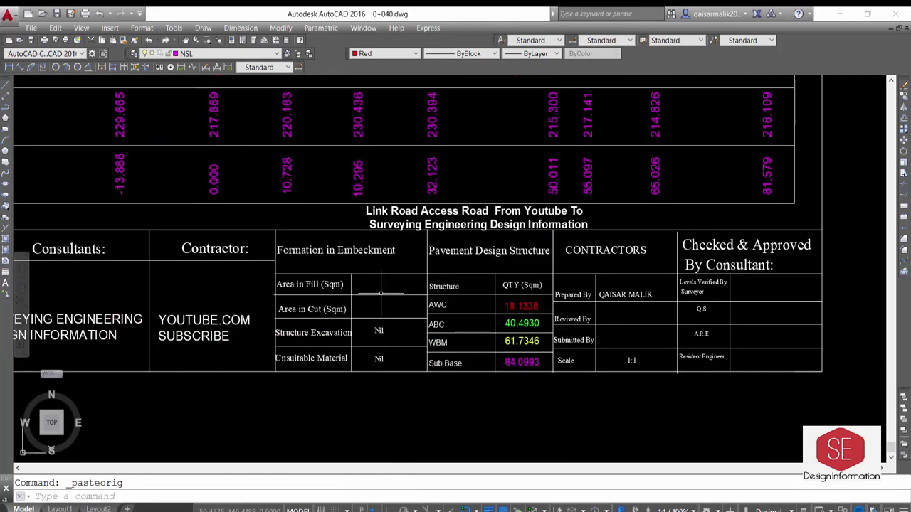
scroll(381, 292, down, 5)
scroll(427, 256, down, 2)
scroll(487, 232, up, 2)
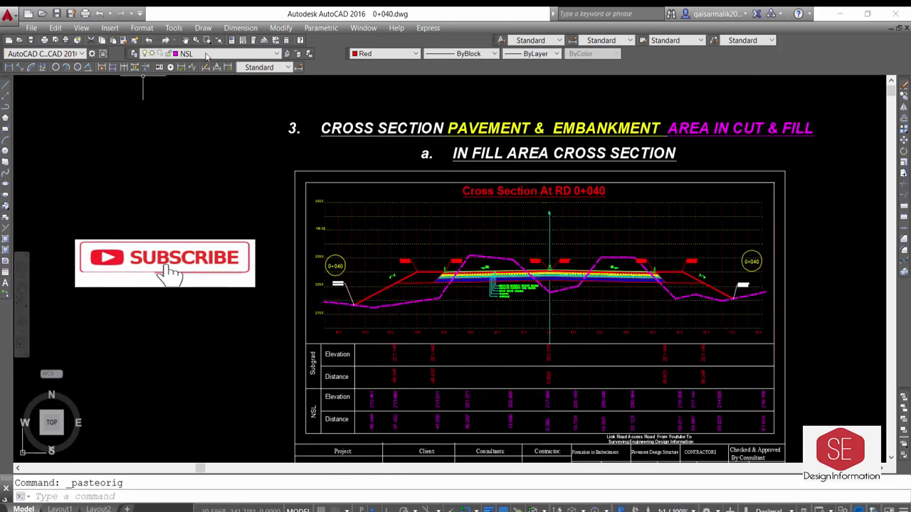
click(207, 55)
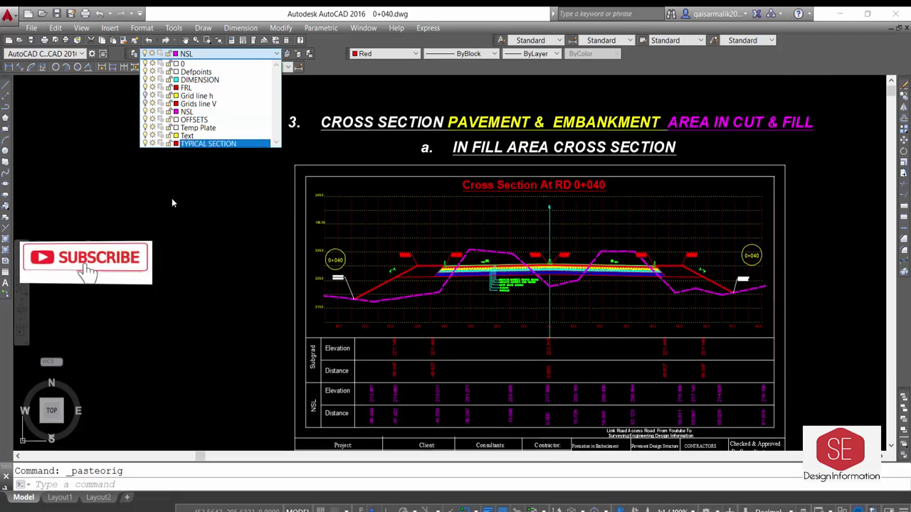
- Copy the whole 0+040 cross section with CO to a spot beside the original
text(co)
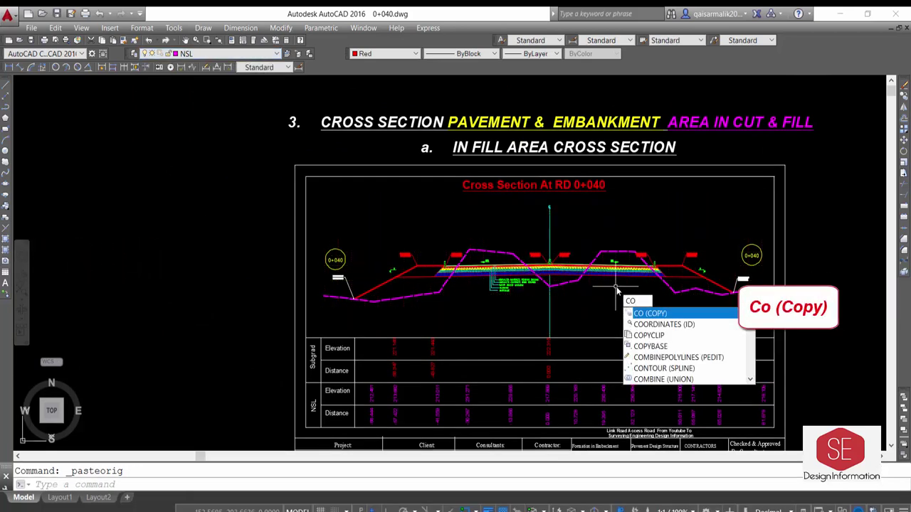
key(Return)
click(721, 228)
click(366, 316)
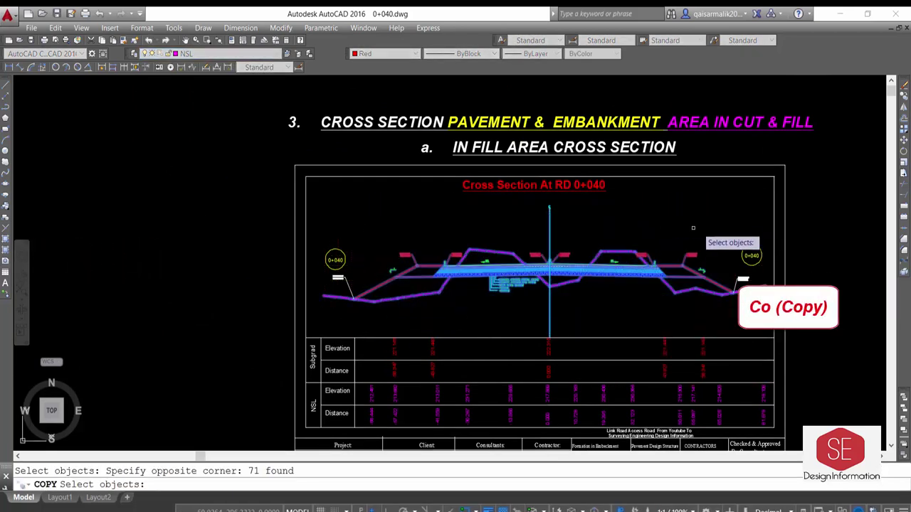
click(700, 226)
click(394, 299)
key(Return)
scroll(655, 227, down, 2)
click(654, 228)
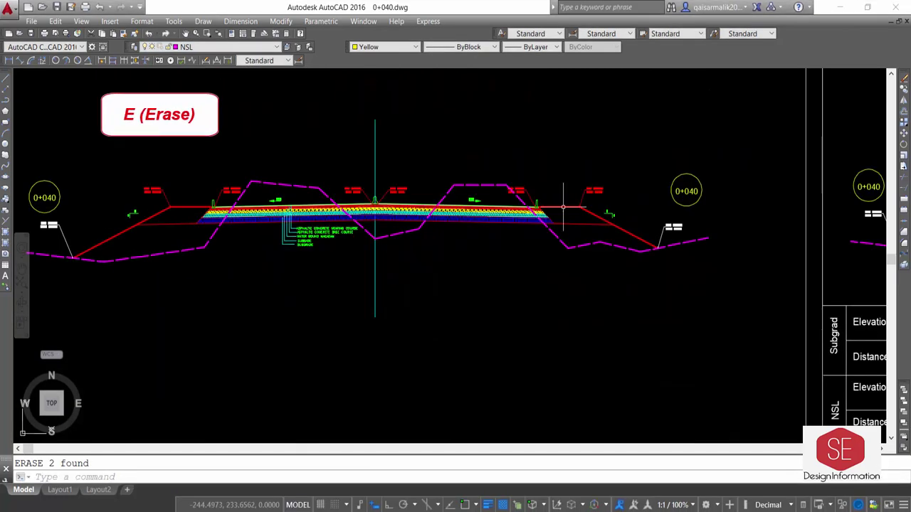
scroll(773, 152, up, 3)
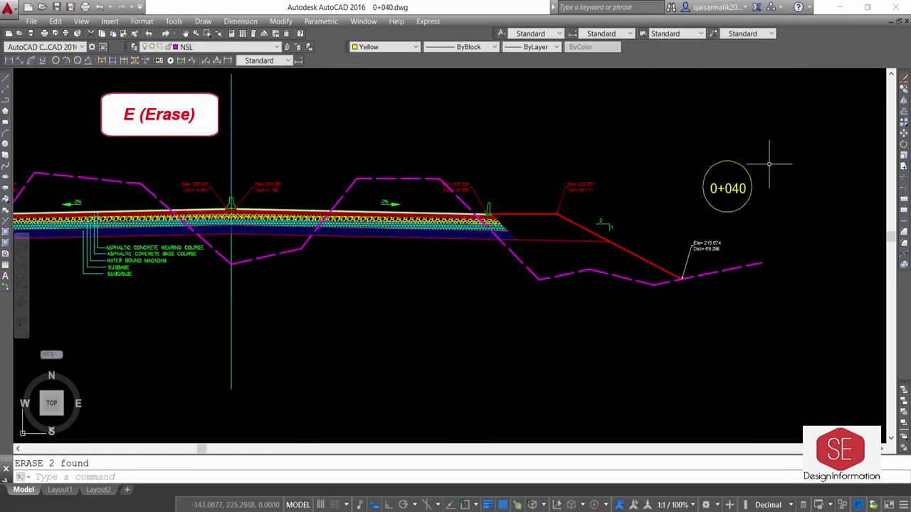
- Select the pavement hatch and erase the two unwanted objects and the stray red line from the copy
click(773, 152)
click(704, 245)
scroll(297, 221, up, 5)
text(tr)
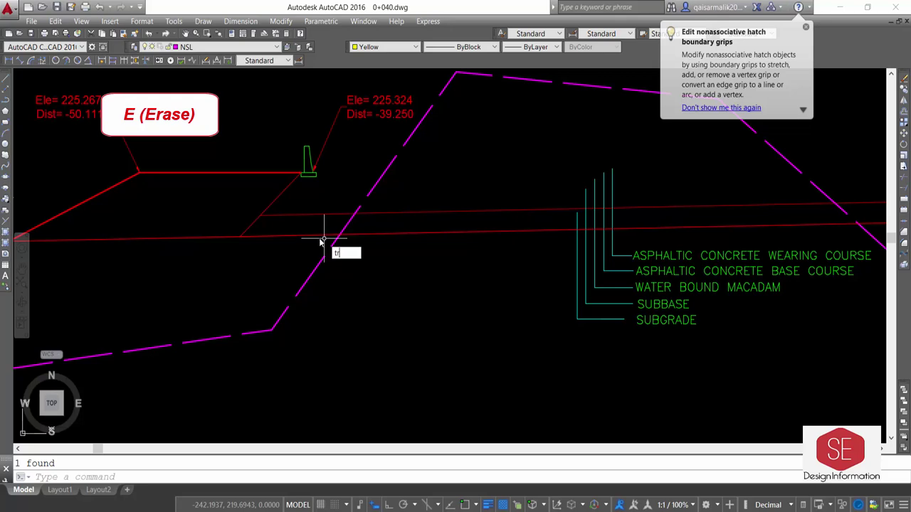
key(Return)
scroll(315, 235, down, 2)
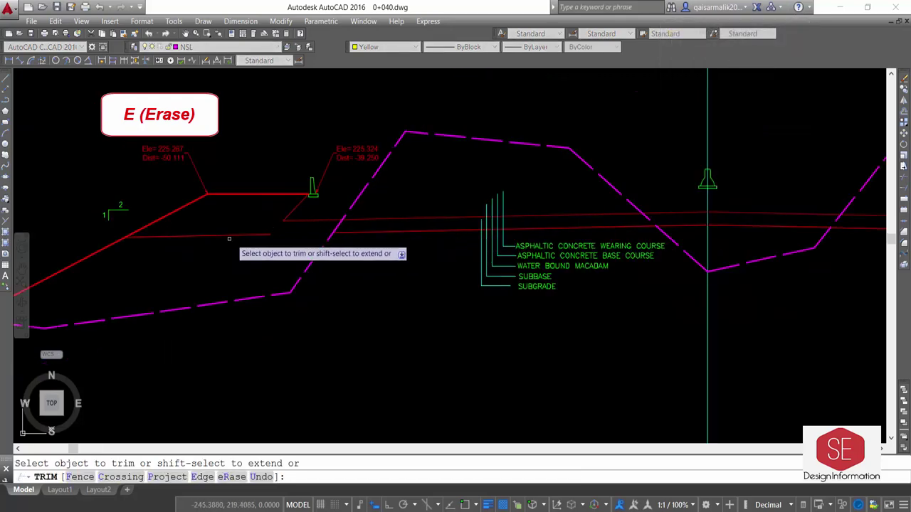
key(Escape)
click(122, 238)
click(275, 225)
text(e)
key(Return)
scroll(244, 241, down, 2)
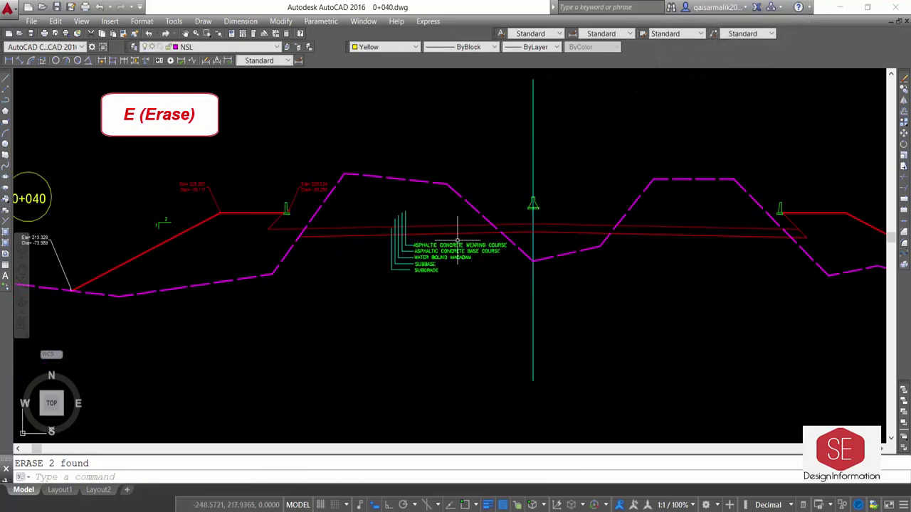
click(310, 238)
text(e)
key(Return)
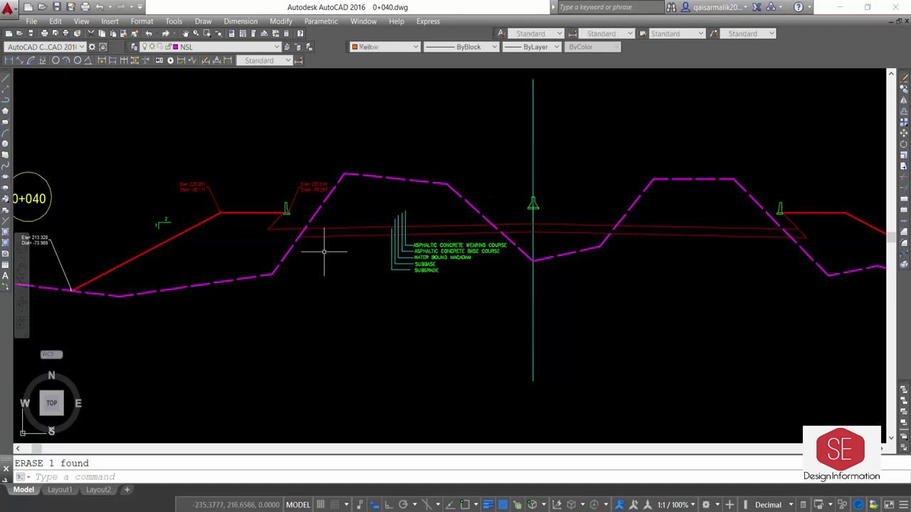
- Delete the pavement layer labels and their leader lines from the copied section
click(793, 236)
key(Escape)
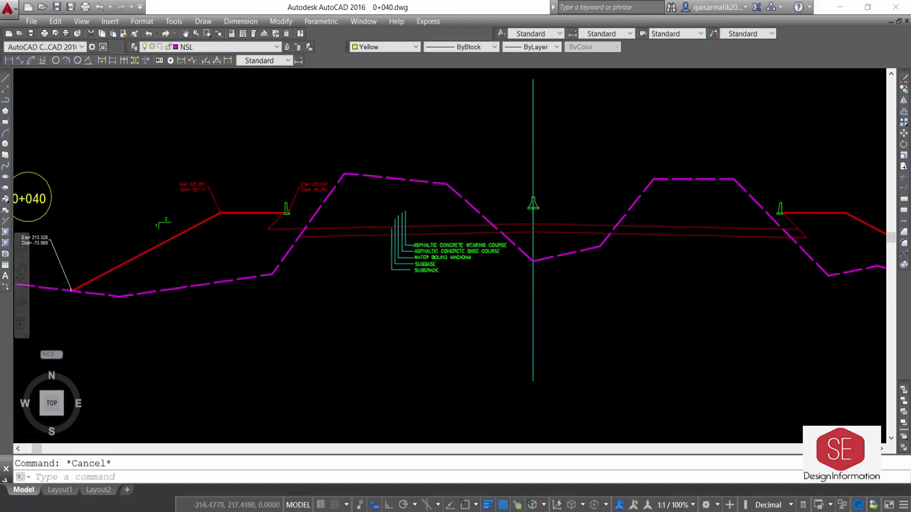
scroll(783, 235, up, 4)
text(tr)
key(Return)
key(Return)
scroll(423, 248, down, 2)
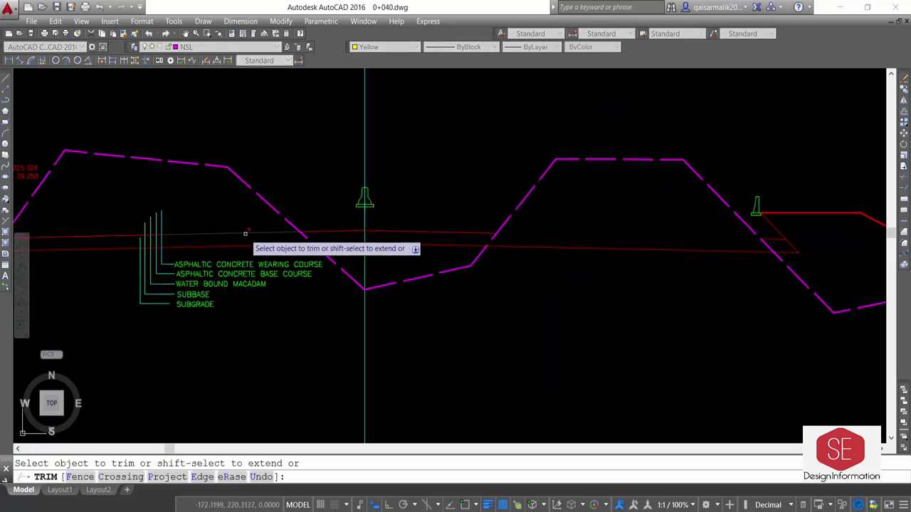
middle_drag(244, 233, 331, 235)
key(Escape)
drag(490, 331, 384, 205)
key(Delete)
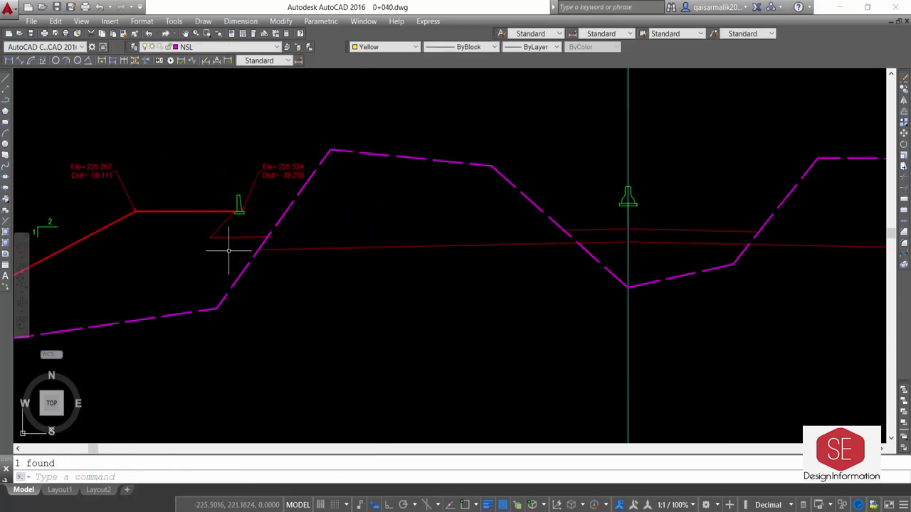
scroll(225, 237, down, 2)
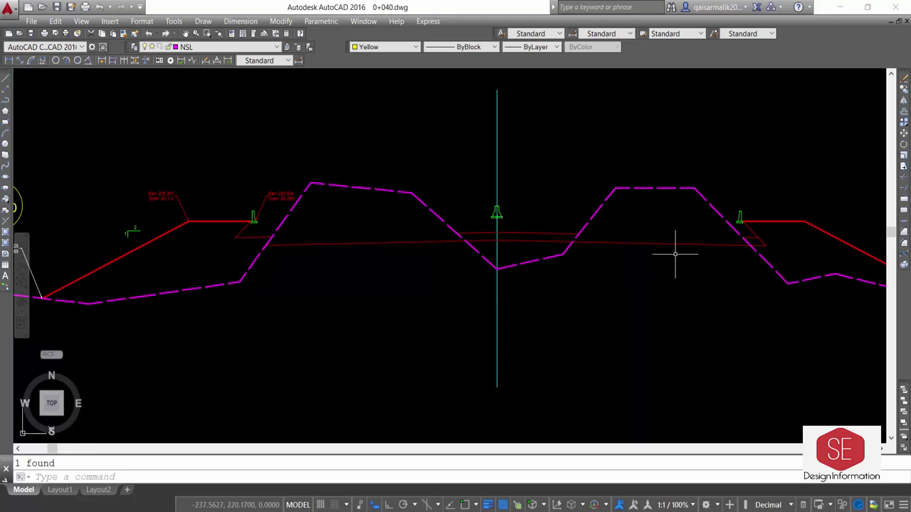
scroll(772, 239, up, 2)
- Trim the dark-red line where it overhangs past the right side slope
text(tr)
key(Return)
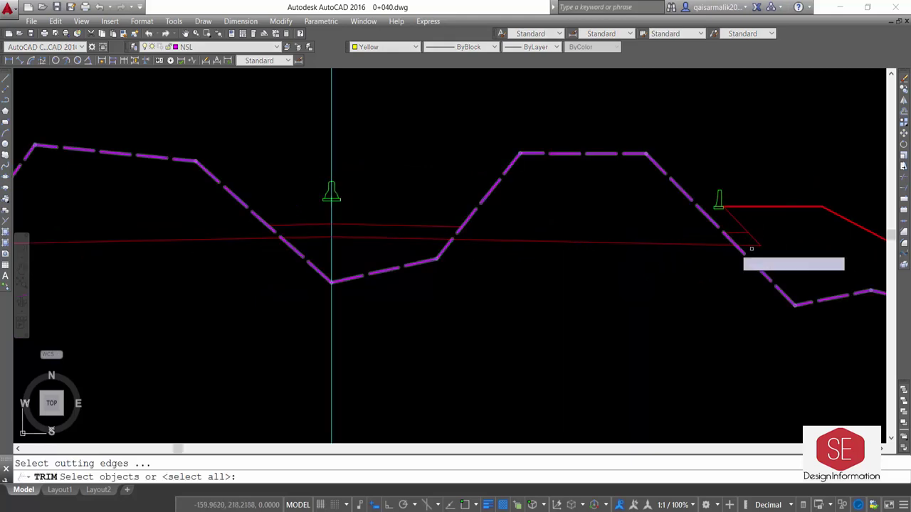
key(Return)
click(753, 248)
scroll(740, 236, up, 2)
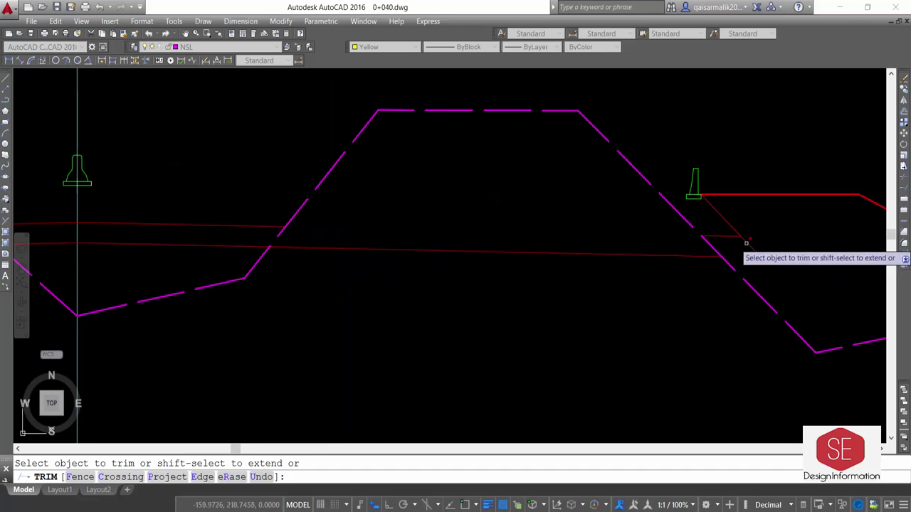
key(Escape)
scroll(582, 217, down, 2)
scroll(626, 228, down, 2)
scroll(733, 261, down, 2)
scroll(584, 240, up, 4)
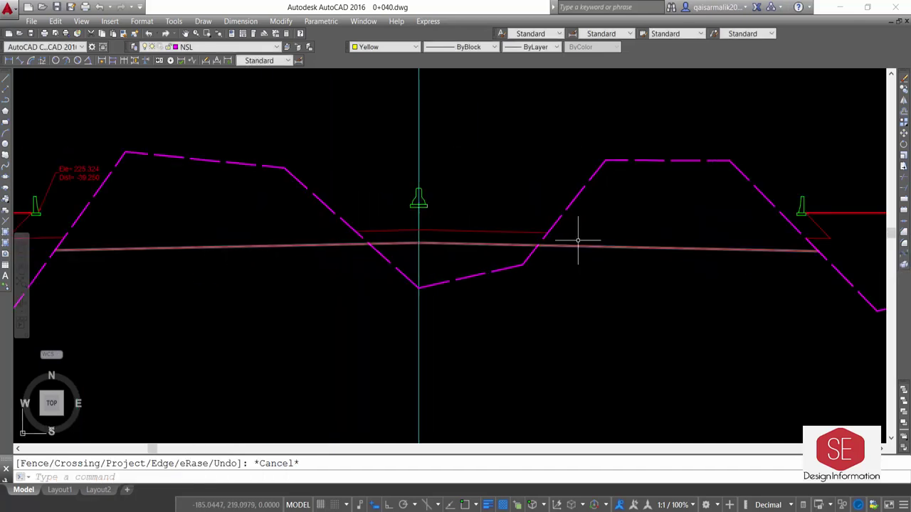
scroll(546, 232, down, 2)
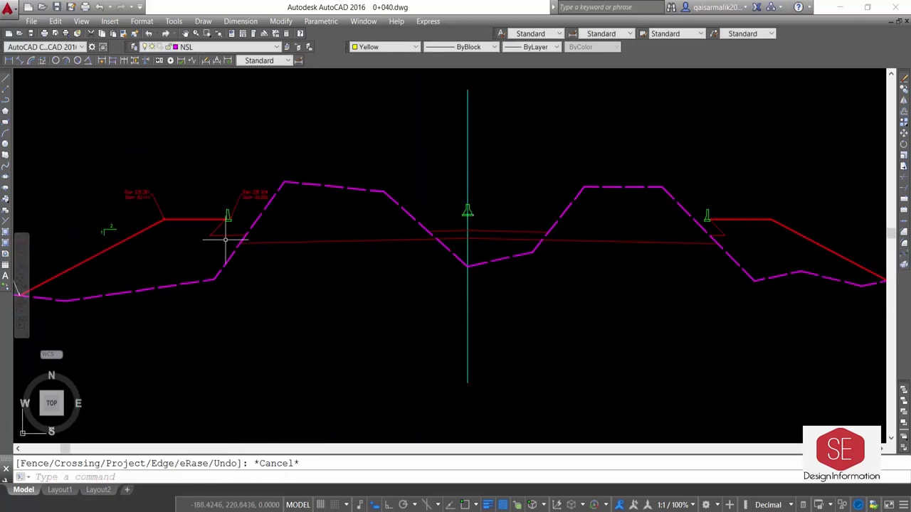
scroll(491, 247, up, 2)
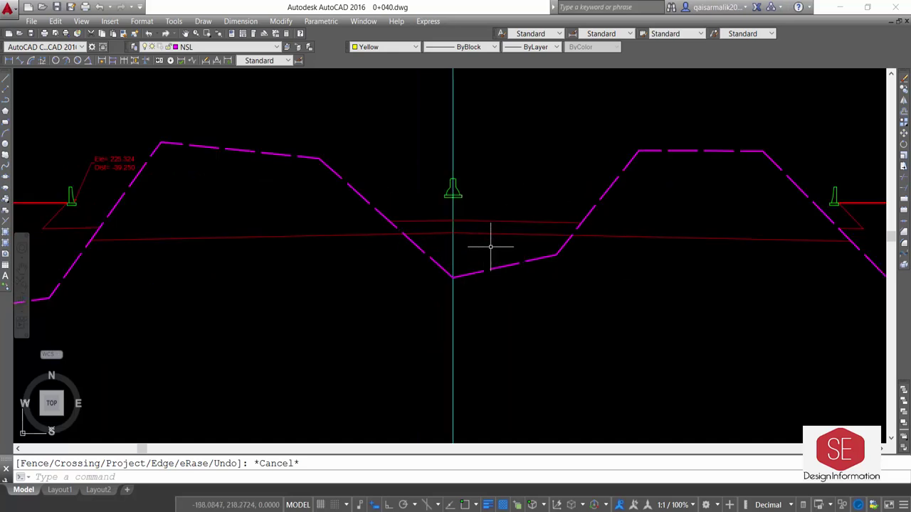
- Trim the excess pavement line segments near the centre of the copied section
text(tr)
key(Return)
click(417, 228)
click(456, 231)
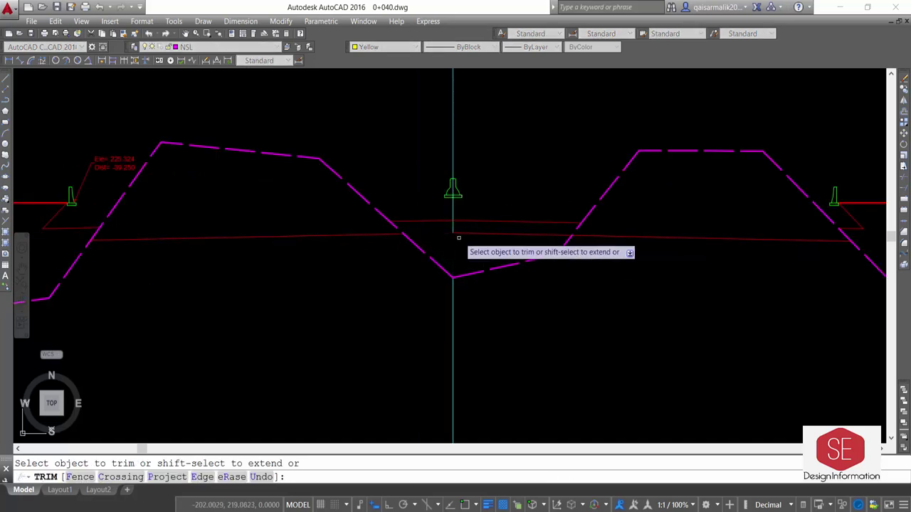
click(470, 235)
click(532, 261)
key(Escape)
scroll(512, 240, down, 2)
scroll(328, 245, down, 1)
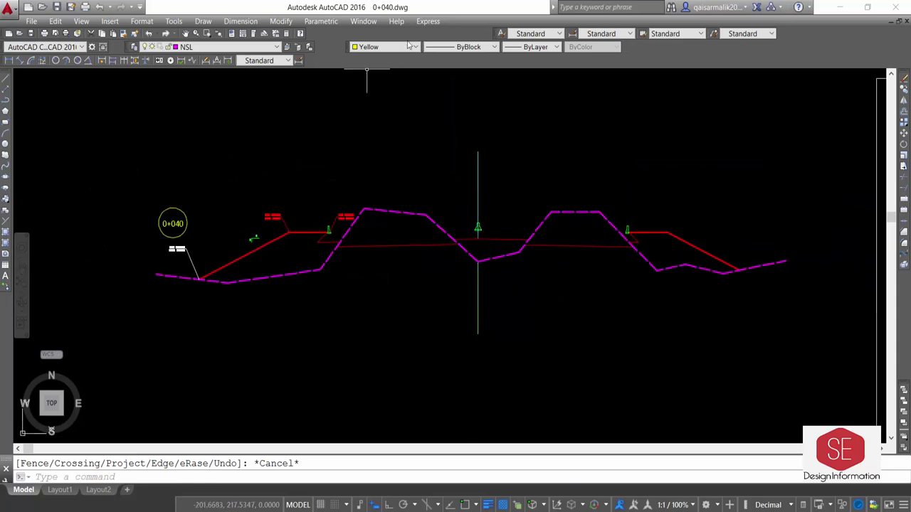
- Create green boundary polylines inside the fill areas and move the trapezoids up clear of the section
click(377, 47)
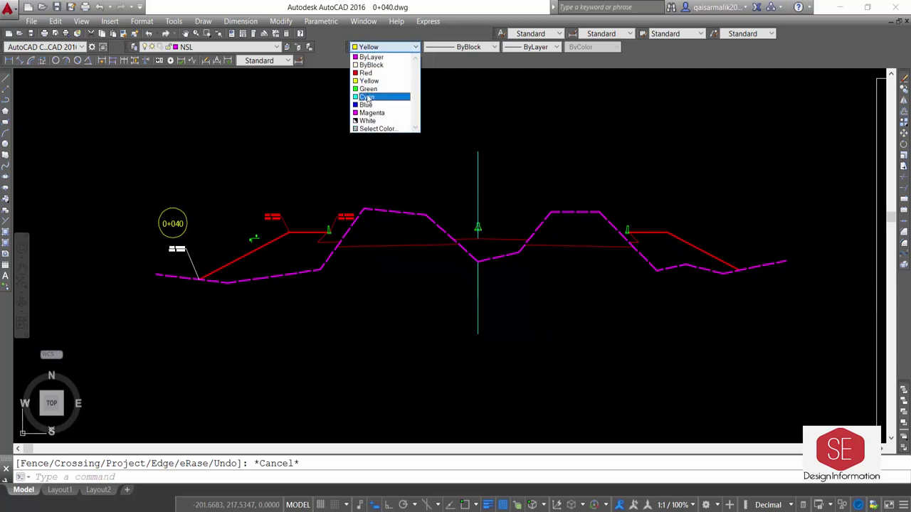
click(377, 92)
key(Return)
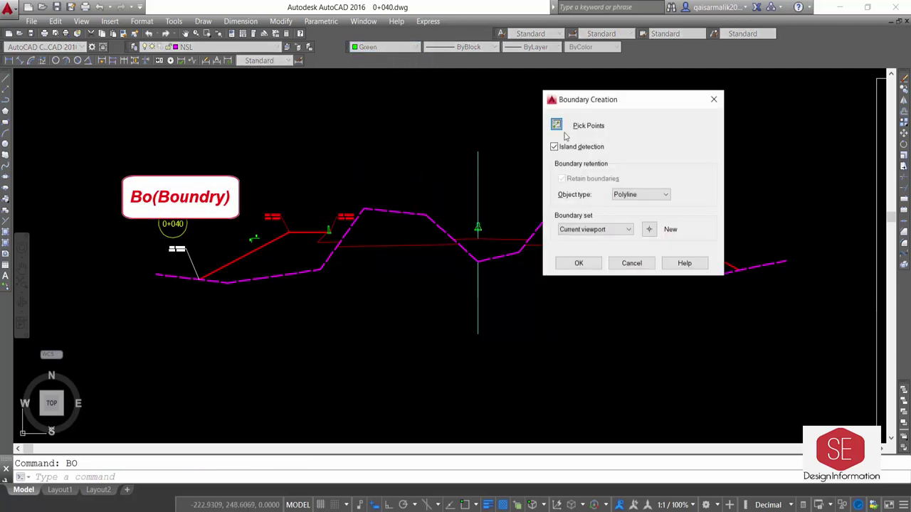
click(554, 125)
click(527, 226)
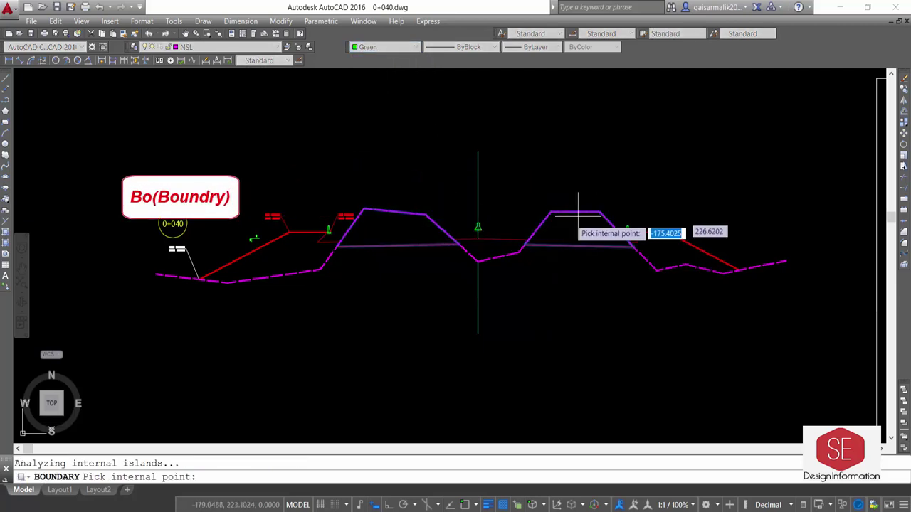
key(Return)
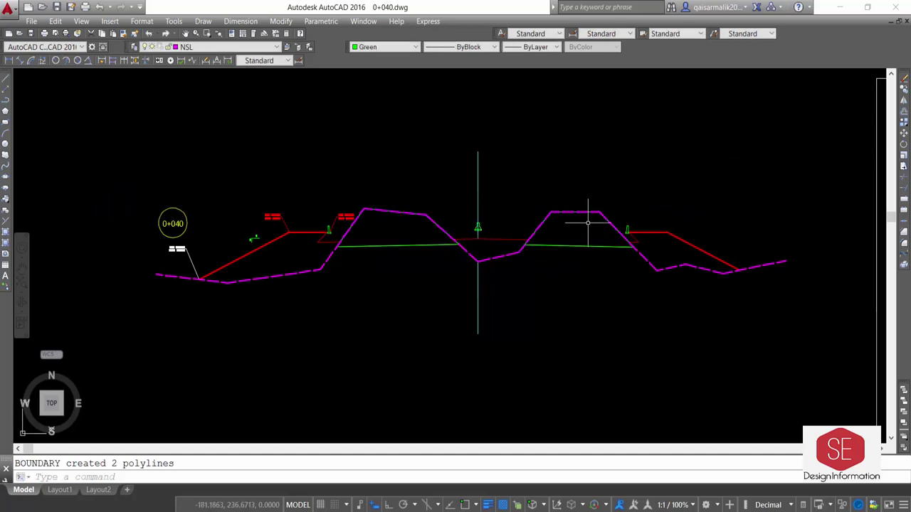
text(m)
key(Return)
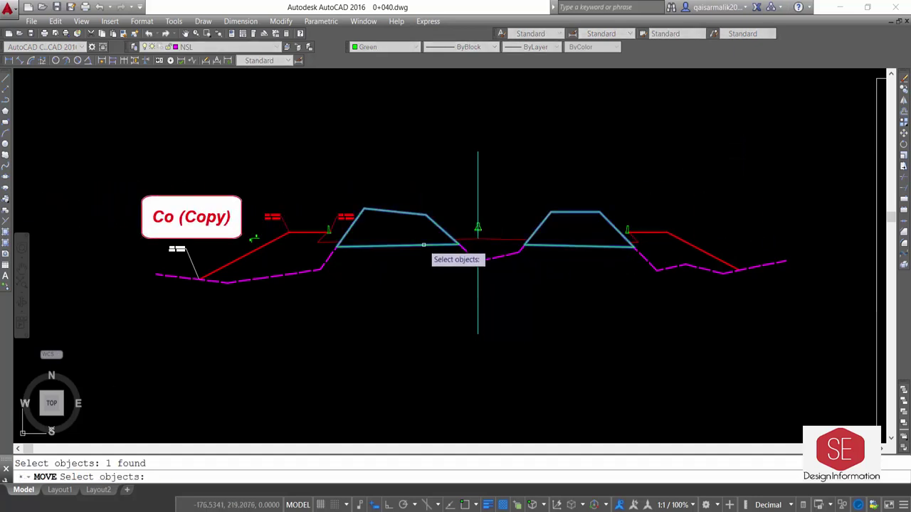
key(Return)
click(420, 271)
scroll(420, 270, down, 2)
click(414, 180)
scroll(455, 142, up, 2)
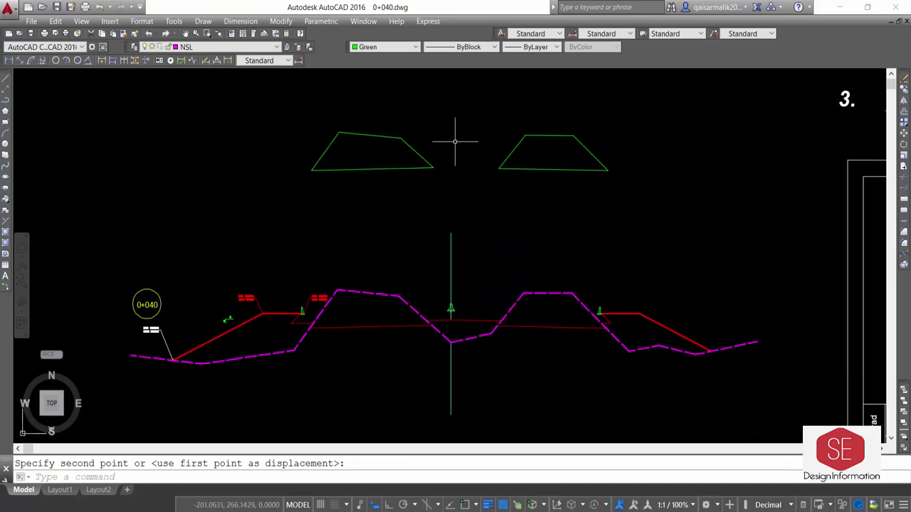
- List the left trapezoid's area and paste 209.2382 as a label inside it
text(li)
key(Return)
click(376, 135)
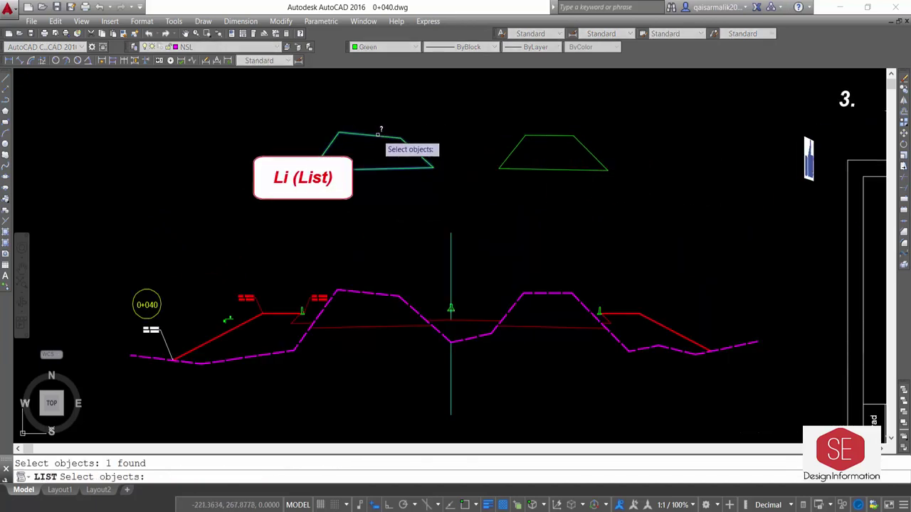
key(Return)
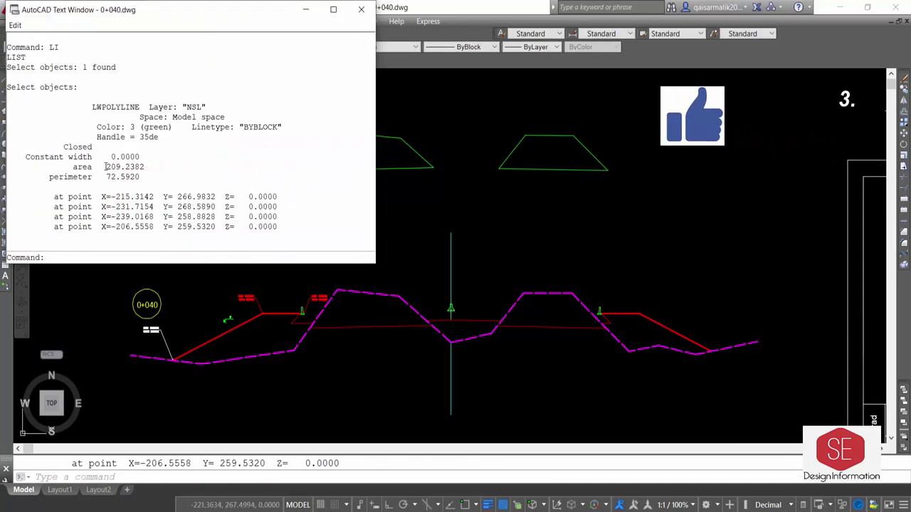
right_click(128, 169)
click(163, 204)
click(361, 9)
key(ctrl+v)
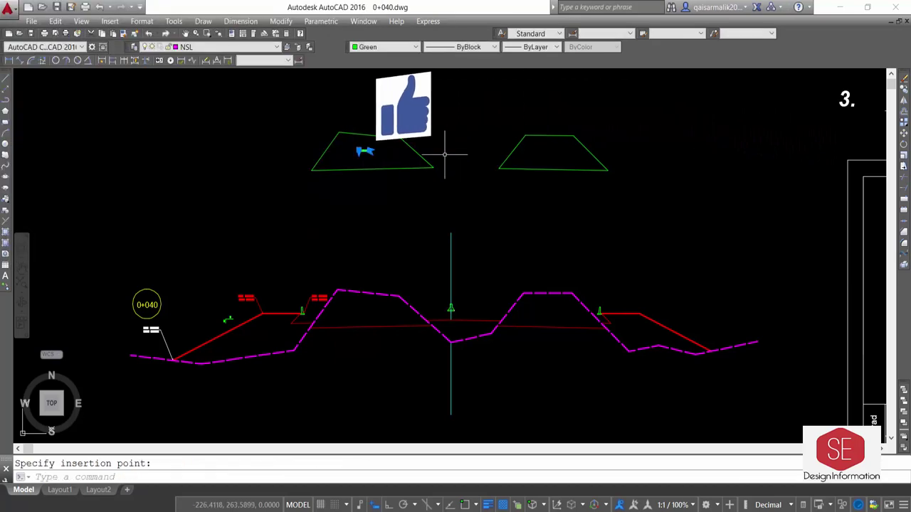
click(366, 151)
scroll(297, 185, up, 3)
scroll(562, 181, down, 4)
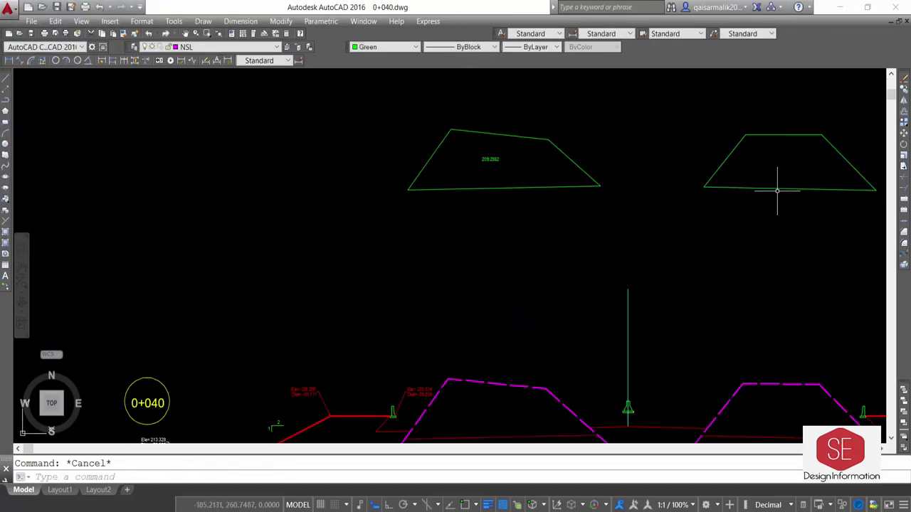
- List the right trapezoid, paste its area 180.1669 as a label, and begin summing in Calculator
click(777, 190)
text(LI)
key(Return)
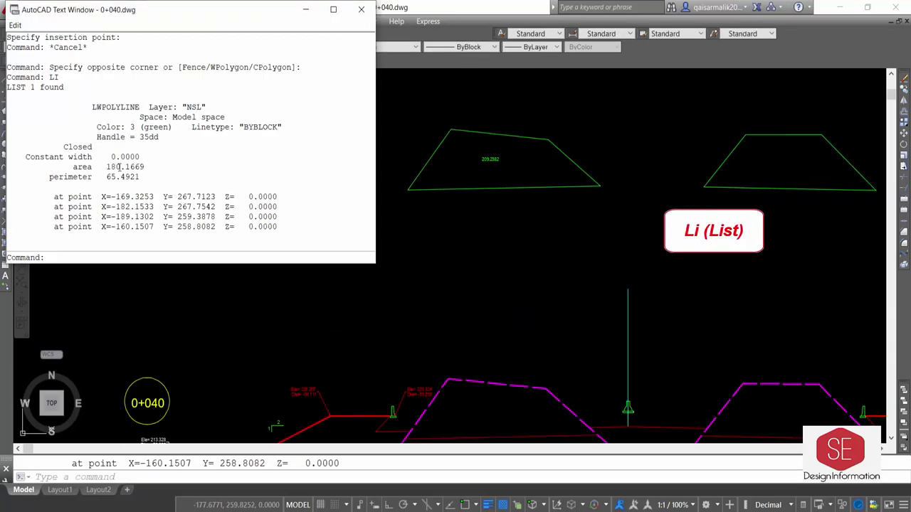
drag(107, 167, 149, 172)
right_click(178, 167)
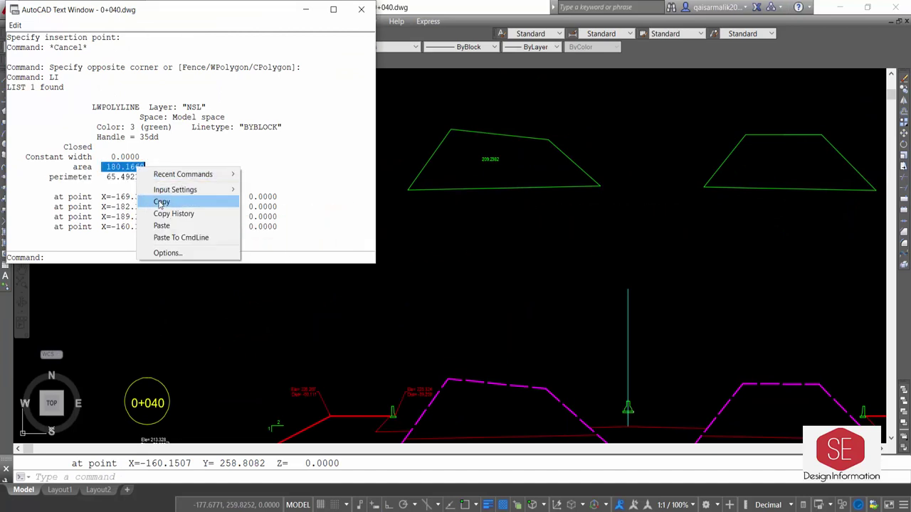
click(206, 199)
key(F2)
key(ctrl+v)
scroll(789, 135, up, 5)
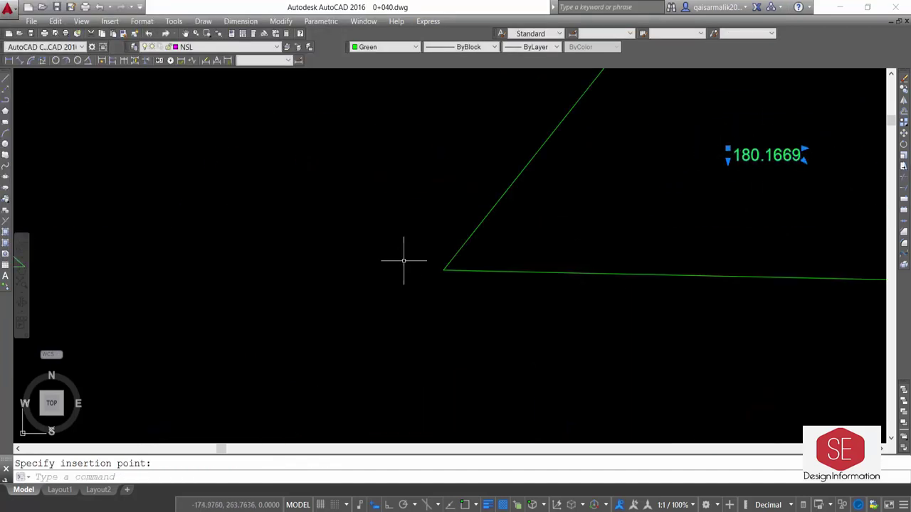
text(9.16)
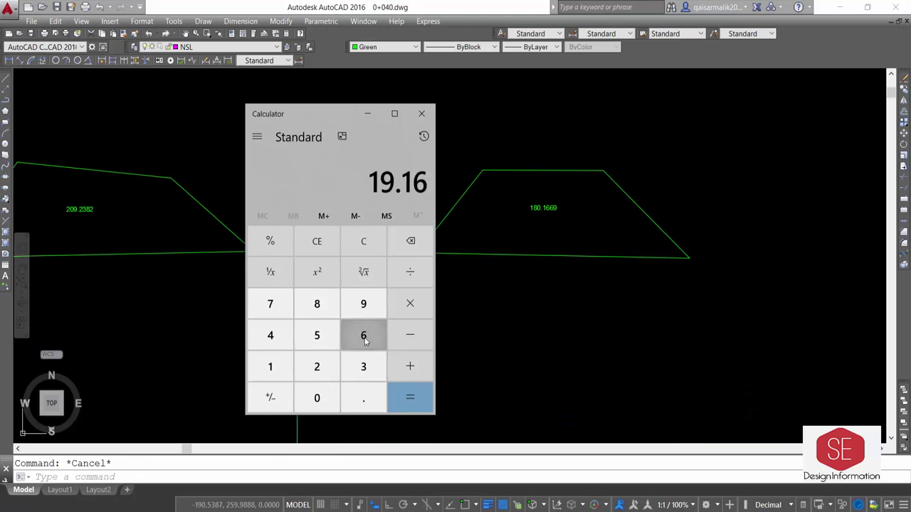
text(69 + 209.2)
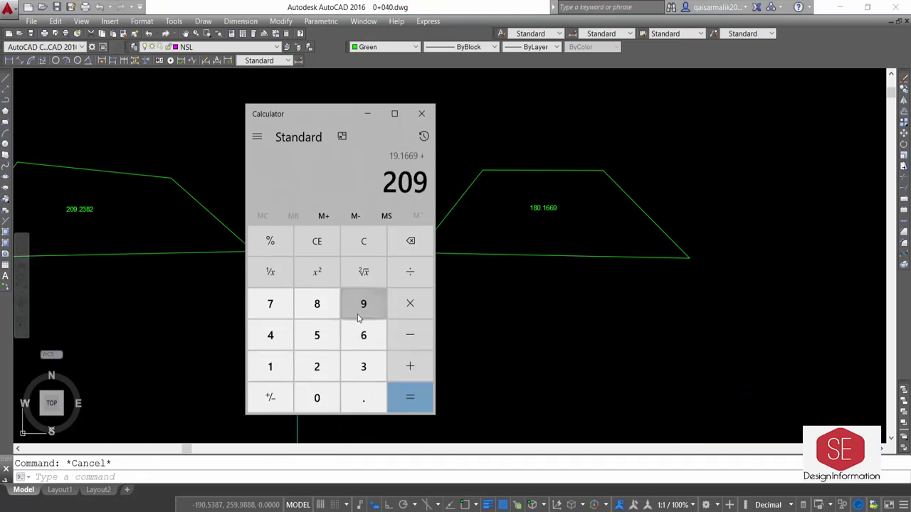
text(382)
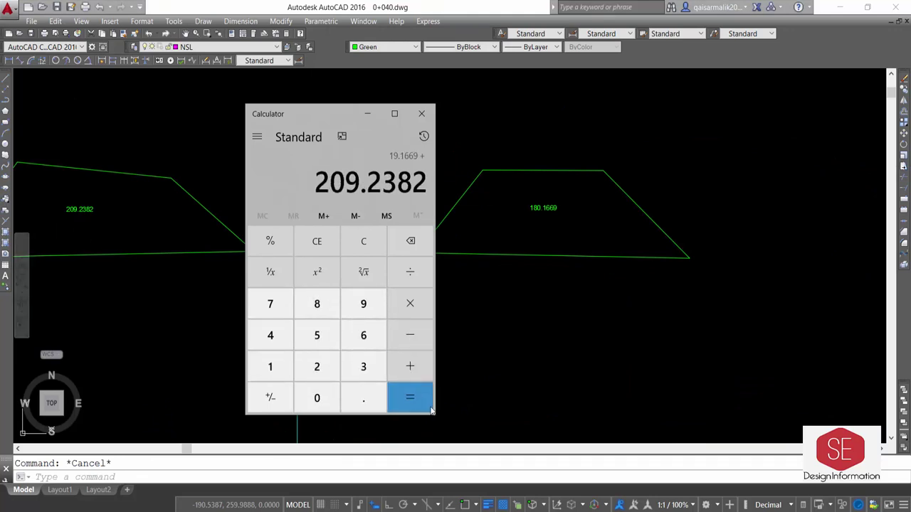
- Compute 19.1669 + 209.2382 = 228.4051 in Calculator, copy the result, and minimize Calculator
key(Return)
drag(319, 183, 403, 183)
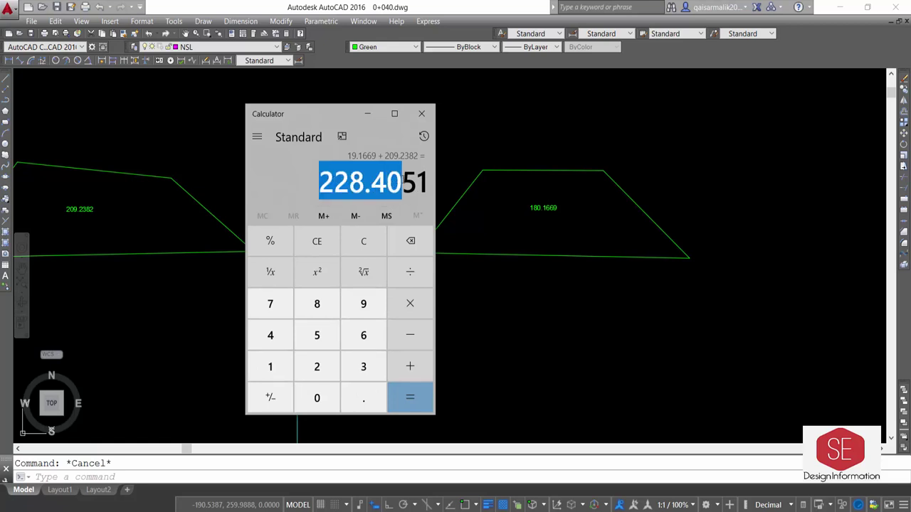
right_click(400, 179)
click(424, 188)
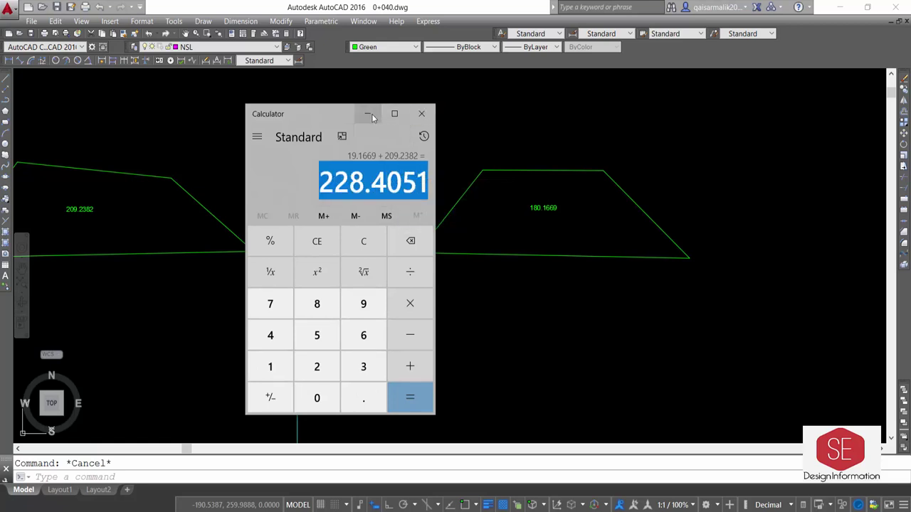
click(372, 118)
scroll(434, 210, down, 5)
scroll(437, 220, up, 5)
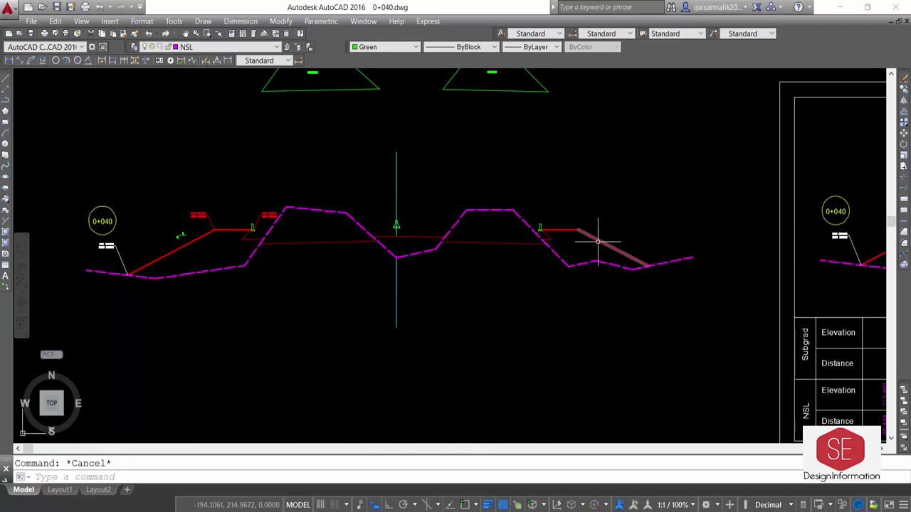
- Paste the total 228.4051 into the Preparation of Subgrade cell of the title-block table
scroll(463, 242, down, 4)
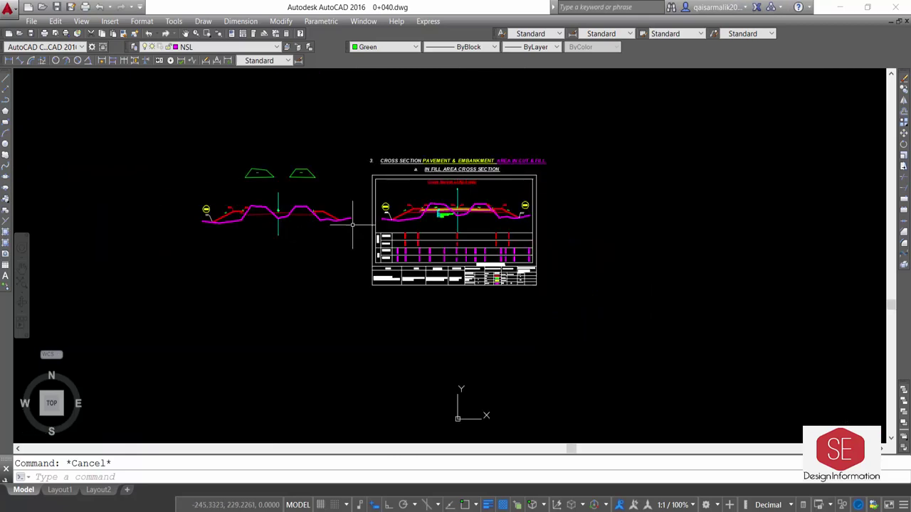
scroll(499, 277, up, 5)
scroll(392, 291, up, 4)
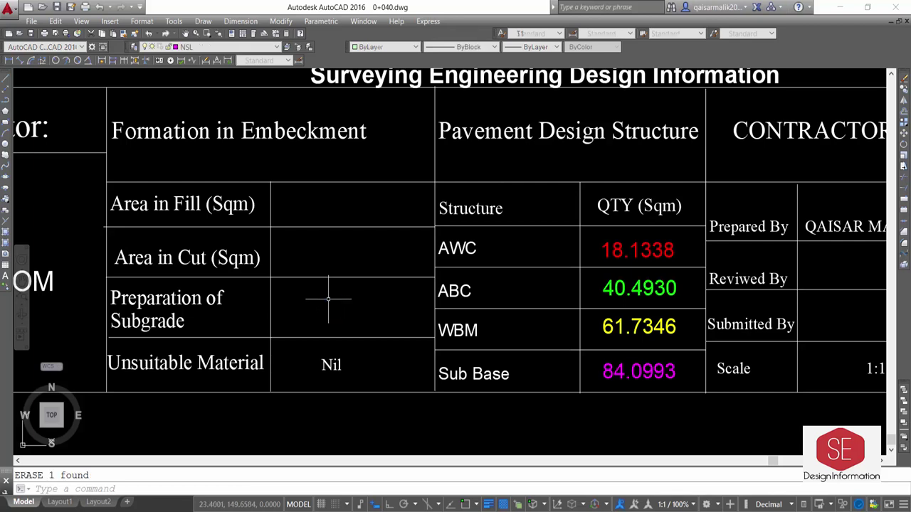
key(ctrl+v)
click(328, 305)
double_click(334, 307)
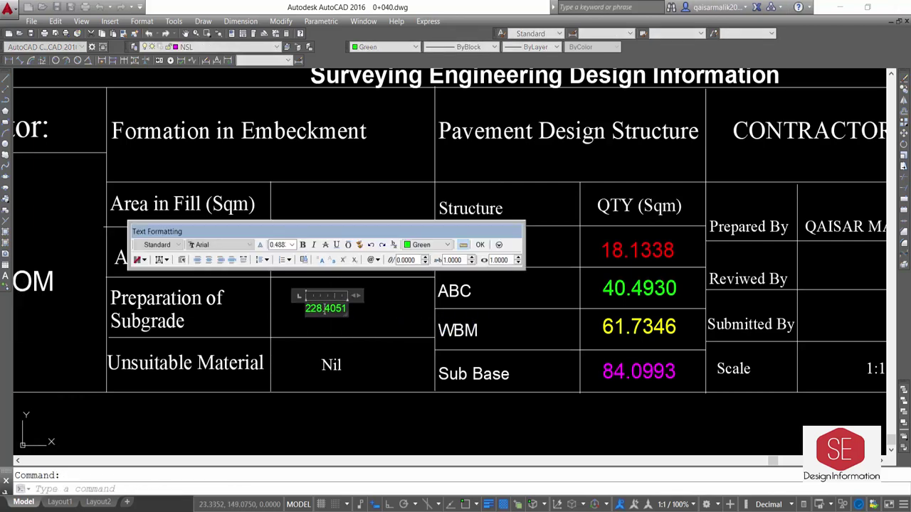
click(407, 346)
- Move the 228.4051 text so it sits centred within its table cell
text(m)
key(Return)
click(378, 350)
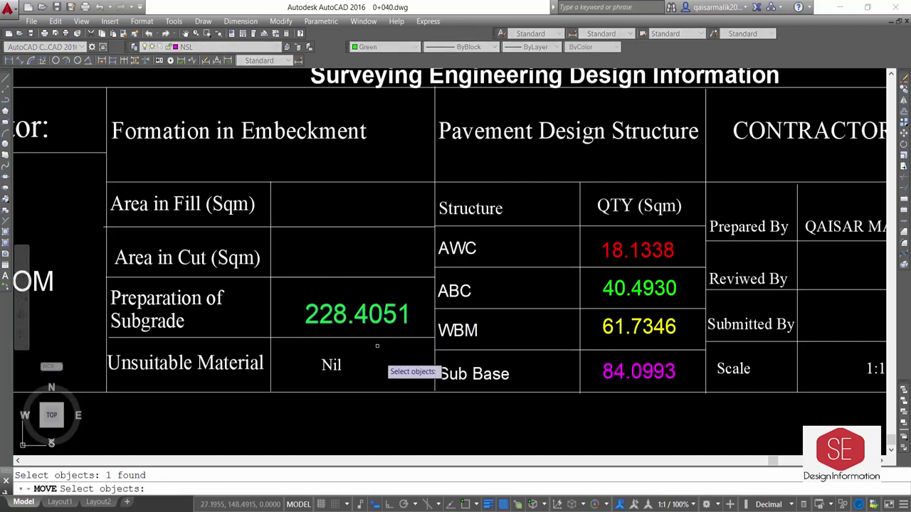
key(Return)
click(392, 423)
click(373, 420)
scroll(343, 307, down, 3)
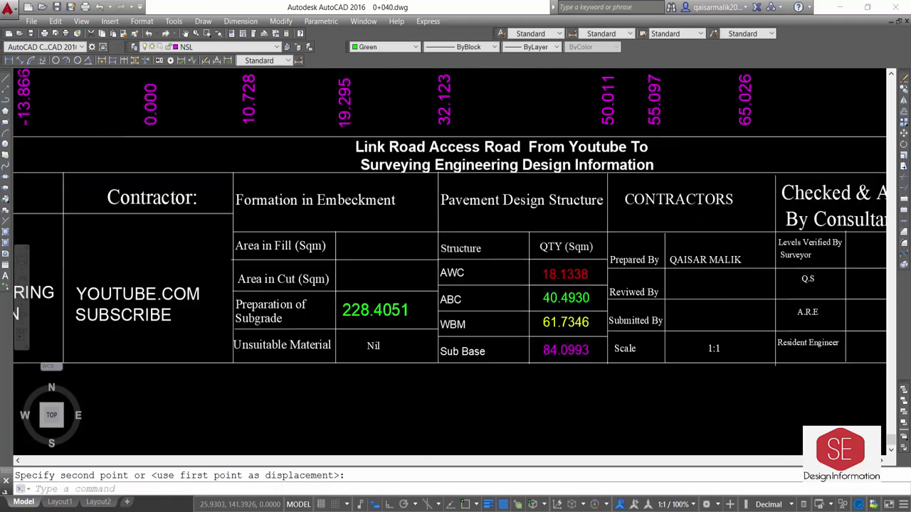
scroll(343, 308, down, 3)
scroll(420, 232, up, 5)
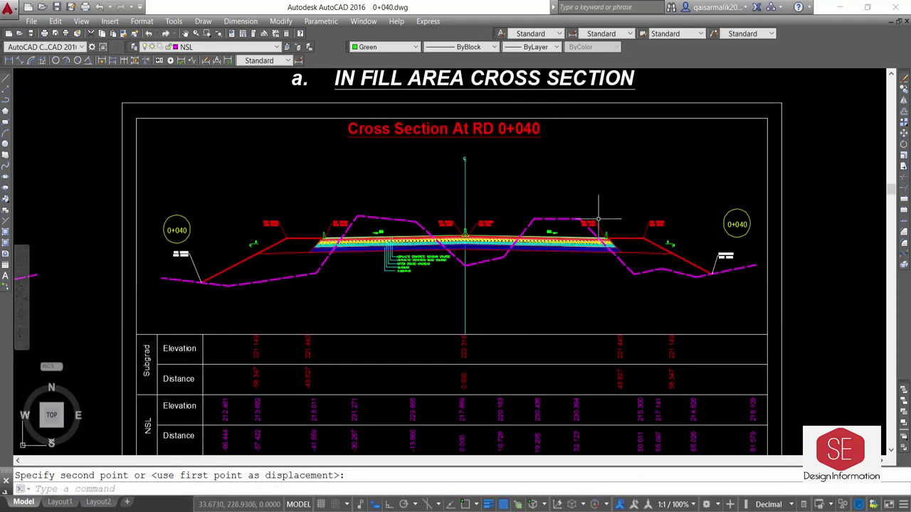
scroll(515, 261, down, 3)
scroll(584, 365, up, 5)
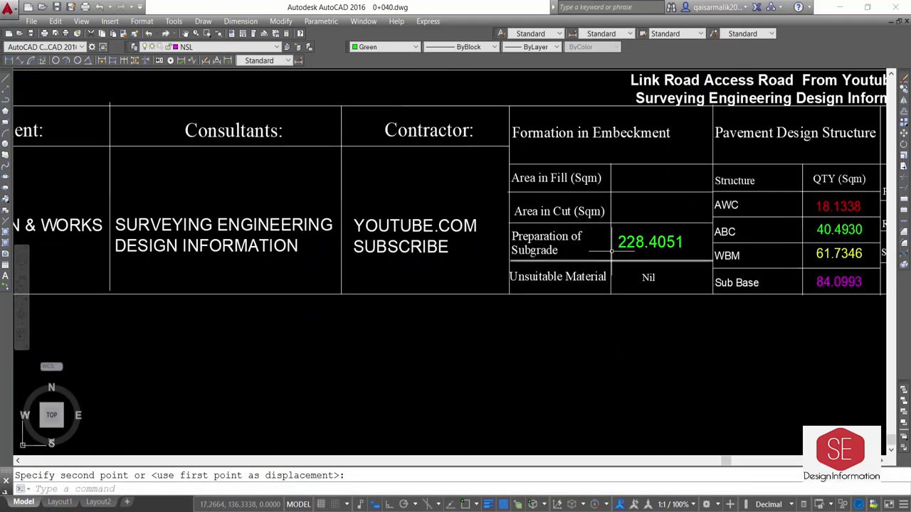
scroll(204, 163, down, 3)
scroll(179, 159, down, 2)
scroll(207, 153, up, 3)
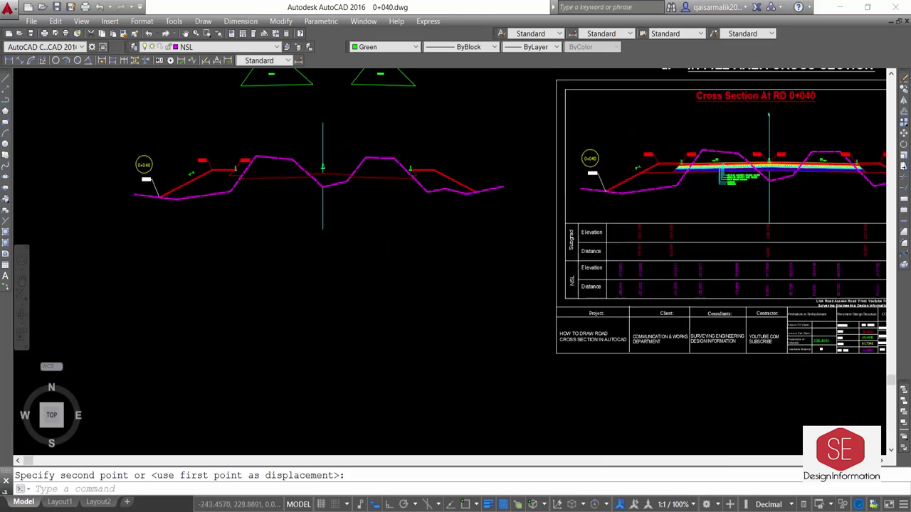
scroll(231, 153, up, 3)
- Make yellow the current colour and create boundary polylines around the regions between road and ground profiles
click(402, 47)
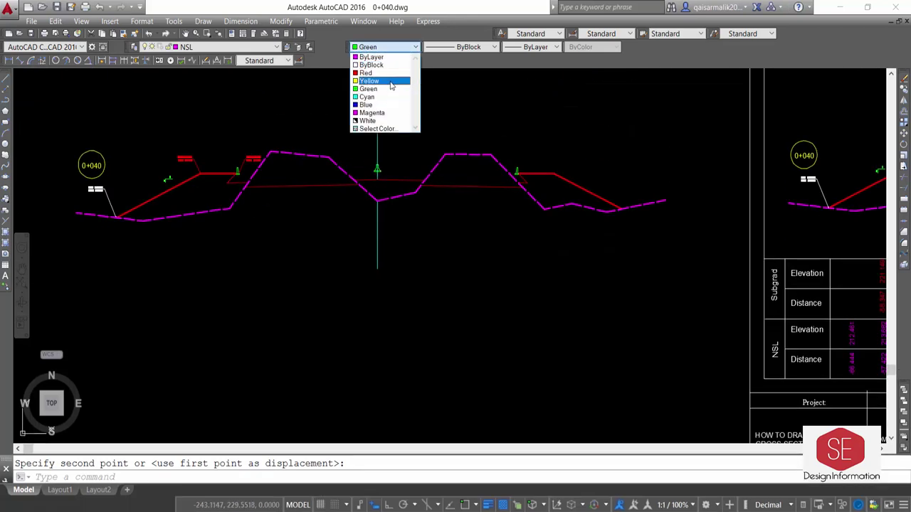
click(391, 83)
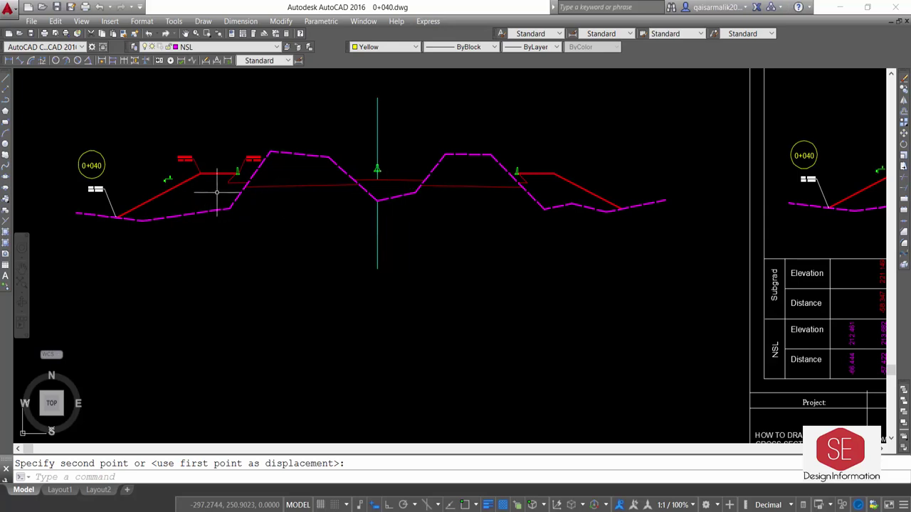
text(bo)
key(Return)
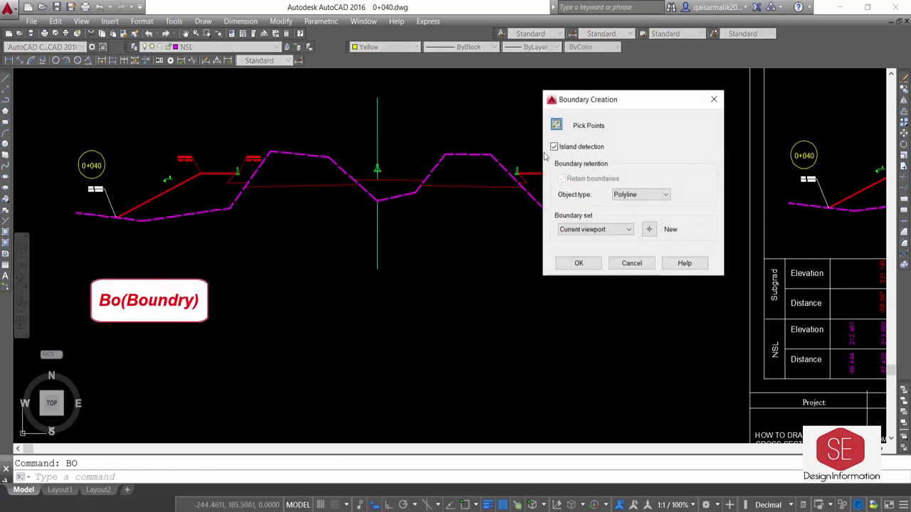
click(557, 125)
click(385, 188)
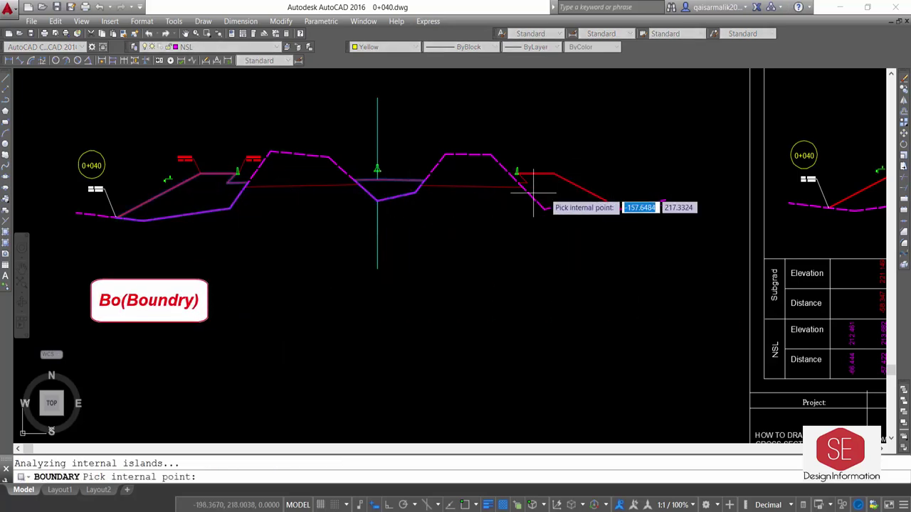
key(Return)
key(Escape)
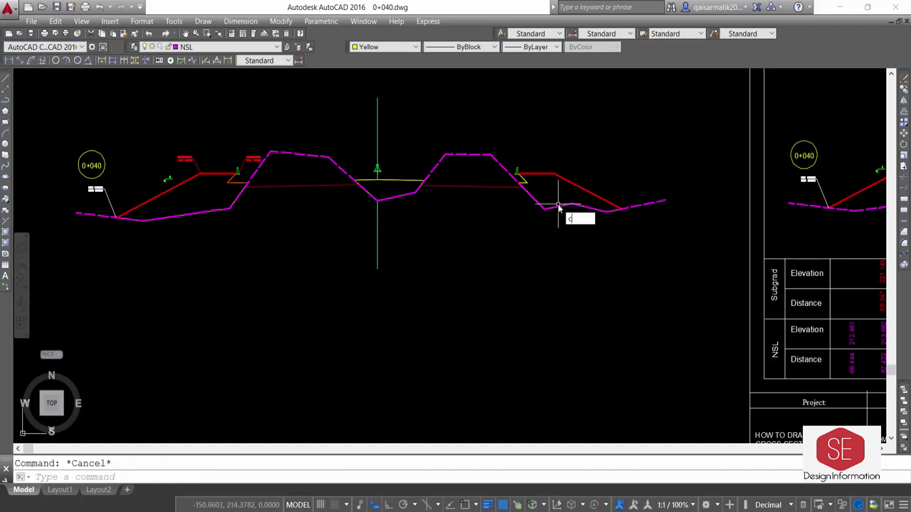
- Copy the new yellow outlines to a spot below the 0+040 cross-section
text(co)
key(Return)
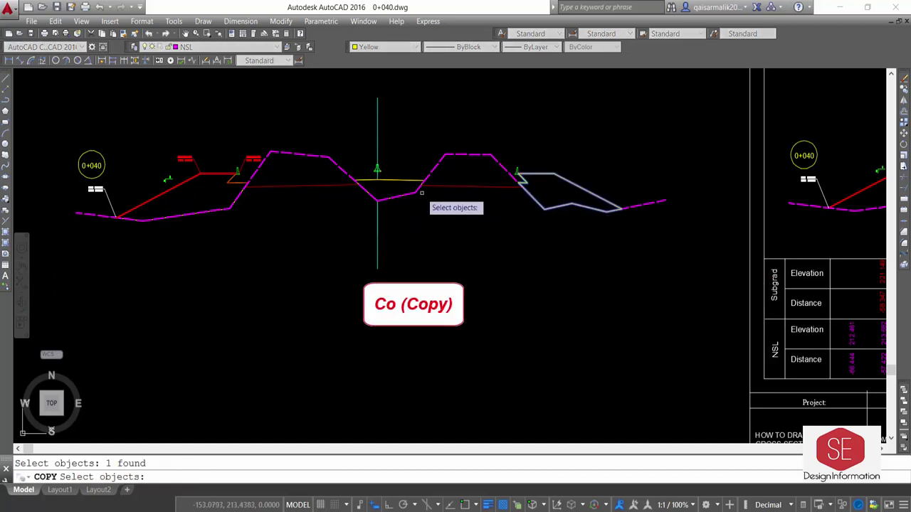
key(Return)
click(207, 212)
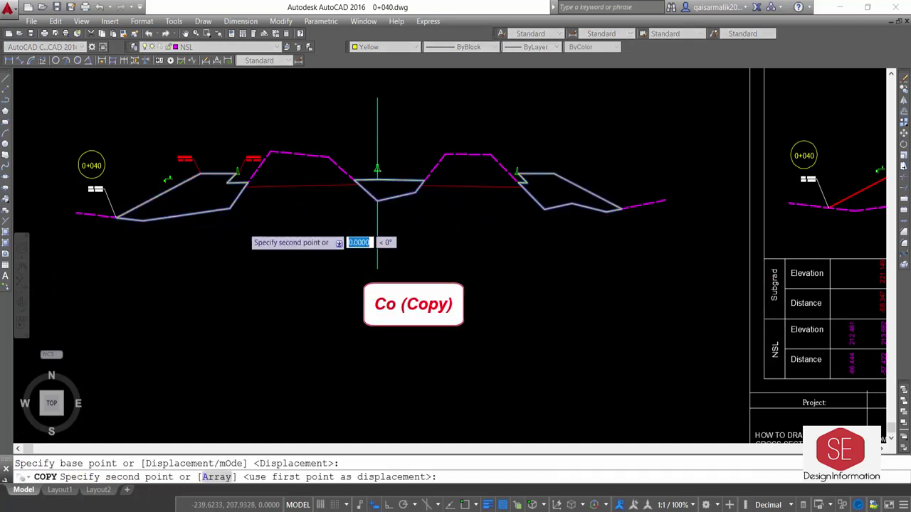
scroll(244, 225, down, 4)
click(329, 255)
key(Escape)
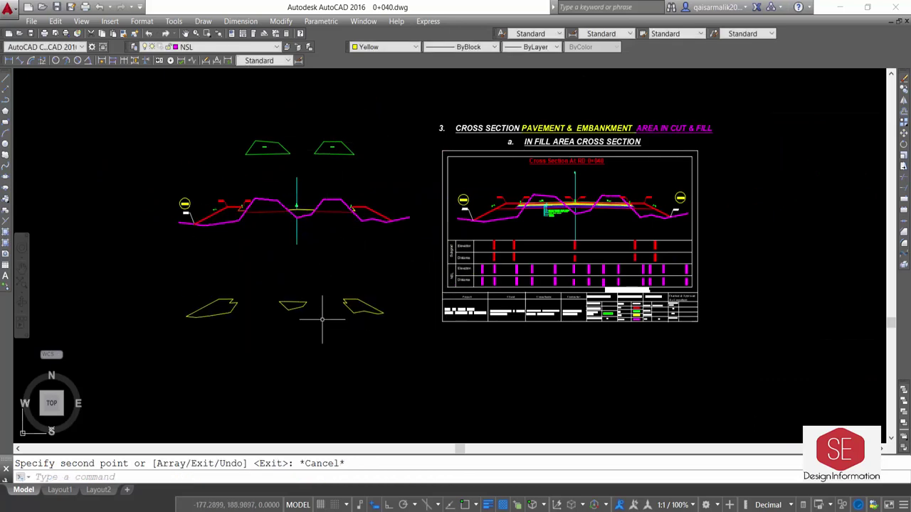
- Label the left polygon with its listed area, 243.5469
scroll(211, 326, up, 4)
click(228, 292)
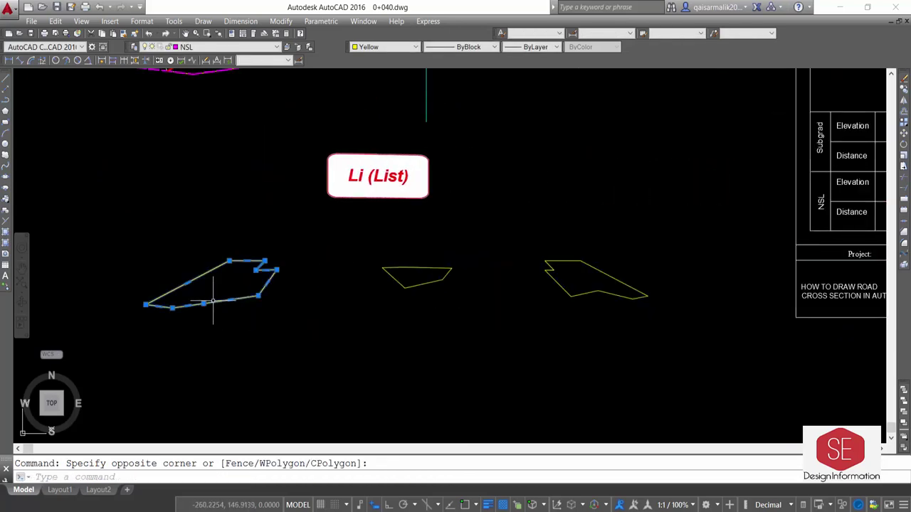
text(li)
key(Return)
double_click(117, 127)
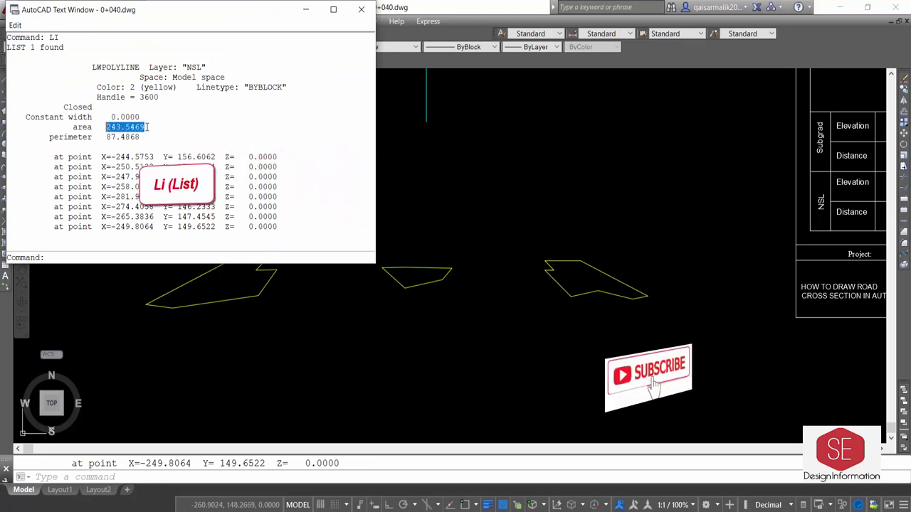
right_click(158, 127)
click(178, 157)
text(243.5469)
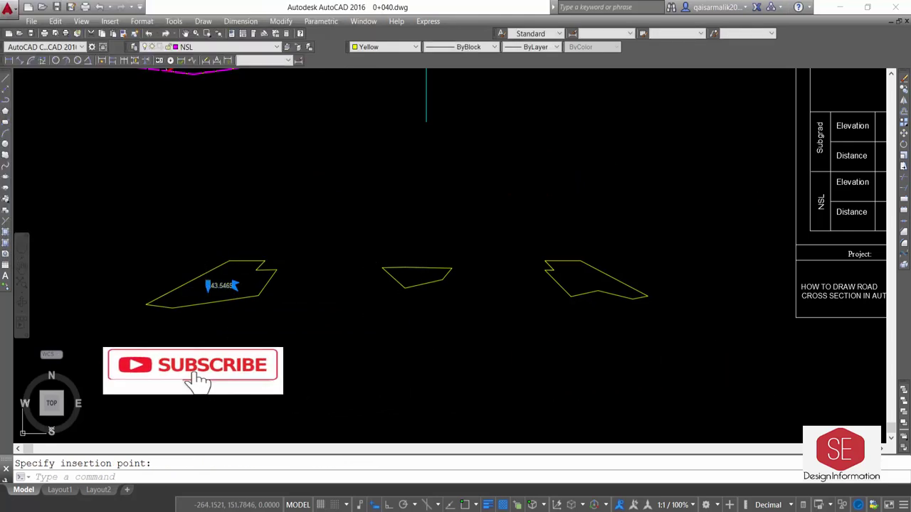
- Label the middle polygon with its listed area, 70.4758
text(li)
key(Return)
drag(102, 157, 141, 157)
right_click(140, 157)
click(306, 9)
key(ctrl+v)
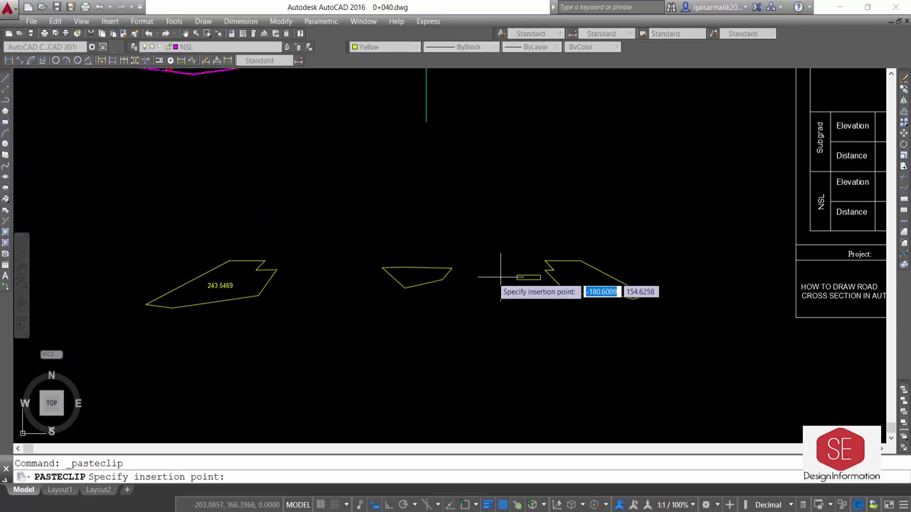
click(549, 279)
- Label the right polygon with its listed area, 153.3393
click(540, 266)
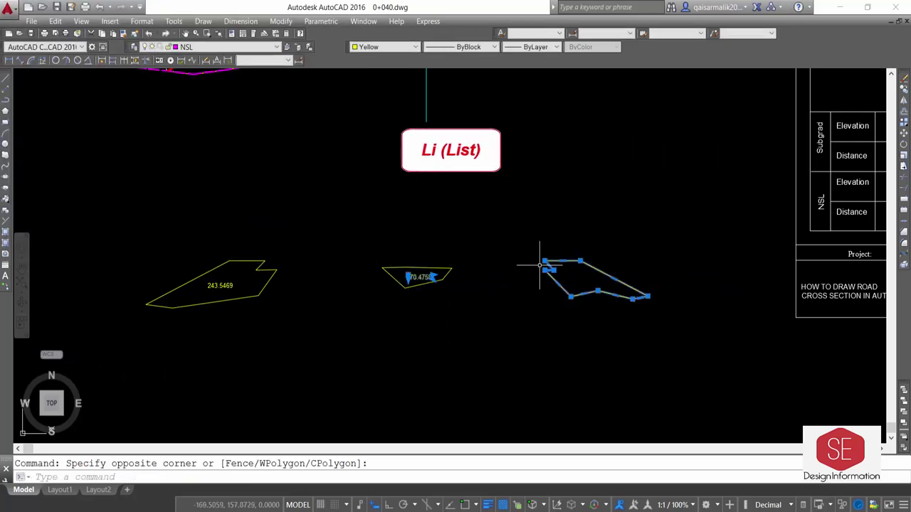
text(li)
key(Return)
key(Return)
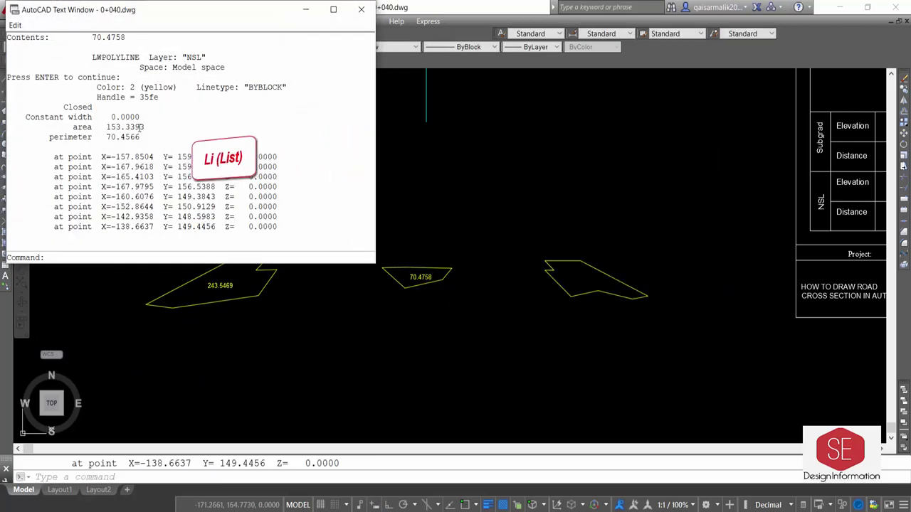
right_click(136, 126)
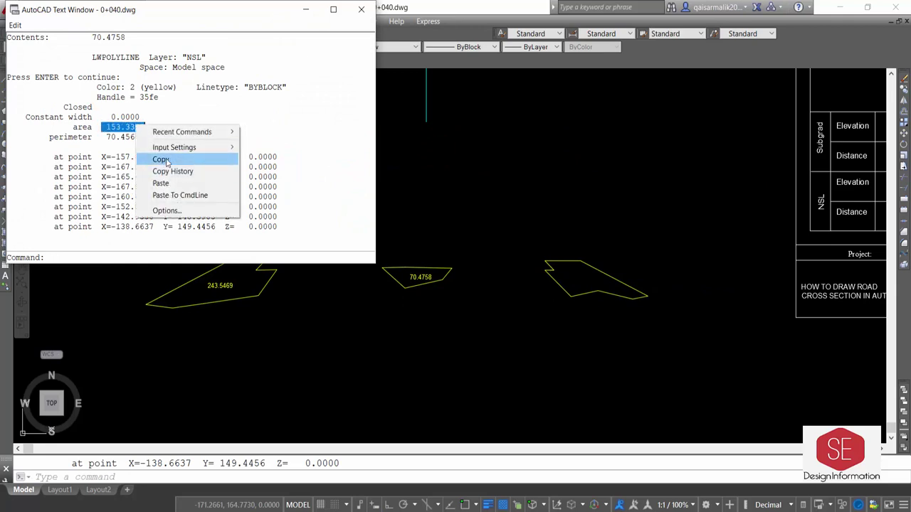
click(160, 159)
key(ctrl+v)
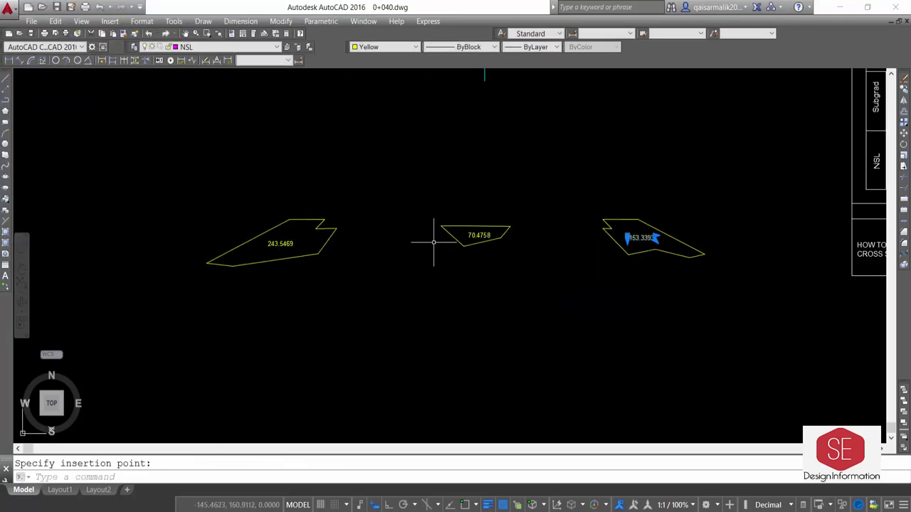
scroll(561, 303, down, 2)
click(602, 282)
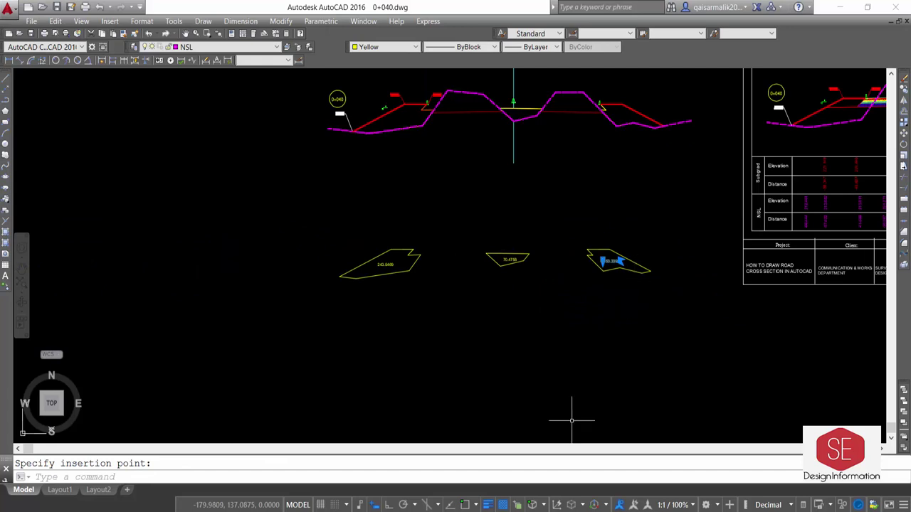
key(Escape)
scroll(479, 177, up, 4)
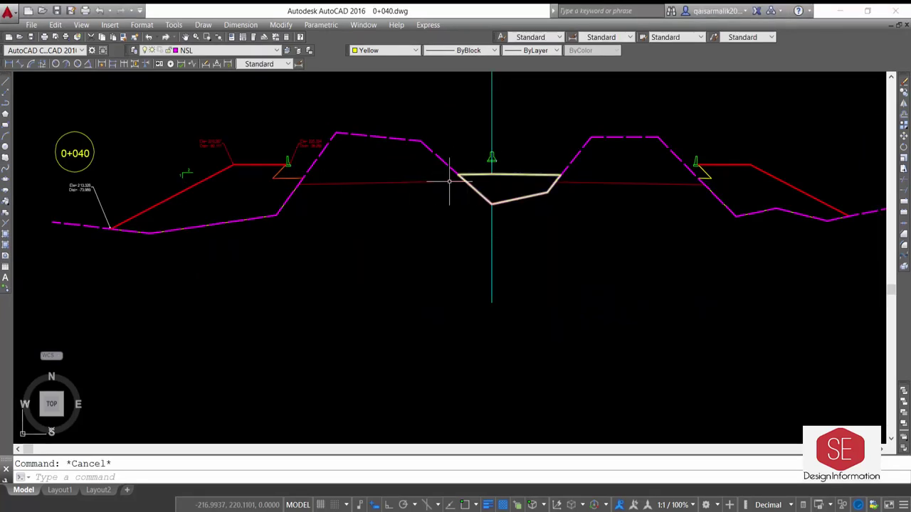
- Extend the grade lines on both sides to meet the ground profile
text(ex)
key(Return)
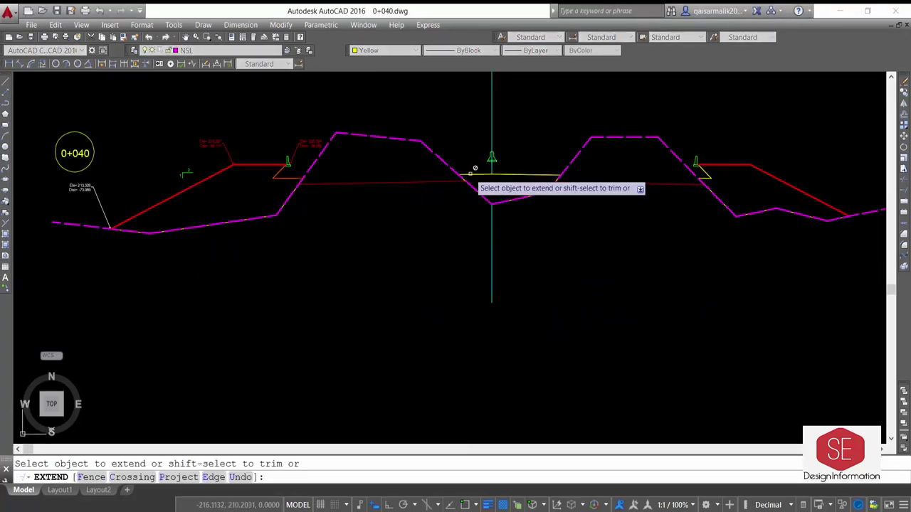
click(473, 175)
click(573, 176)
click(566, 180)
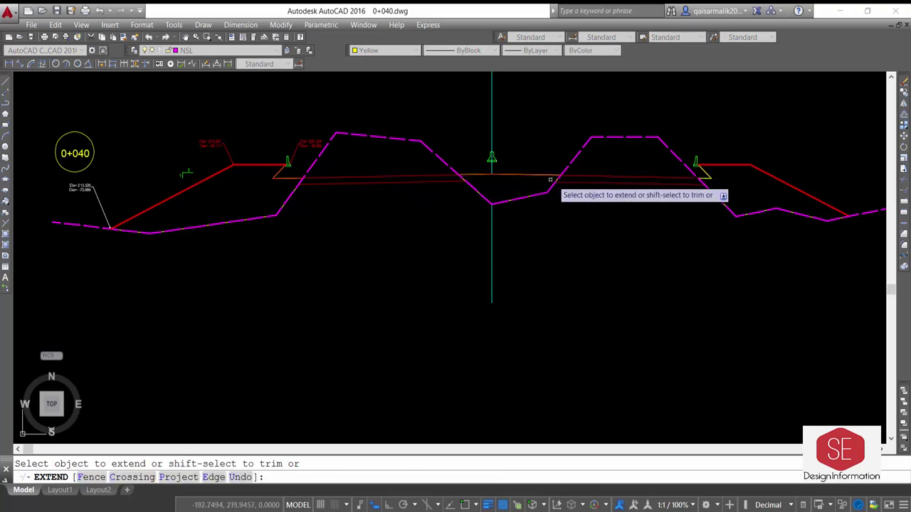
key(Escape)
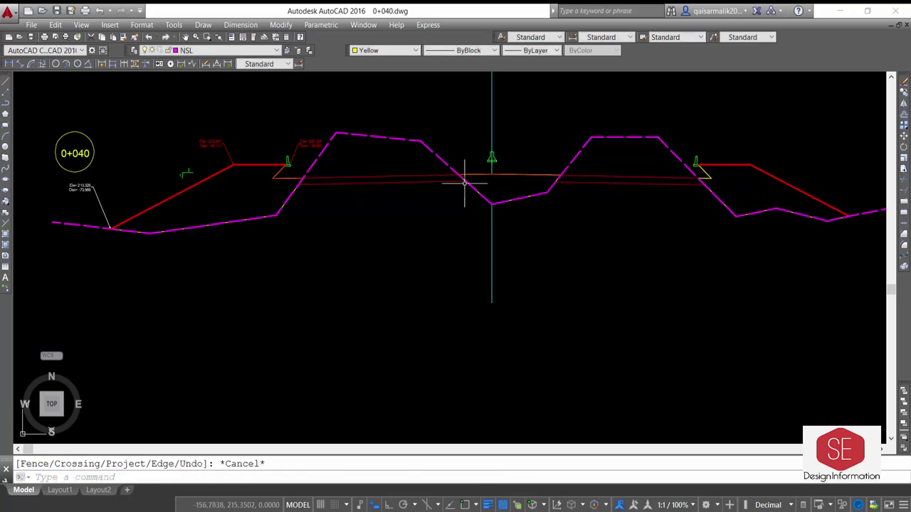
- Create boundary polylines inside the left and right strips between the grade lines
text(bo)
key(Return)
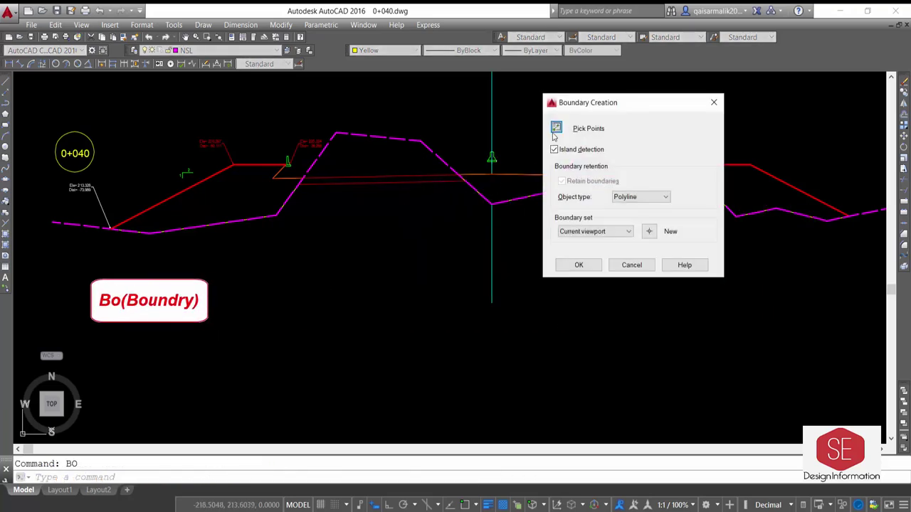
click(556, 128)
click(366, 195)
click(610, 195)
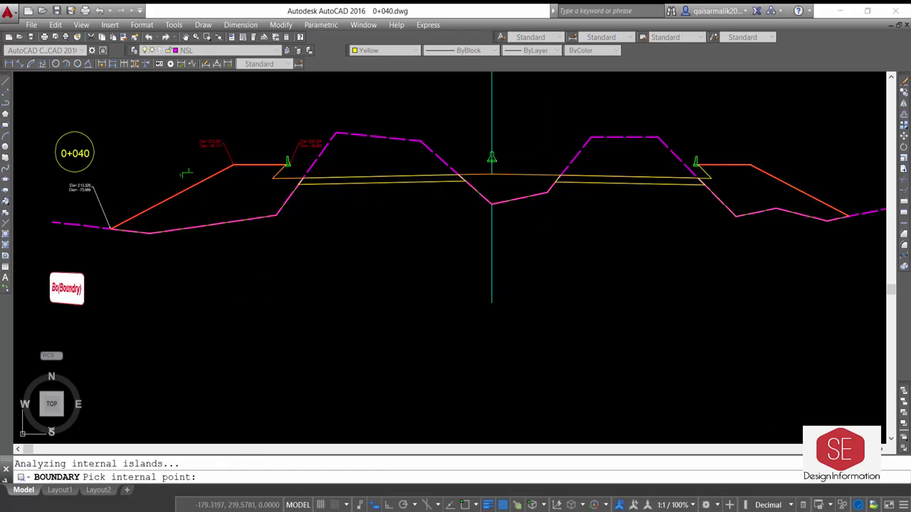
key(Return)
- Copy the two strip outlines below the cross-section
text(co)
key(Return)
click(447, 185)
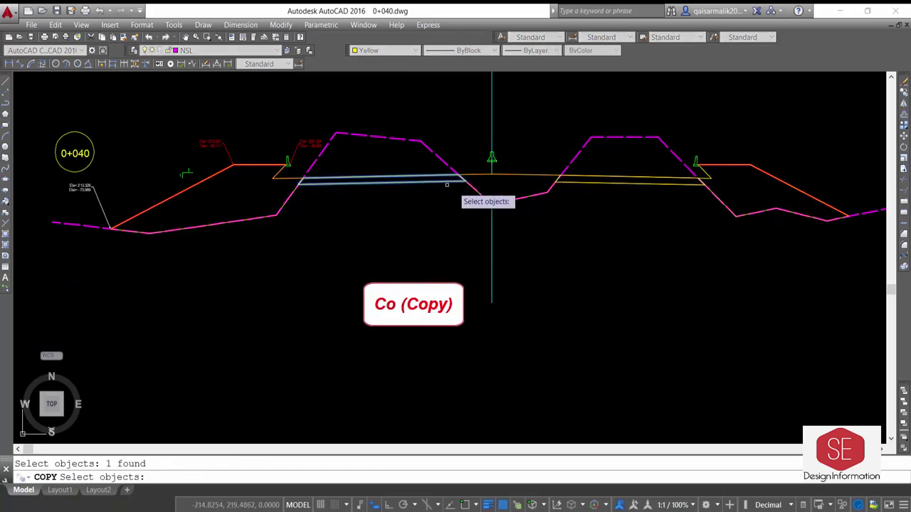
key(Return)
click(610, 183)
scroll(611, 183, down, 4)
click(571, 312)
key(Escape)
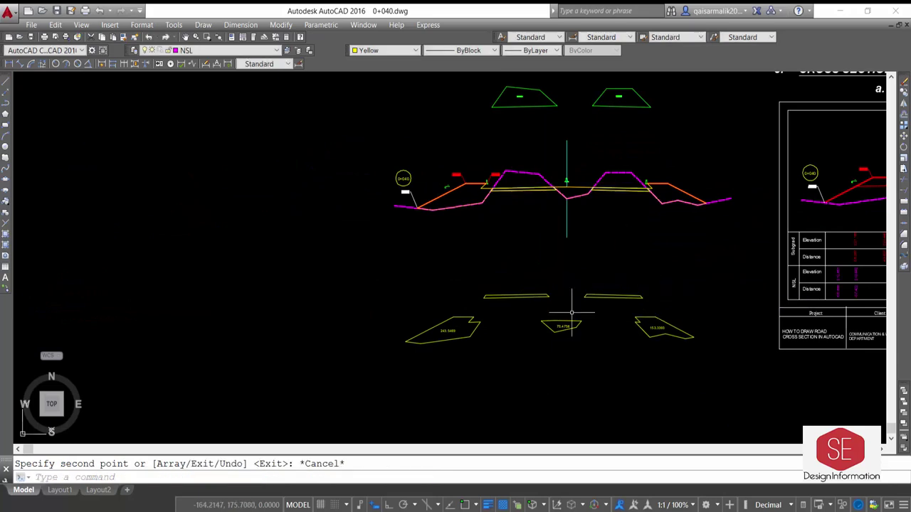
scroll(571, 312, up, 4)
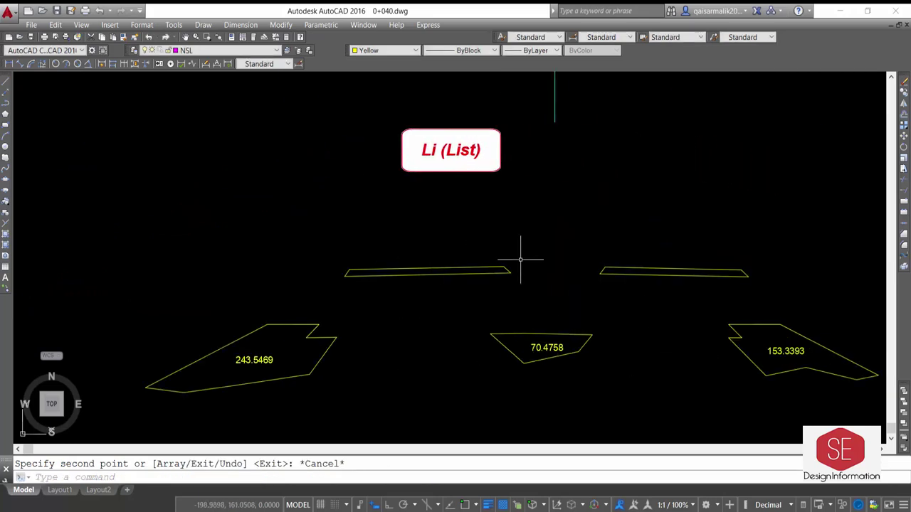
text(li)
- List the left strip polygon and copy its area, 39.0898
key(Return)
click(490, 269)
key(Return)
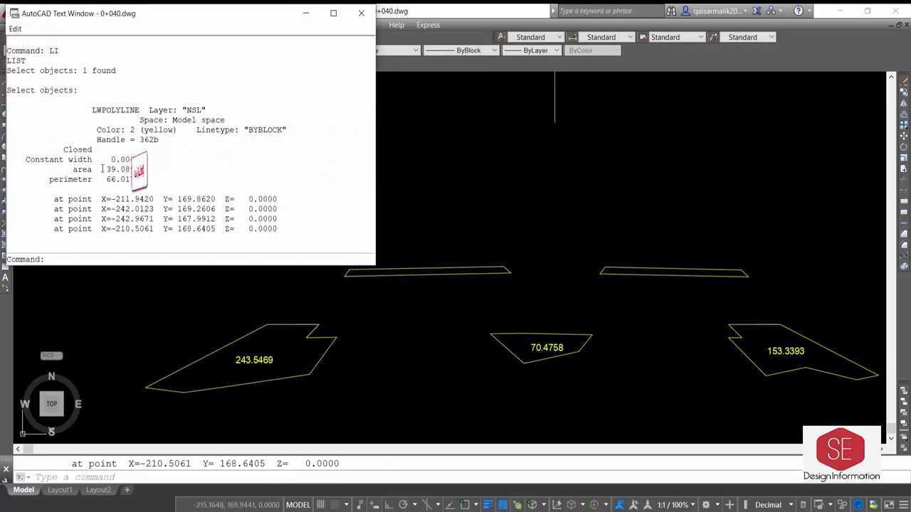
right_click(178, 175)
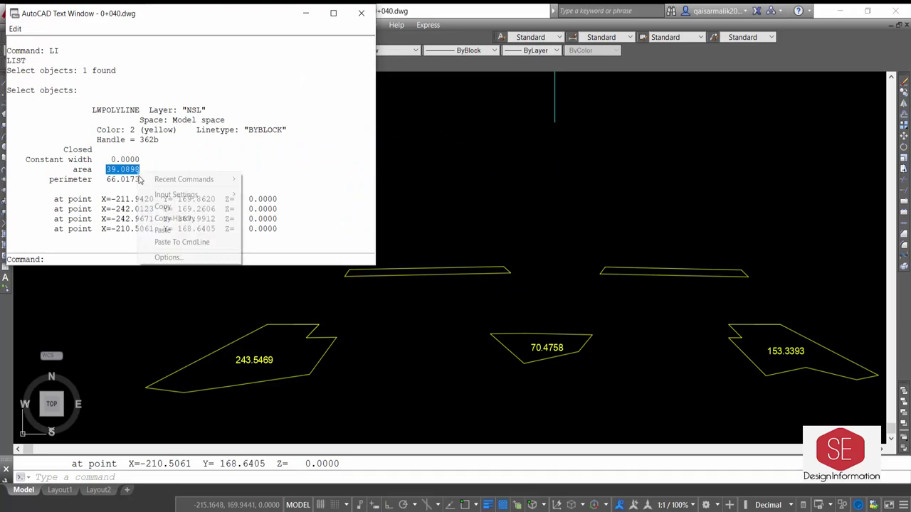
click(172, 206)
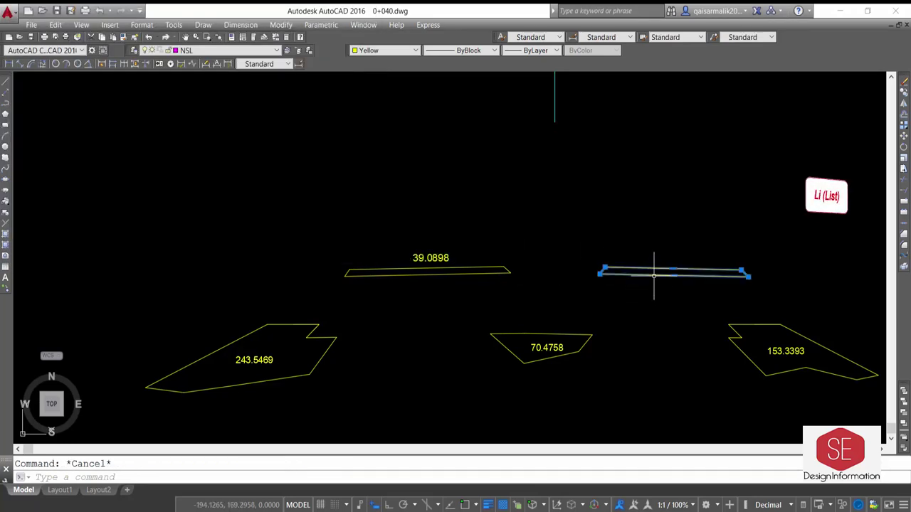
- Label the right strip polygon with its listed area, 34.7683
text(li)
key(Return)
key(Escape)
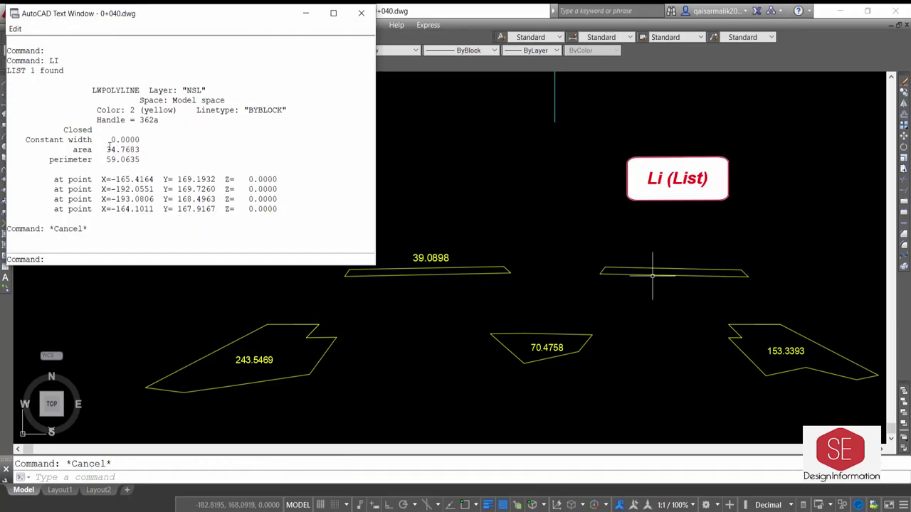
drag(107, 150, 153, 152)
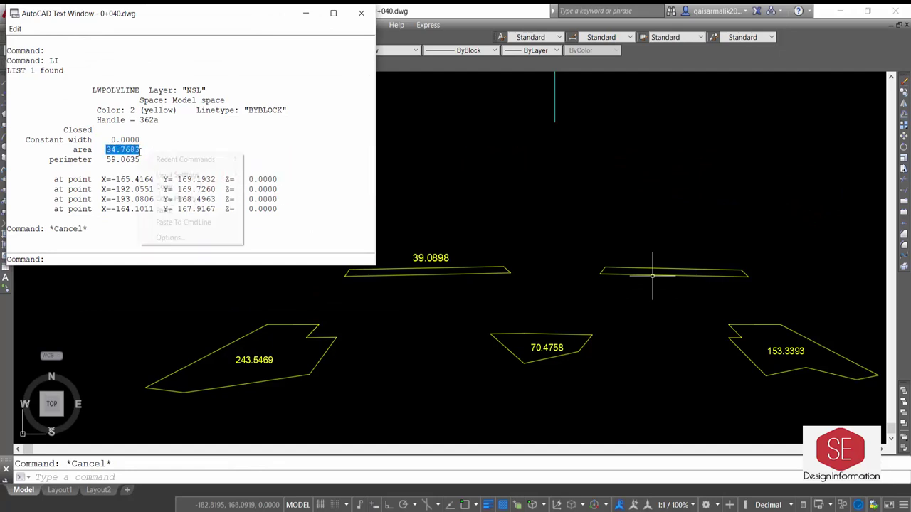
click(652, 276)
key(ctrl+v)
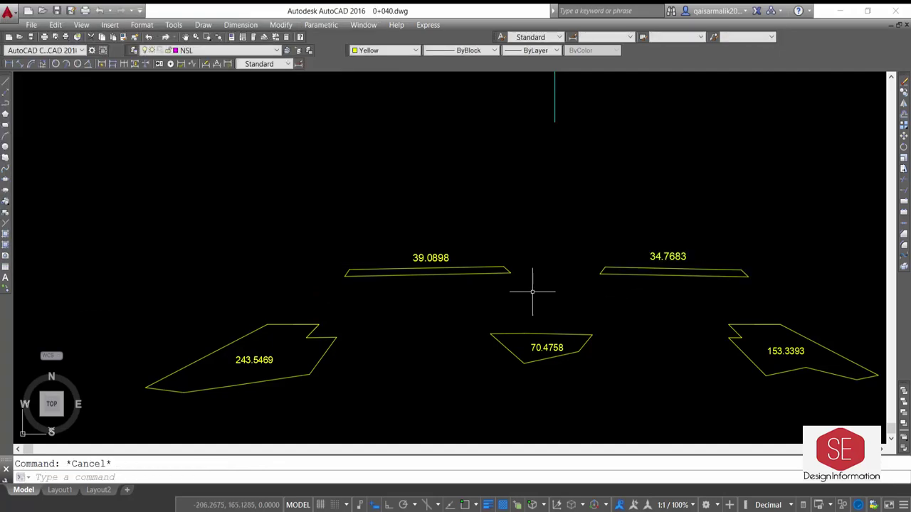
scroll(702, 251, down, 5)
scroll(463, 225, up, 5)
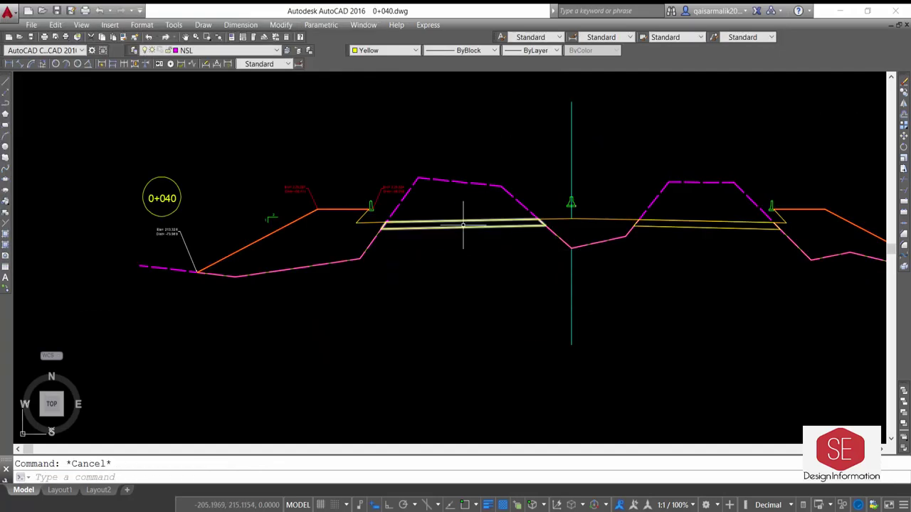
scroll(304, 237, down, 2)
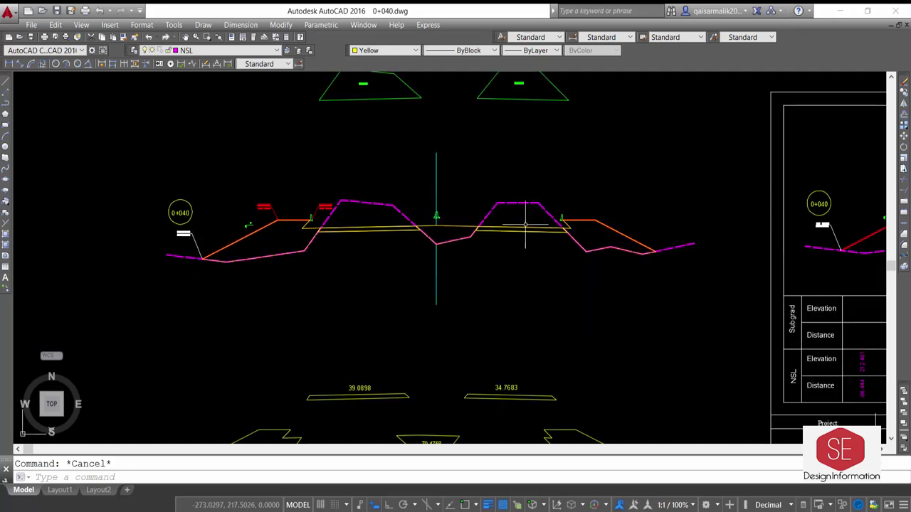
scroll(569, 376, down, 2)
scroll(478, 397, up, 2)
scroll(399, 370, up, 2)
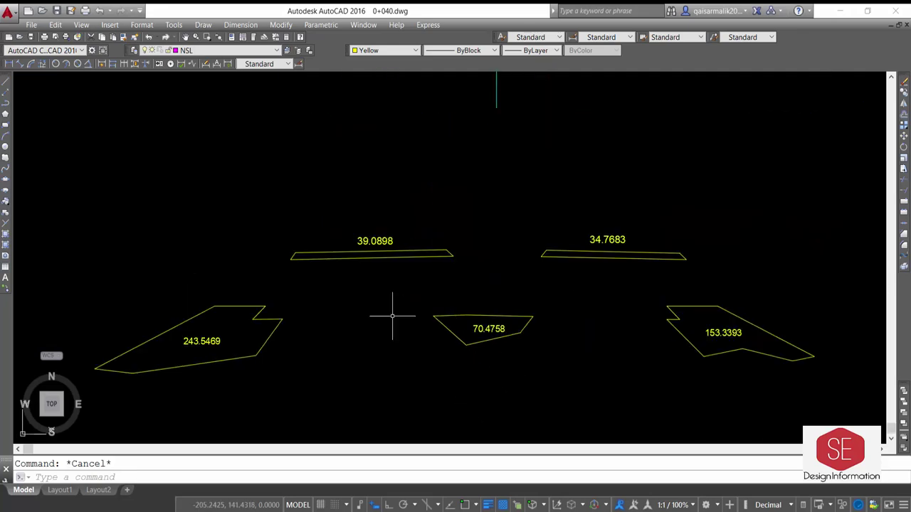
- Clear the calculator and enter 243.5469 + 39.0898
click(385, 251)
text(243.5469)
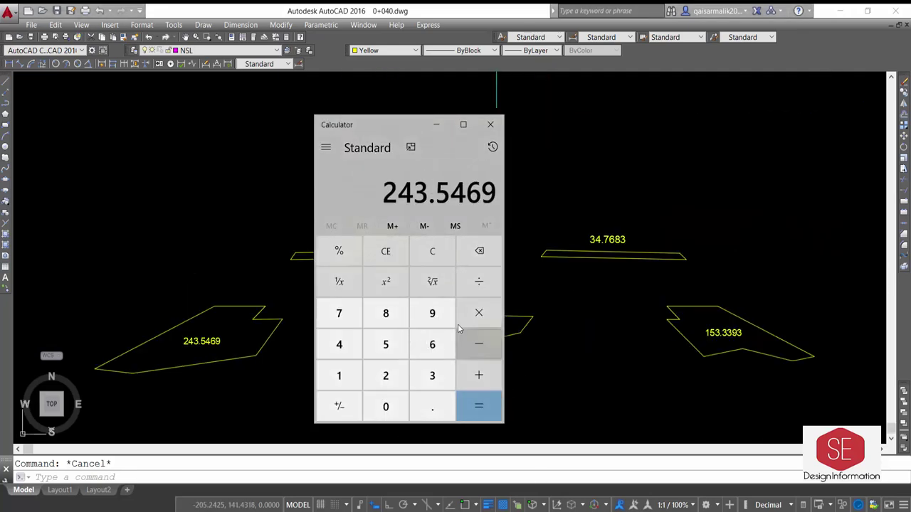
click(478, 375)
drag(428, 135, 539, 132)
click(542, 373)
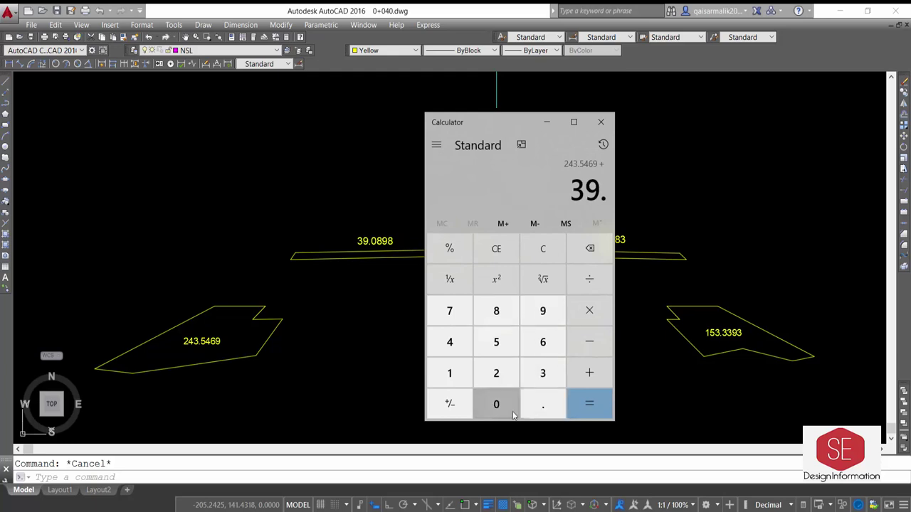
click(543, 311)
click(496, 311)
click(589, 373)
- Add 70.4758 to the running sum
drag(525, 129, 338, 136)
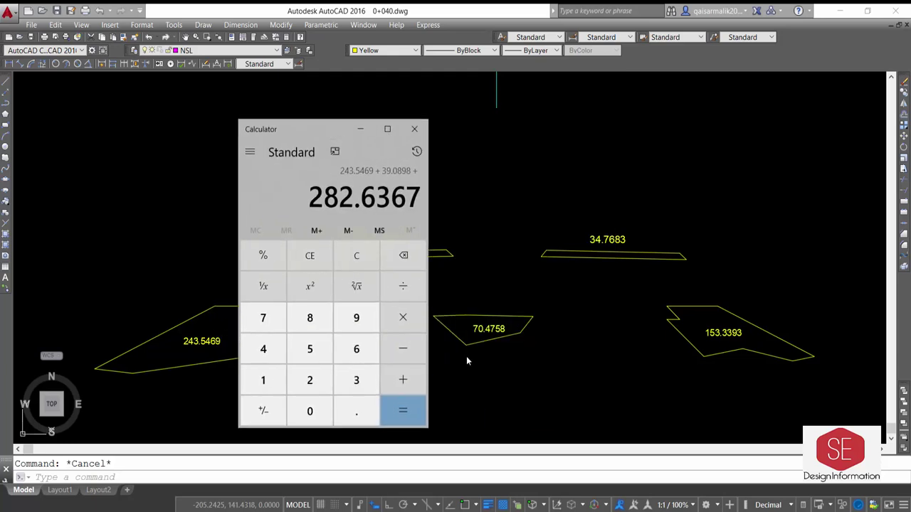
click(263, 317)
click(357, 412)
click(263, 349)
click(263, 318)
click(310, 349)
click(310, 318)
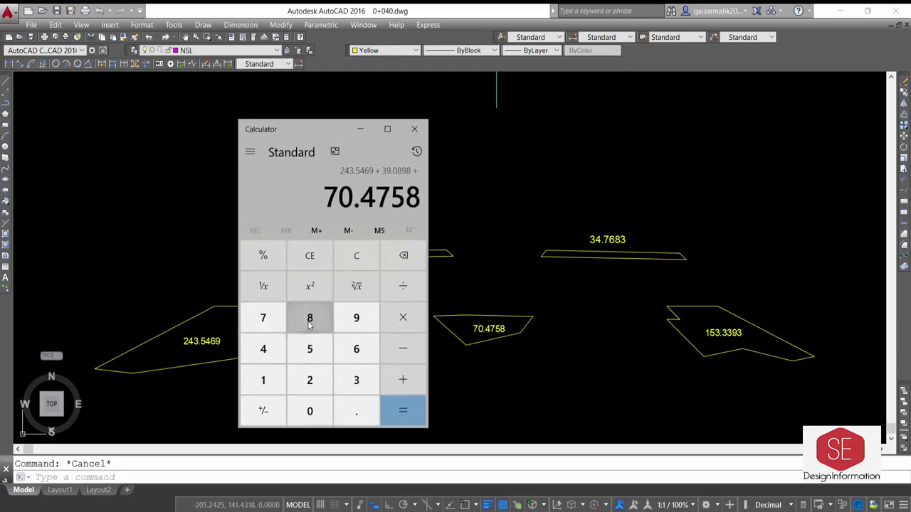
click(403, 380)
- Add 34.7683 to the running sum
click(356, 380)
click(263, 349)
click(356, 412)
click(263, 317)
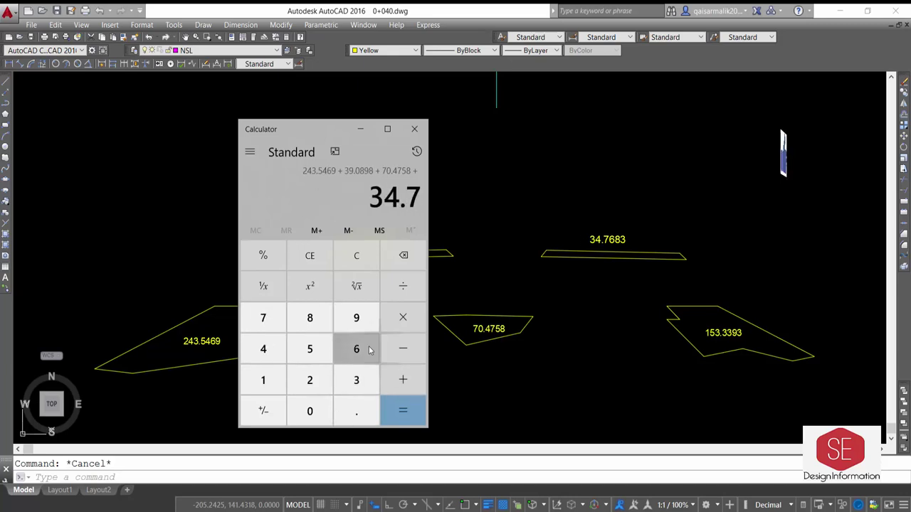
click(357, 349)
click(309, 318)
click(357, 380)
click(403, 381)
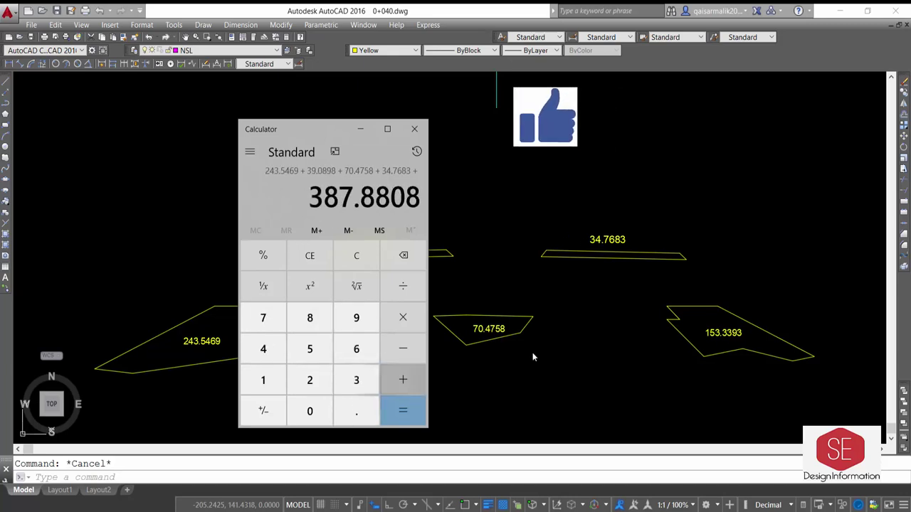
- Add 153.339 to reach a total of 541.2198, then copy that result
click(263, 381)
click(310, 348)
click(356, 380)
click(356, 411)
click(356, 380)
click(356, 380)
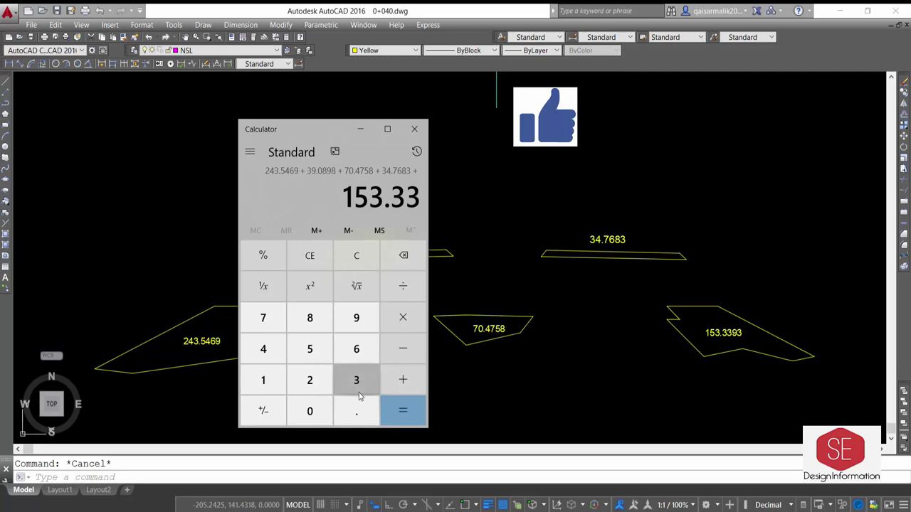
click(357, 317)
click(403, 411)
drag(325, 199, 402, 206)
right_click(402, 206)
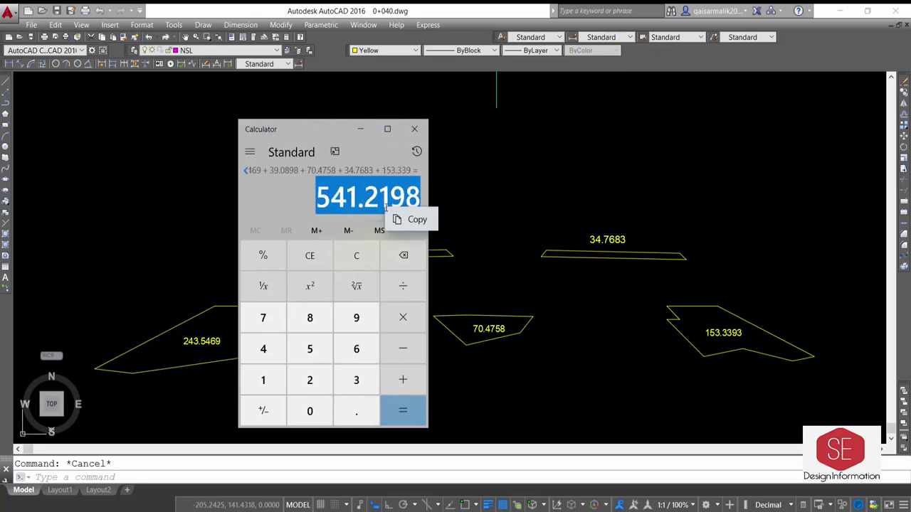
click(421, 222)
- Back in AutoCAD, cancel pasting the copied 541.2198 total
click(361, 129)
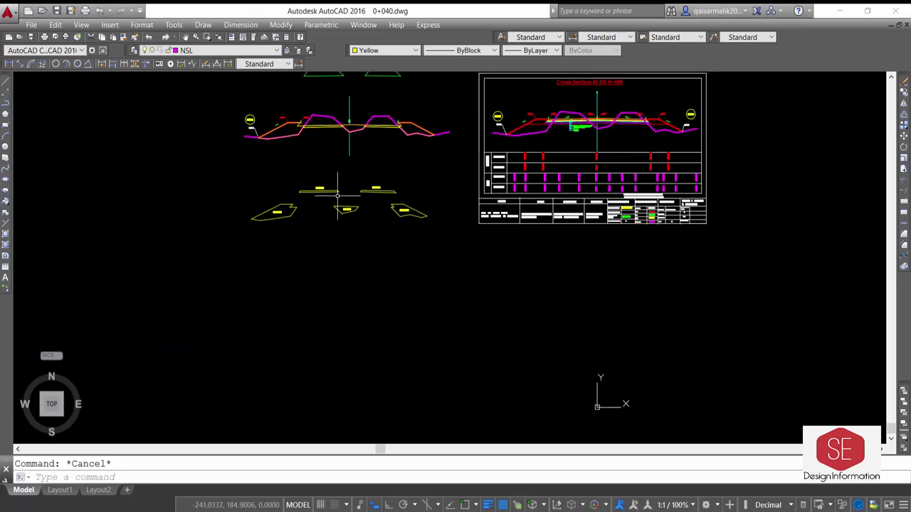
scroll(740, 324, up, 5)
key(ctrl+v)
scroll(539, 264, down, 2)
key(Escape)
- Paste quantities 18.1338, 40.4930, 61.7346 and 84.0993 at original coordinates into the 0+060 title block
scroll(659, 308, down, 5)
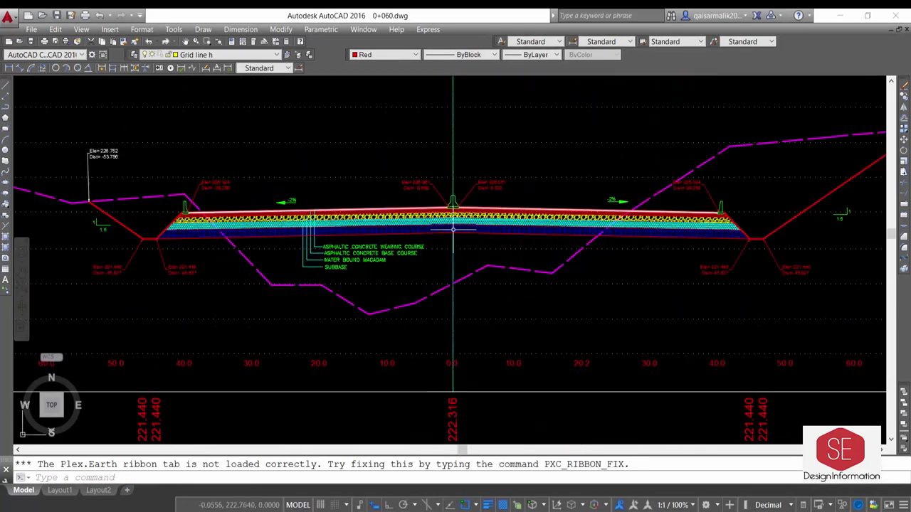
scroll(449, 122, down, 3)
scroll(478, 193, down, 3)
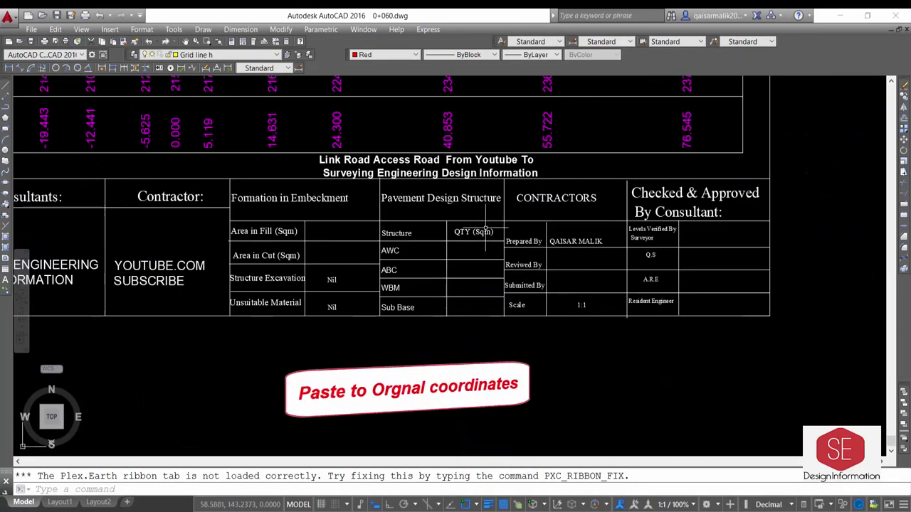
right_click(473, 247)
click(579, 325)
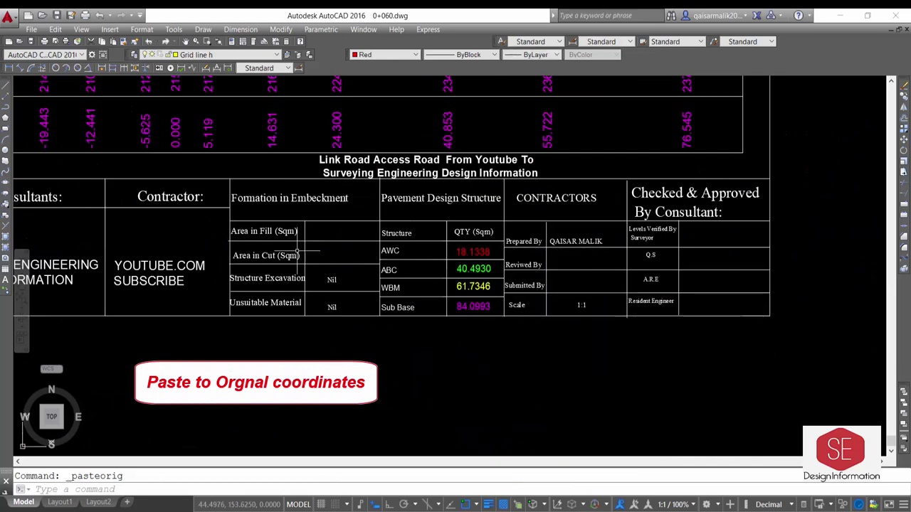
scroll(486, 304, down, 5)
scroll(487, 303, down, 3)
scroll(737, 128, up, 4)
text(co)
key(Return)
- Copy the whole 0+060 cross section to a spot on its left
click(738, 129)
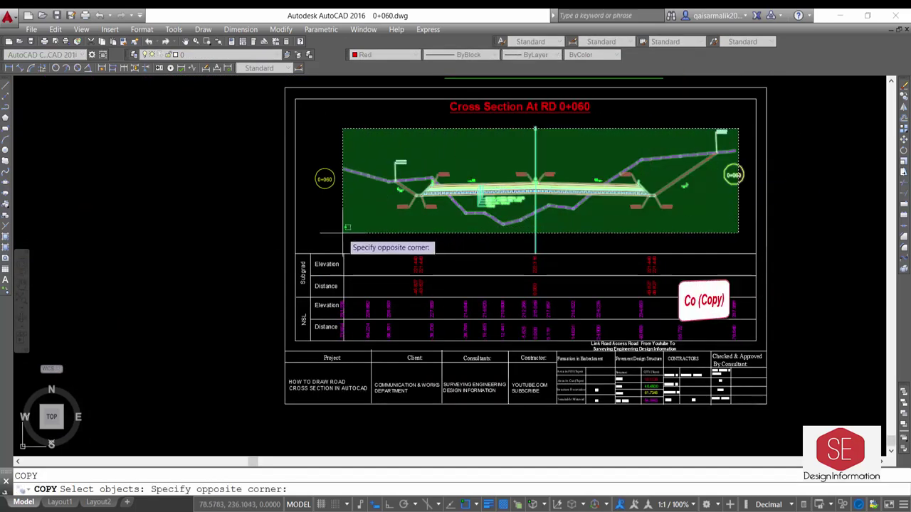
click(342, 242)
key(Return)
scroll(250, 235, down, 3)
click(270, 201)
key(Escape)
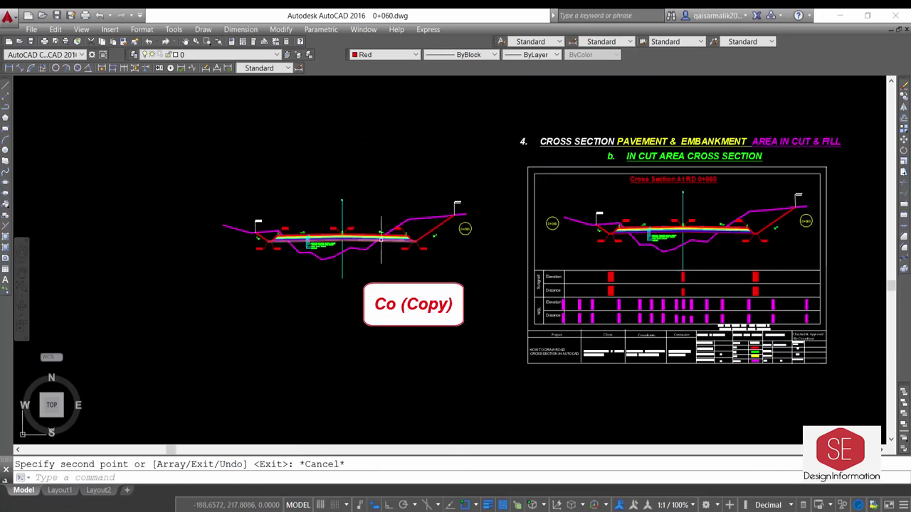
- Erase the annotation objects from the copied section
scroll(560, 301, up, 5)
text(e)
key(Return)
scroll(560, 301, up, 3)
click(633, 213)
click(442, 231)
key(Return)
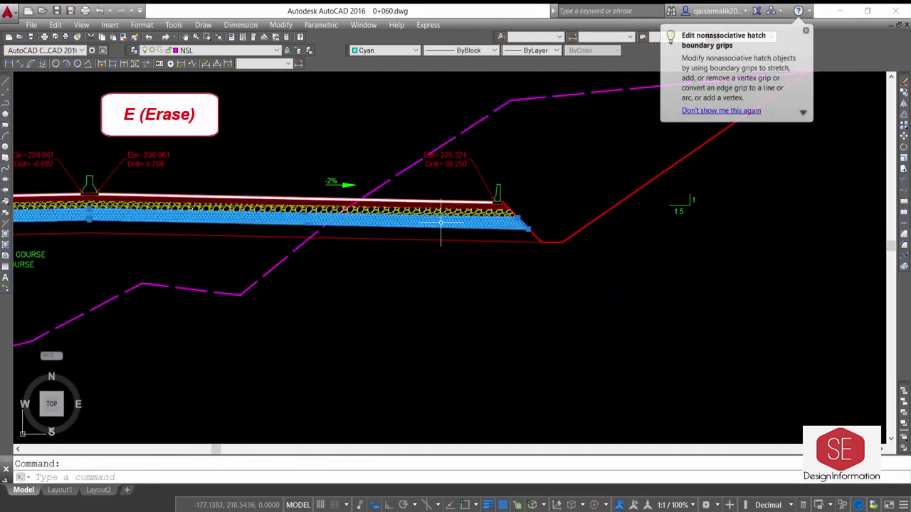
click(436, 204)
key(Escape)
- Erase the red slope line and the labels and pavement-layer texts from the copy
text(e)
key(Return)
click(223, 209)
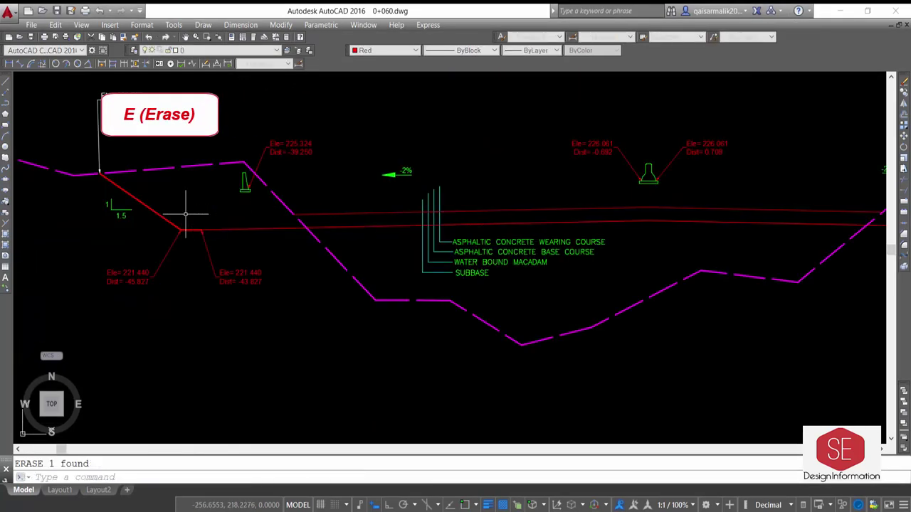
click(486, 225)
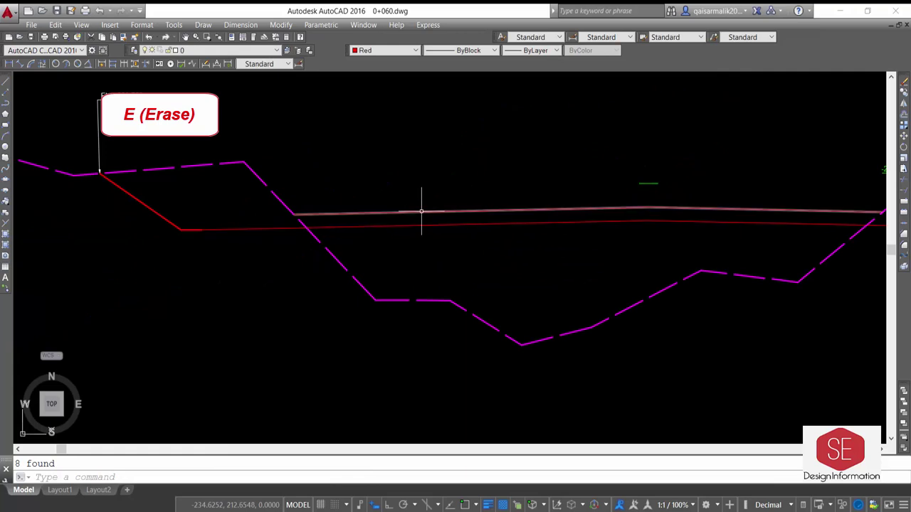
key(Return)
- Trim away the lower red line between the slopes with TR
text(tr)
key(Return)
key(Return)
click(334, 228)
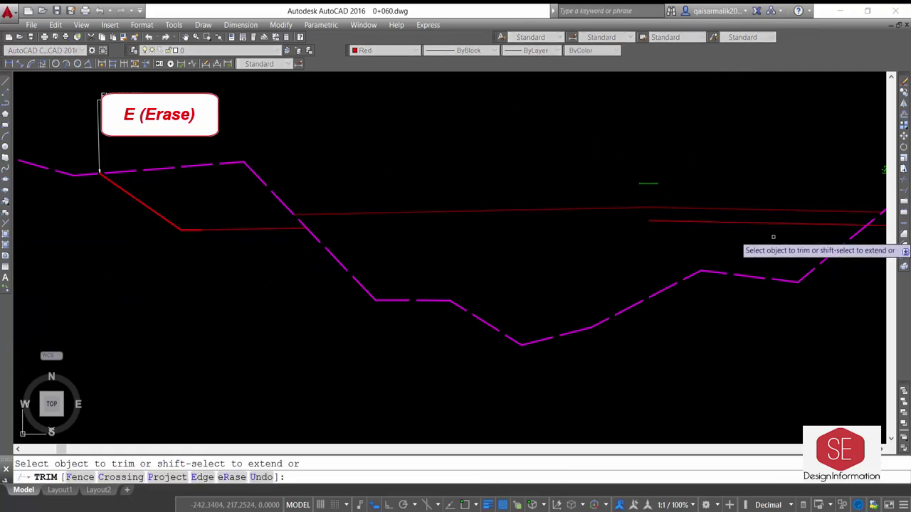
scroll(703, 251, down, 2)
scroll(602, 209, up, 4)
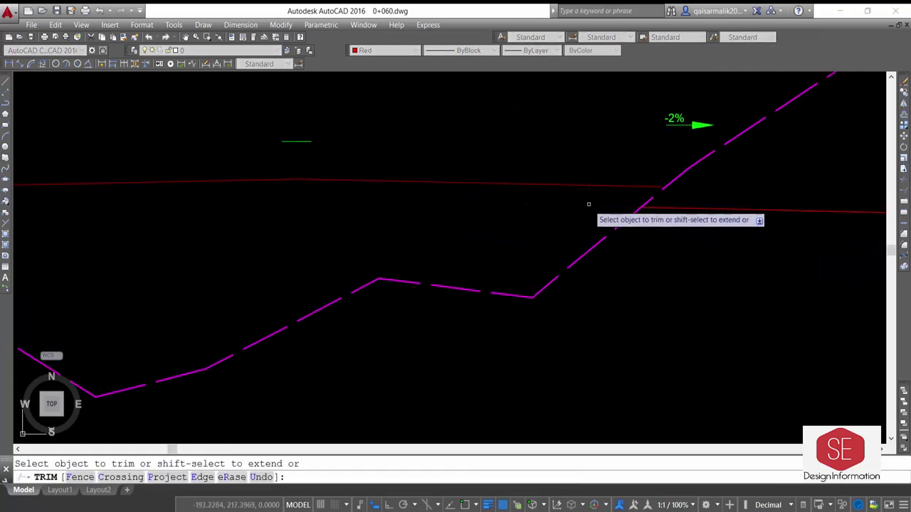
scroll(608, 213, down, 3)
key(Escape)
- Delete the small green symbol from the copied section
scroll(423, 288, down, 1)
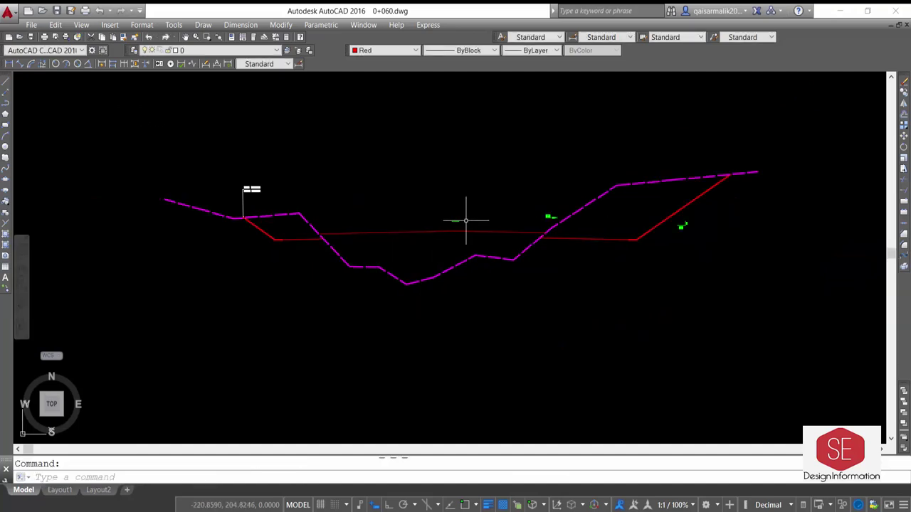
scroll(467, 220, up, 2)
click(474, 213)
click(427, 228)
key(Delete)
- Make Yellow the current drawing colour
scroll(513, 255, down, 2)
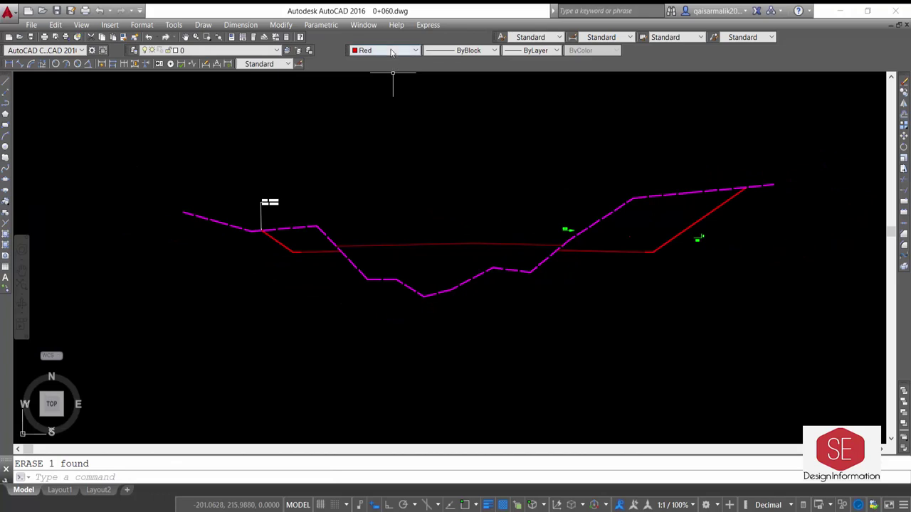
click(388, 50)
click(377, 83)
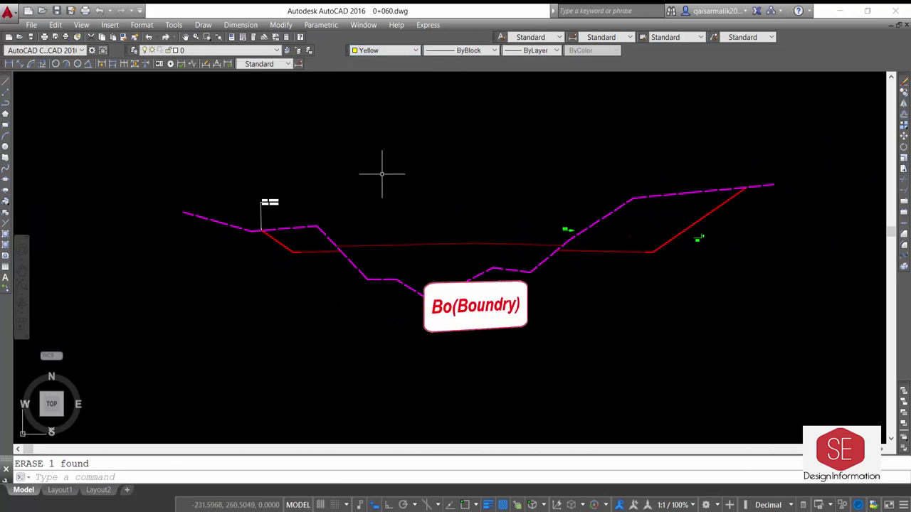
- Create boundary outlines of the left and right cut areas with BO
text(bo)
key(Return)
click(557, 126)
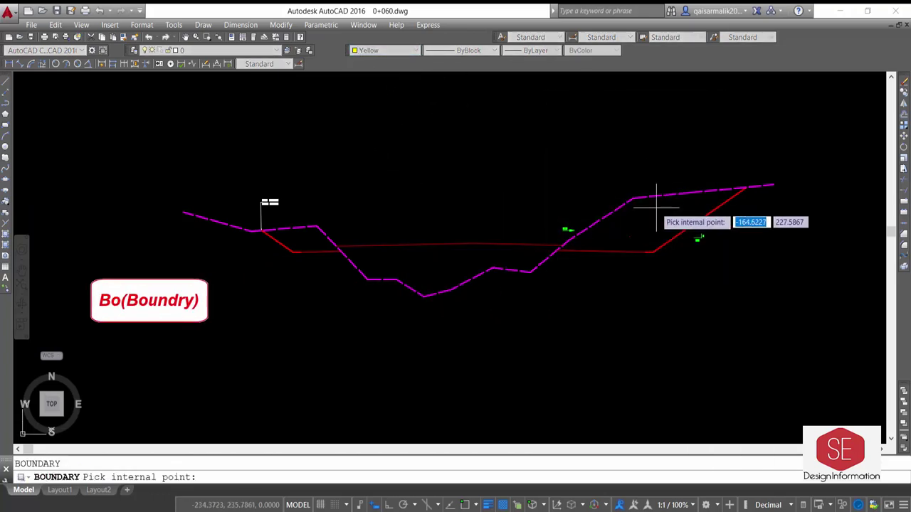
click(651, 213)
click(301, 237)
key(Return)
- Move both boundary outlines up above the section
text(m)
key(Return)
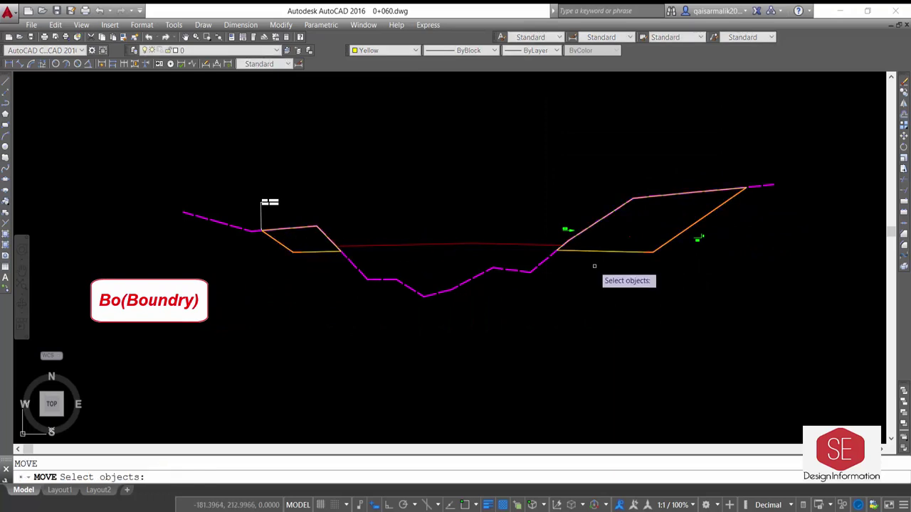
click(591, 251)
key(Return)
click(328, 290)
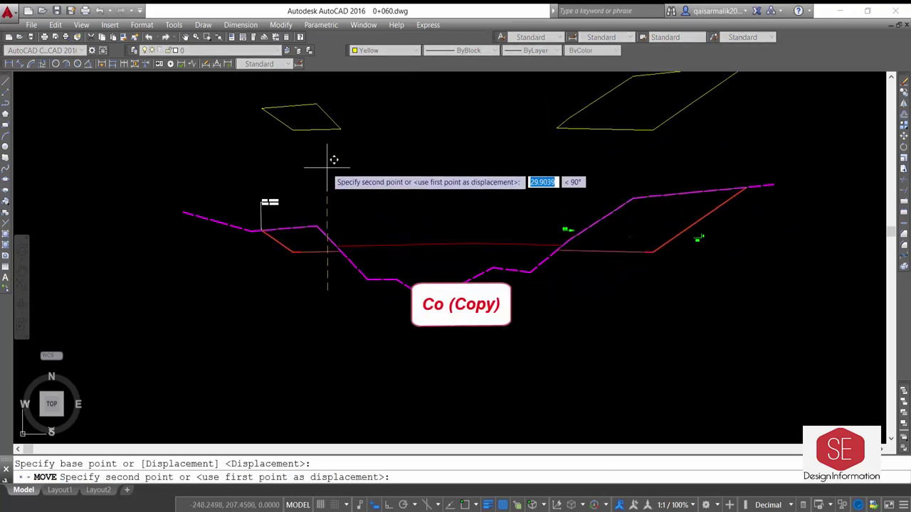
click(328, 167)
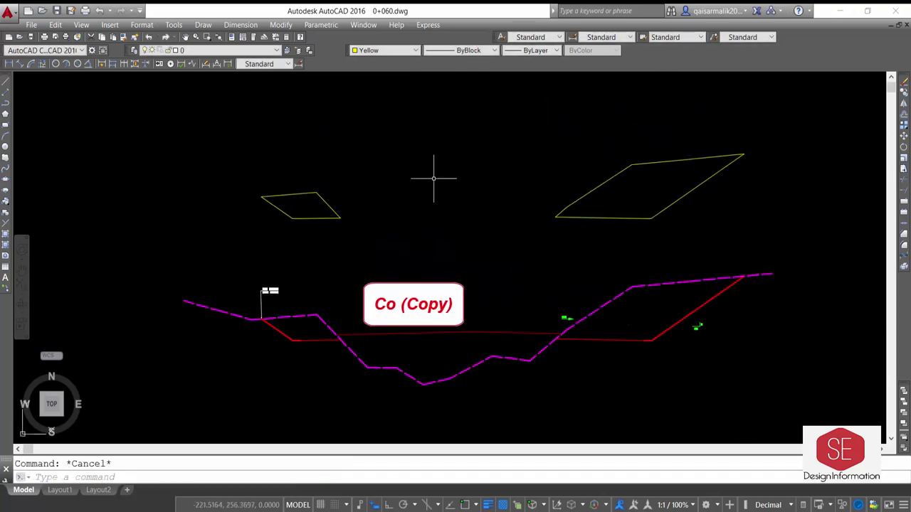
- List the left outline and label it inside with its area, 80.8572
text(li)
key(Return)
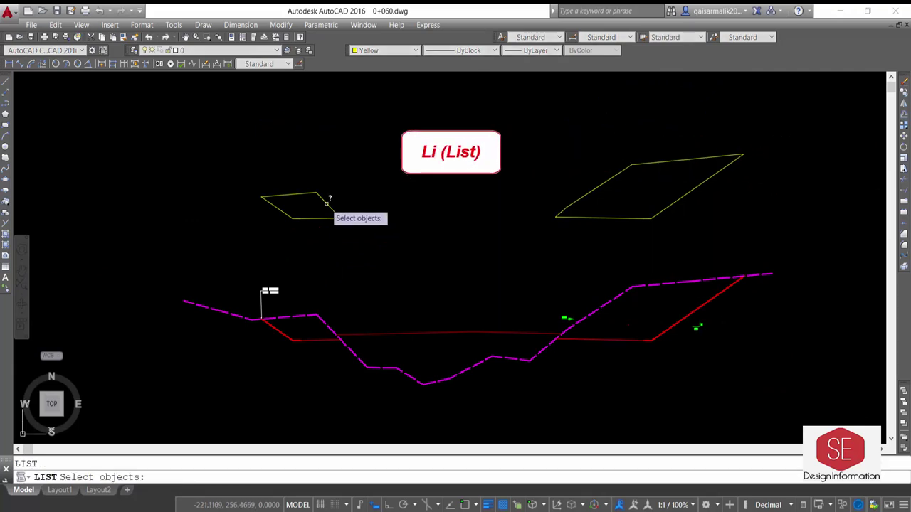
click(329, 206)
key(Return)
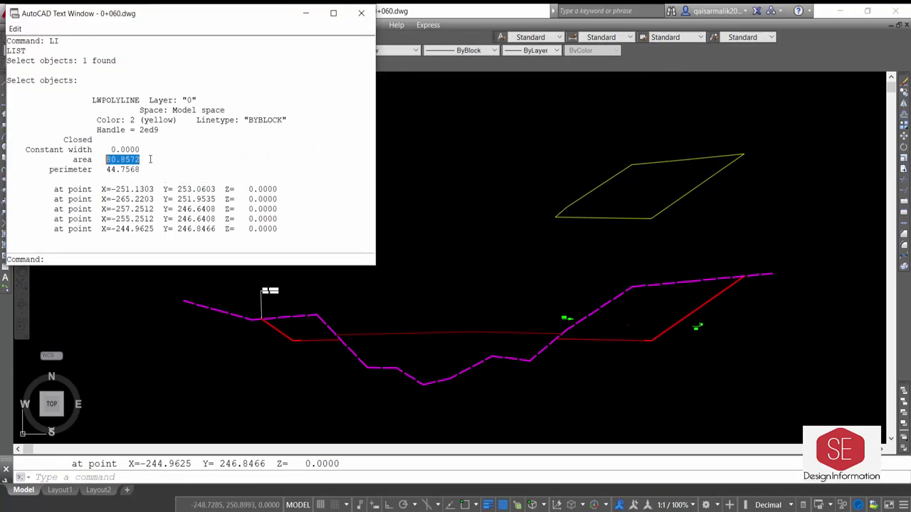
key(ctrl+c)
key(F2)
key(ctrl+v)
click(253, 206)
key(Escape)
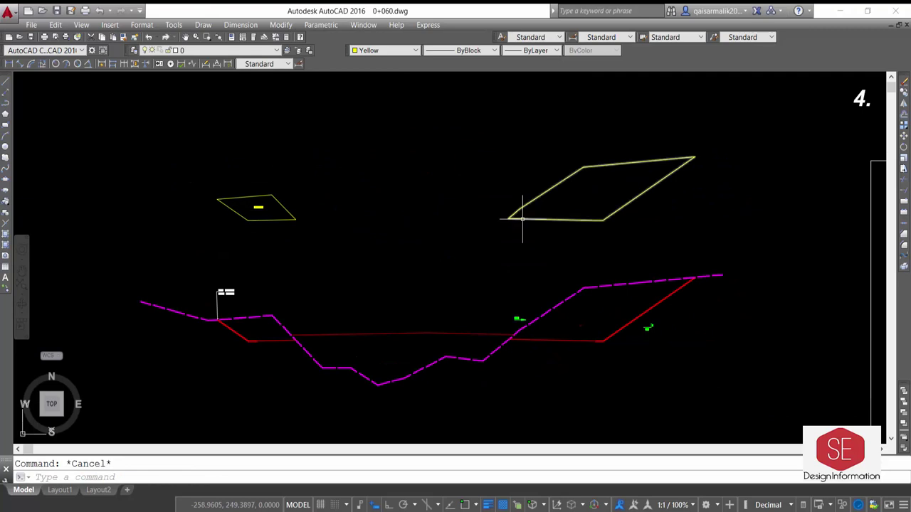
- List the right outline and paste its area, 361.6398, inside it
click(522, 219)
text(li)
key(Return)
drag(107, 140, 144, 139)
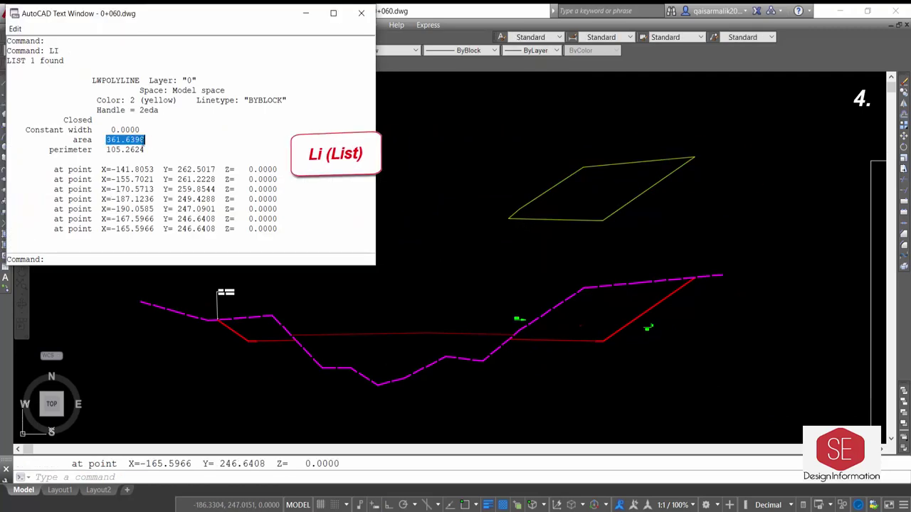
right_click(133, 138)
click(178, 156)
key(F2)
key(ctrl+v)
click(611, 187)
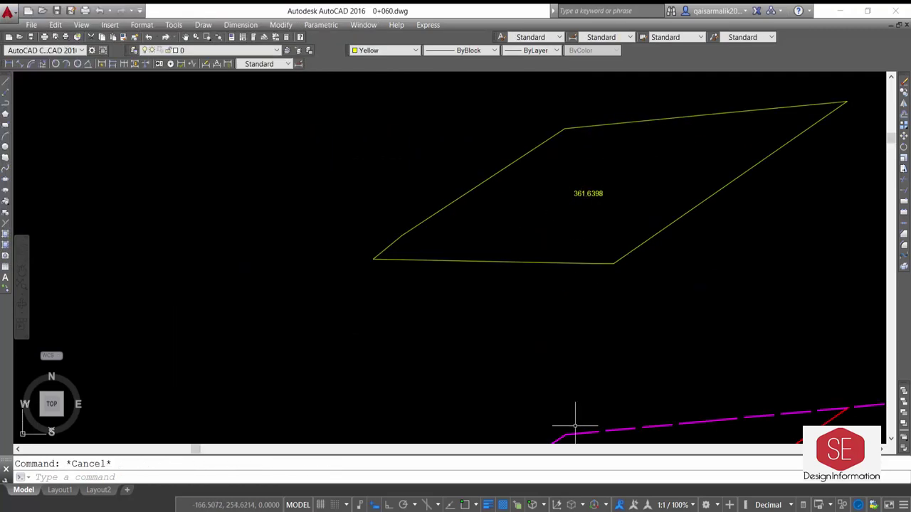
key(alt+Tab)
- Clear the calculator and enter 361.6398 plus
click(344, 274)
click(344, 398)
click(344, 366)
click(251, 398)
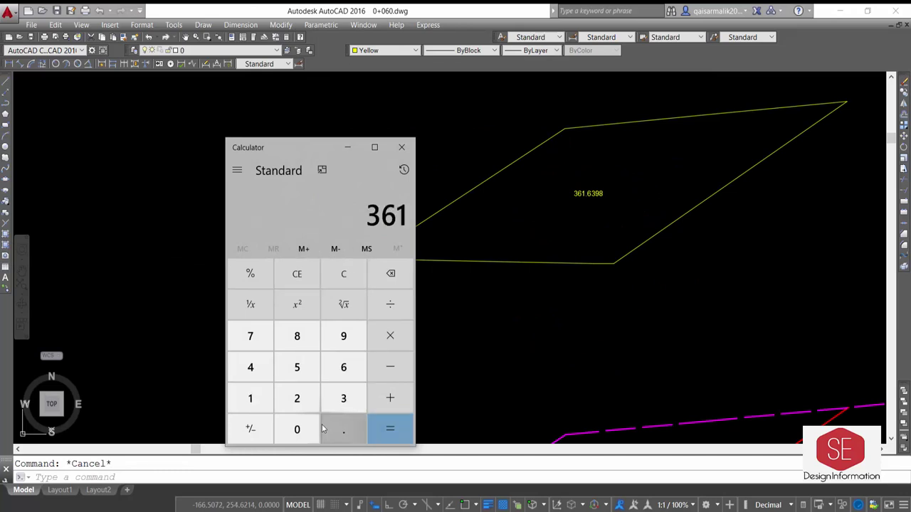
click(343, 429)
click(344, 367)
click(344, 398)
click(344, 336)
click(297, 336)
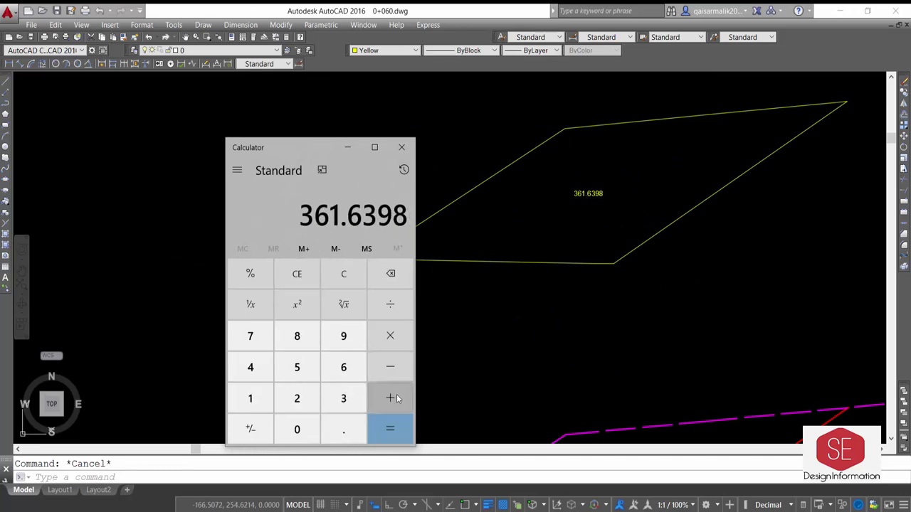
click(396, 398)
- Enter 80.8572 and compute the total, 442.497
scroll(590, 288, down, 5)
drag(299, 147, 396, 163)
scroll(272, 259, up, 5)
click(394, 352)
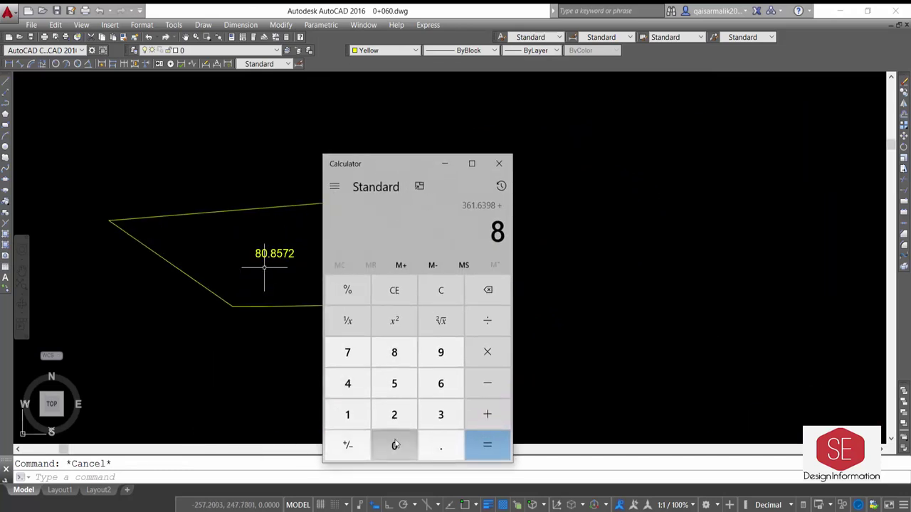
click(394, 445)
click(441, 444)
click(395, 353)
click(394, 383)
click(347, 352)
click(395, 415)
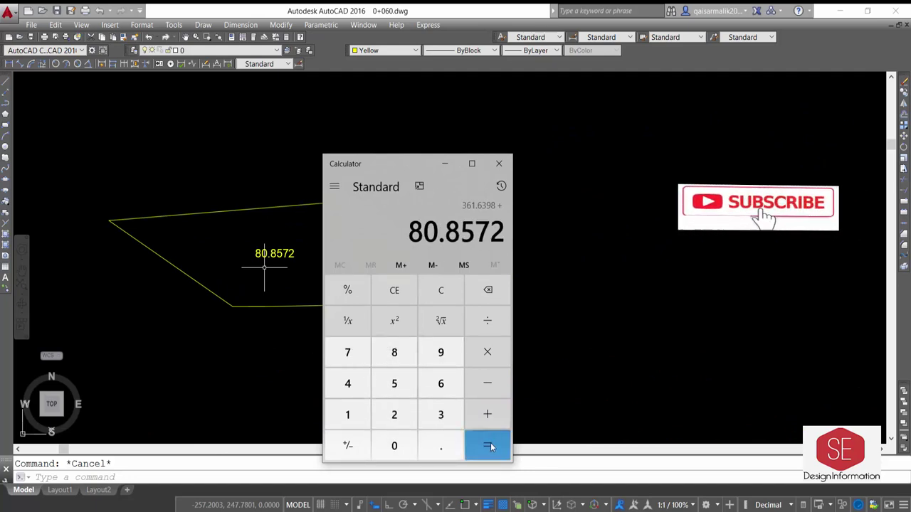
click(490, 447)
- Copy the 442.497 result and close the calculator
drag(407, 231, 504, 232)
right_click(474, 233)
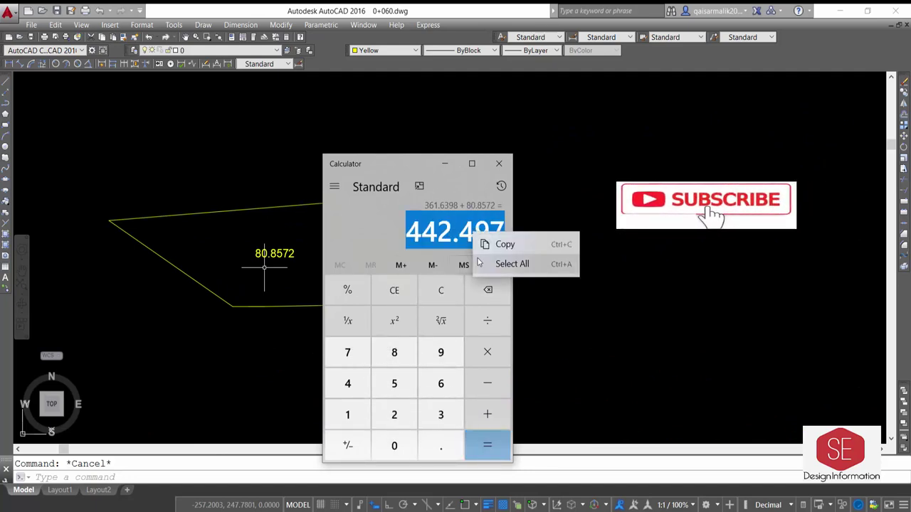
click(511, 245)
click(612, 443)
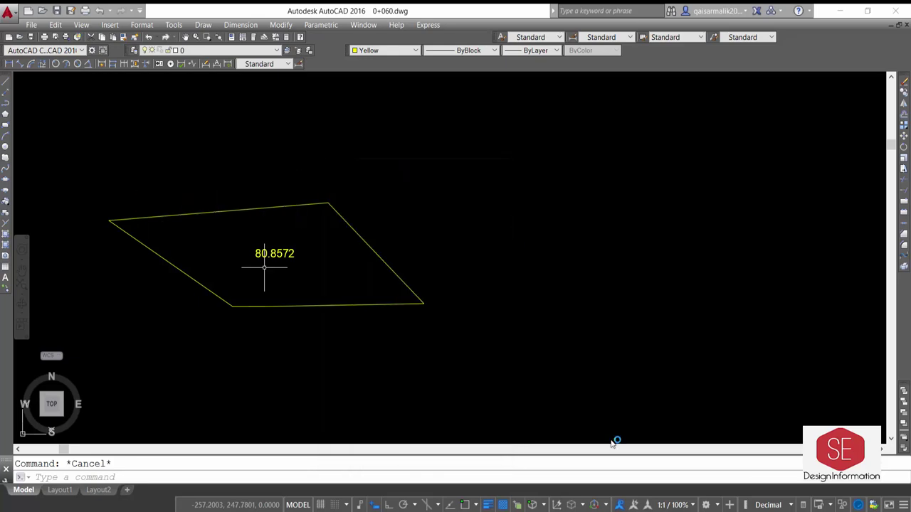
scroll(422, 203, down, 6)
scroll(694, 299, up, 10)
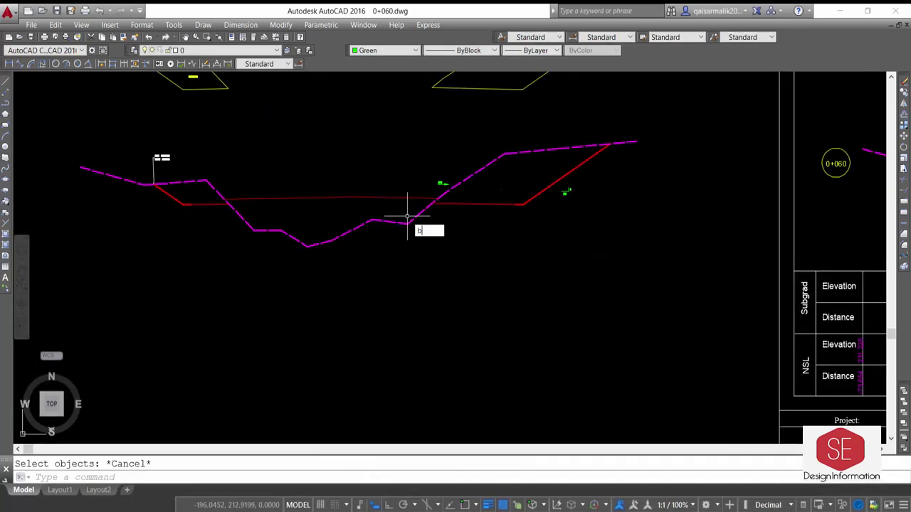
- Create a boundary polyline around the central cut region with BO
text(bo)
key(Return)
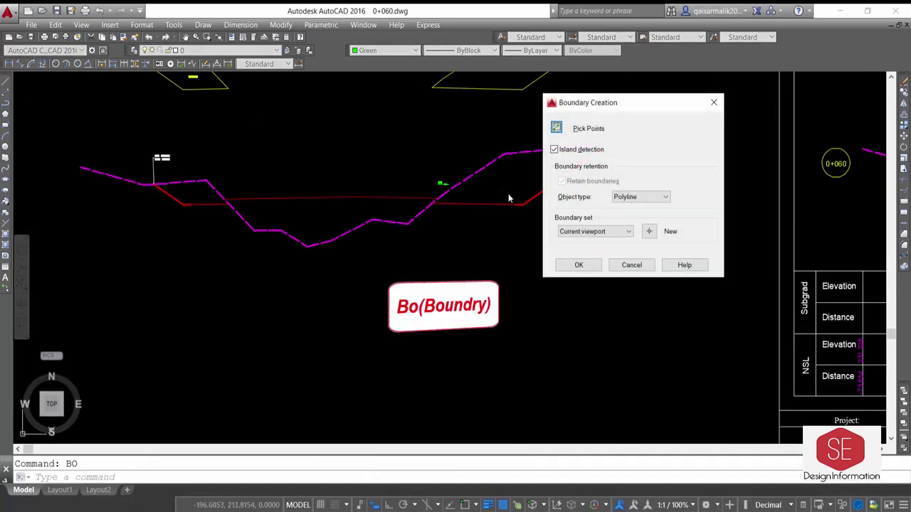
click(555, 129)
click(356, 214)
key(Return)
- Move the new cut-area outline down below the section
text(m)
key(Return)
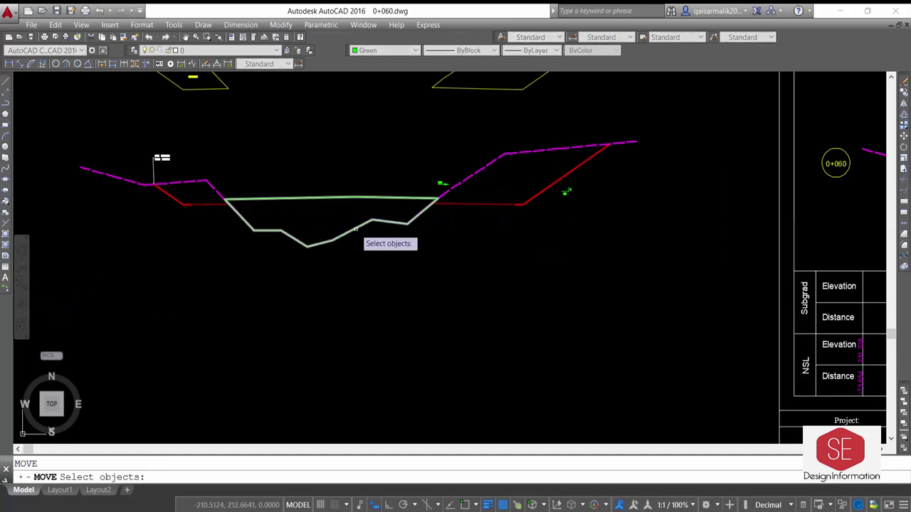
click(353, 229)
key(Return)
click(361, 243)
click(366, 345)
- List the outline and paste its area, 428.0684, into the drawing
click(378, 324)
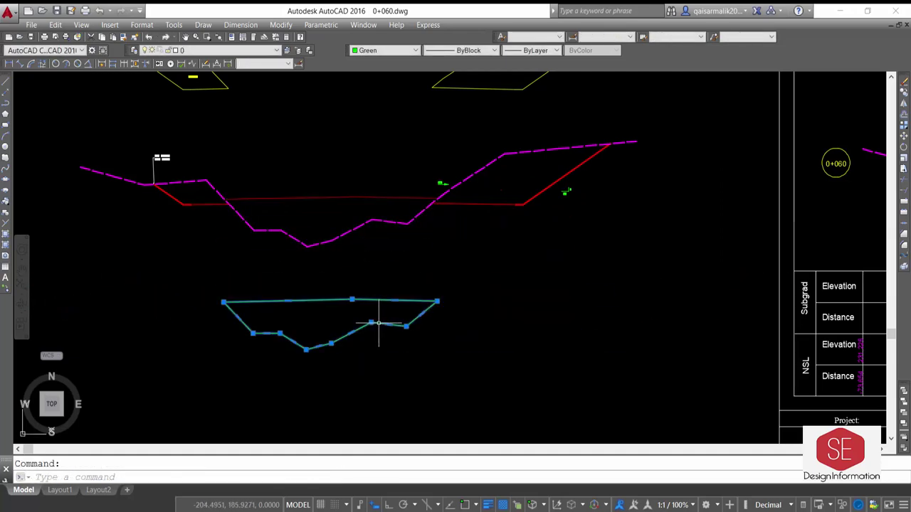
text(li)
key(Return)
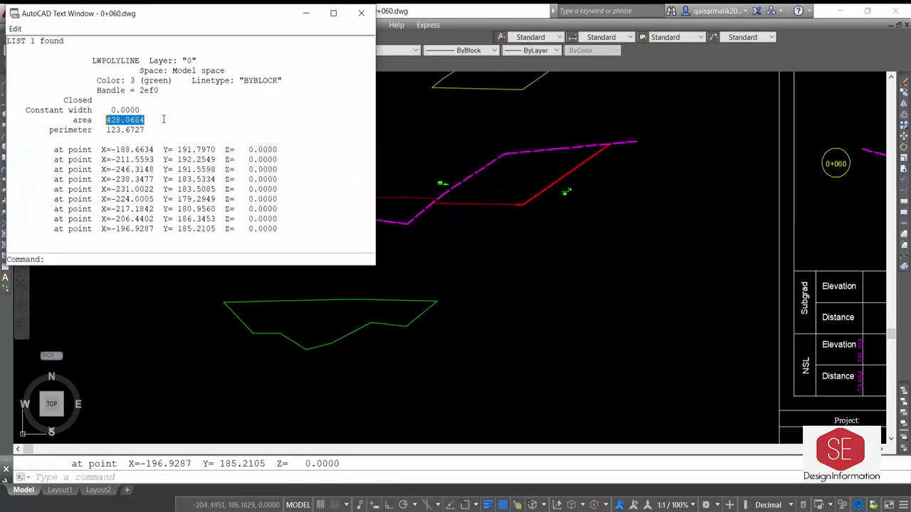
right_click(180, 119)
click(191, 154)
key(ctrl+v)
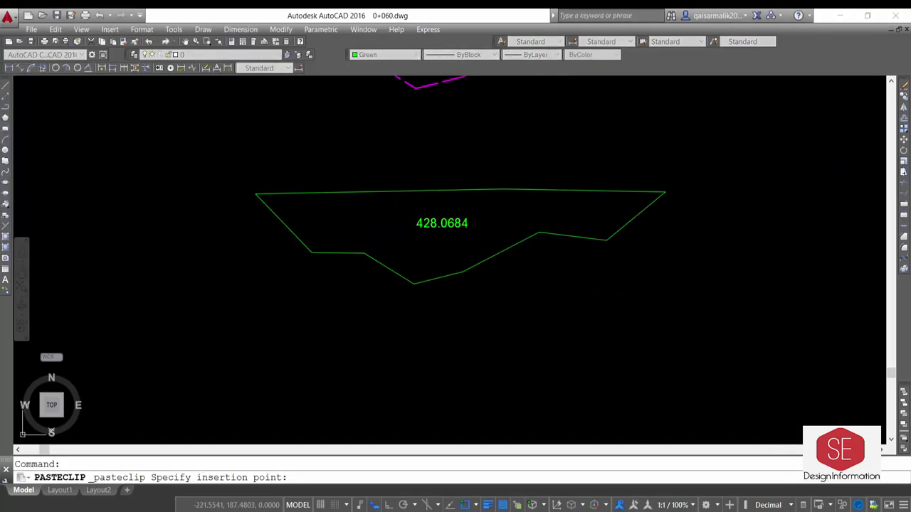
key(Escape)
scroll(488, 228, down, 3)
scroll(460, 225, up, 3)
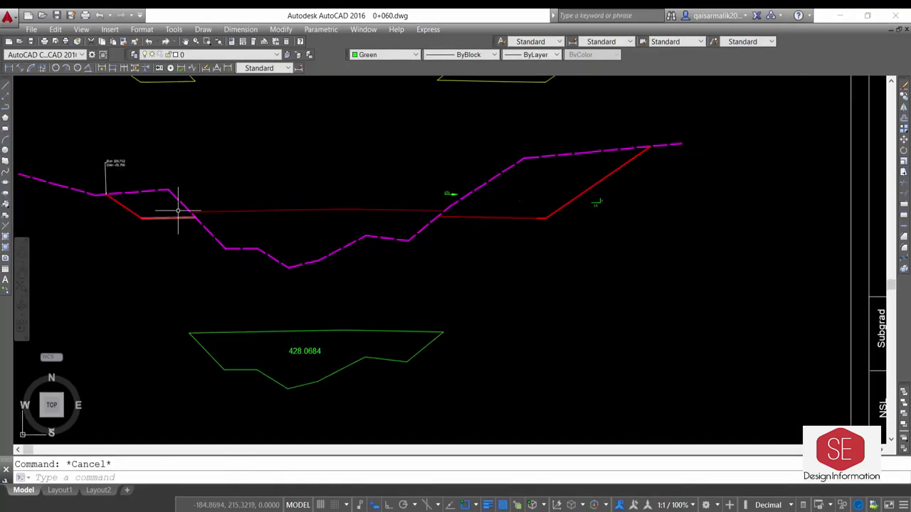
scroll(178, 210, down, 3)
scroll(513, 224, up, 5)
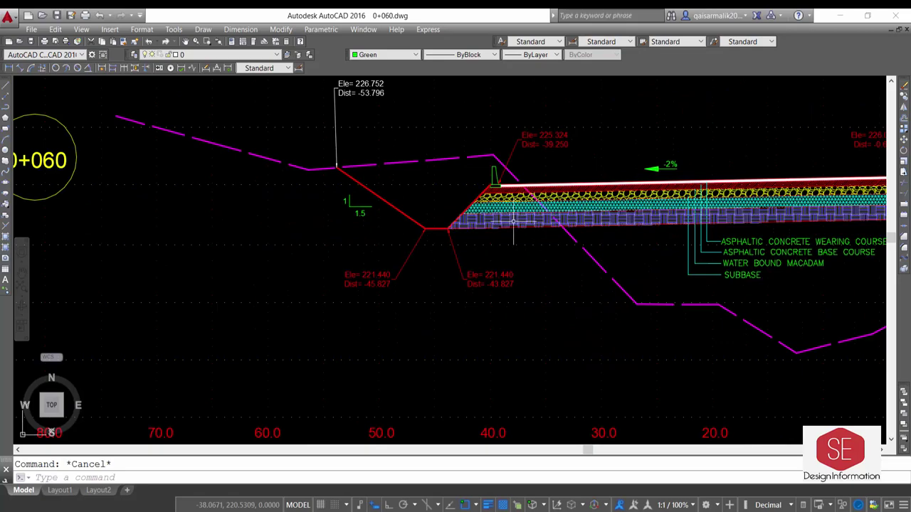
- Copy the ditch lines from the pavement edge onto the stripped 0+060 ground-profile section
text(co)
key(Return)
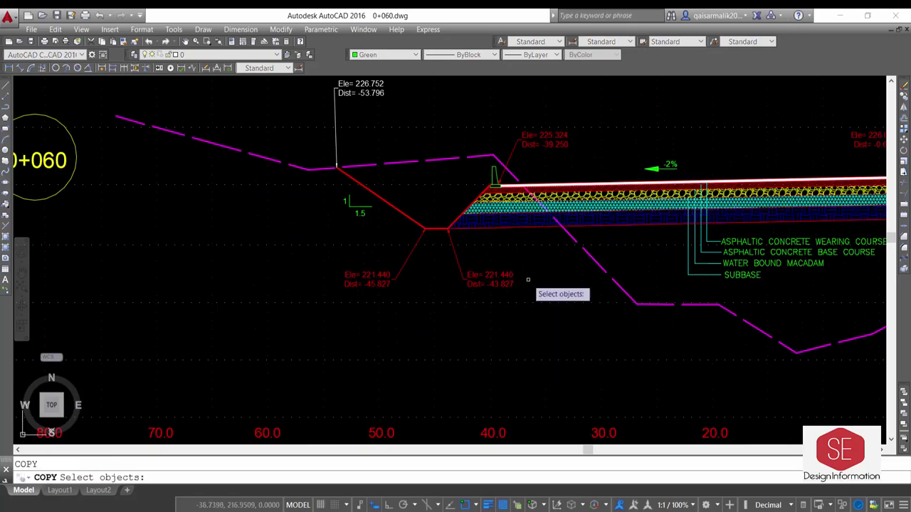
scroll(481, 191, up, 3)
scroll(362, 192, down, 5)
scroll(592, 190, up, 3)
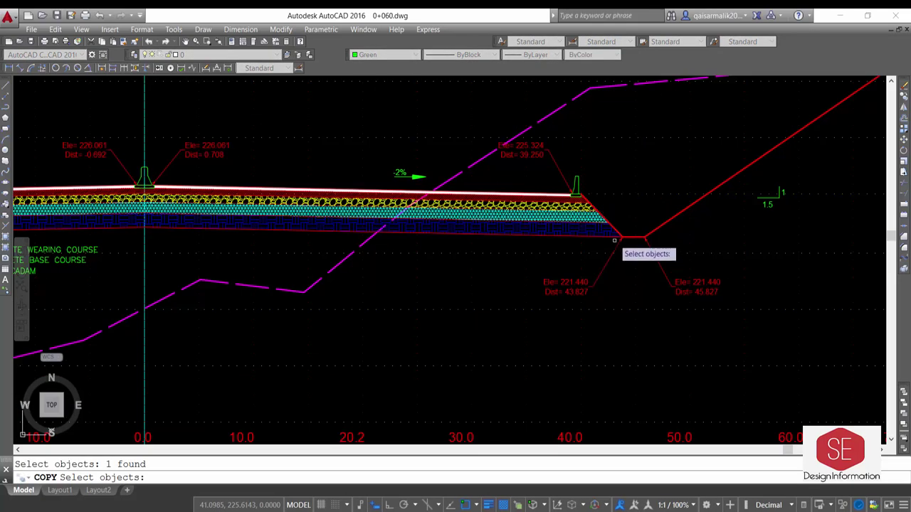
scroll(615, 241, up, 5)
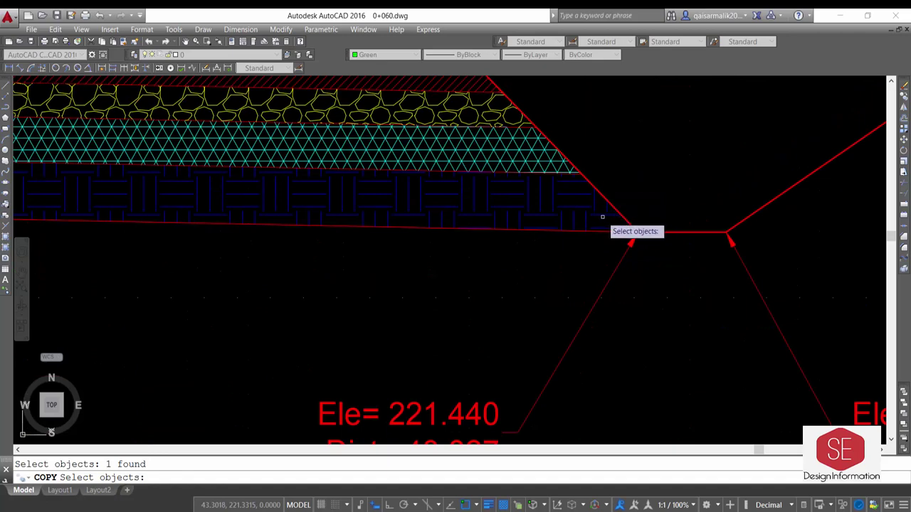
key(Return)
click(640, 225)
scroll(683, 245, down, 8)
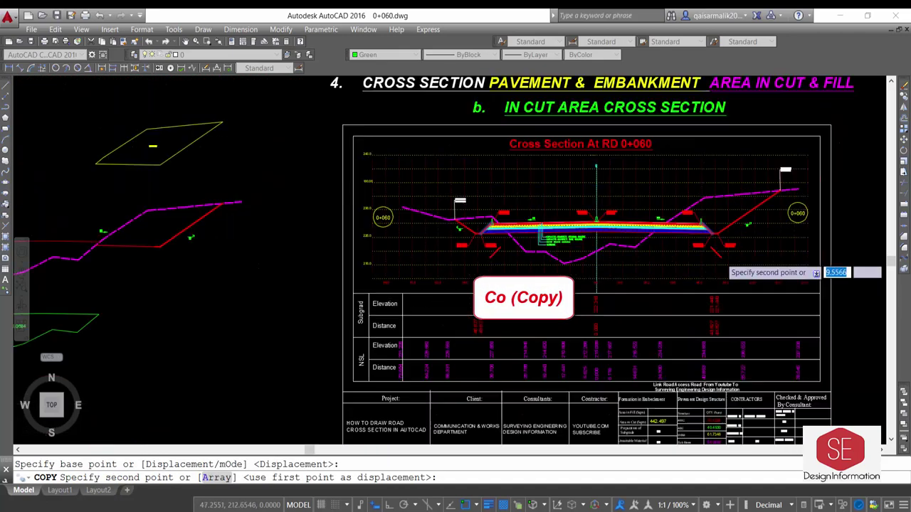
scroll(498, 249, up, 5)
scroll(519, 223, up, 1)
click(610, 203)
key(Escape)
scroll(605, 228, down, 3)
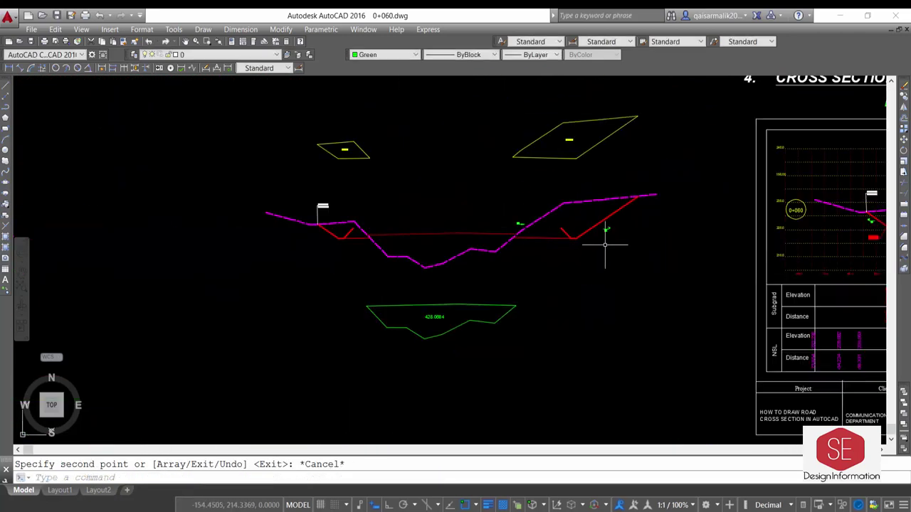
scroll(360, 227, up, 3)
scroll(399, 242, down, 5)
scroll(461, 268, up, 5)
scroll(461, 267, down, 5)
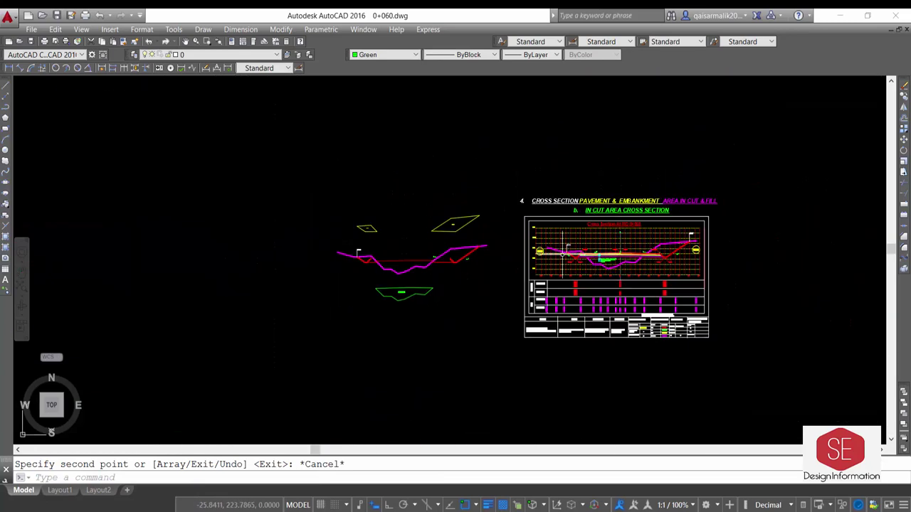
scroll(429, 264, up, 6)
key(Return)
key(Return)
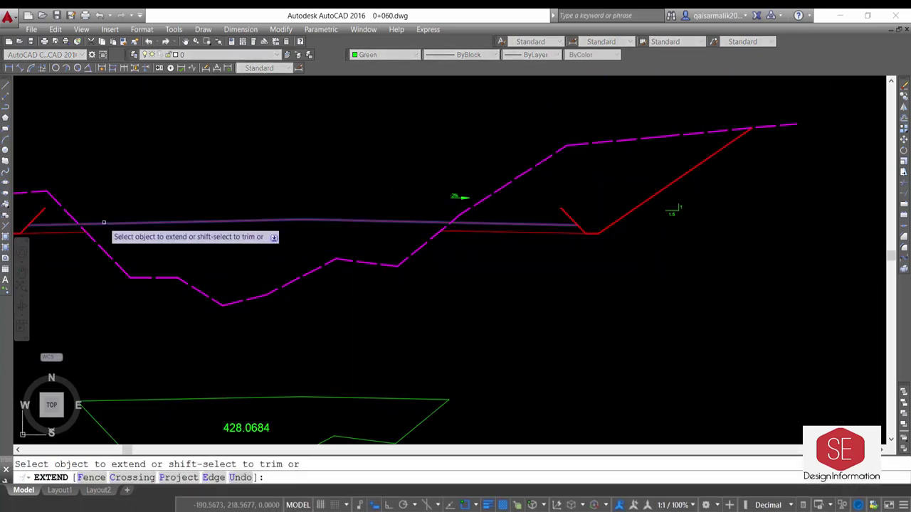
- Extend the red base line to the ditch slope
click(434, 225)
key(Escape)
scroll(526, 224, down, 3)
scroll(339, 225, up, 3)
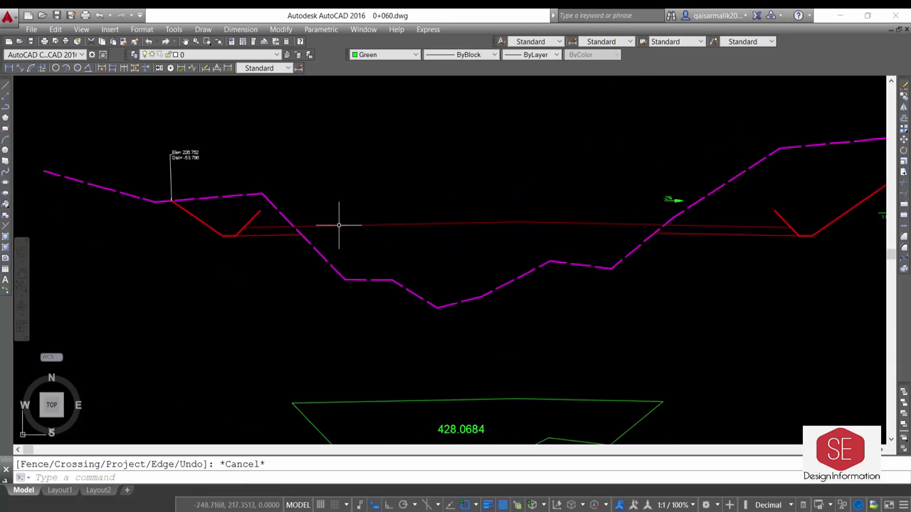
- Create boundary polylines inside both small side fill regions with BO
text(bo)
key(Return)
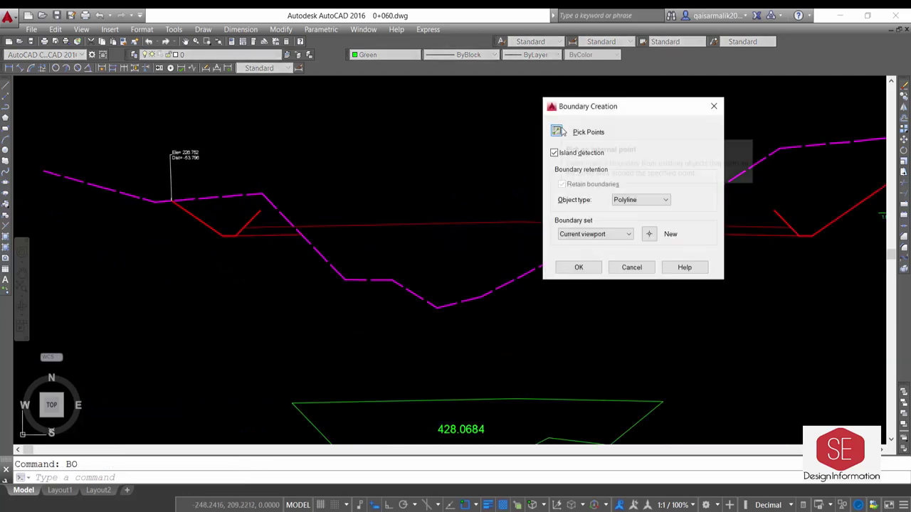
click(558, 131)
click(734, 232)
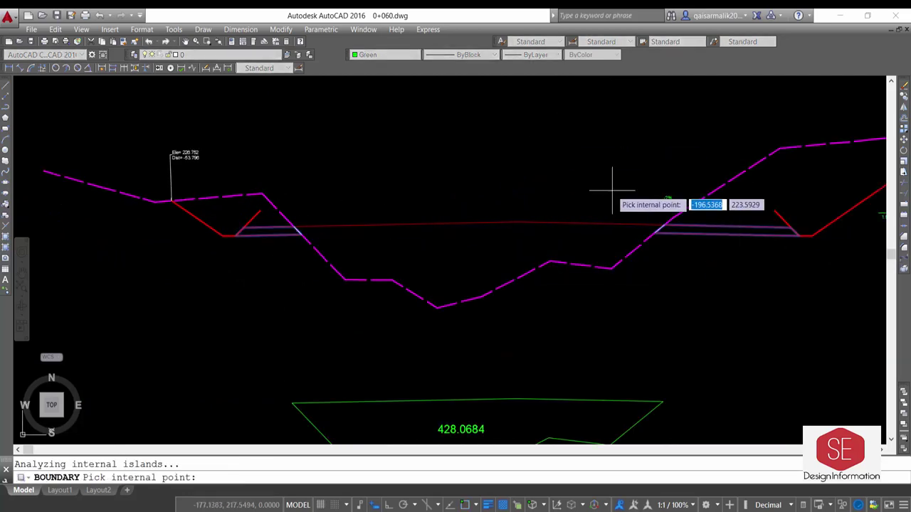
key(Return)
- Move the left and right side-area outlines down below the section
text(m)
key(Return)
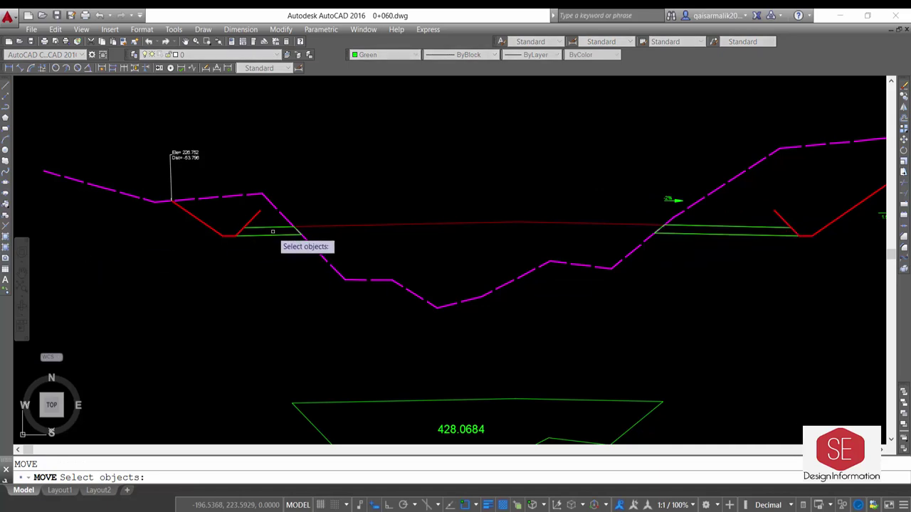
key(Return)
click(333, 249)
click(324, 387)
key(Return)
click(704, 230)
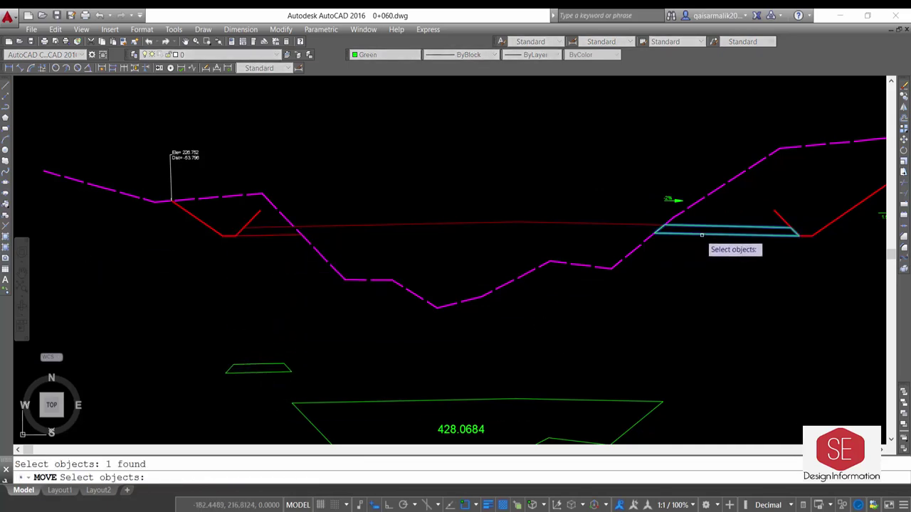
key(Return)
click(714, 267)
scroll(625, 252, down, 2)
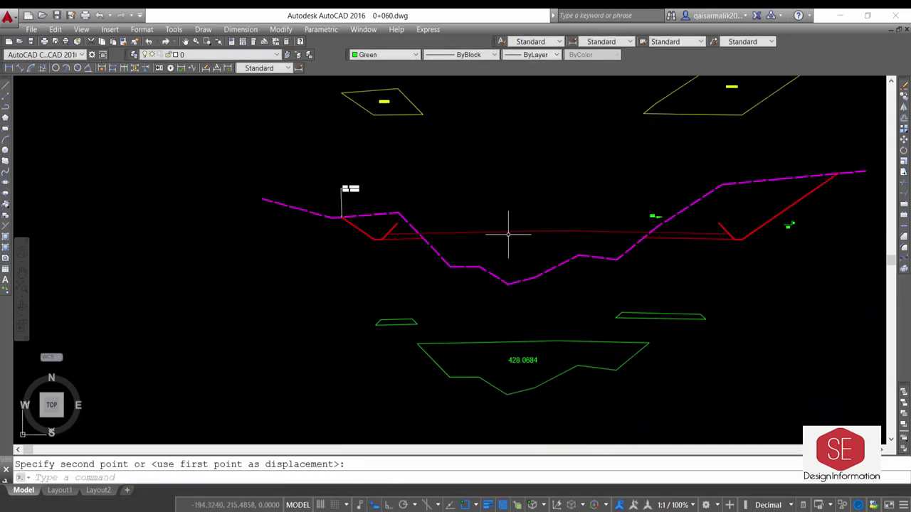
click(616, 334)
scroll(616, 334, up, 2)
- List the left outline and copy its area, 11.3052
click(281, 317)
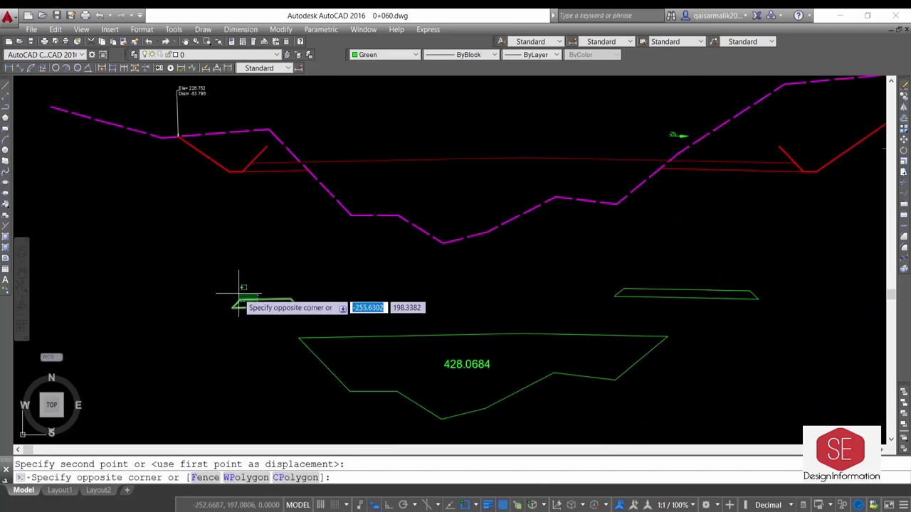
click(240, 291)
text(li)
key(Return)
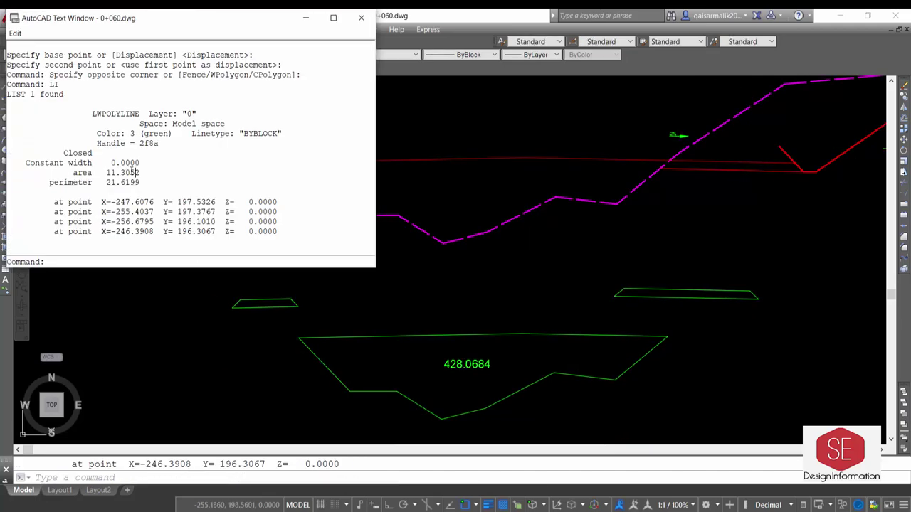
key(ctrl+c)
- Paste 11.3052 on the left outline, then copy and place 26.3287 above the right one
key(F2)
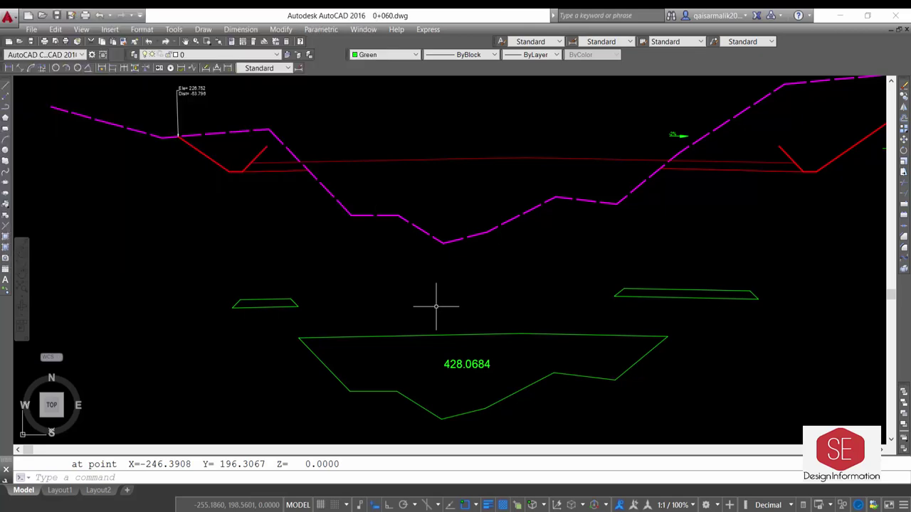
key(ctrl+v)
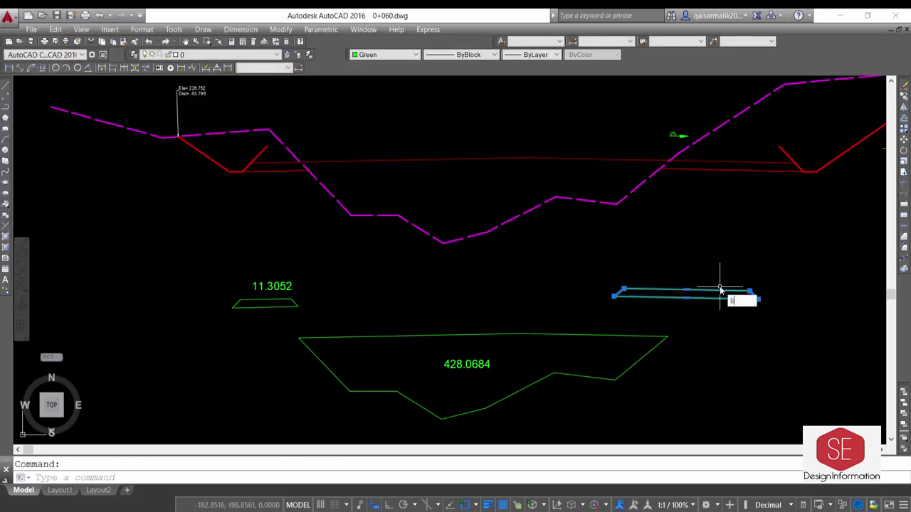
key(Return)
right_click(144, 177)
click(199, 206)
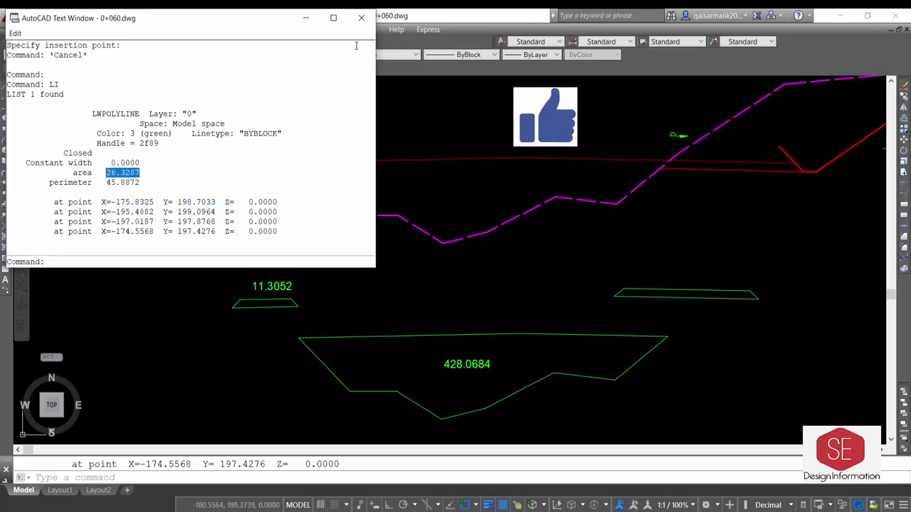
key(F2)
key(ctrl+v)
click(679, 282)
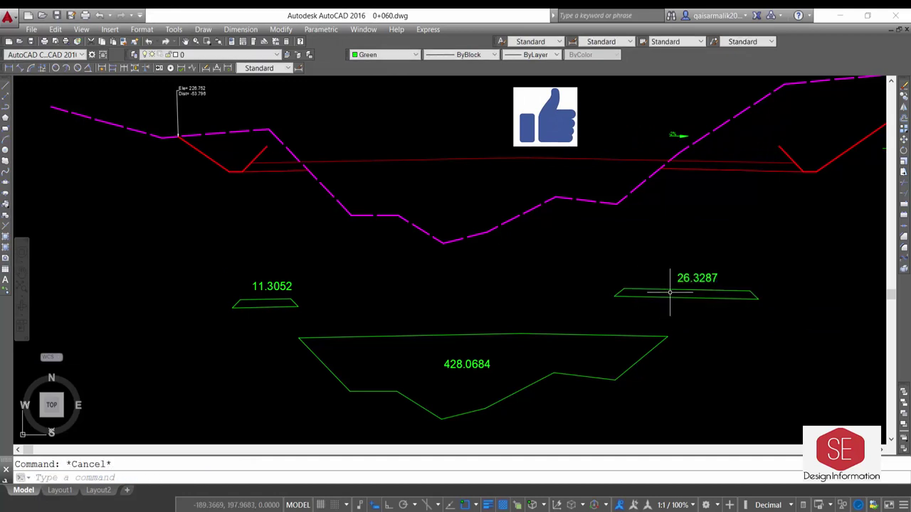
text(454.3971)
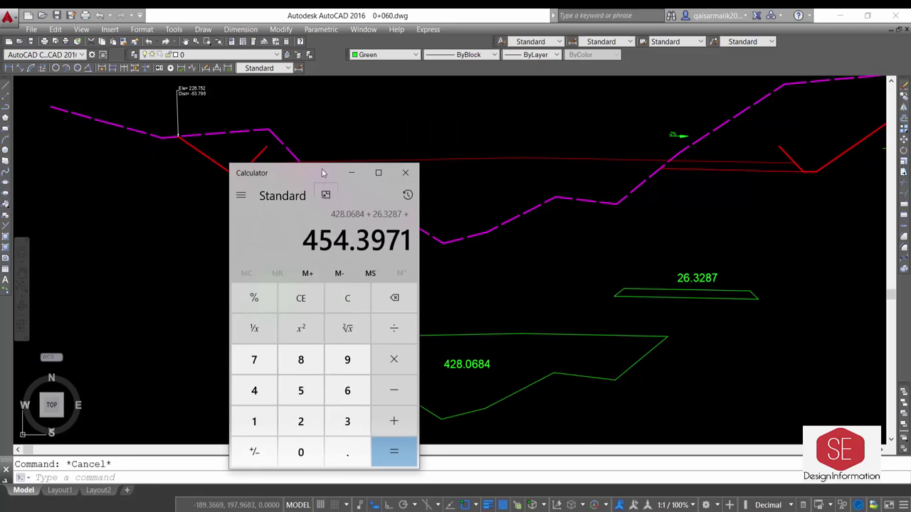
- Finish adding 11.3052 in Calculator to get the 465.7023 fill total
drag(322, 173, 452, 178)
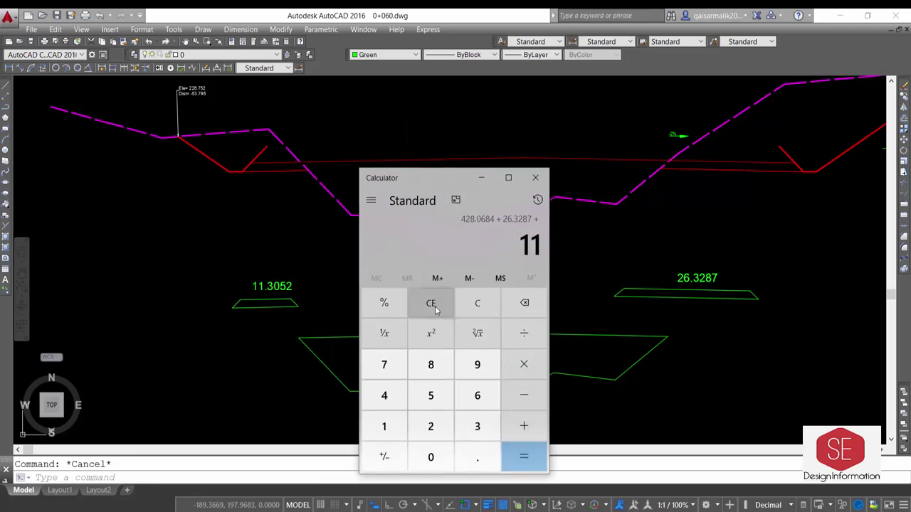
text(.3052)
key(Return)
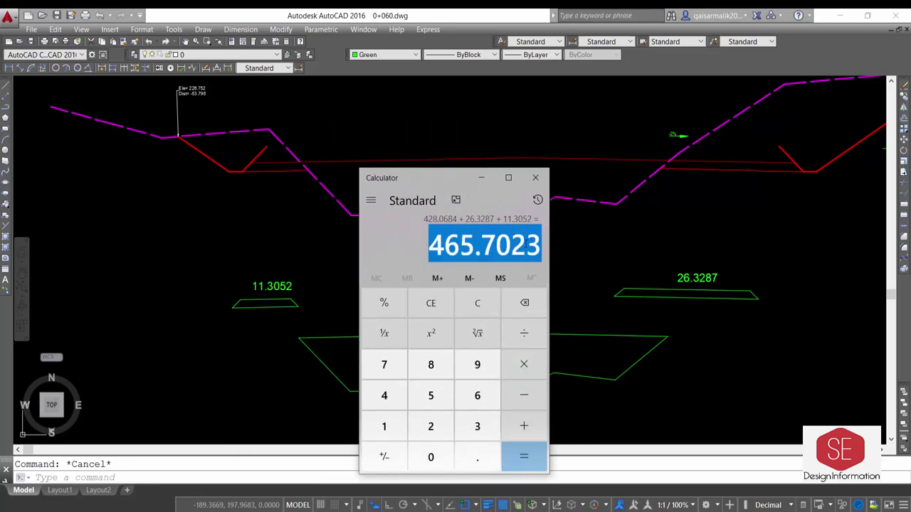
click(481, 177)
- Paste 465.7023 into the 0+060 Area in Fill cell
scroll(481, 177, down, 5)
scroll(707, 264, up, 5)
scroll(708, 263, up, 5)
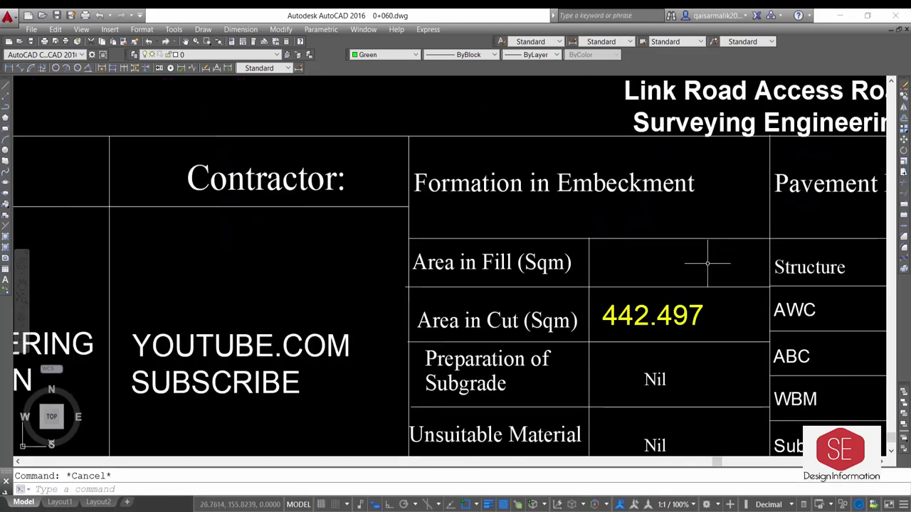
key(ctrl+v)
scroll(635, 264, down, 10)
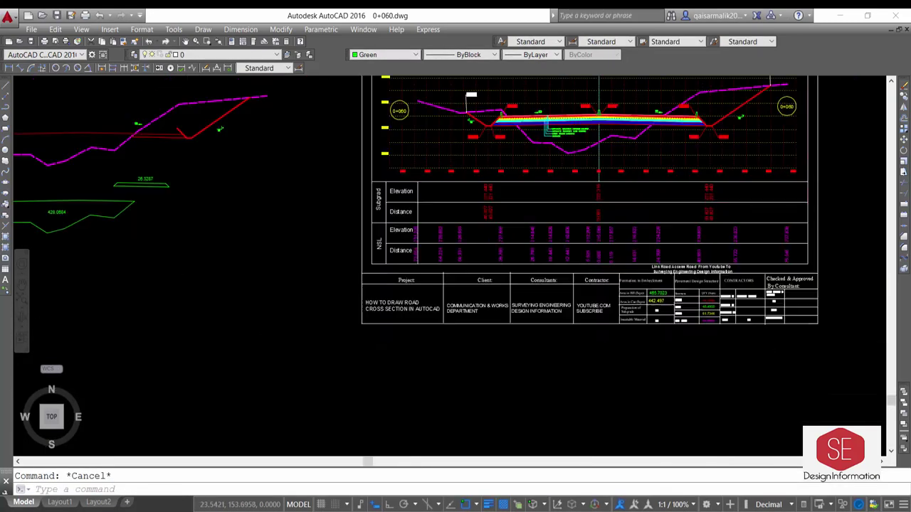
scroll(498, 214, up, 2)
scroll(348, 195, down, 3)
scroll(711, 142, up, 3)
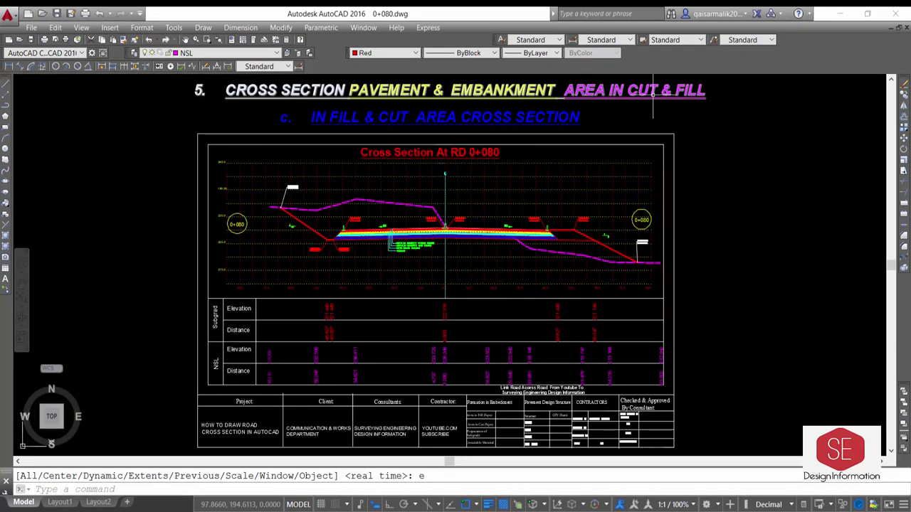
- Paste the AWC, ABC, WBM and Sub Base quantities into 0+080 at original coordinates
scroll(588, 245, up, 2)
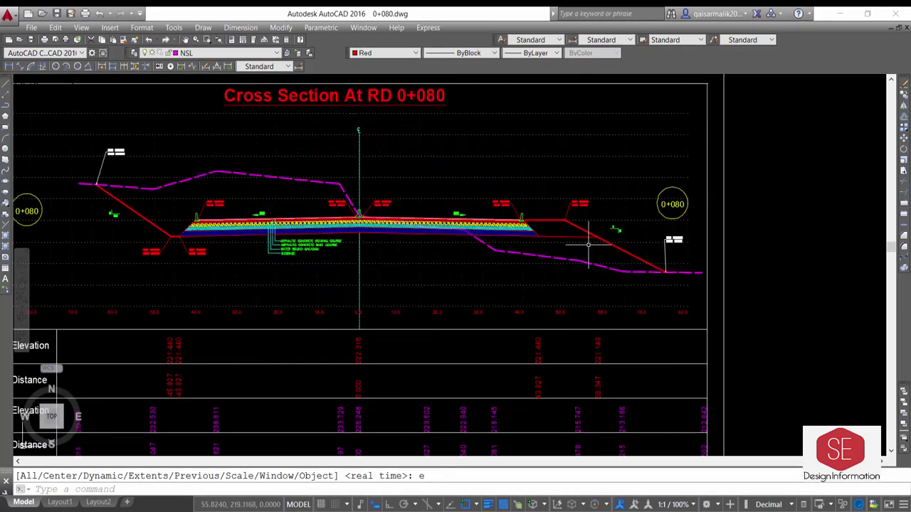
scroll(525, 242, down, 2)
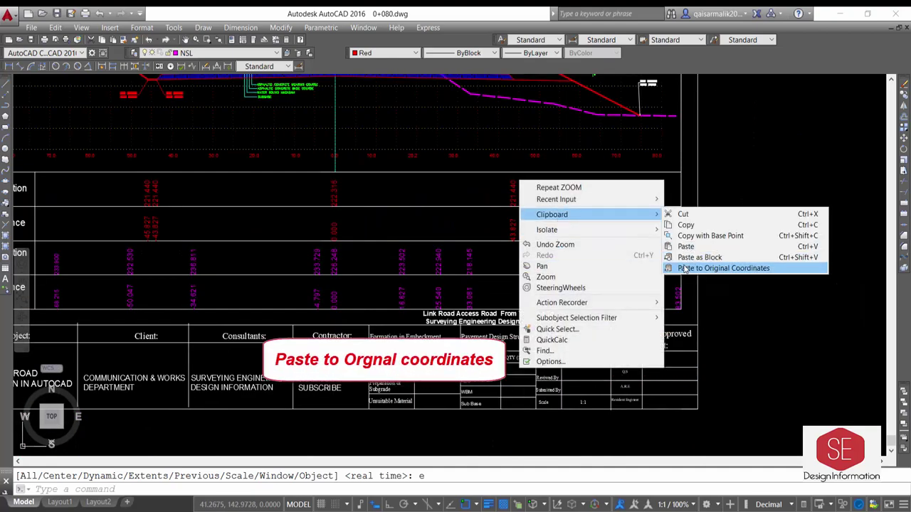
click(712, 265)
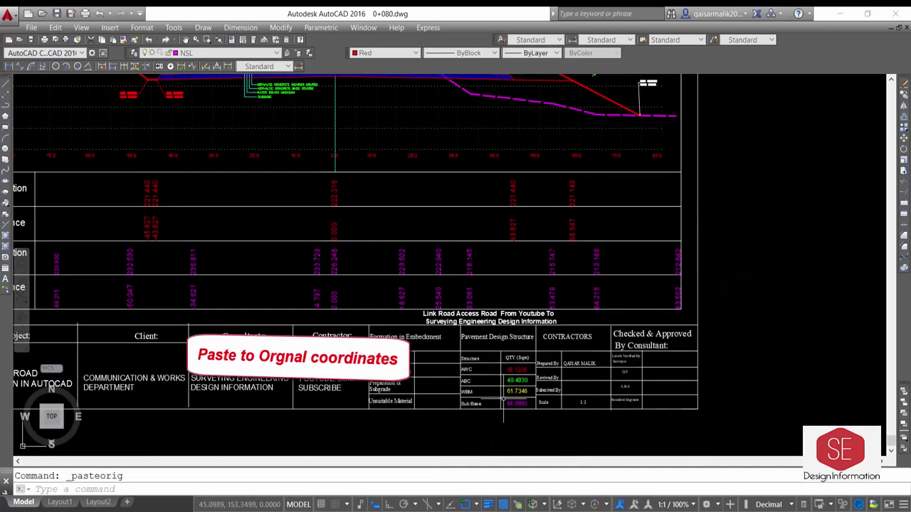
key(Escape)
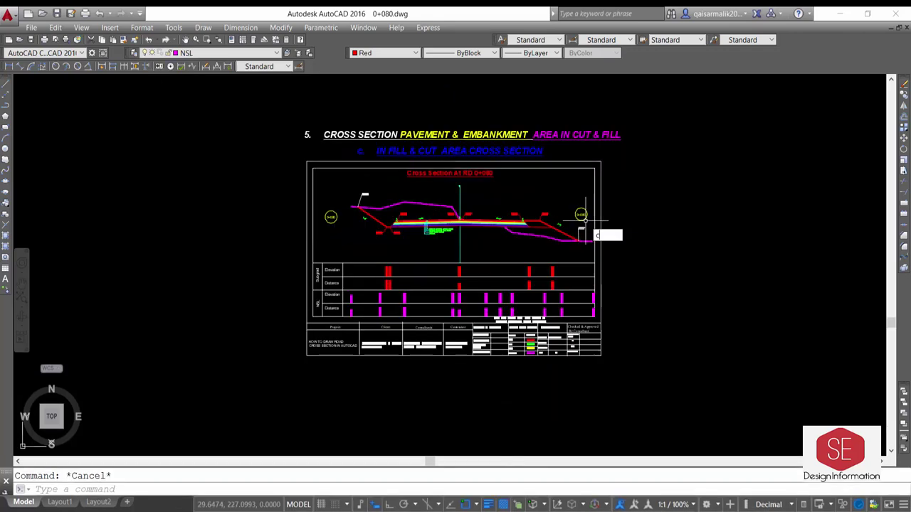
- Copy the whole 0+080 cross-section off to the left with CO
text(co)
key(Return)
click(594, 189)
click(326, 279)
- Erase the yellow, cyan and blue pavement hatches from the copied section
key(Return)
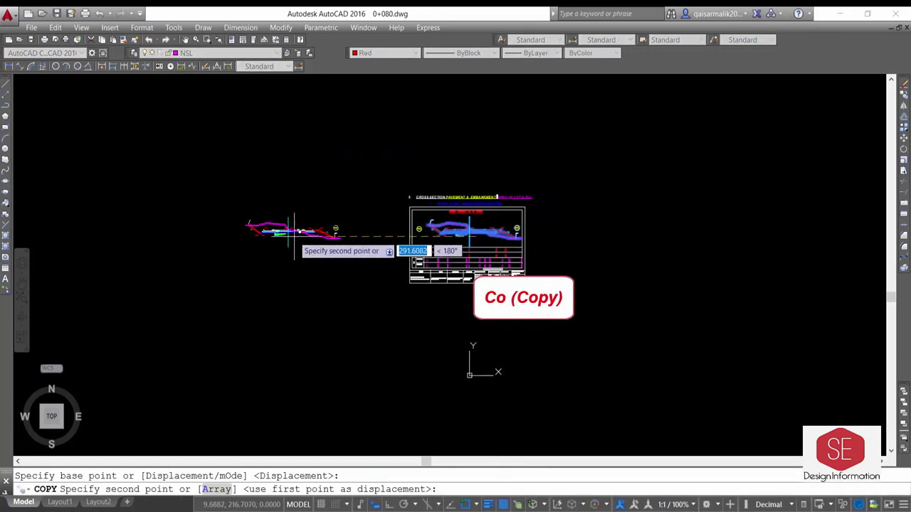
key(Escape)
text(e)
key(Return)
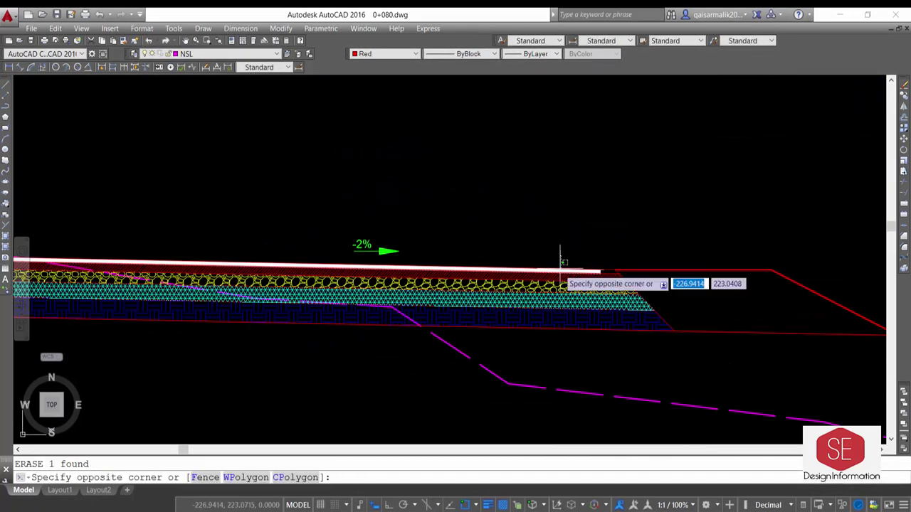
click(560, 263)
key(Return)
click(556, 317)
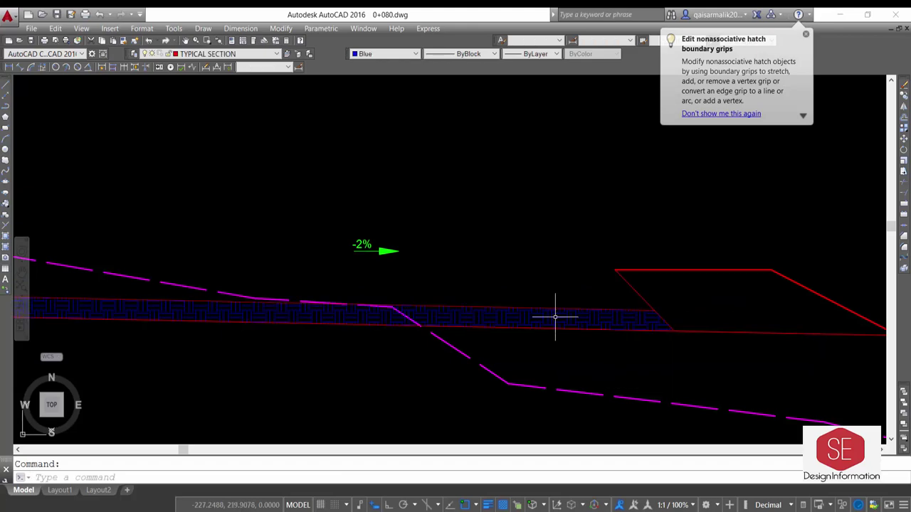
key(Delete)
- Trim the overlapping line ends of the copied section
text(tr)
key(Return)
key(Return)
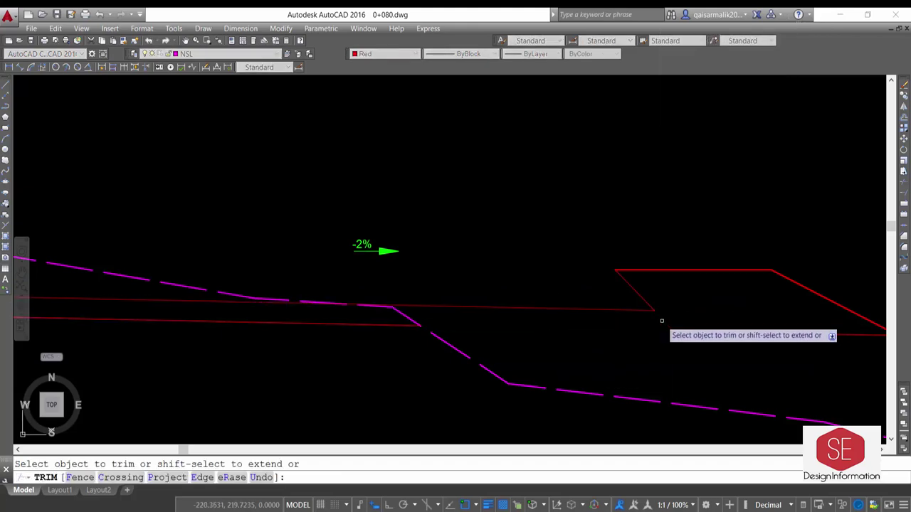
scroll(662, 321, down, 3)
click(626, 335)
click(717, 335)
key(Return)
scroll(651, 311, up, 5)
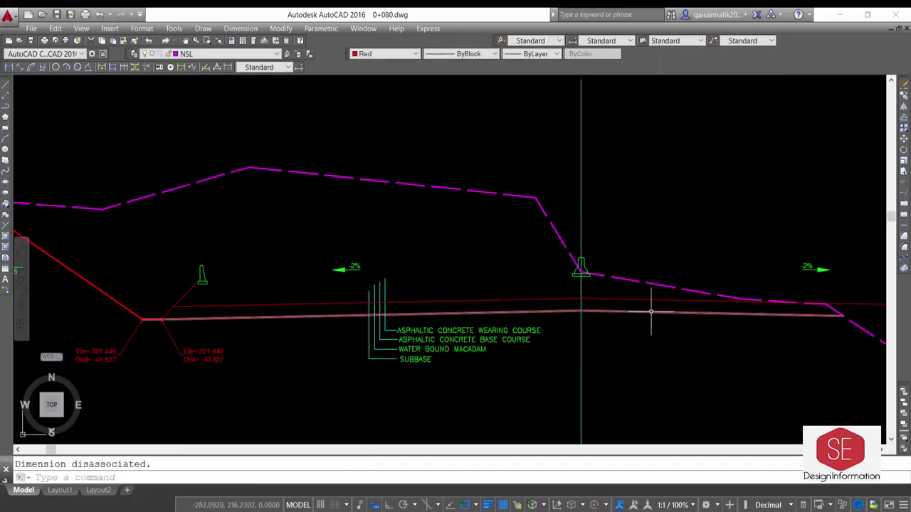
key(Return)
key(Return)
key(Escape)
- Delete the stray red line and the pavement layer leader labels
click(575, 282)
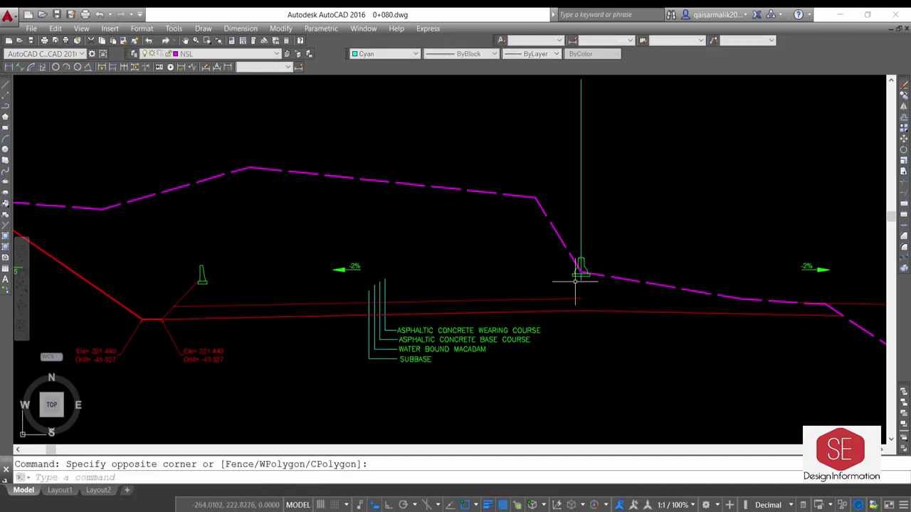
click(566, 297)
scroll(295, 309, down, 2)
scroll(606, 281, down, 1)
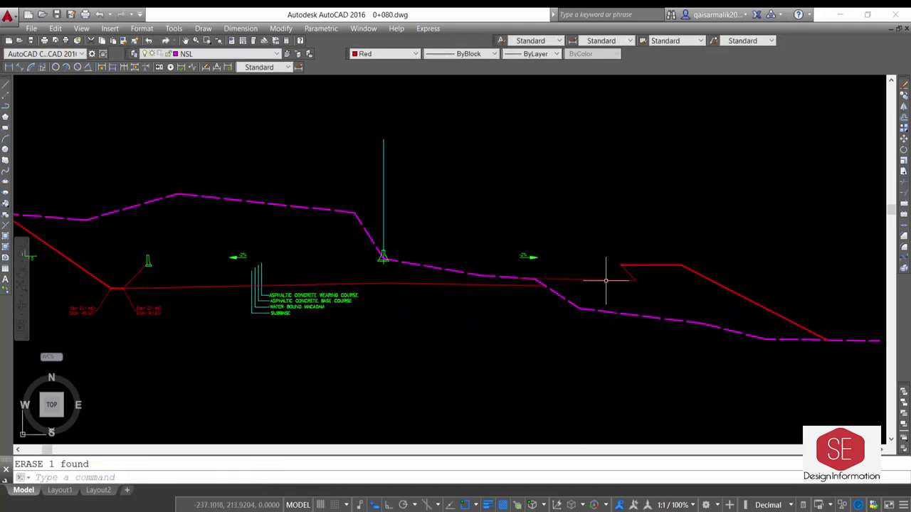
scroll(278, 234, up, 5)
click(199, 284)
click(179, 330)
key(Delete)
- Delete the leftover labels around the copied section
scroll(650, 301, down, 2)
scroll(431, 254, down, 1)
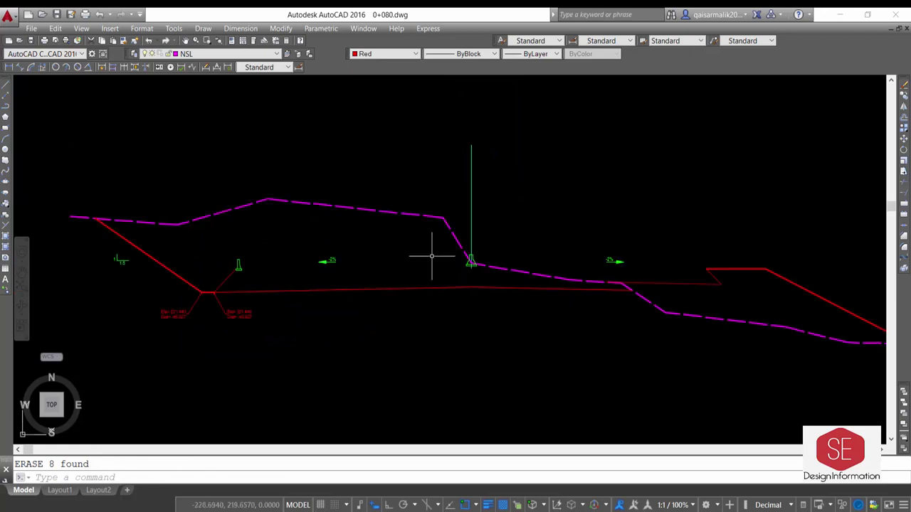
click(285, 281)
click(441, 258)
key(Delete)
click(596, 260)
- Select the two remaining items and set the colour to yellow
scroll(542, 214, down, 2)
click(621, 269)
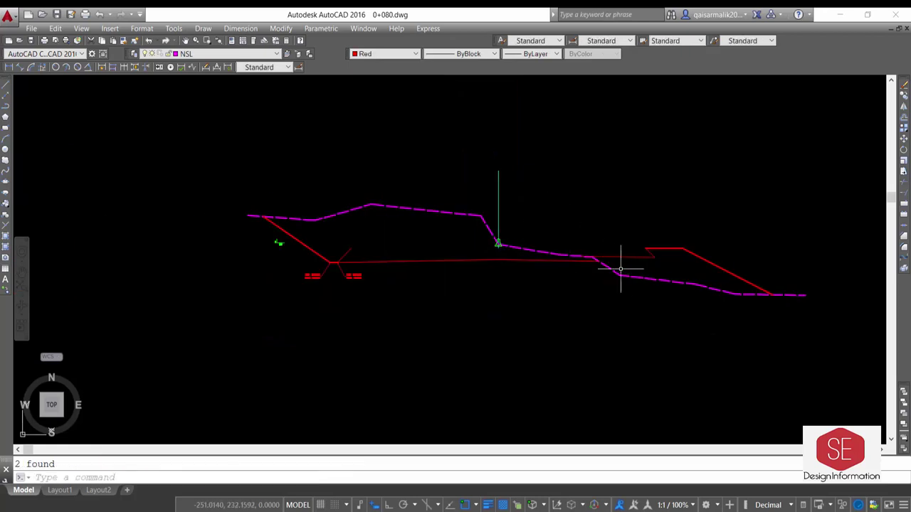
click(384, 53)
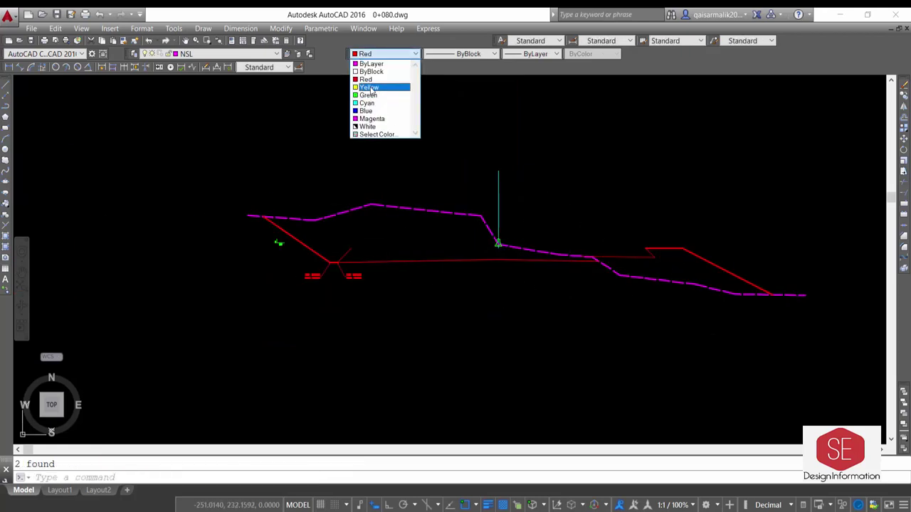
click(366, 88)
- Create a yellow boundary polyline in the right fill region and move it
text(BO)
key(Return)
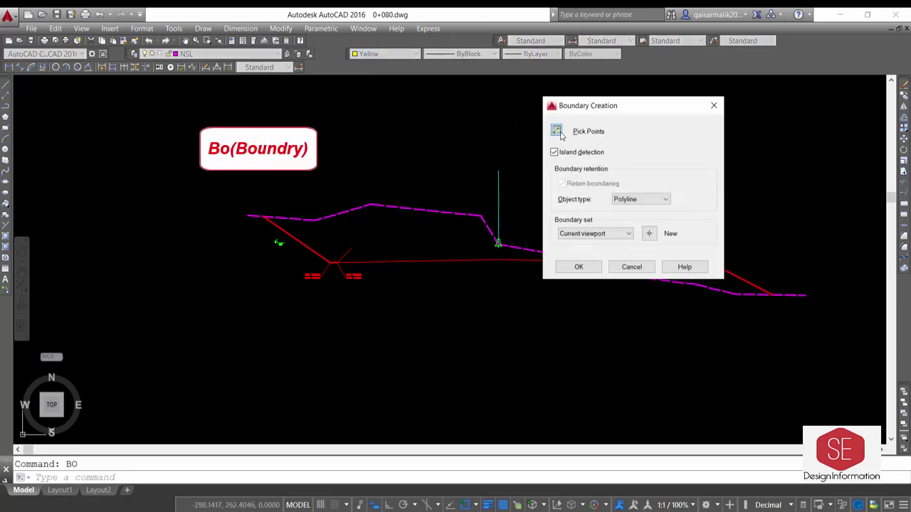
click(555, 128)
click(660, 261)
key(Return)
text(m)
key(Return)
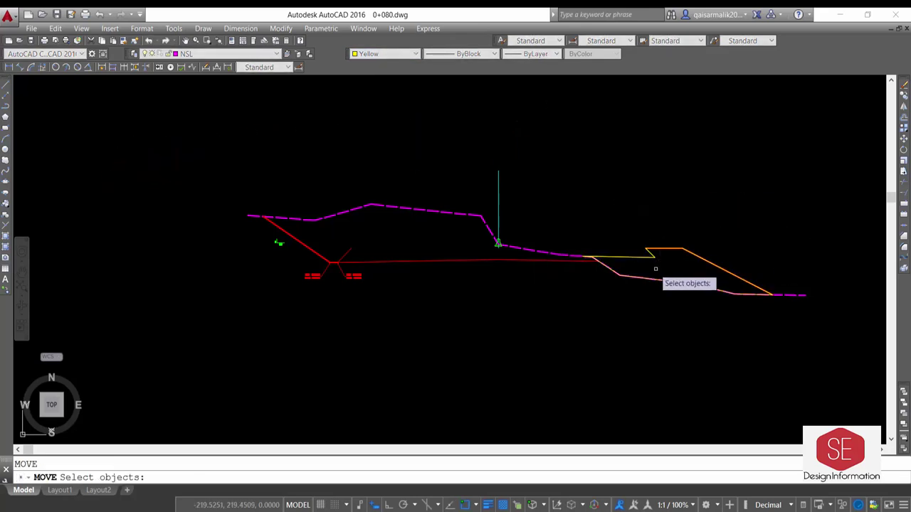
click(648, 256)
key(Return)
click(633, 222)
key(Escape)
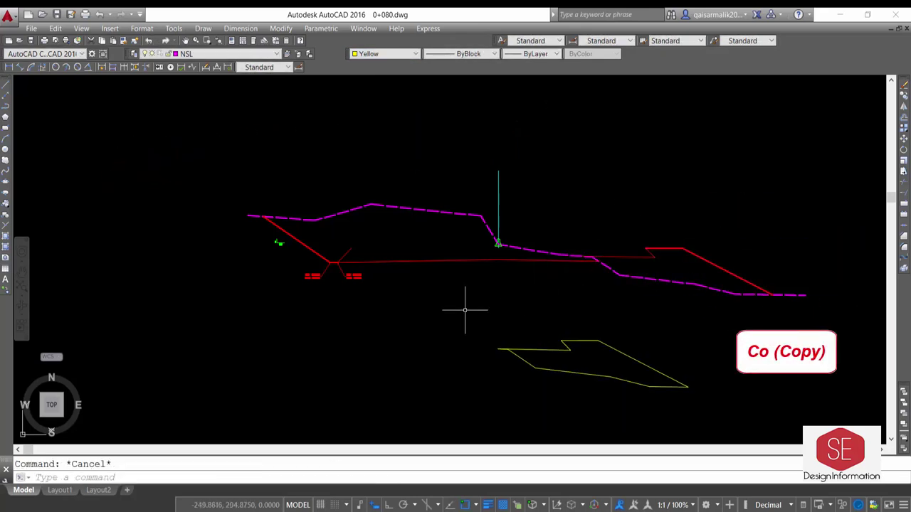
text(AA)
- Measure the yellow boundary's area, 260.9795, and copy the value
key(Return)
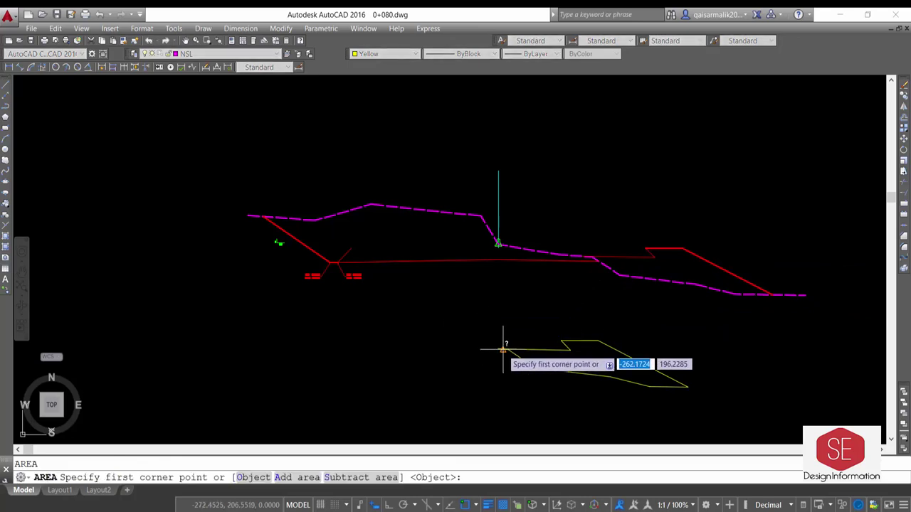
text(o)
key(Return)
click(514, 349)
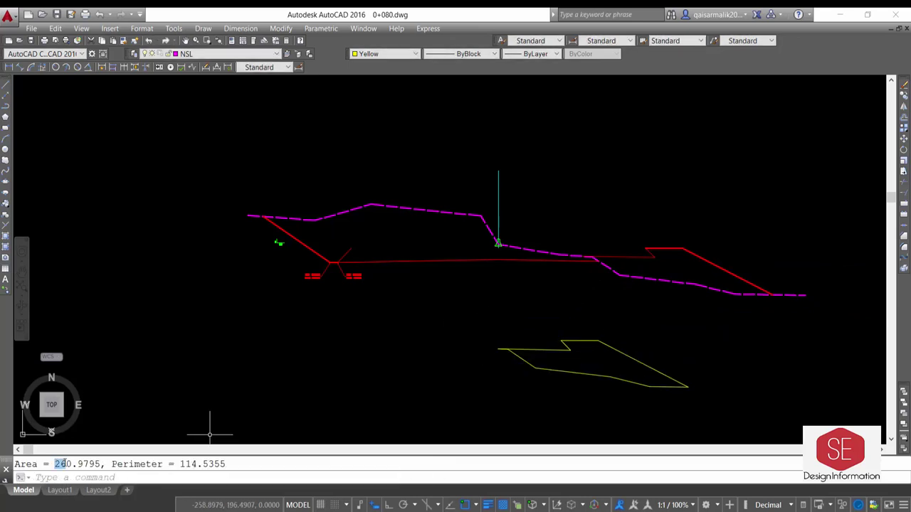
drag(55, 464, 101, 465)
right_click(100, 464)
click(136, 391)
- Paste the 260.9795 label inside the yellow boundary
key(ctrl+v)
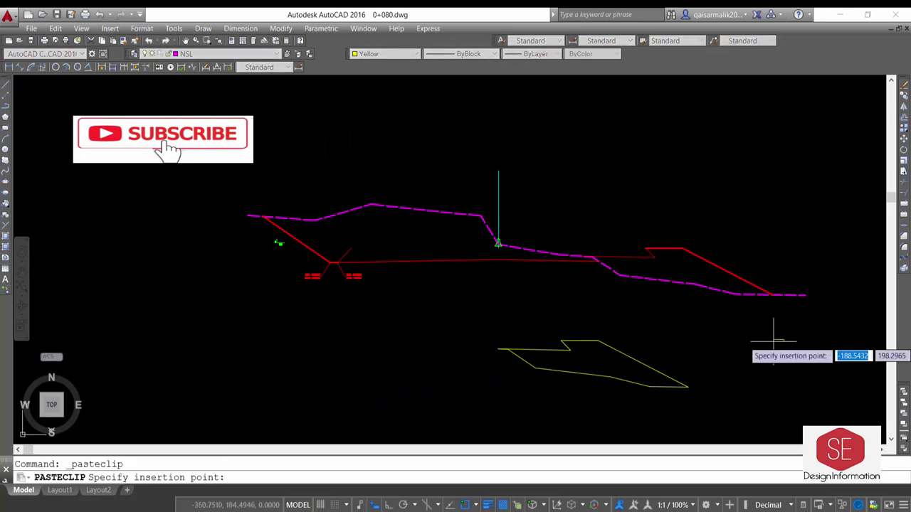
scroll(774, 342, up, 2)
scroll(647, 362, up, 2)
click(647, 362)
scroll(417, 260, down, 4)
key(Escape)
scroll(417, 261, up, 2)
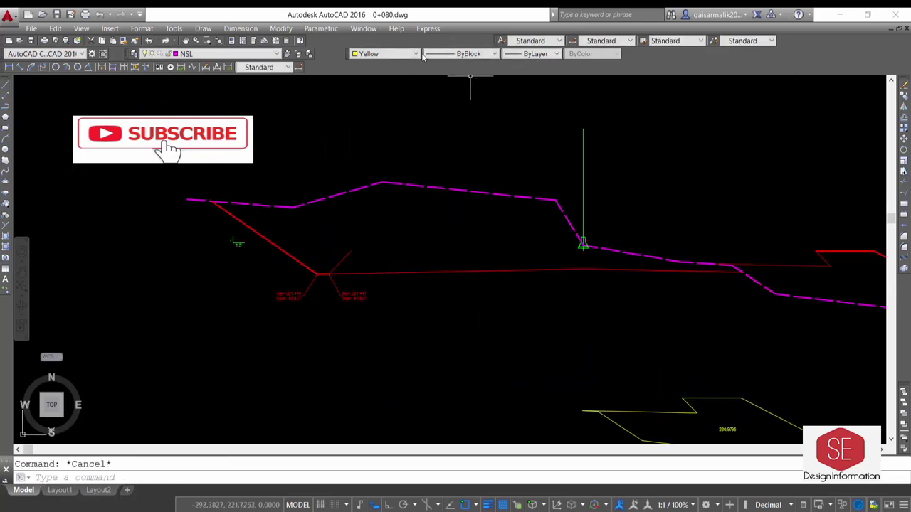
- Switch the colour to green and create a boundary polyline in the left region
click(415, 54)
click(375, 93)
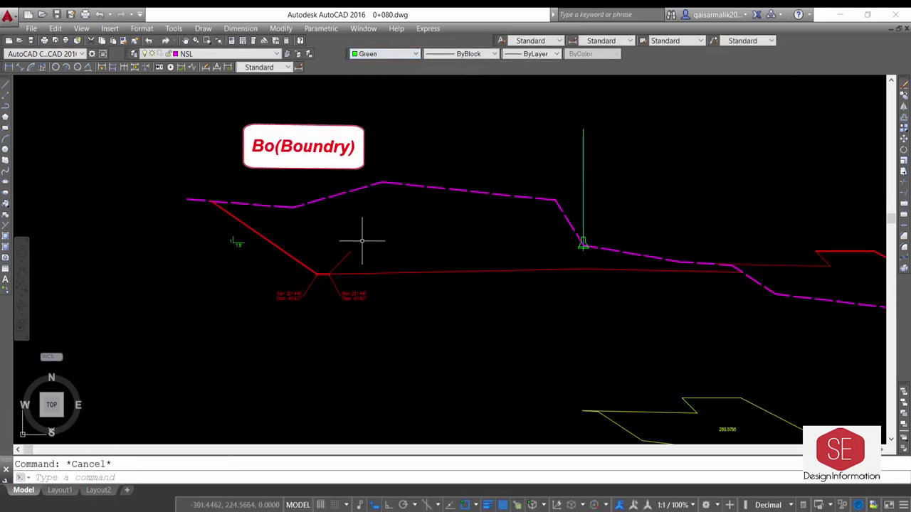
text(bo)
key(Return)
click(556, 130)
click(440, 211)
key(Return)
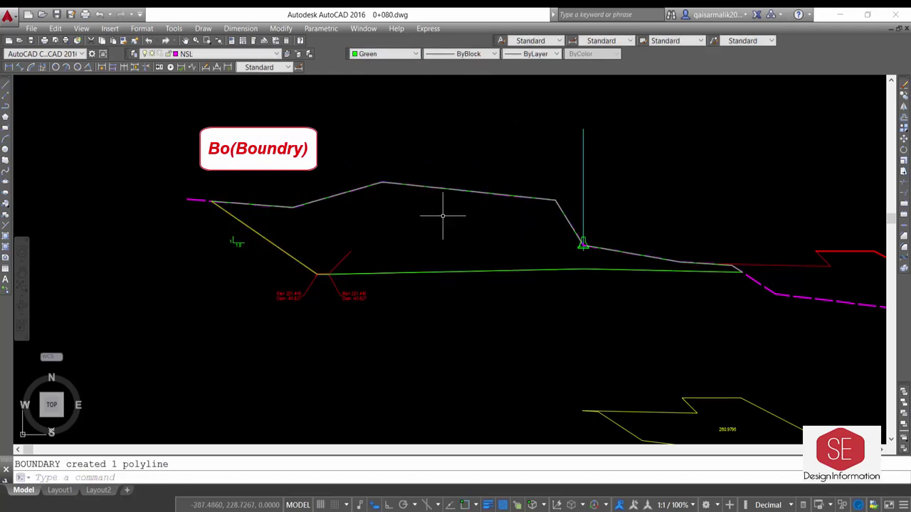
- Move the green boundary polyline up above the section
text(m)
key(Return)
click(470, 272)
key(Return)
click(450, 322)
scroll(450, 322, down, 6)
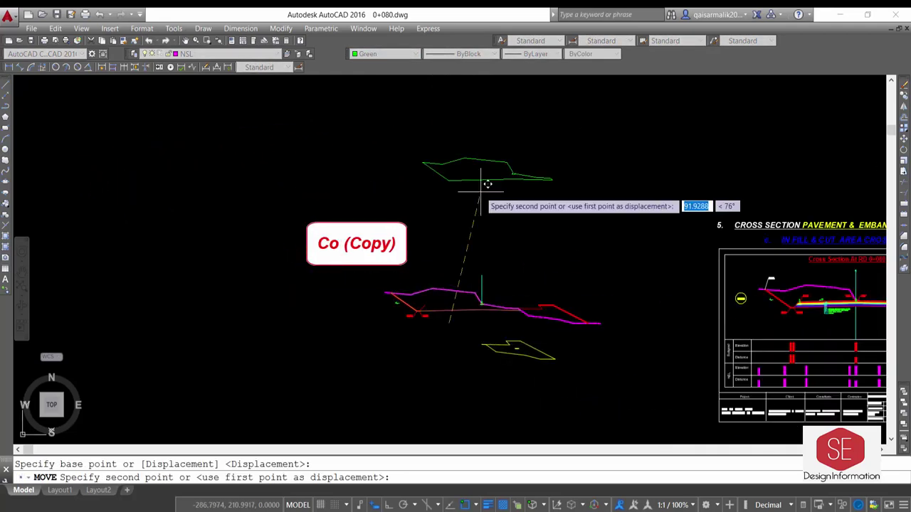
click(488, 184)
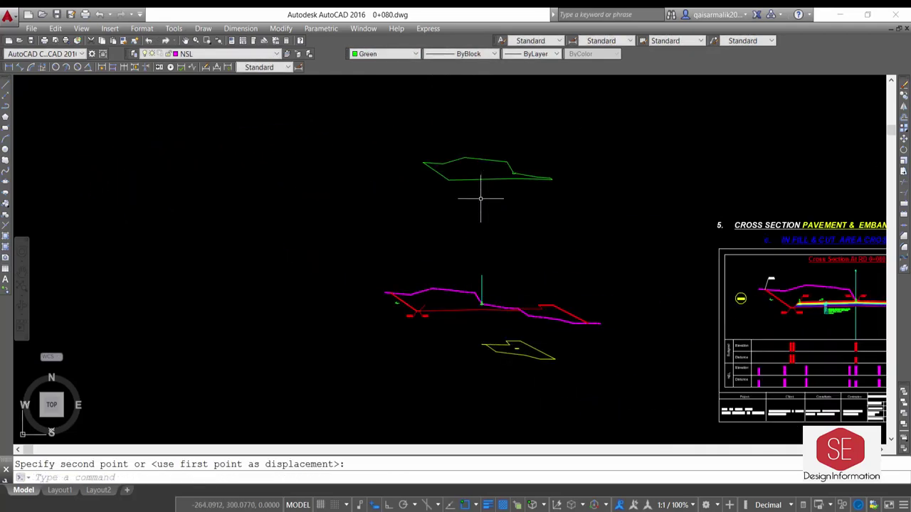
scroll(475, 164, up, 5)
- List the green boundary and copy its area, 747.7007
text(li)
key(Return)
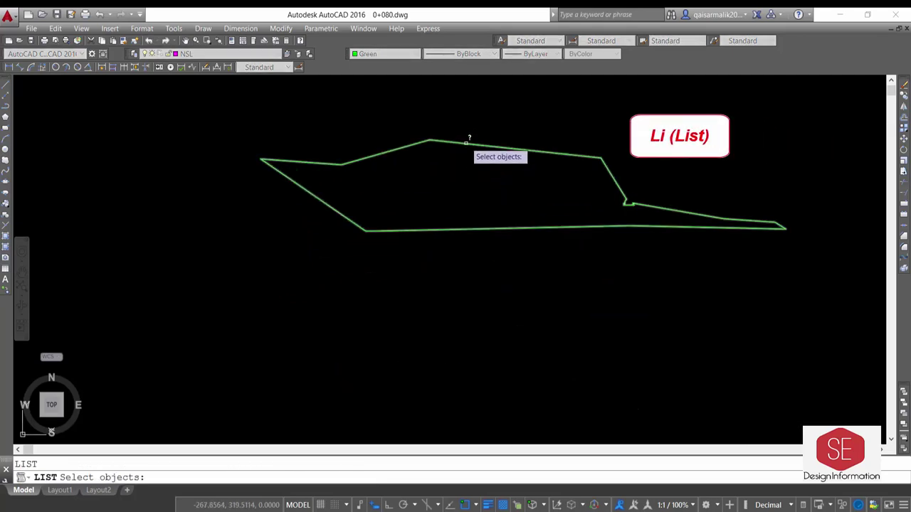
click(472, 143)
key(Return)
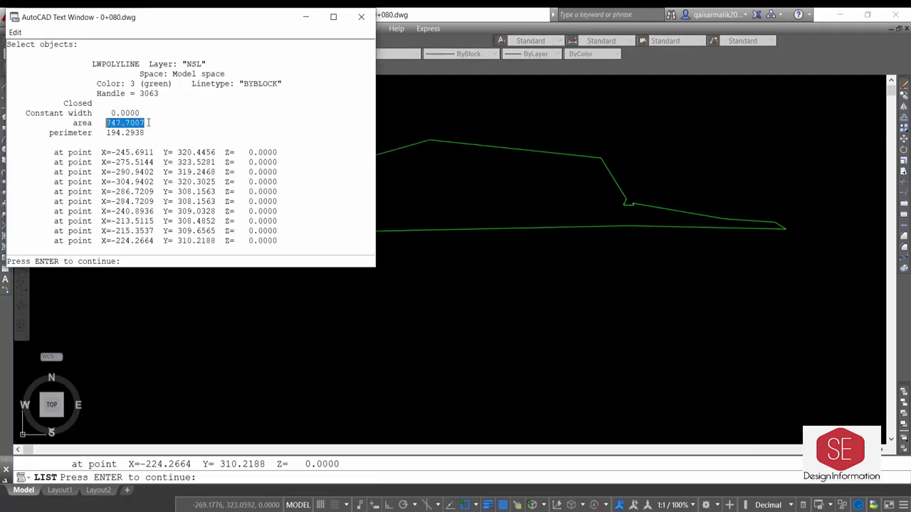
right_click(148, 122)
click(171, 155)
key(ctrl+v)
key(Escape)
scroll(458, 200, down, 3)
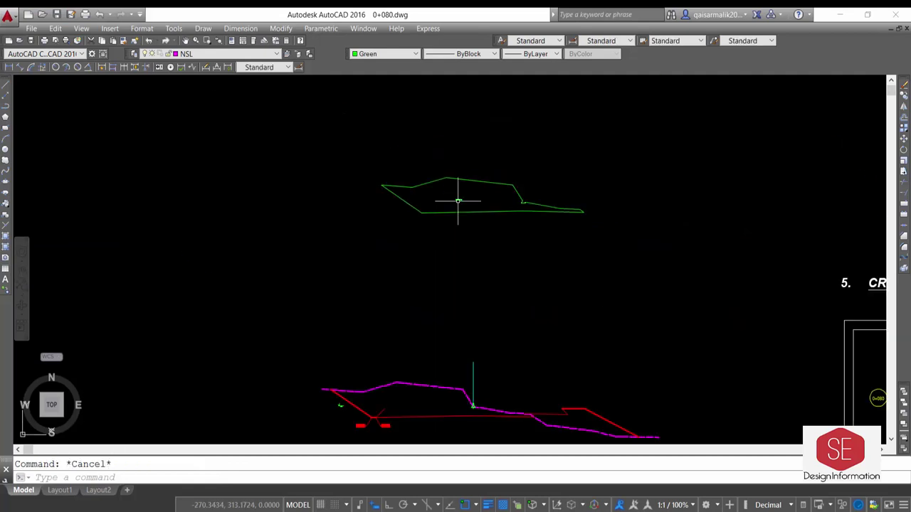
- Start the Offset and Trim commands, then cancel both without changes
scroll(437, 350, down, 2)
scroll(311, 225, up, 5)
text(o)
key(Return)
key(Return)
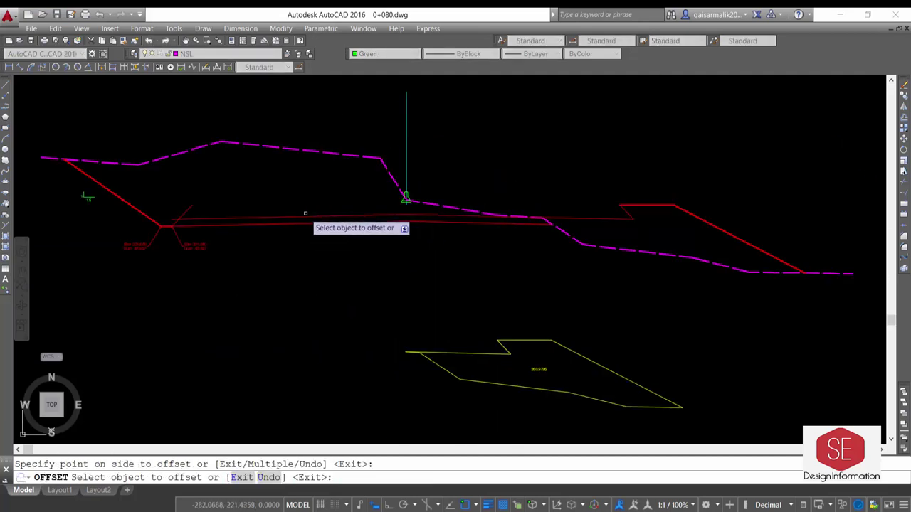
scroll(671, 247, up, 3)
scroll(671, 246, down, 3)
scroll(106, 252, up, 4)
key(Escape)
text(tr)
key(Return)
key(Return)
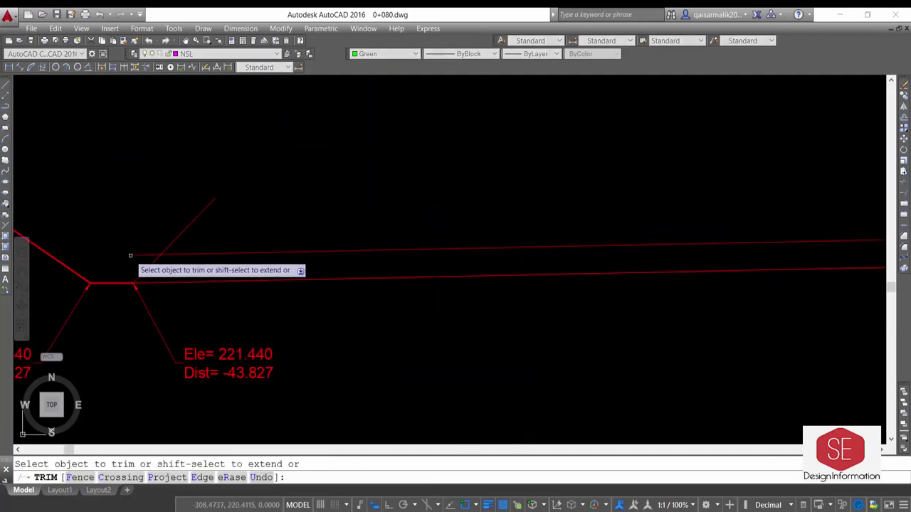
scroll(186, 218, down, 4)
key(Escape)
- Create a boundary polyline by picking a point inside the thin strip between the red lines
text(o)
key(Return)
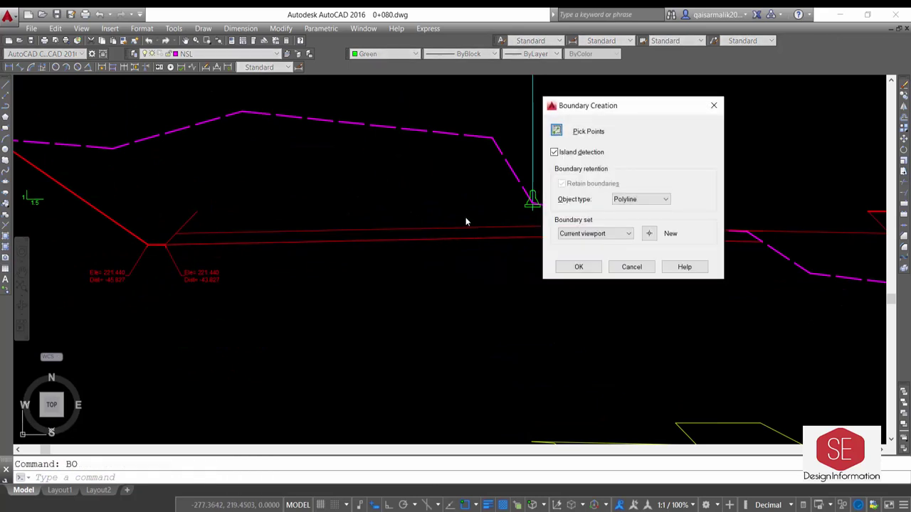
click(556, 128)
click(434, 235)
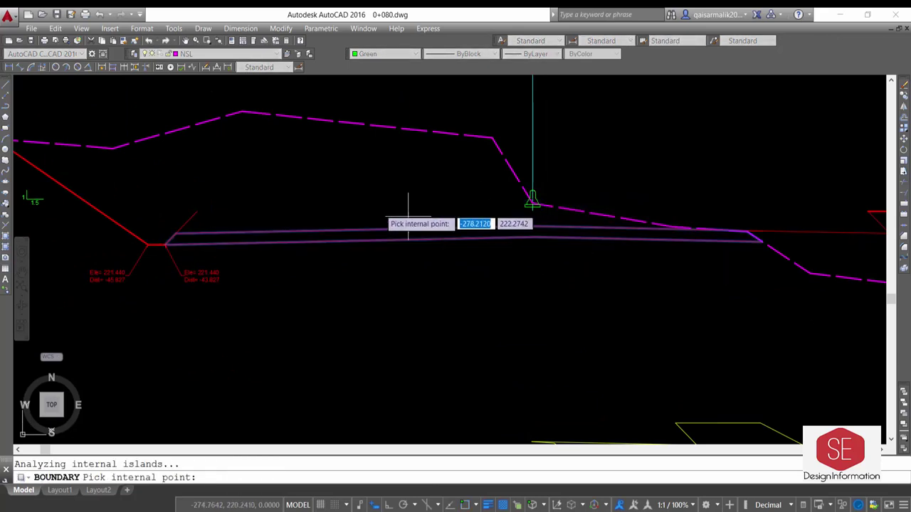
key(Return)
- Move the new boundary below the section and make it yellow
text(m)
key(Return)
click(381, 238)
key(Return)
click(379, 279)
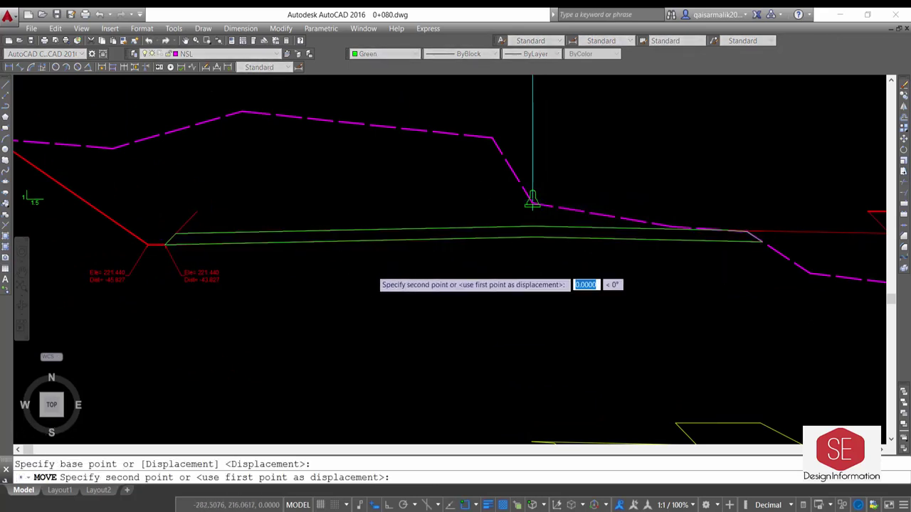
scroll(365, 301, down, 5)
click(385, 55)
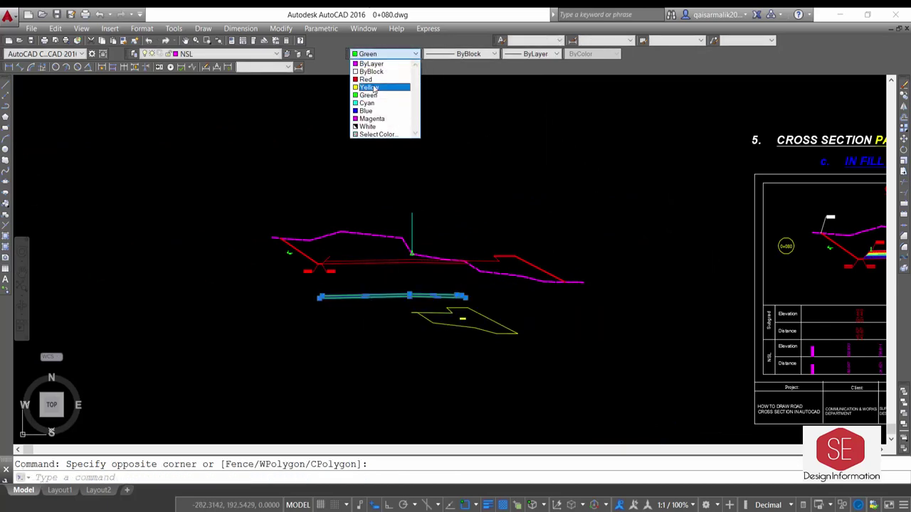
click(374, 87)
key(Escape)
- LIST the yellow boundary and copy its area, 86.8182
scroll(421, 324, down, 2)
scroll(423, 320, up, 2)
scroll(428, 313, up, 2)
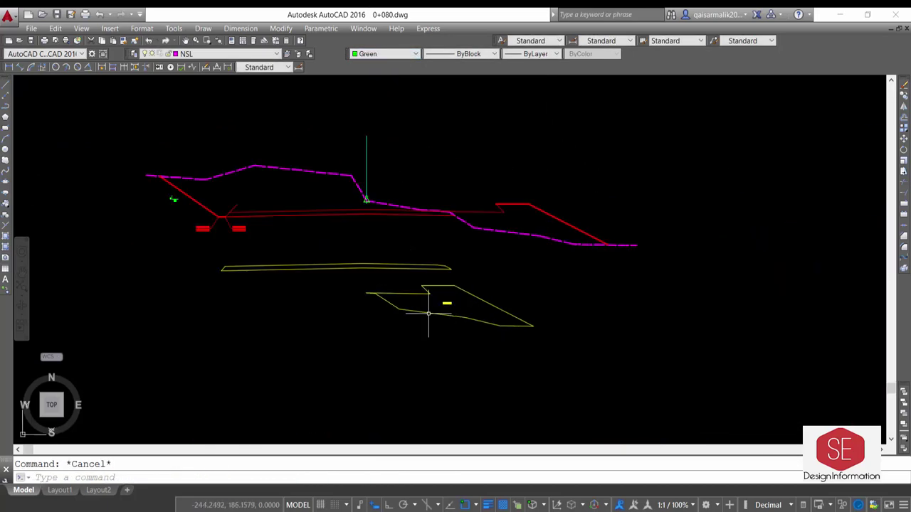
text(li)
key(Return)
click(320, 268)
key(Return)
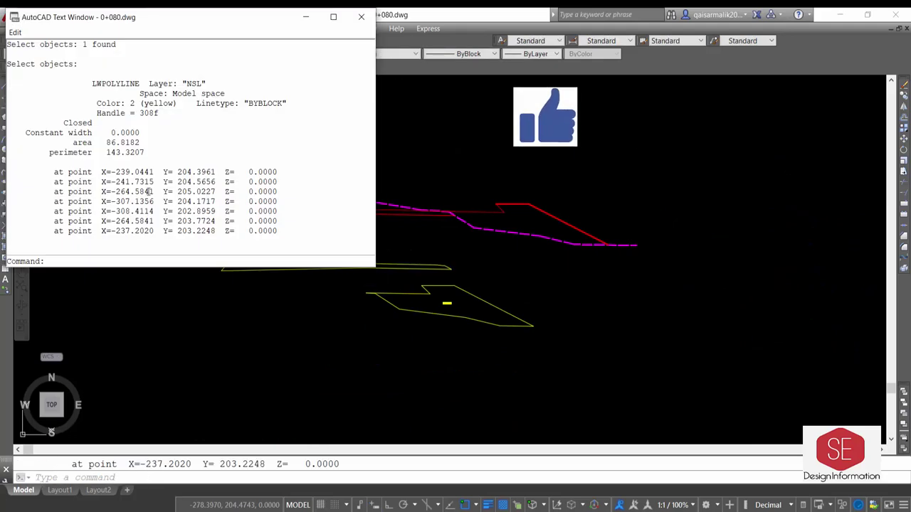
right_click(148, 146)
click(161, 180)
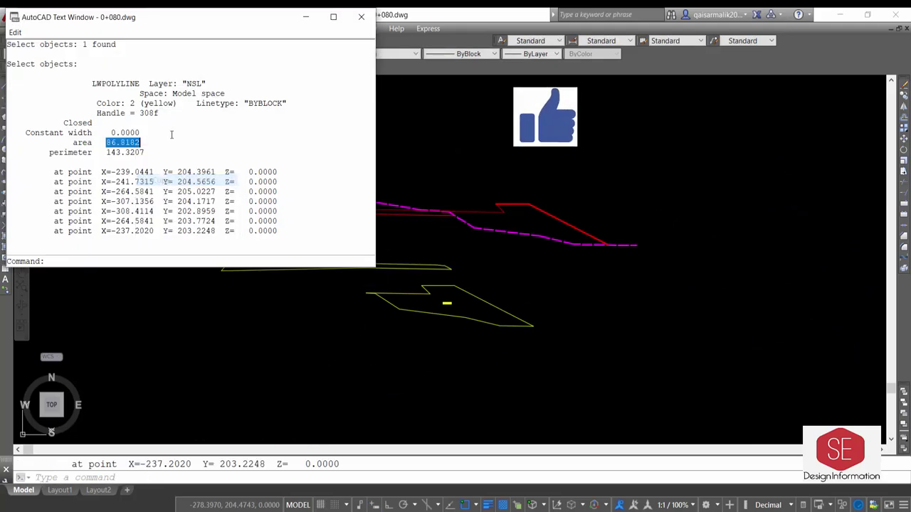
key(F2)
key(ctrl+v)
- Place the 86.8182 label, then add 260.9795 + 86.8182 in Calculator and copy the 347.7977 total
click(425, 222)
key(Escape)
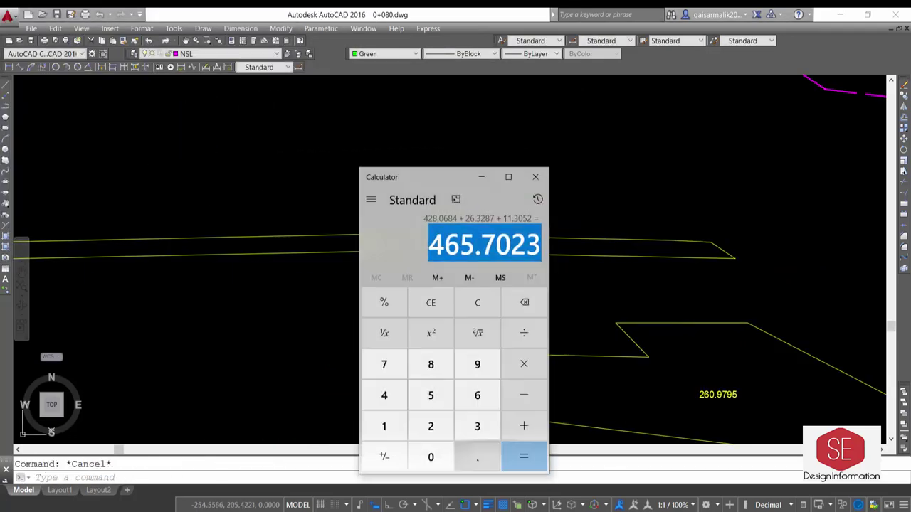
click(431, 303)
text(260.9795)
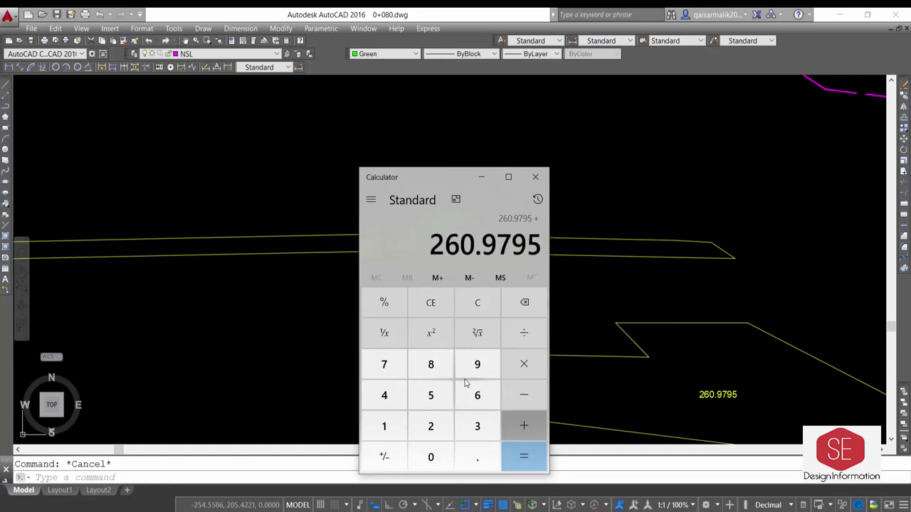
drag(447, 178, 292, 199)
text(86.818)
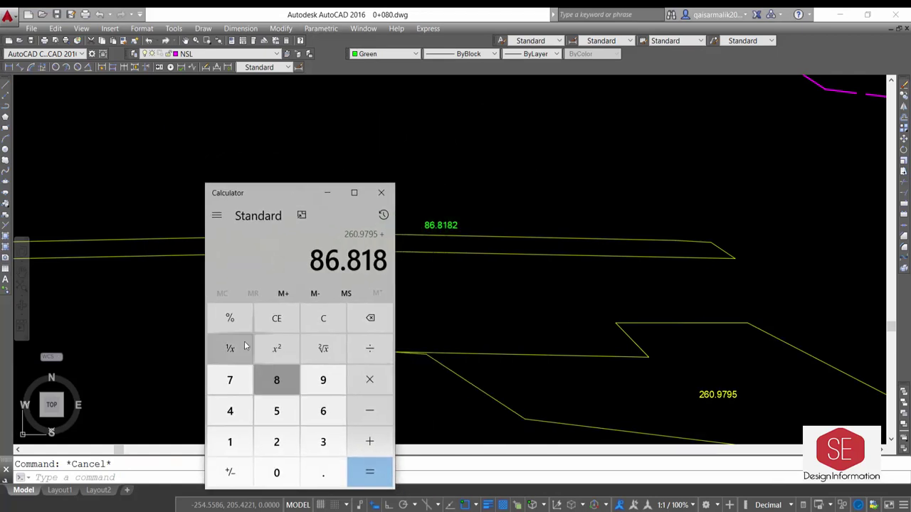
text(2)
right_click(373, 262)
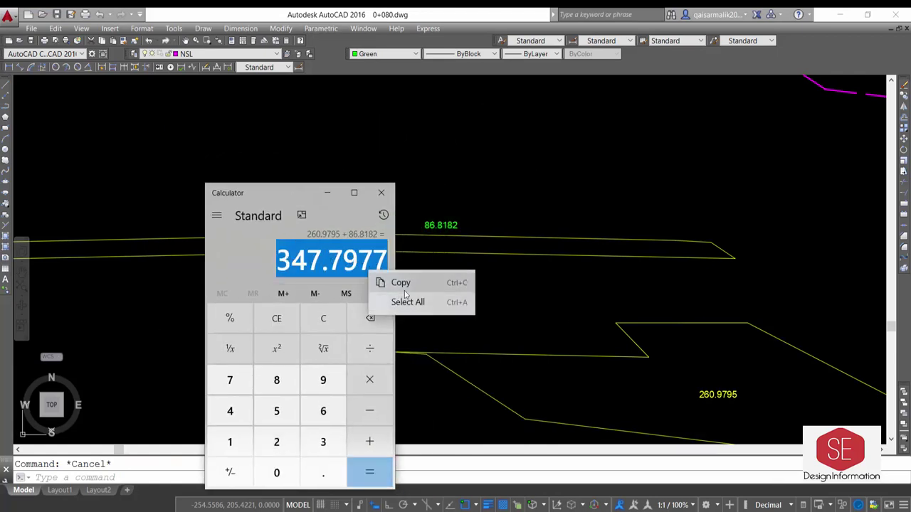
click(377, 283)
click(327, 192)
scroll(575, 270, down, 5)
scroll(493, 243, up, 5)
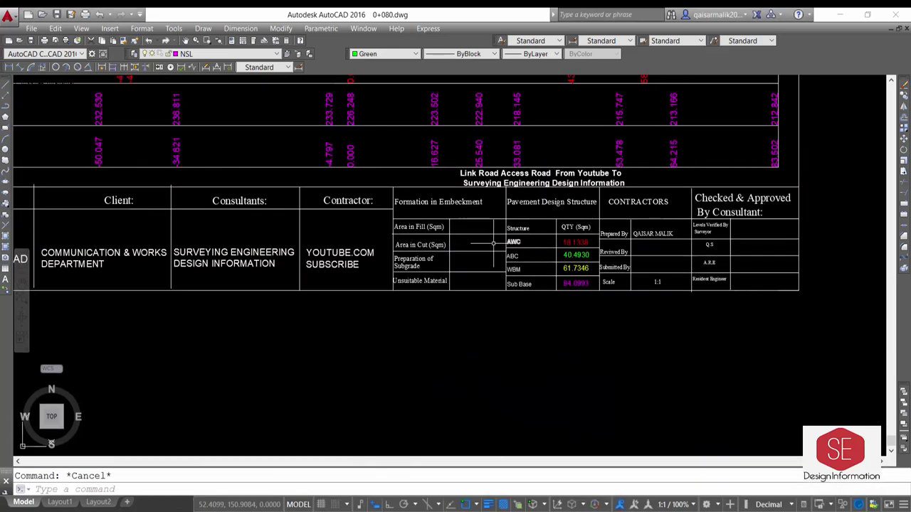
- Paste 347.7977 into the Area in Fill cell and colour it yellow
key(ctrl+v)
scroll(457, 233, up, 4)
click(459, 226)
double_click(488, 222)
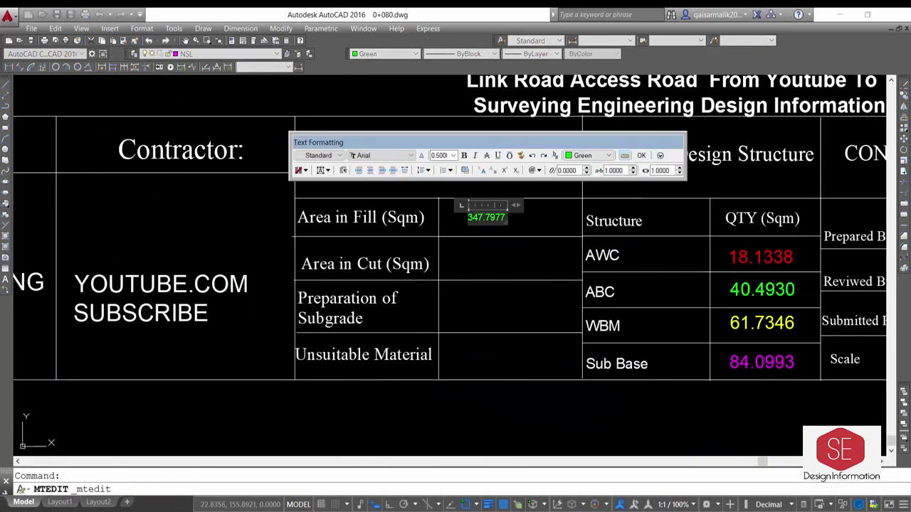
click(588, 156)
click(580, 173)
scroll(463, 203, down, 5)
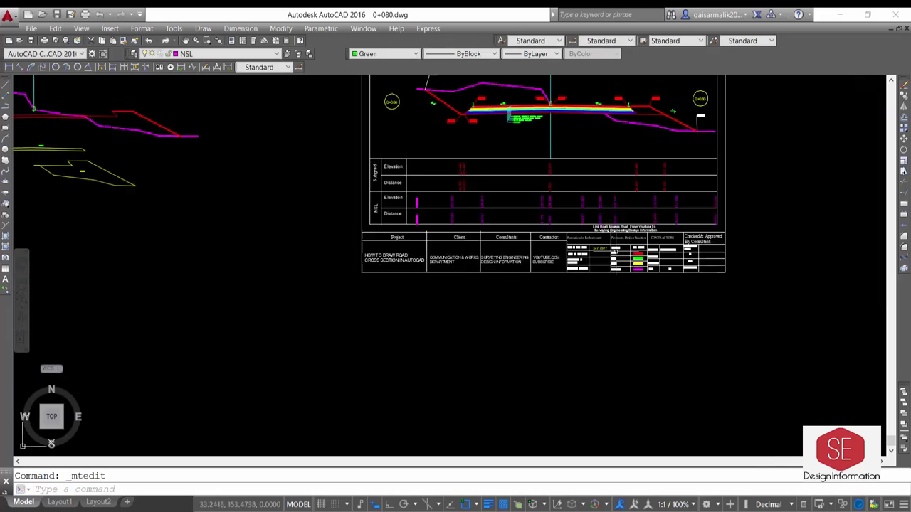
scroll(193, 146, down, 2)
scroll(311, 175, up, 4)
scroll(311, 174, up, 5)
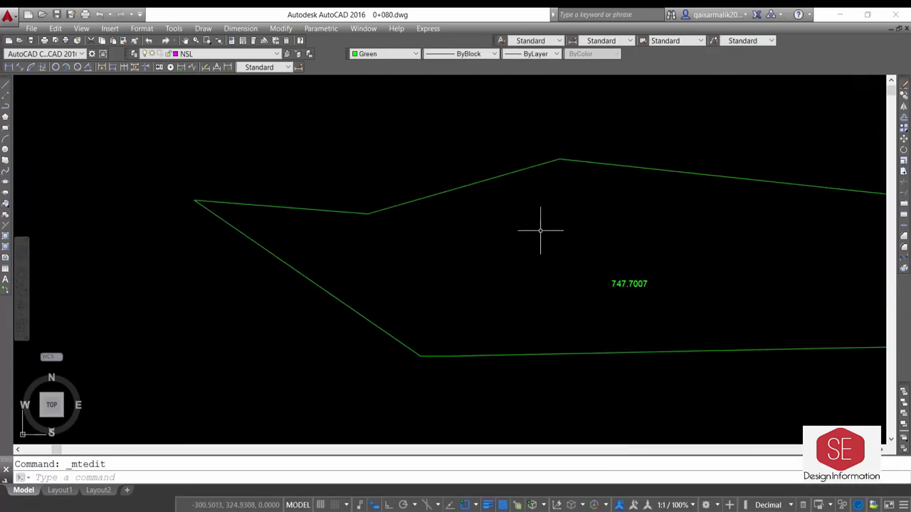
- Copy the 747.7007 area text into the Area in Cut cell
click(637, 284)
right_click(637, 284)
click(498, 283)
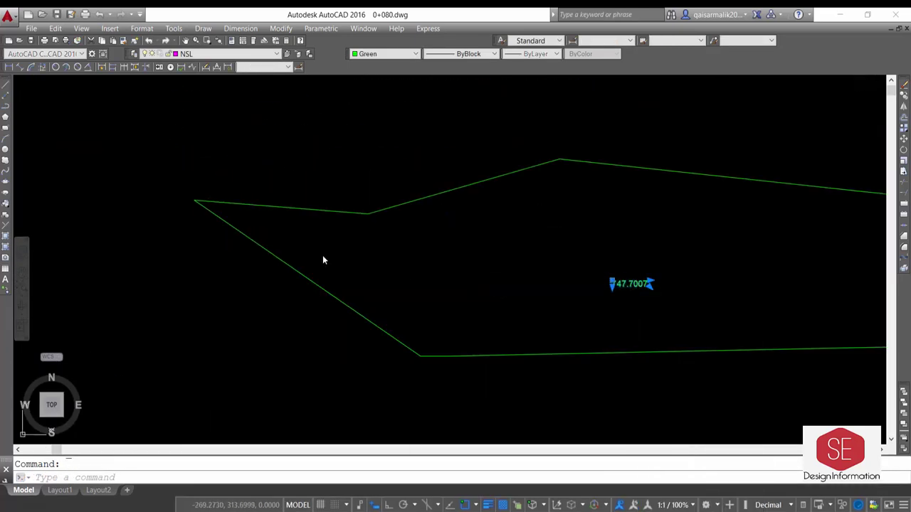
scroll(323, 260, down, 5)
scroll(387, 255, up, 4)
scroll(387, 254, up, 2)
double_click(422, 210)
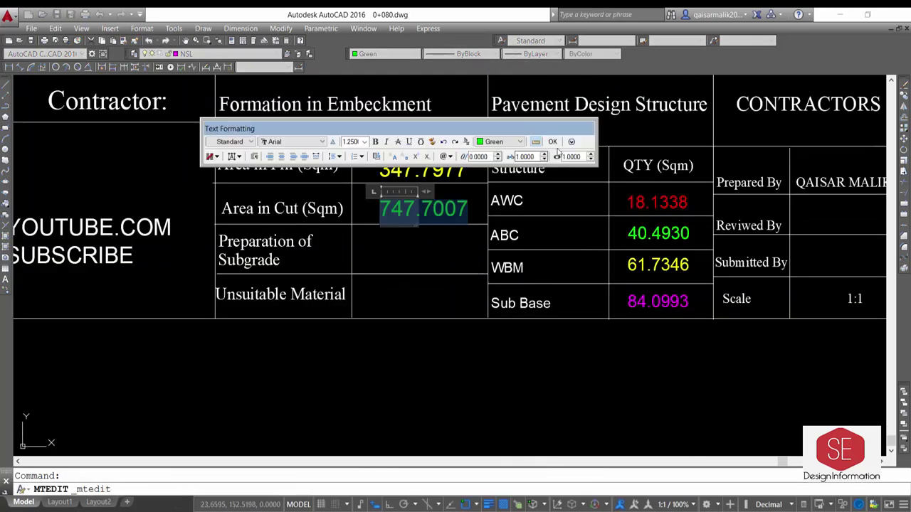
click(553, 142)
scroll(534, 178, down, 3)
scroll(534, 194, down, 3)
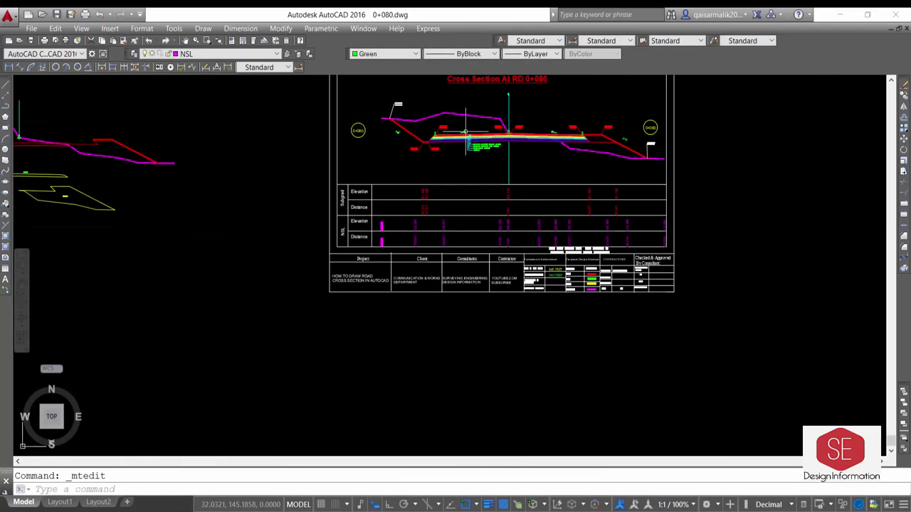
scroll(640, 339, down, 4)
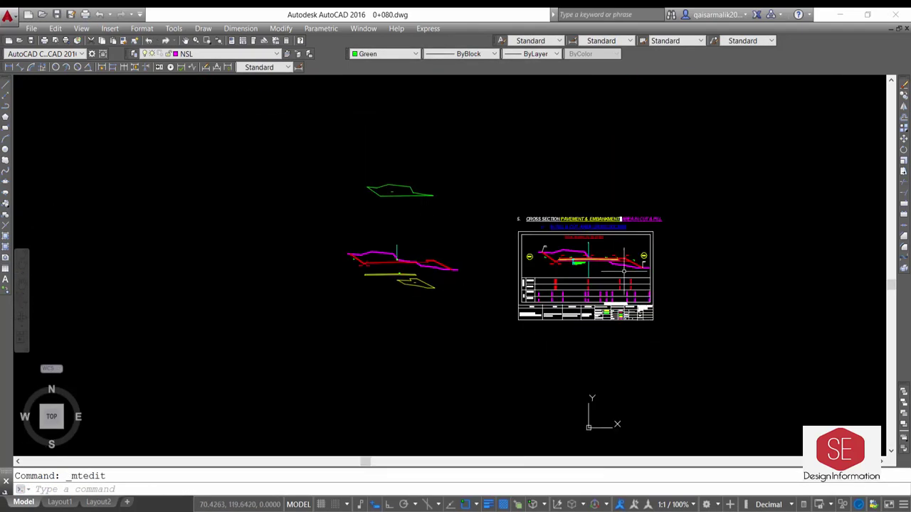
- Turn on the grid-line layer in the Layer list for the 0+080 cross-section
scroll(624, 270, up, 4)
scroll(588, 322, up, 3)
key(Escape)
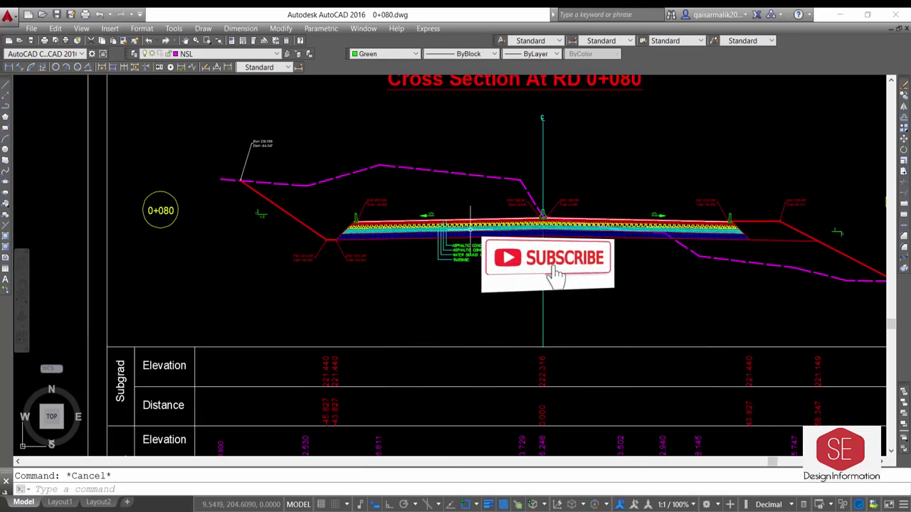
click(214, 53)
click(145, 96)
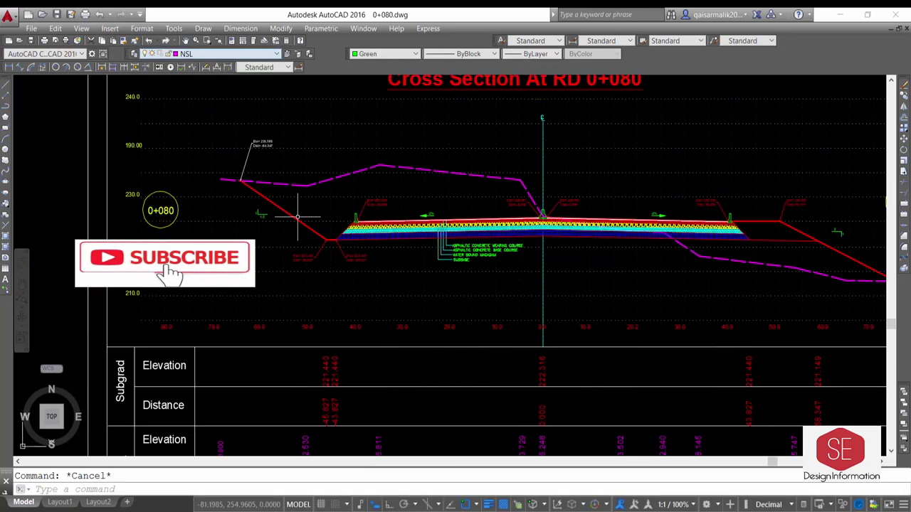
scroll(543, 168, down, 2)
scroll(542, 168, down, 2)
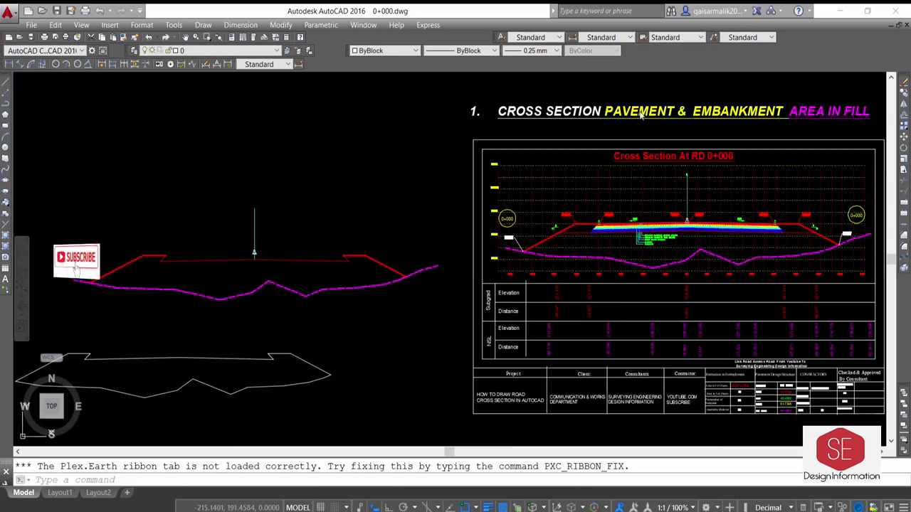
scroll(822, 423, up, 3)
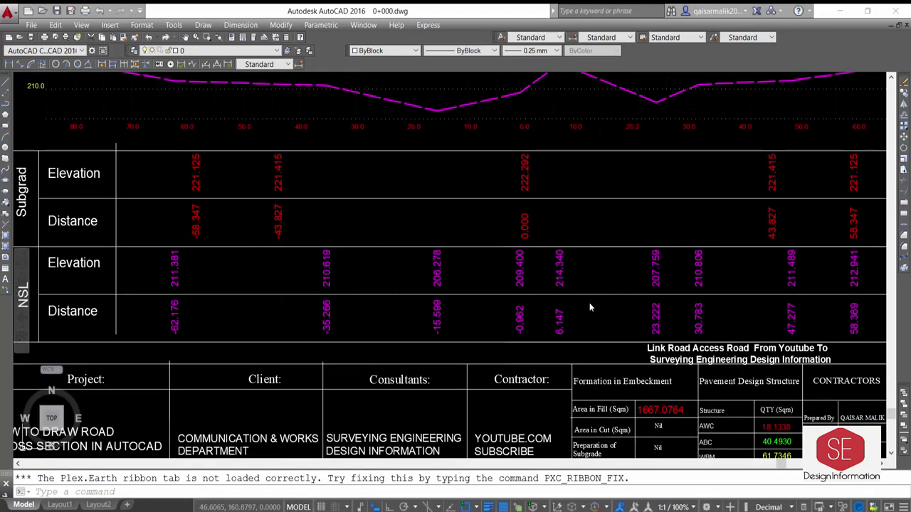
scroll(539, 179, down, 5)
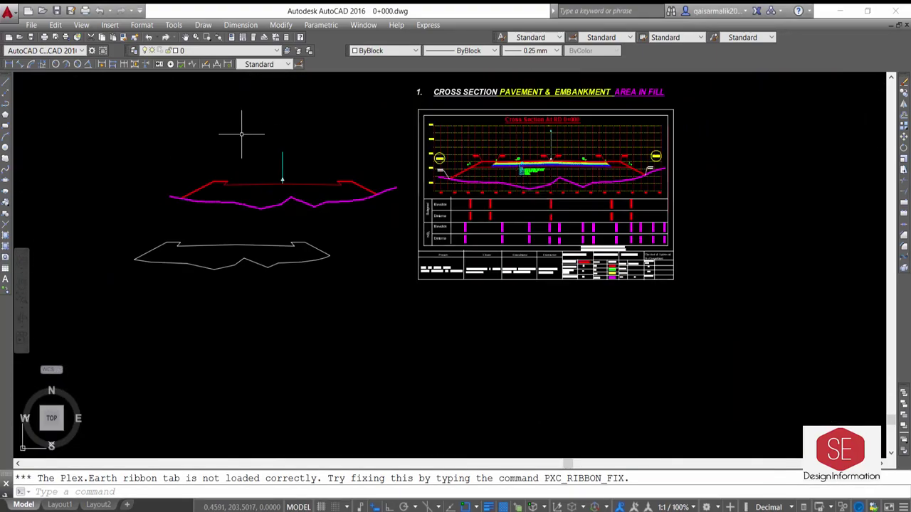